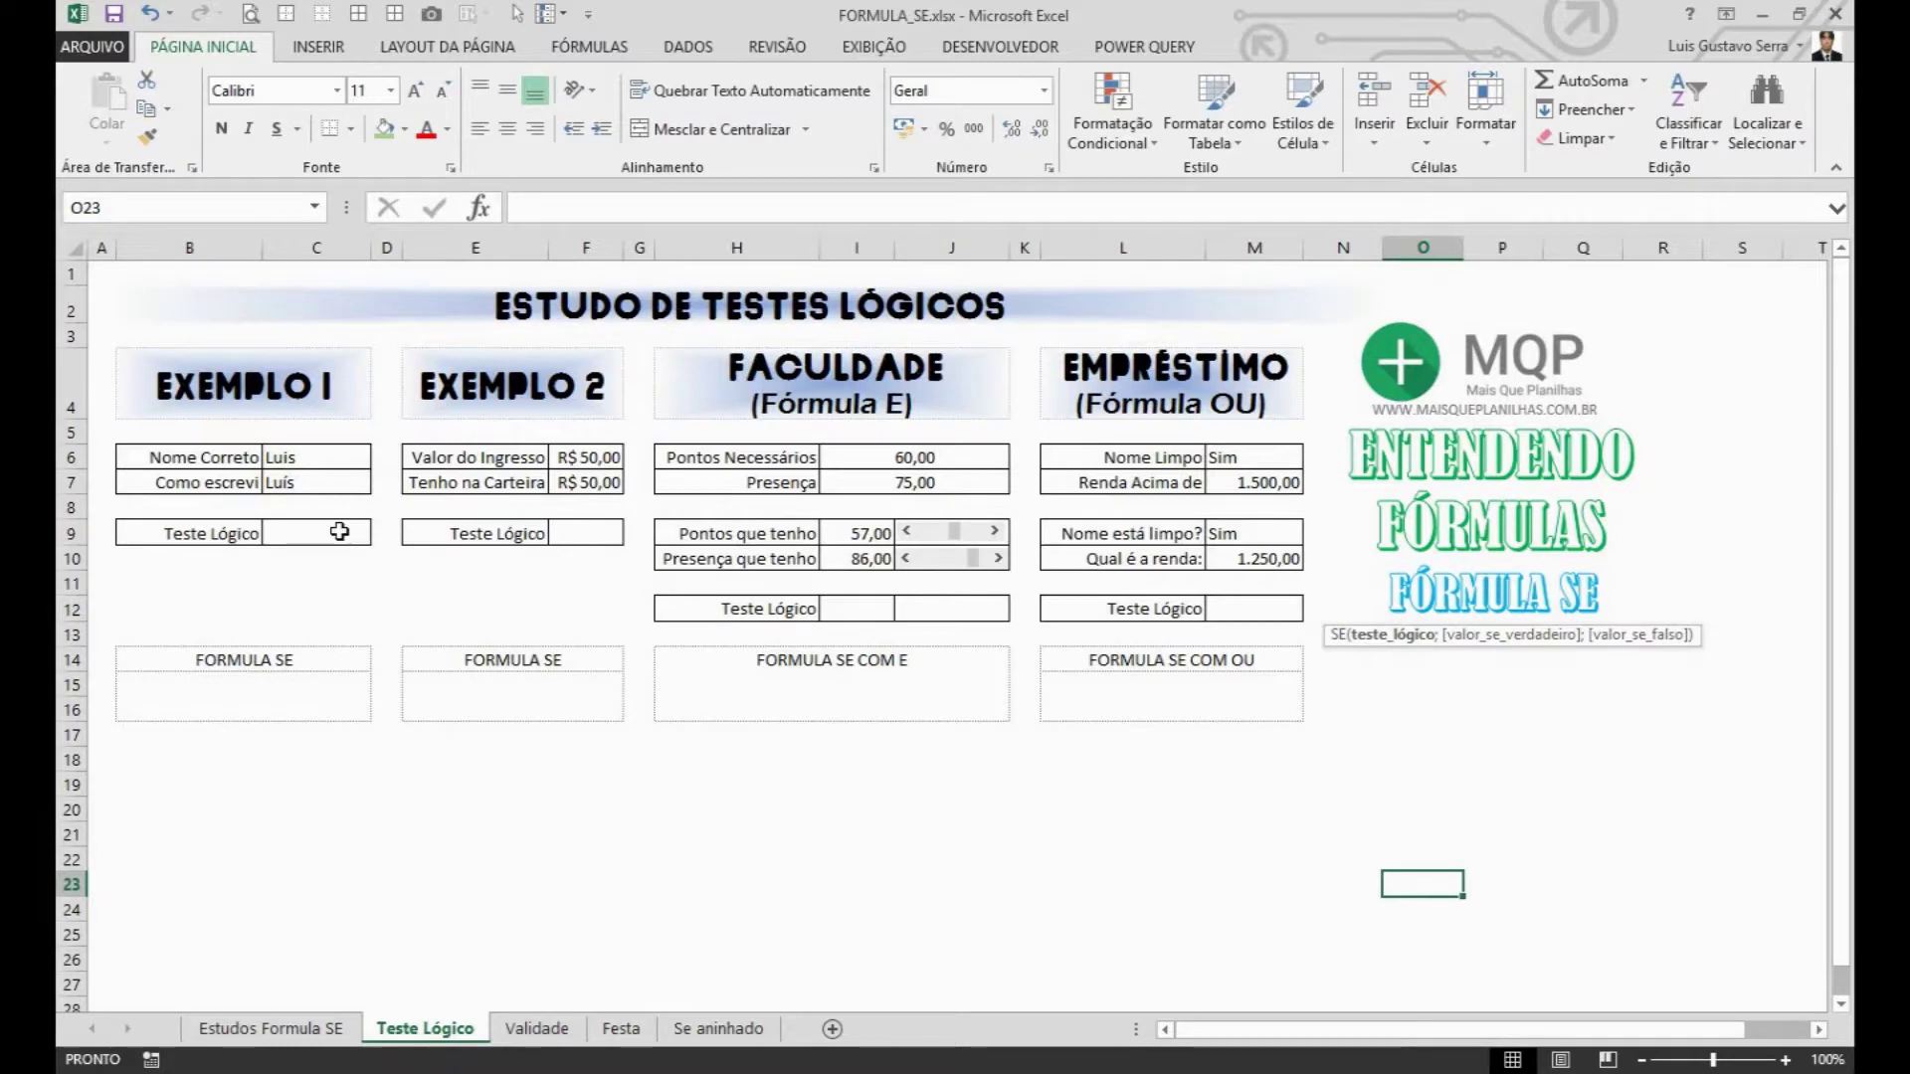
pyautogui.click(287, 408)
pyautogui.click(334, 459)
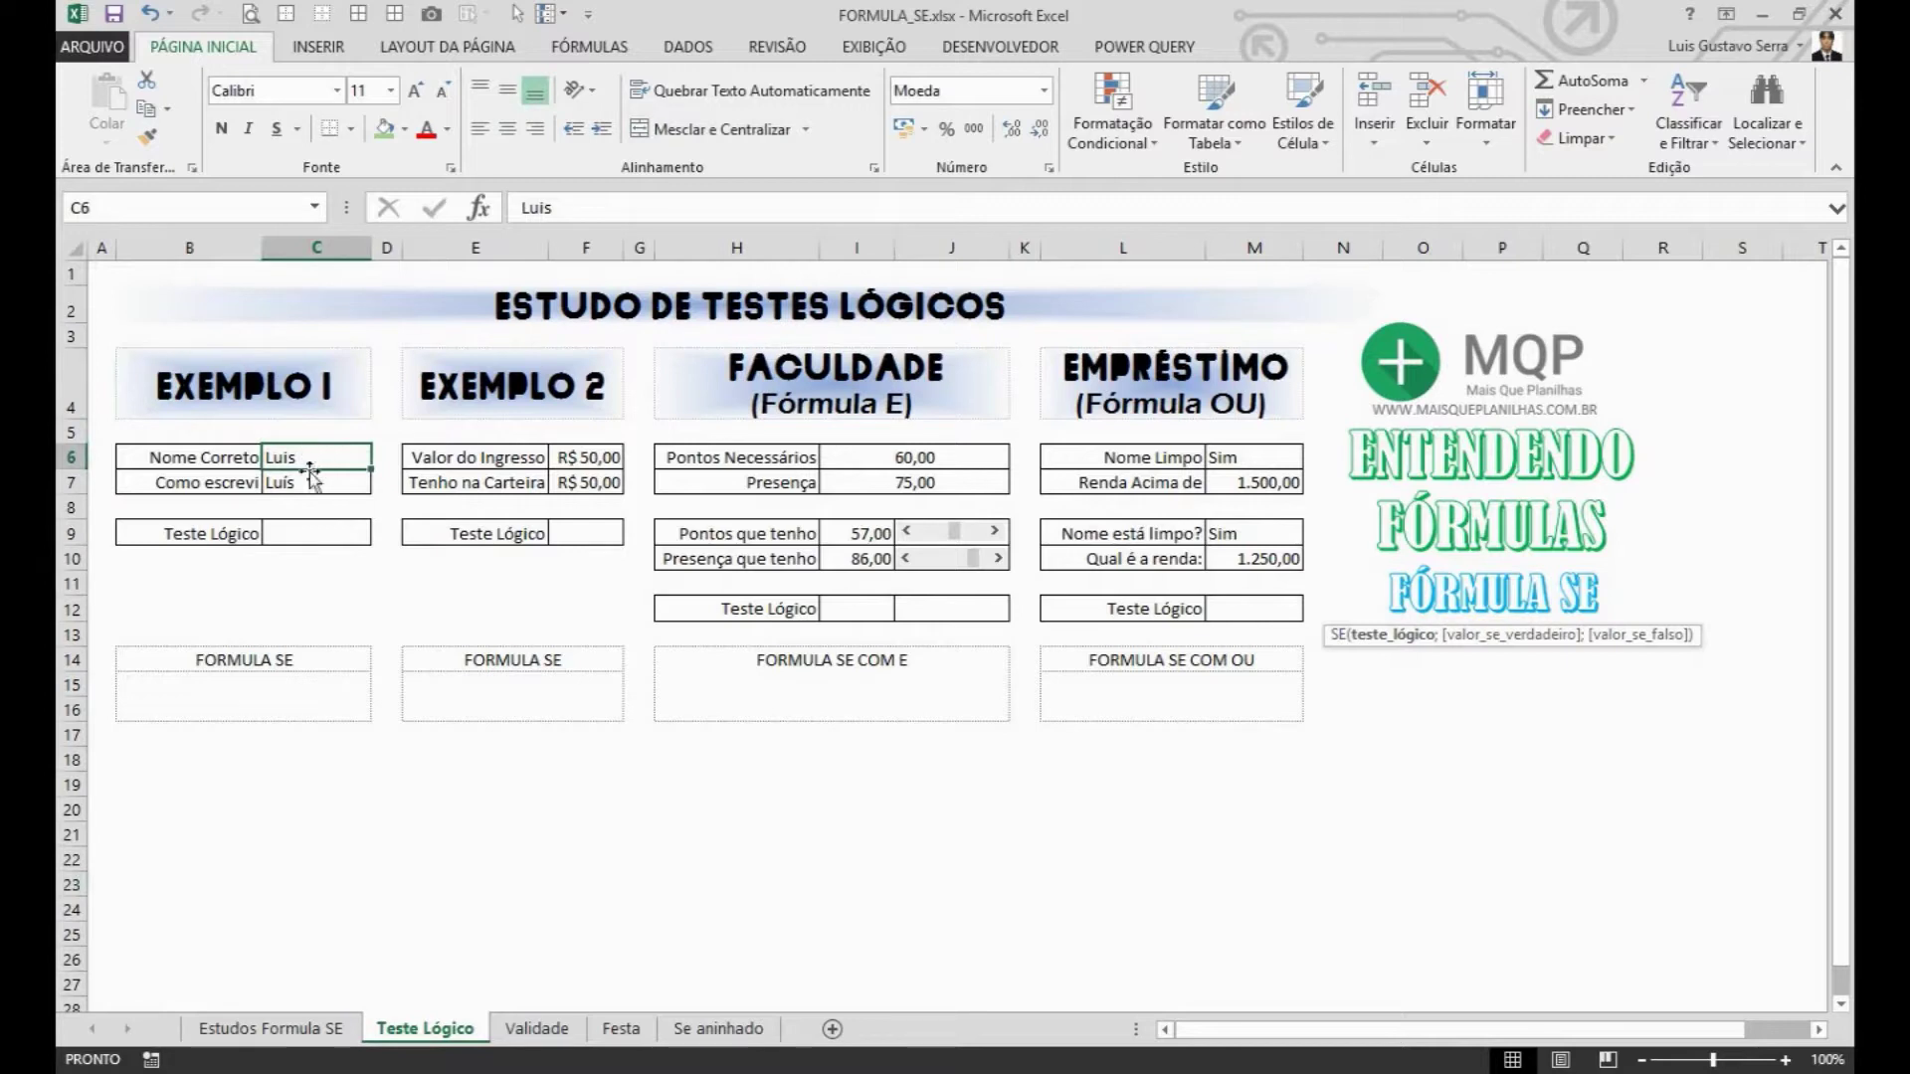
pyautogui.click(320, 480)
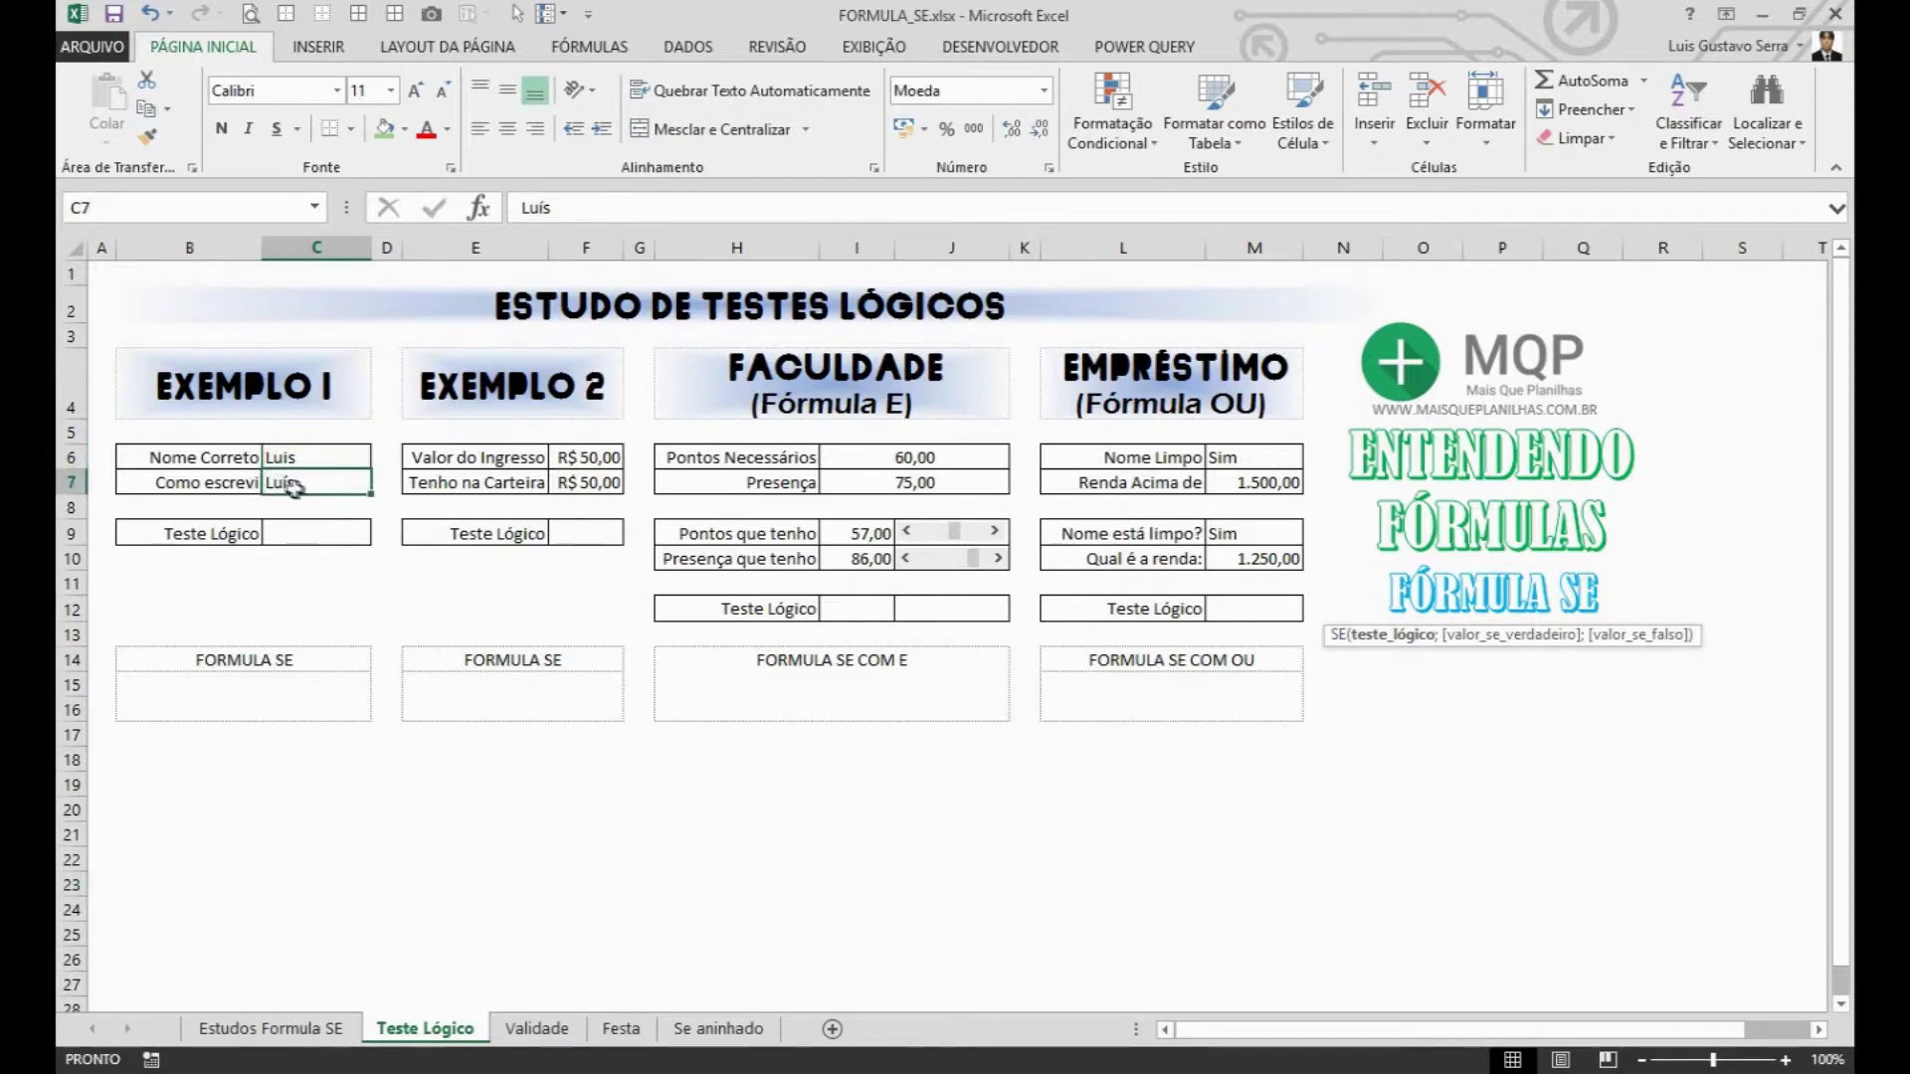
pyautogui.click(311, 457)
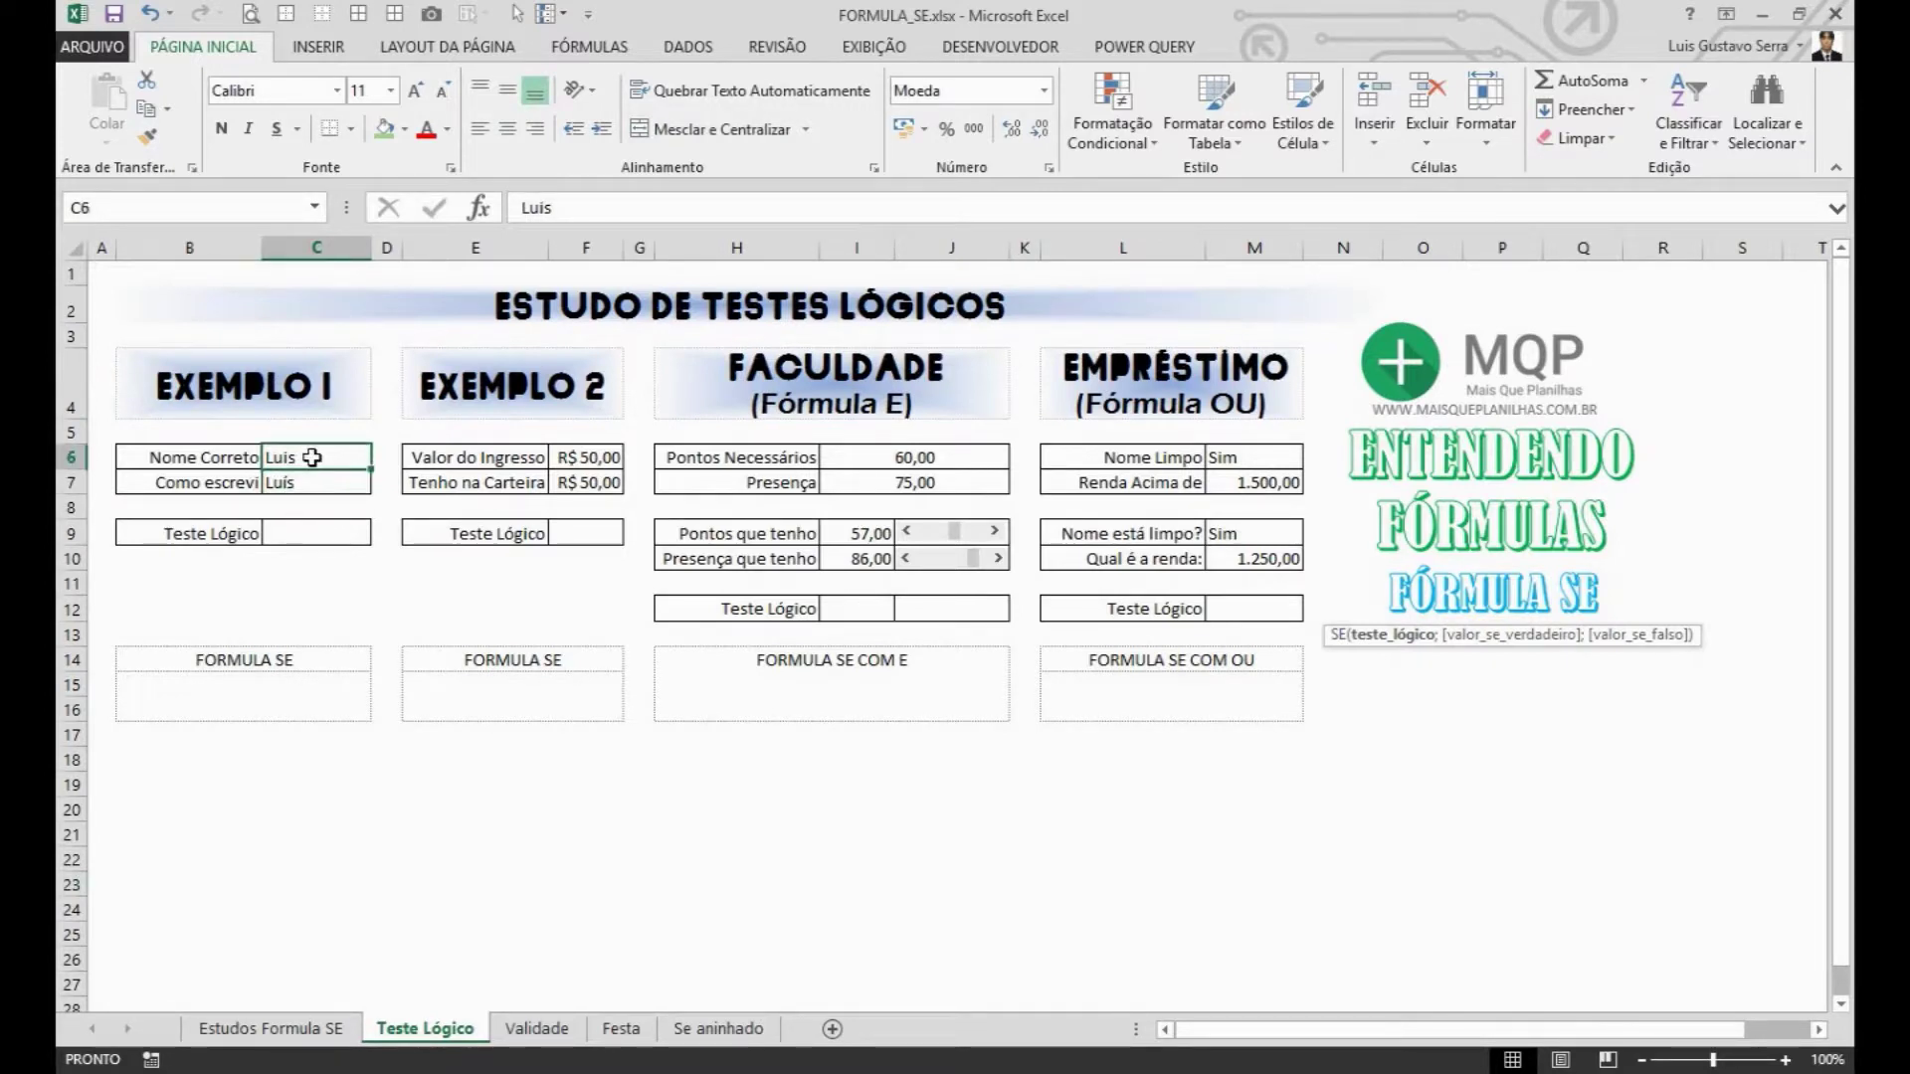
# Step: Enter =C6=C7 in Exemplo 1's Teste Lógico cell C9 to compare the correct name with the written one
pyautogui.click(326, 535)
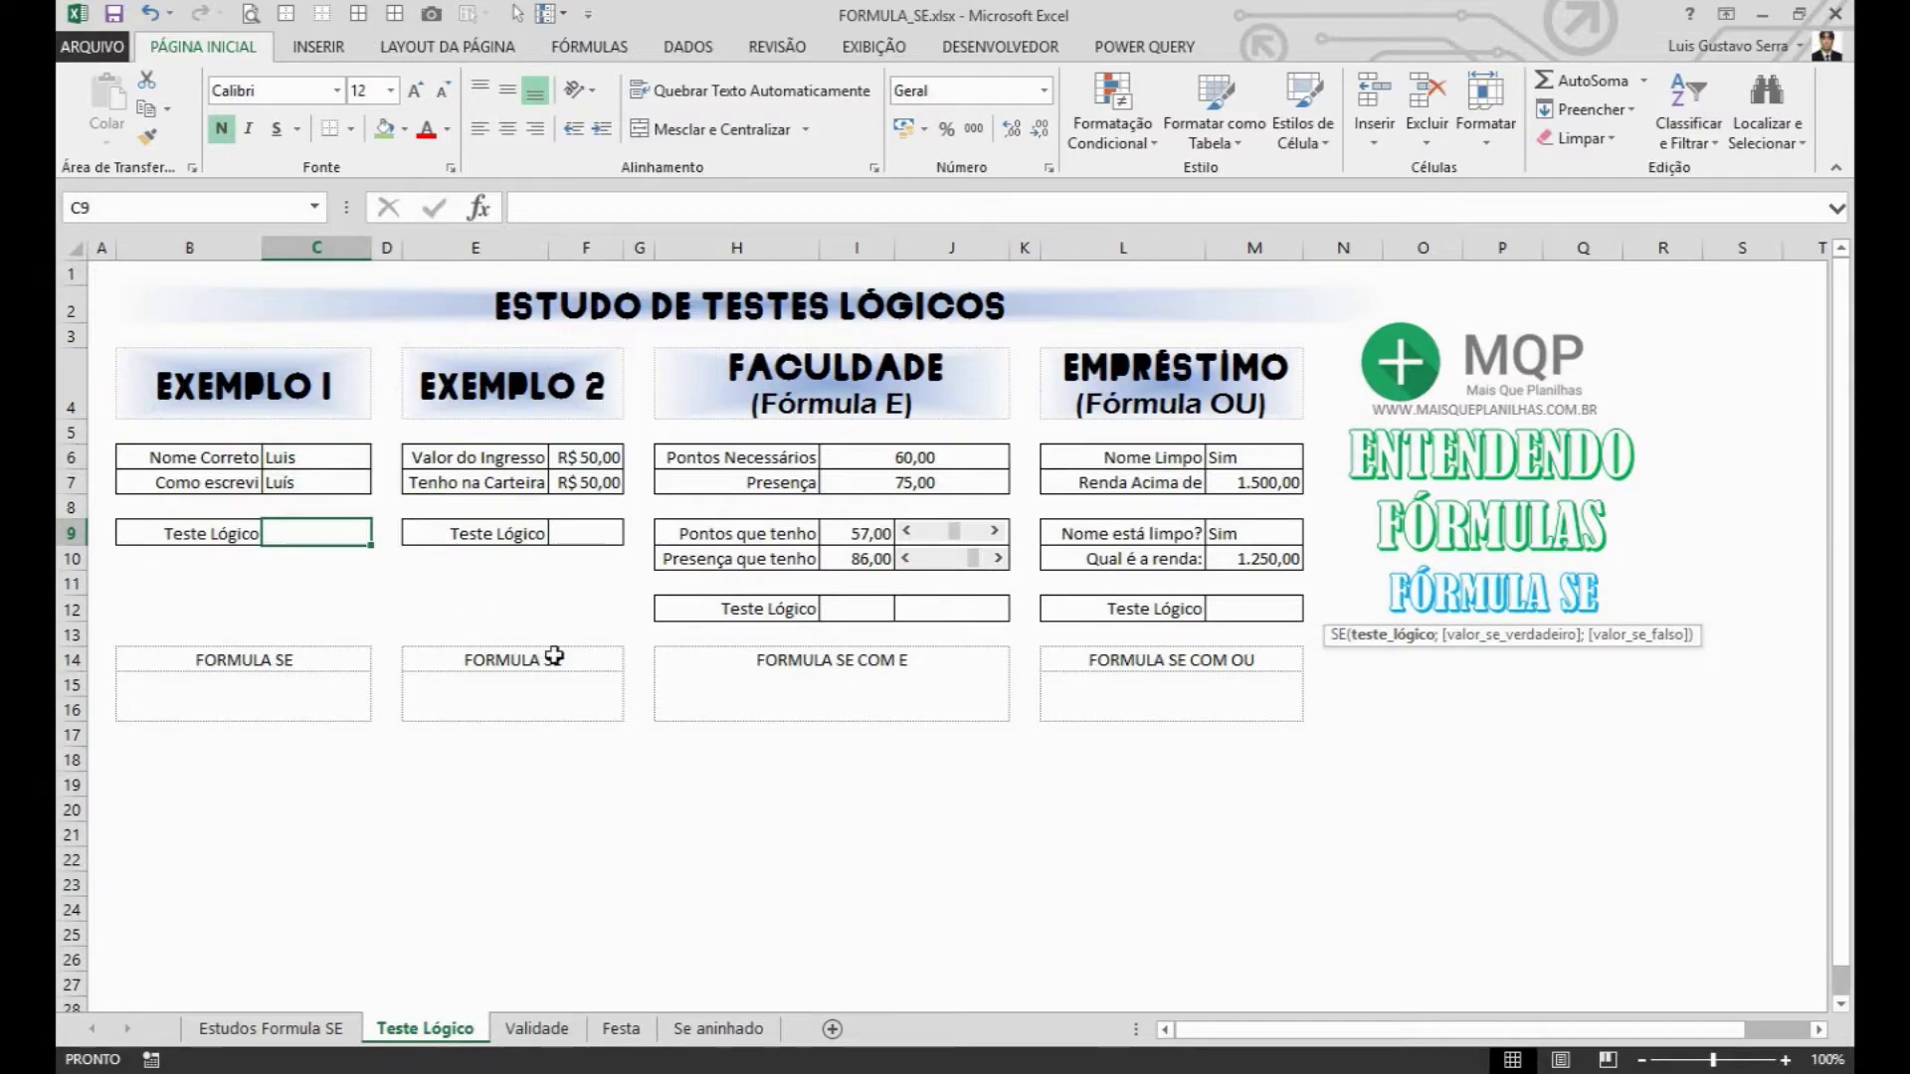
pyautogui.scroll(4, 557, 655)
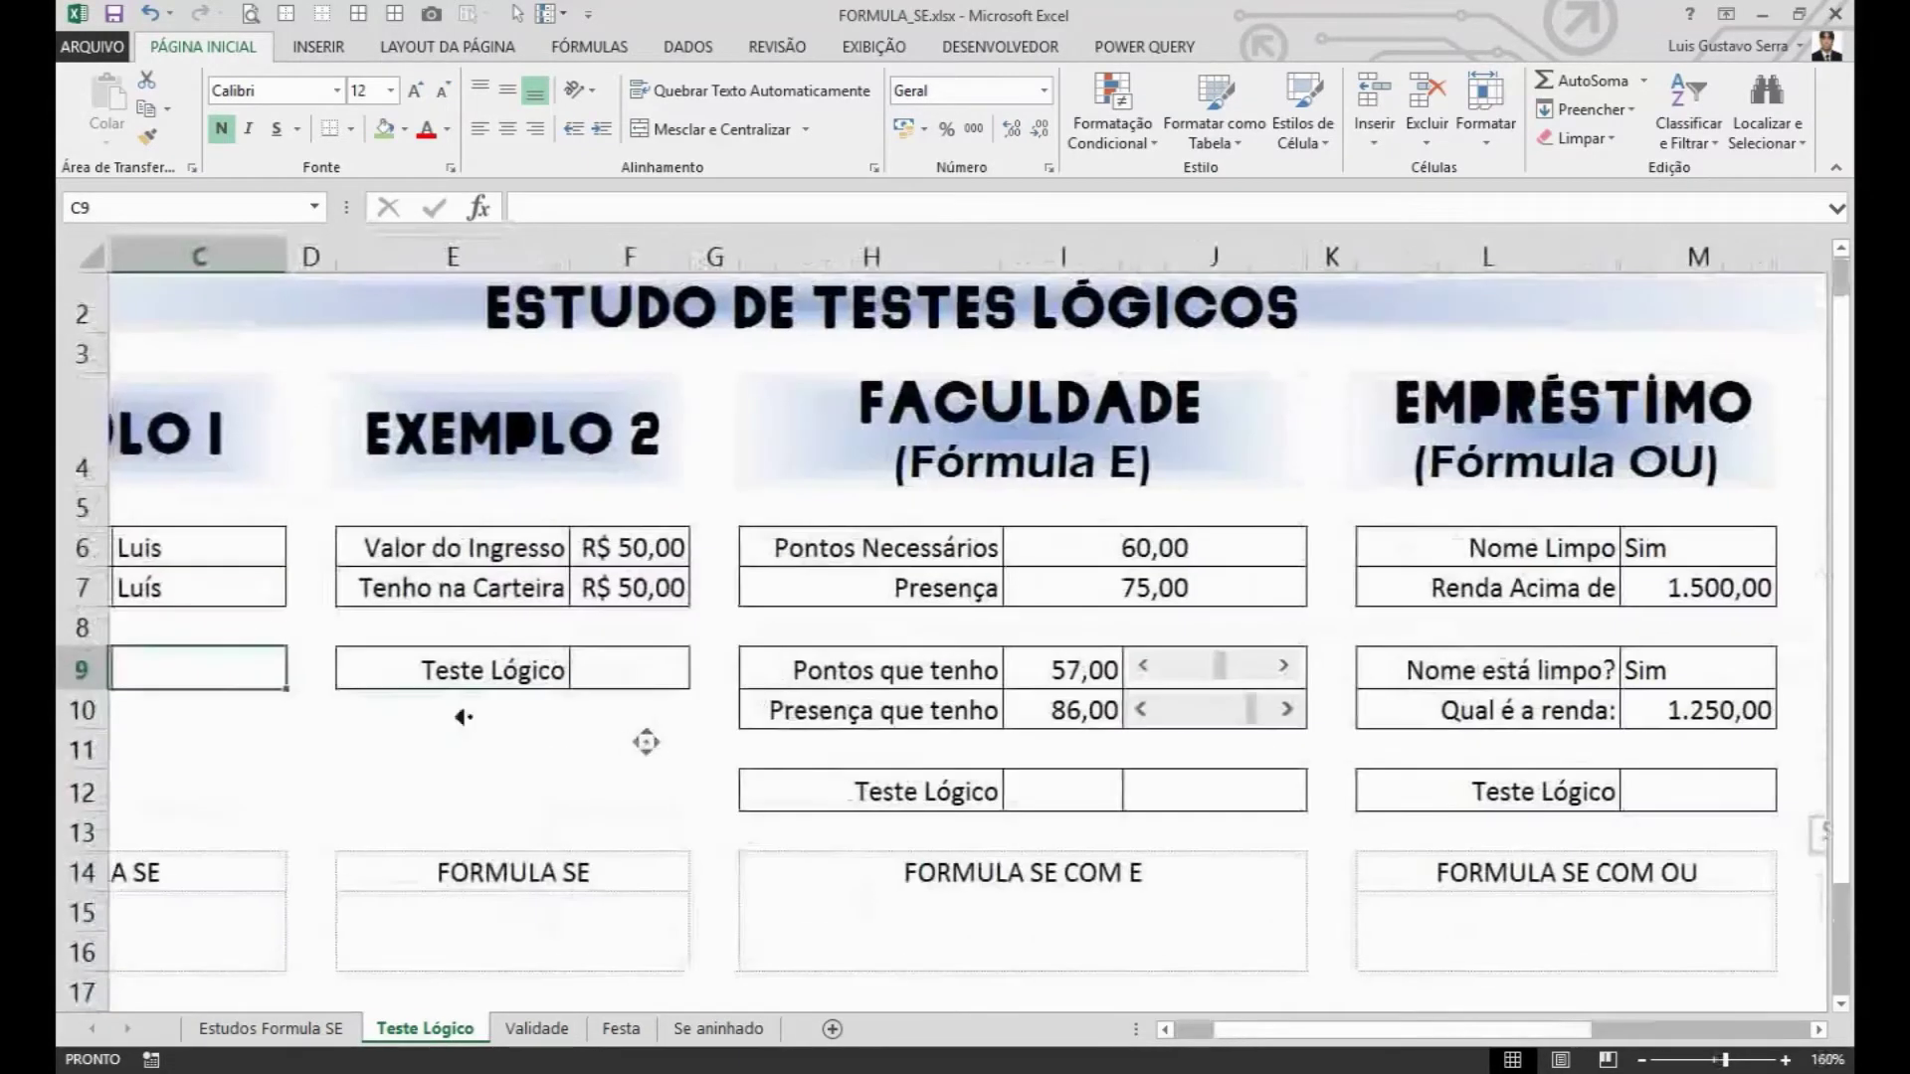
pyautogui.hscroll(-3, 639, 742)
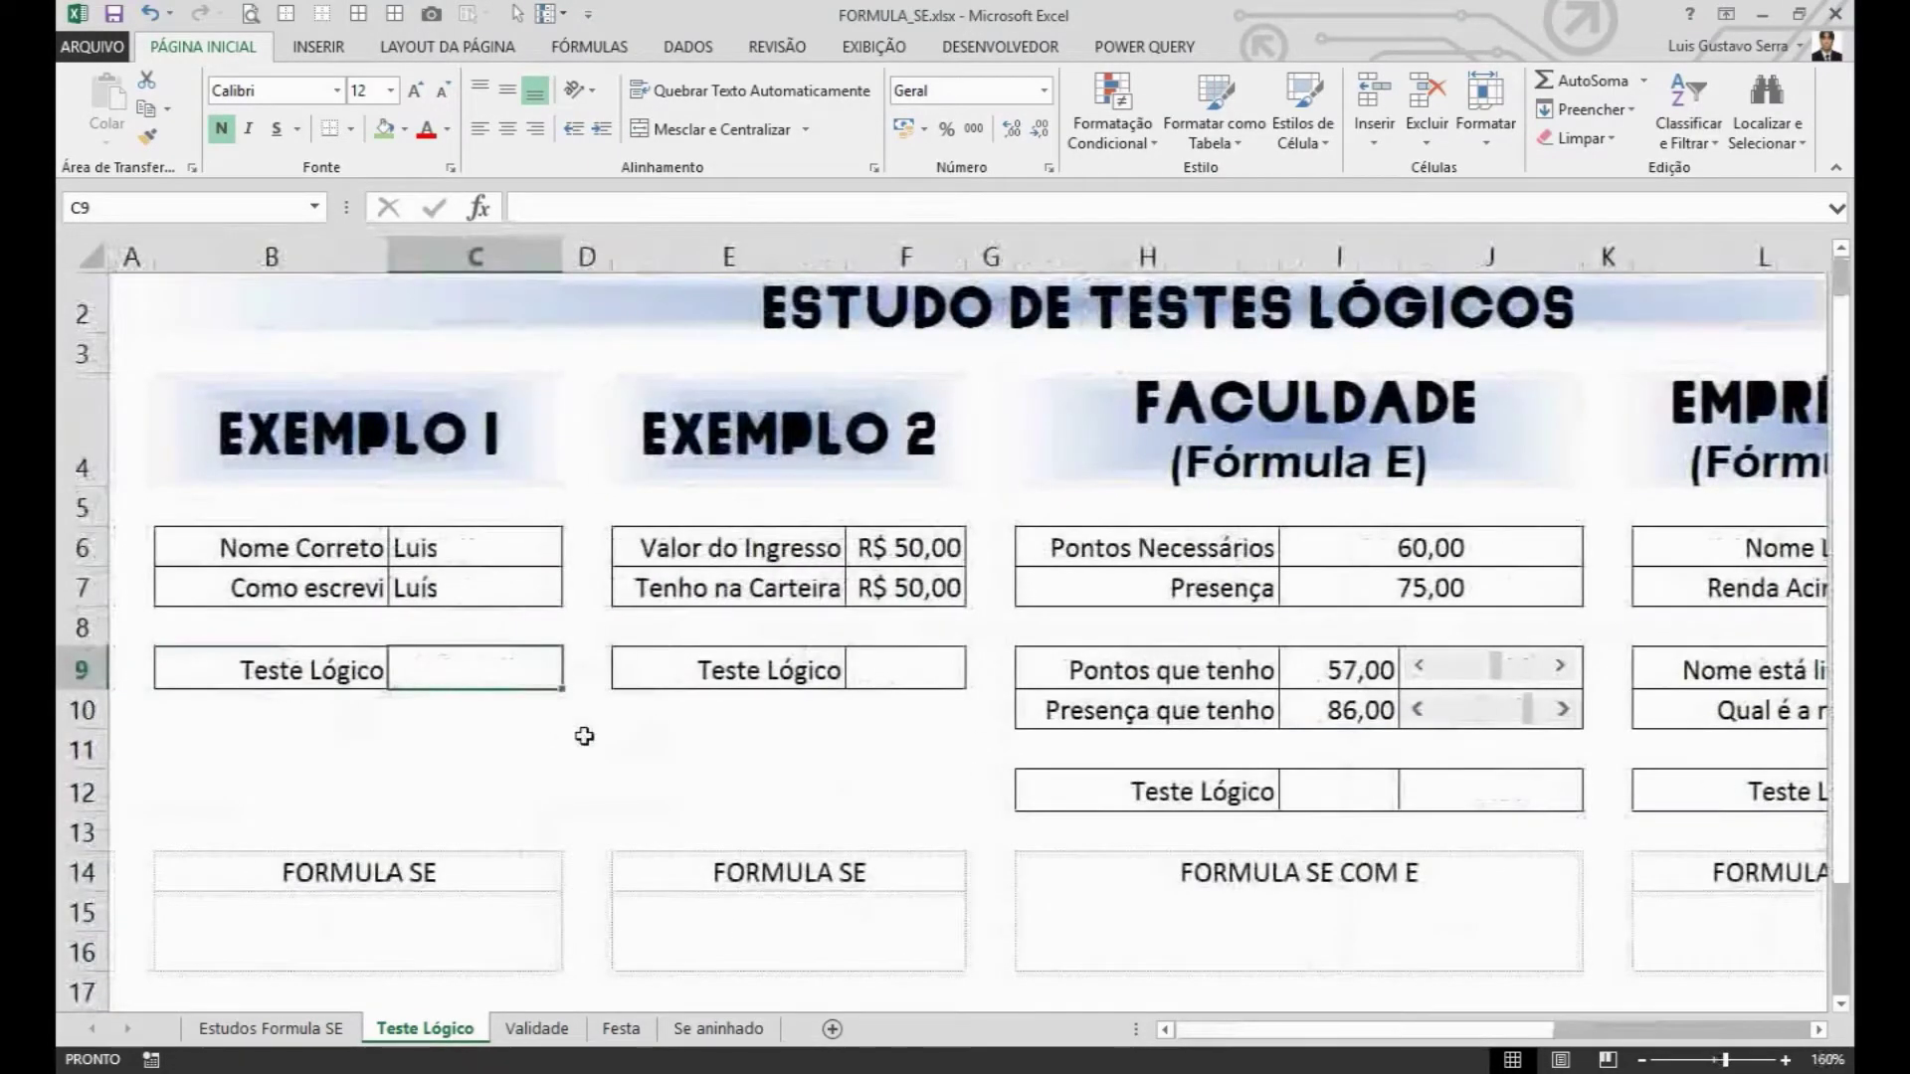
pyautogui.write('=')
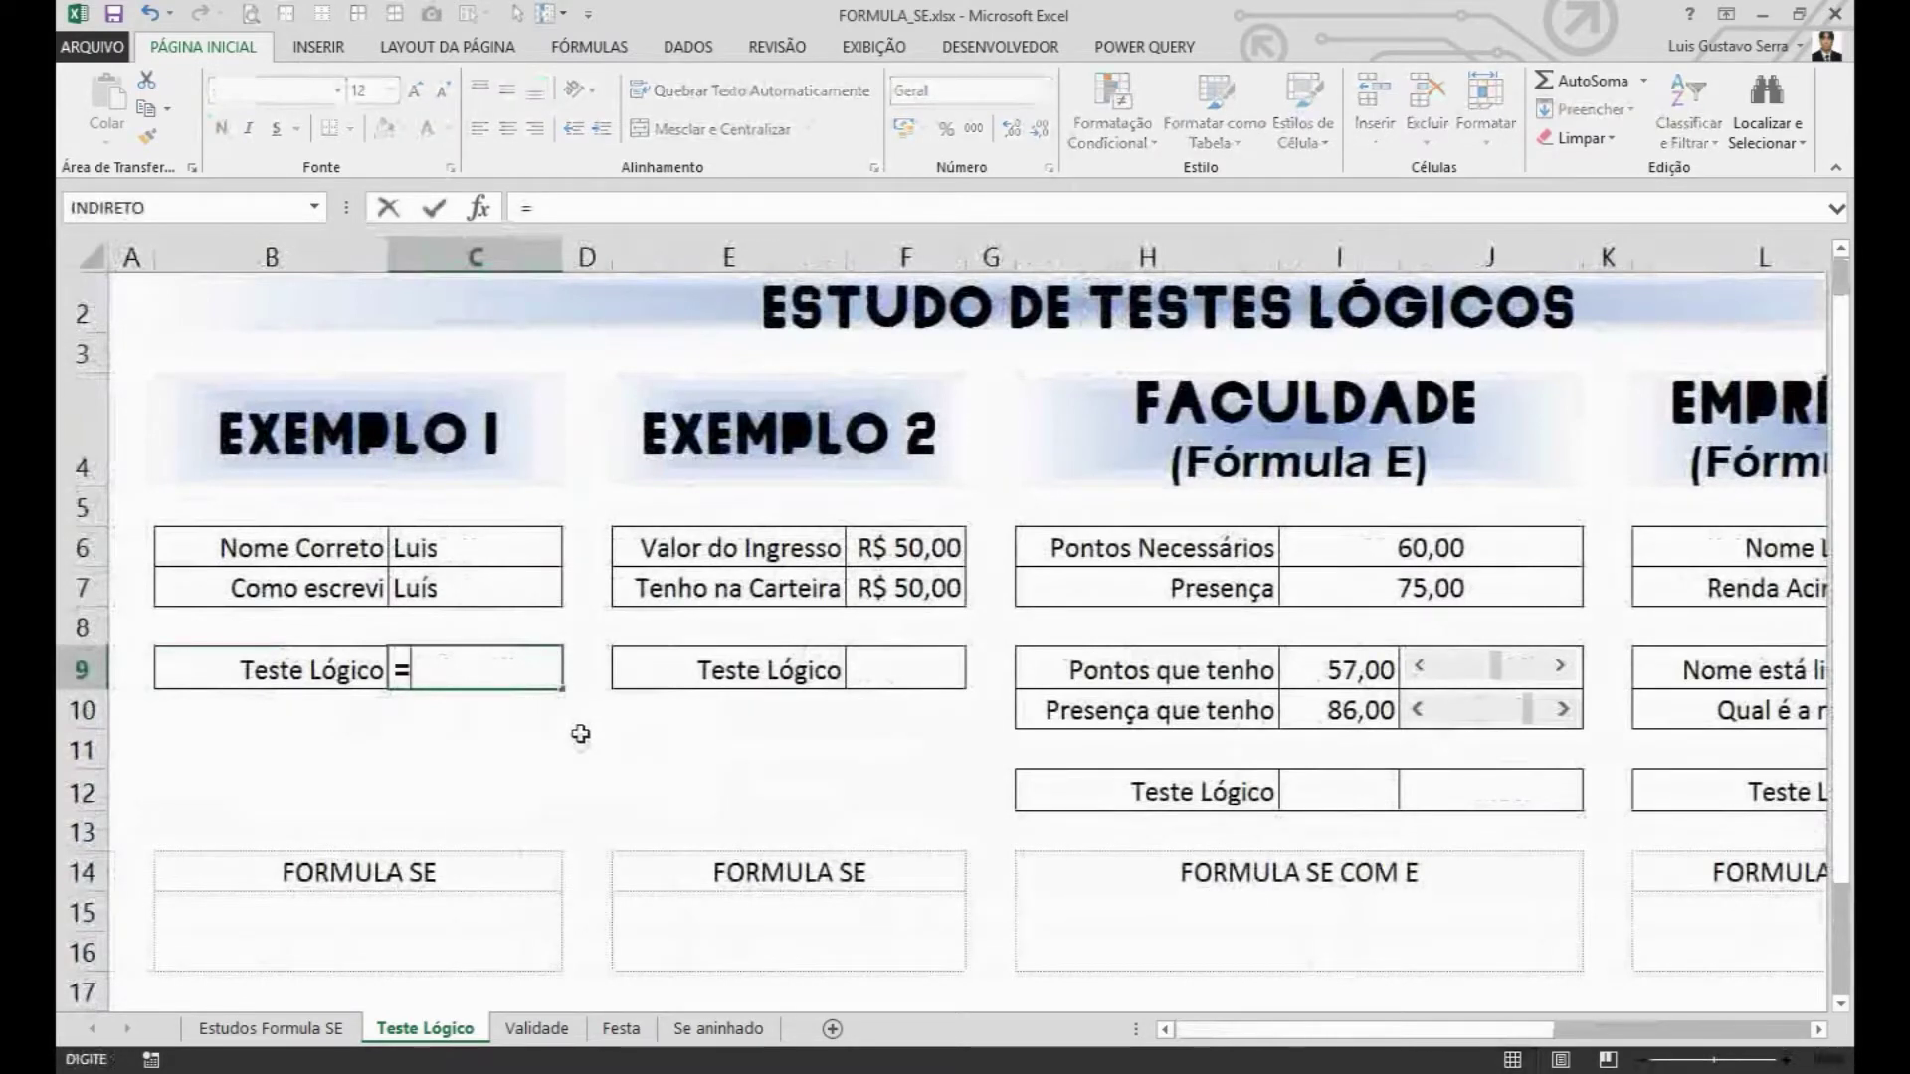
pyautogui.click(495, 548)
pyautogui.write('=')
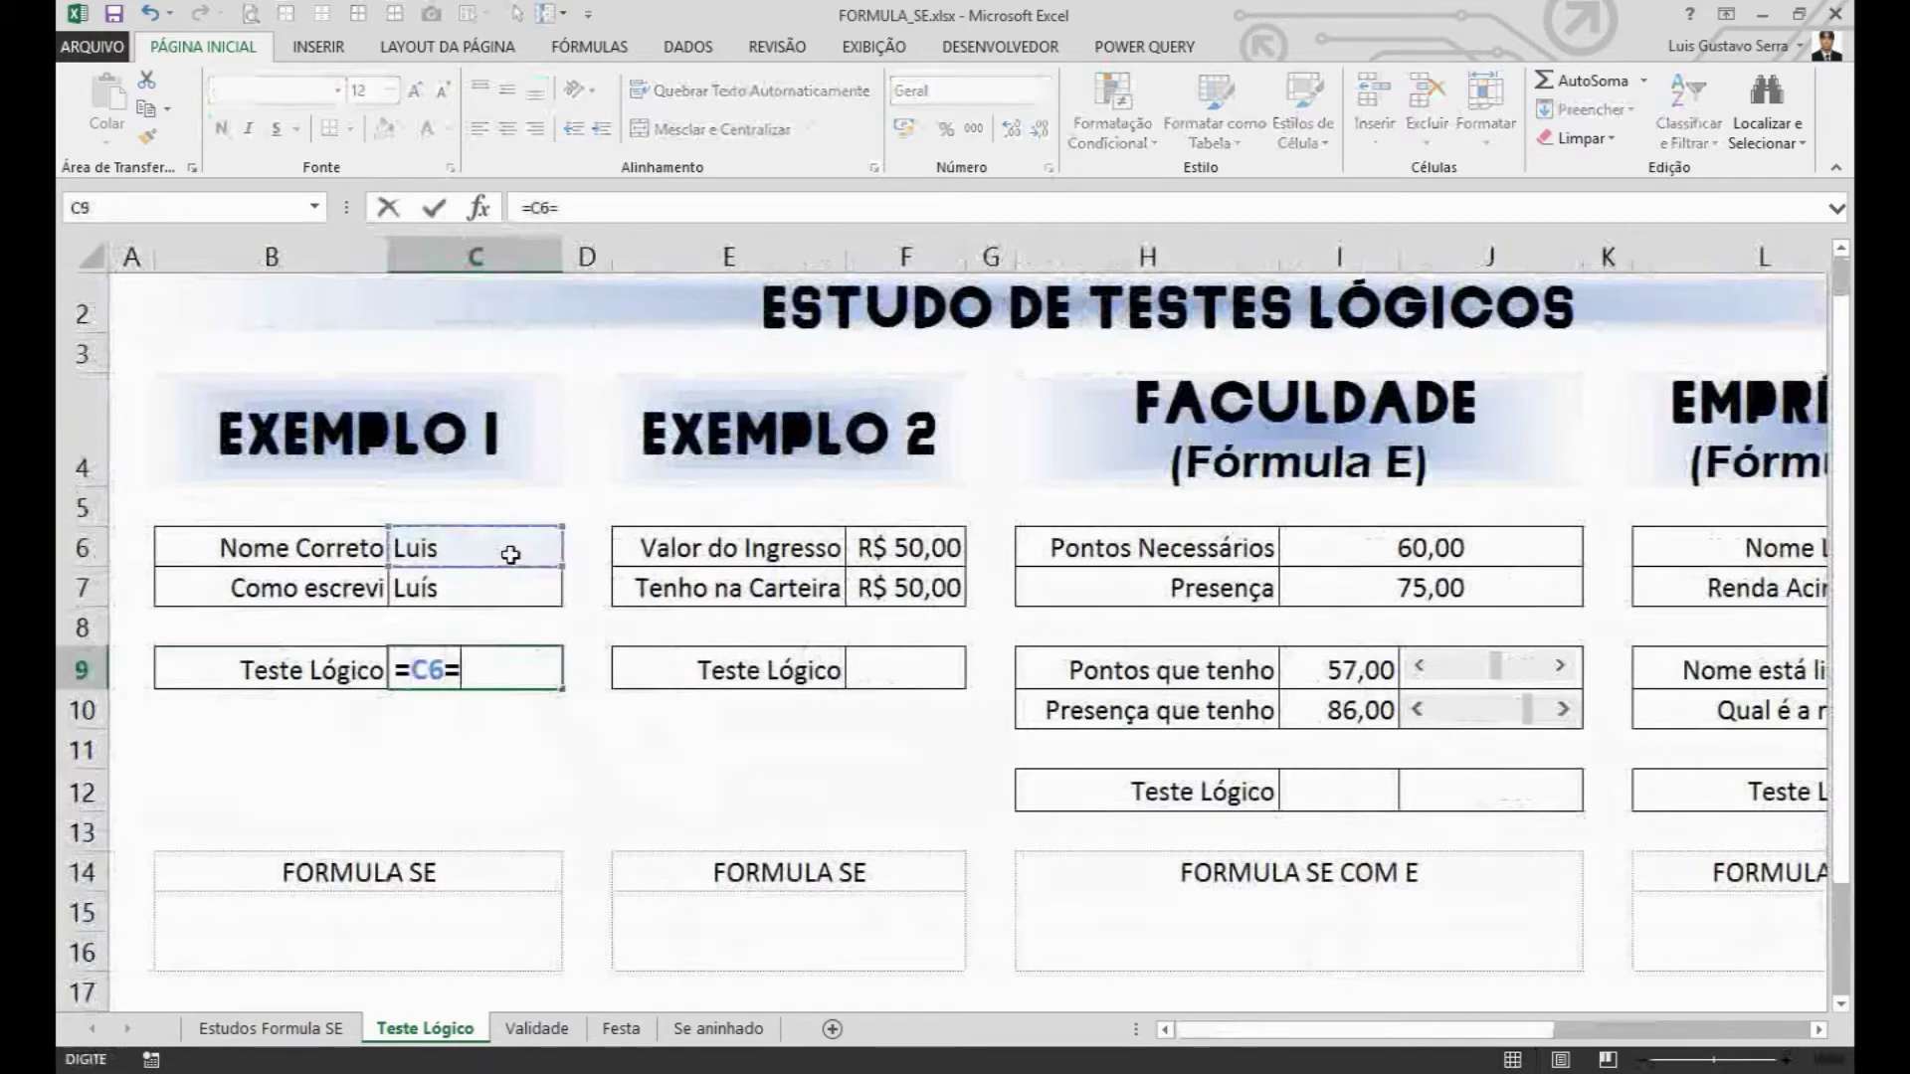
pyautogui.click(453, 588)
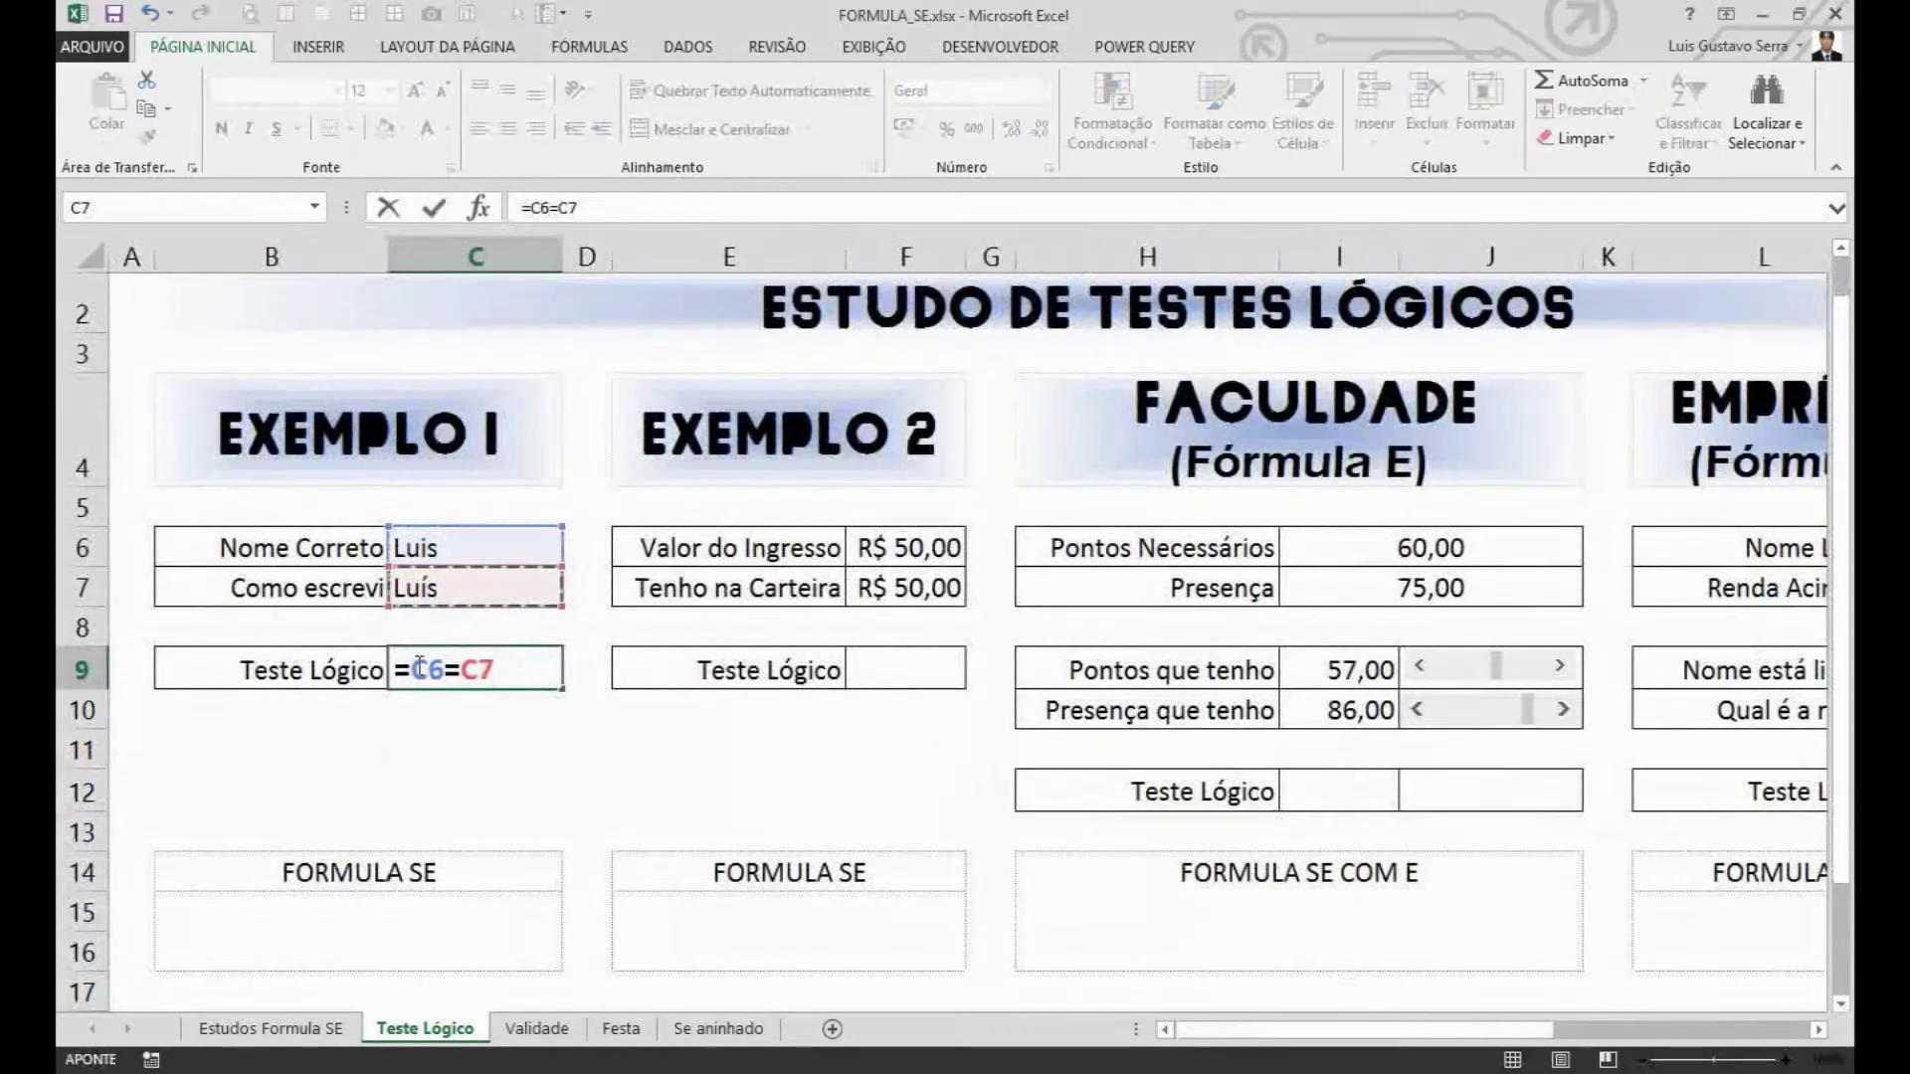
pyautogui.doubleClick(495, 668)
pyautogui.click(403, 669)
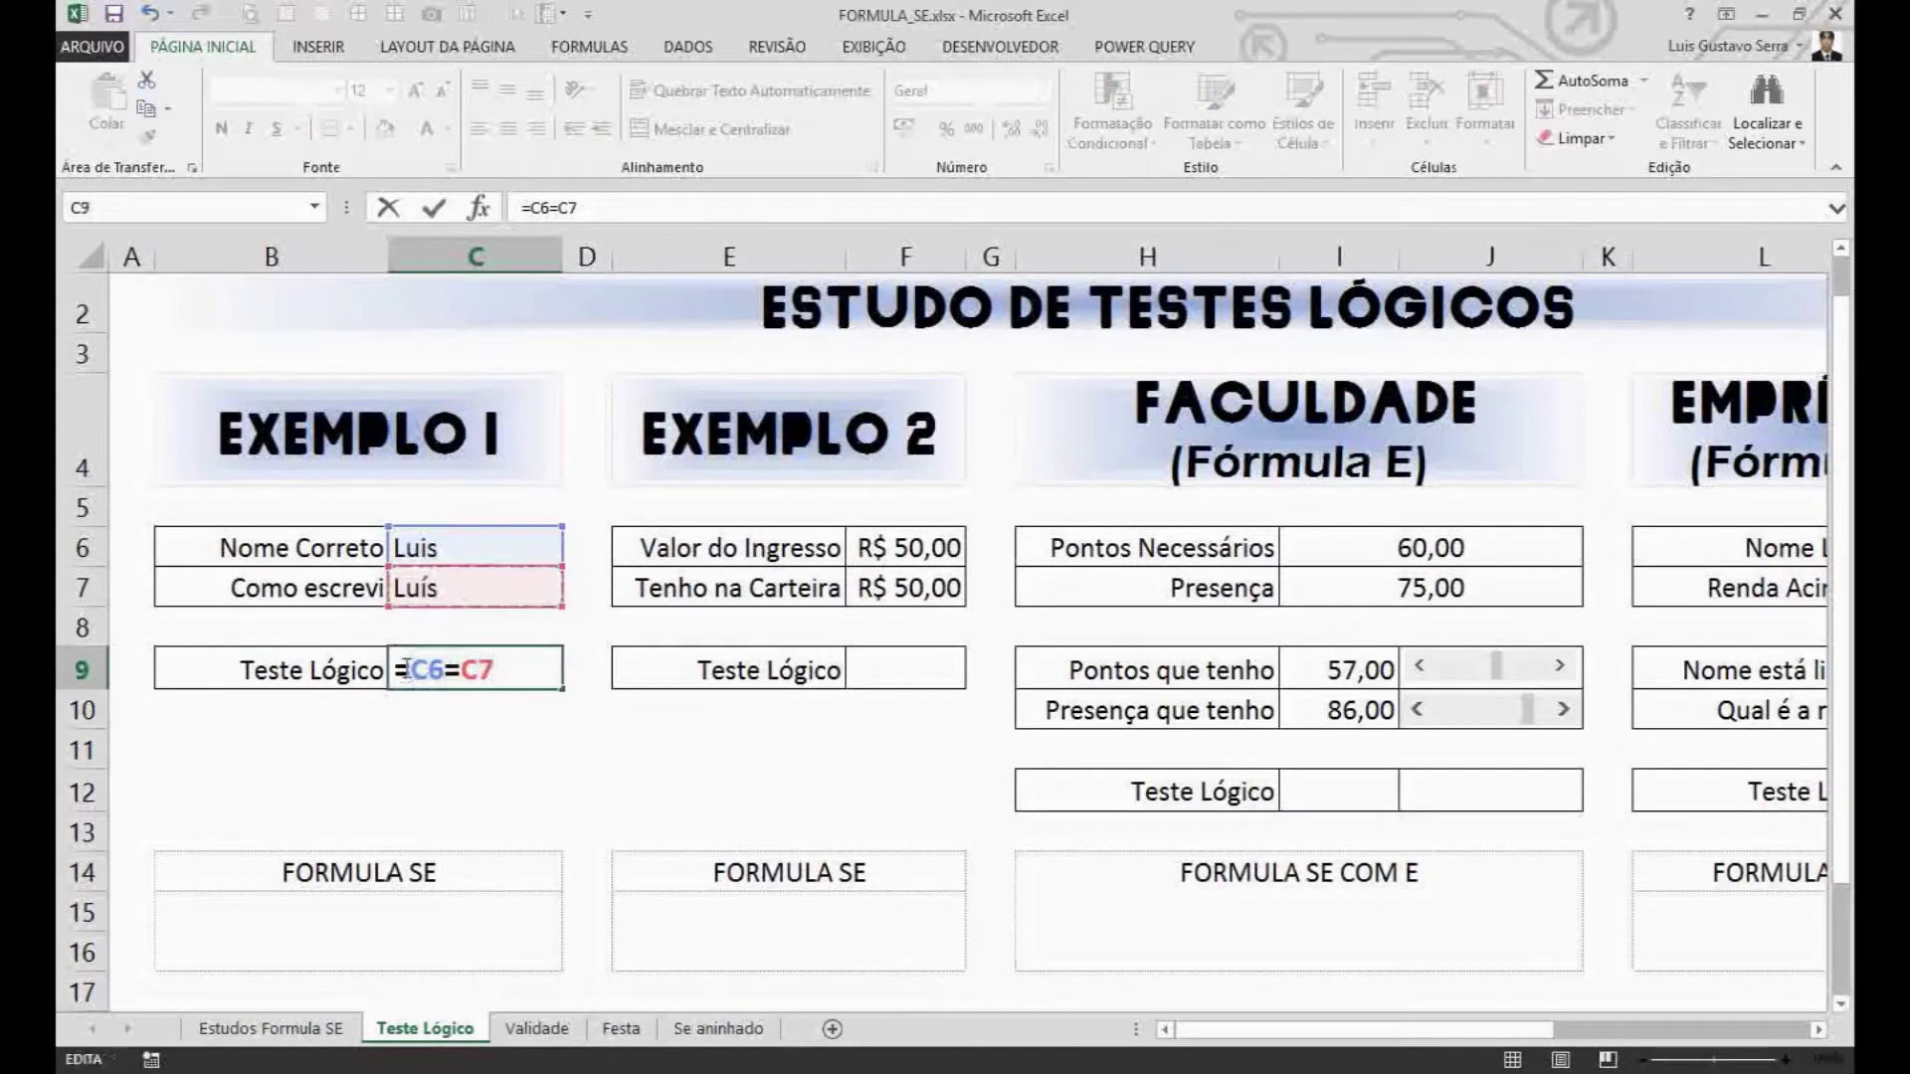
pyautogui.click(500, 668)
pyautogui.press('Return')
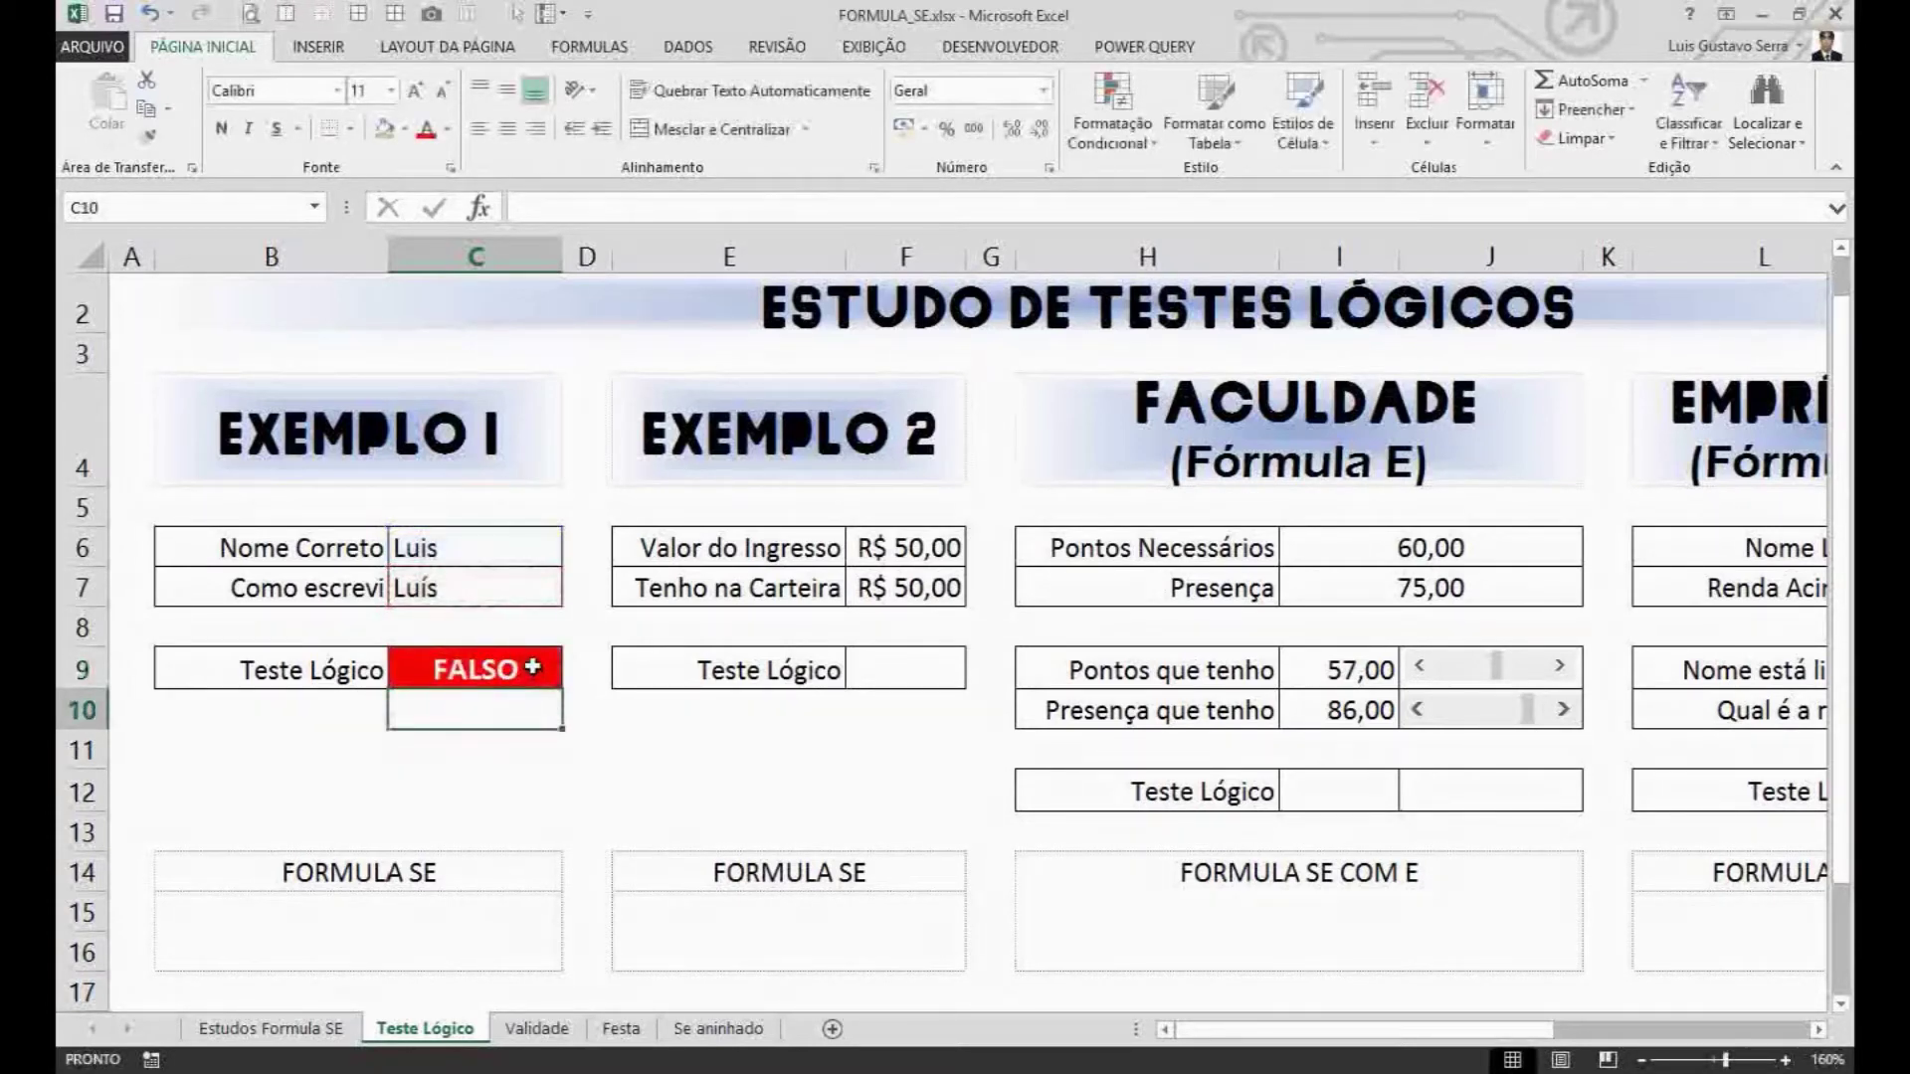
# Step: Rewrite the name in C7 without the accent so that it matches the correct name in C6
pyautogui.click(531, 669)
pyautogui.click(491, 591)
pyautogui.click(488, 546)
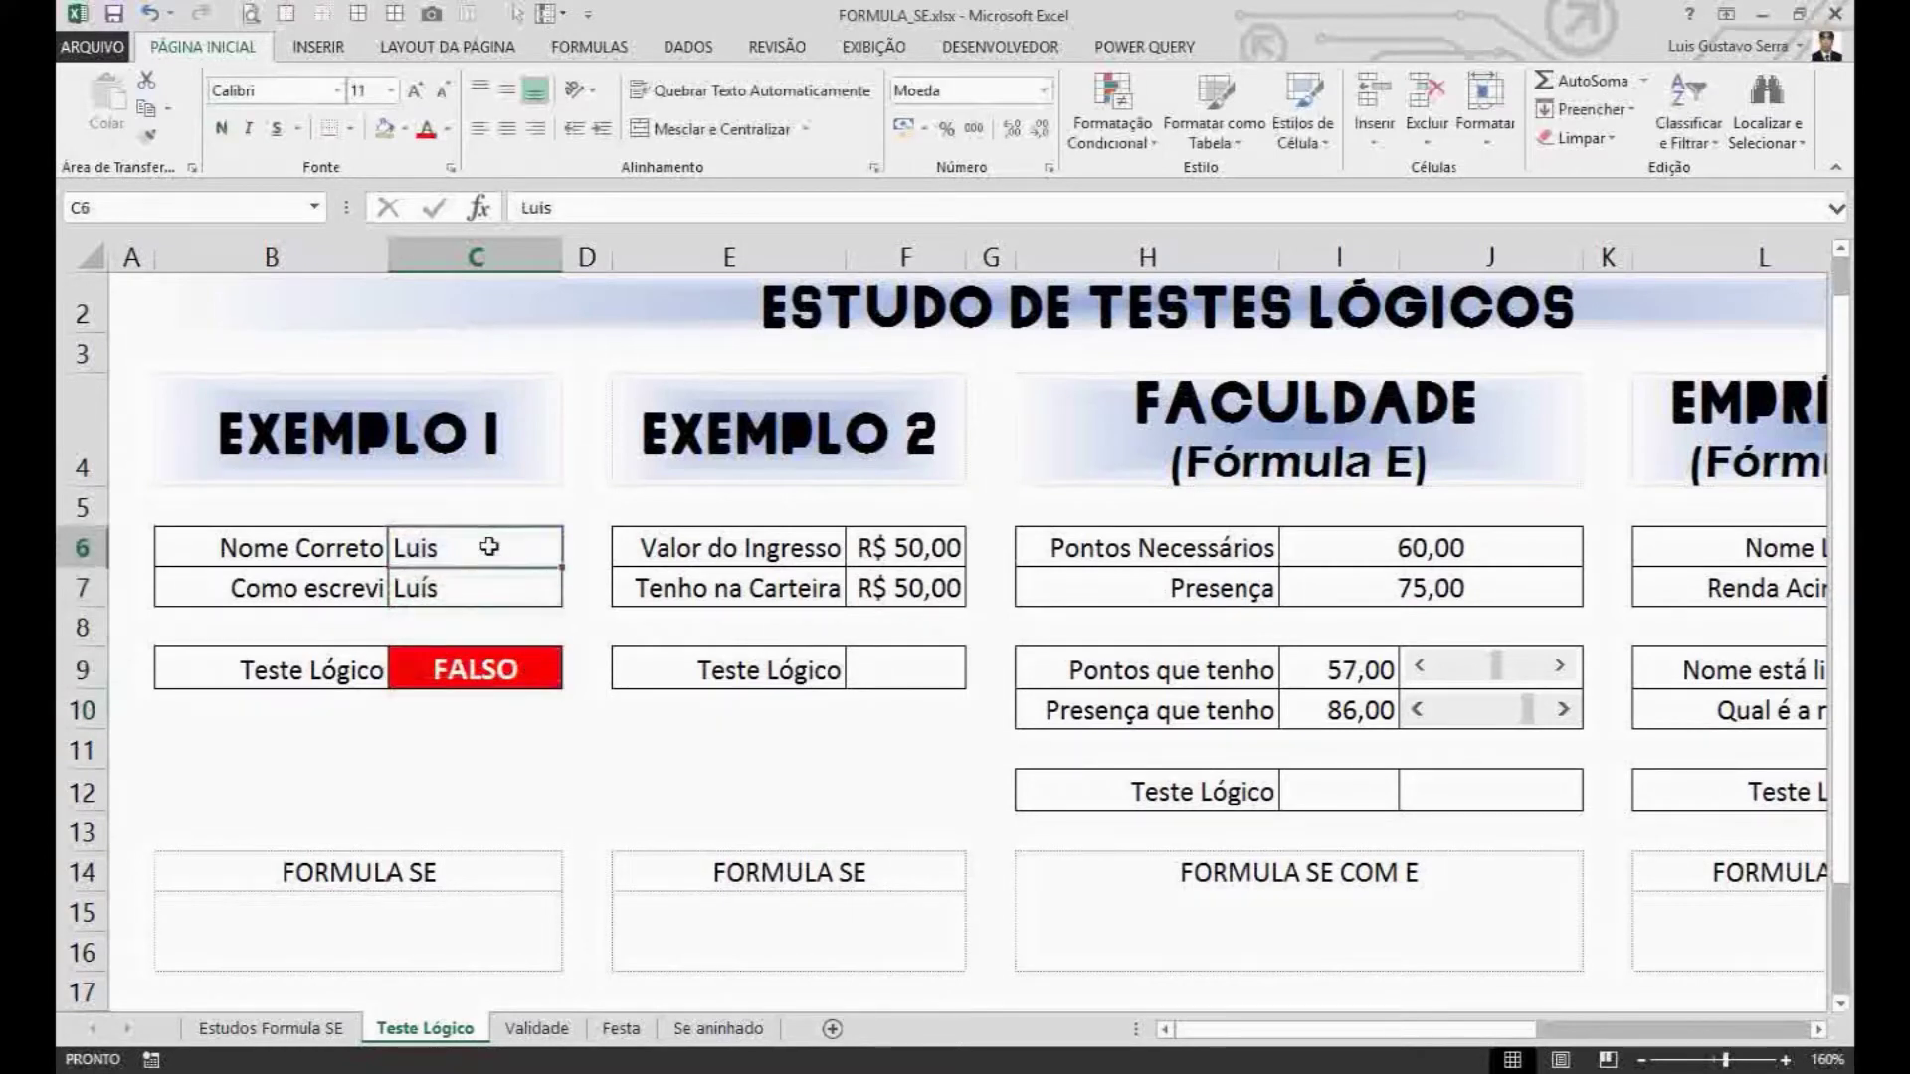
pyautogui.click(479, 589)
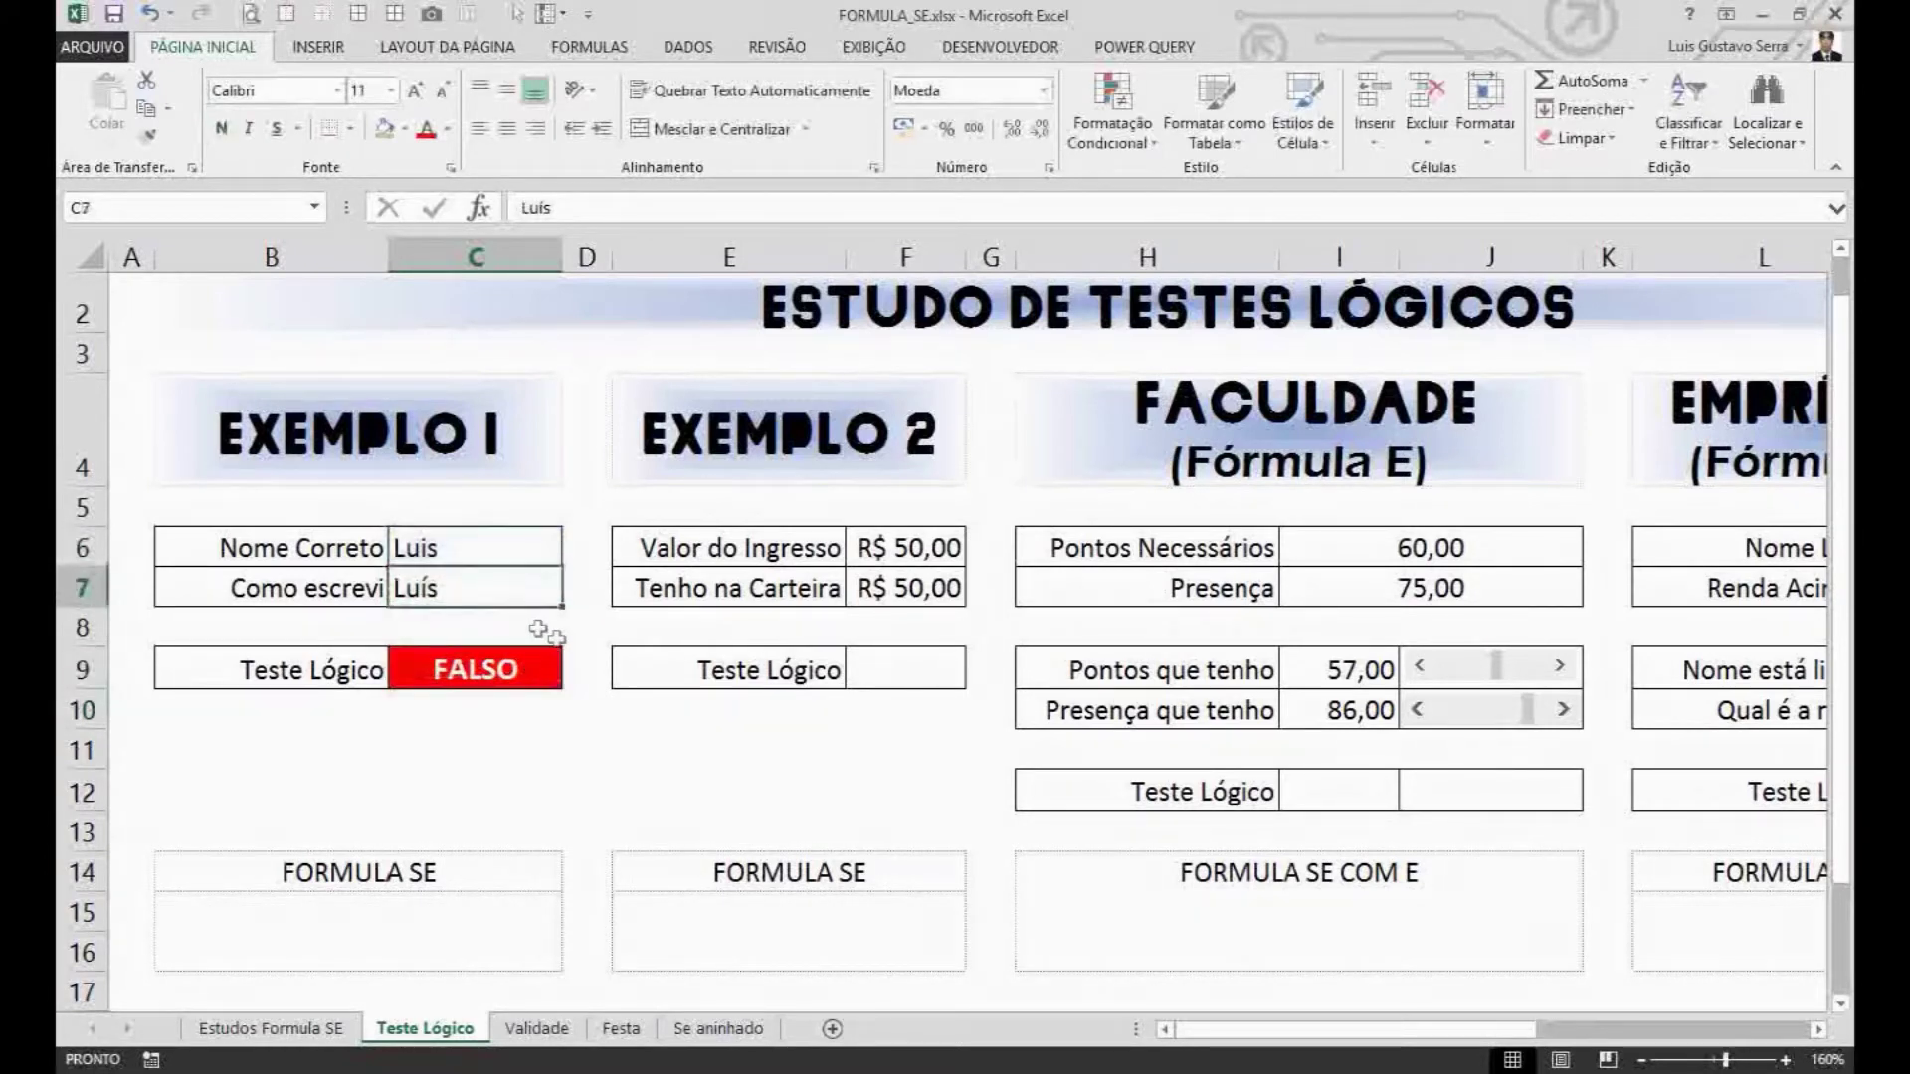
pyautogui.press('F2')
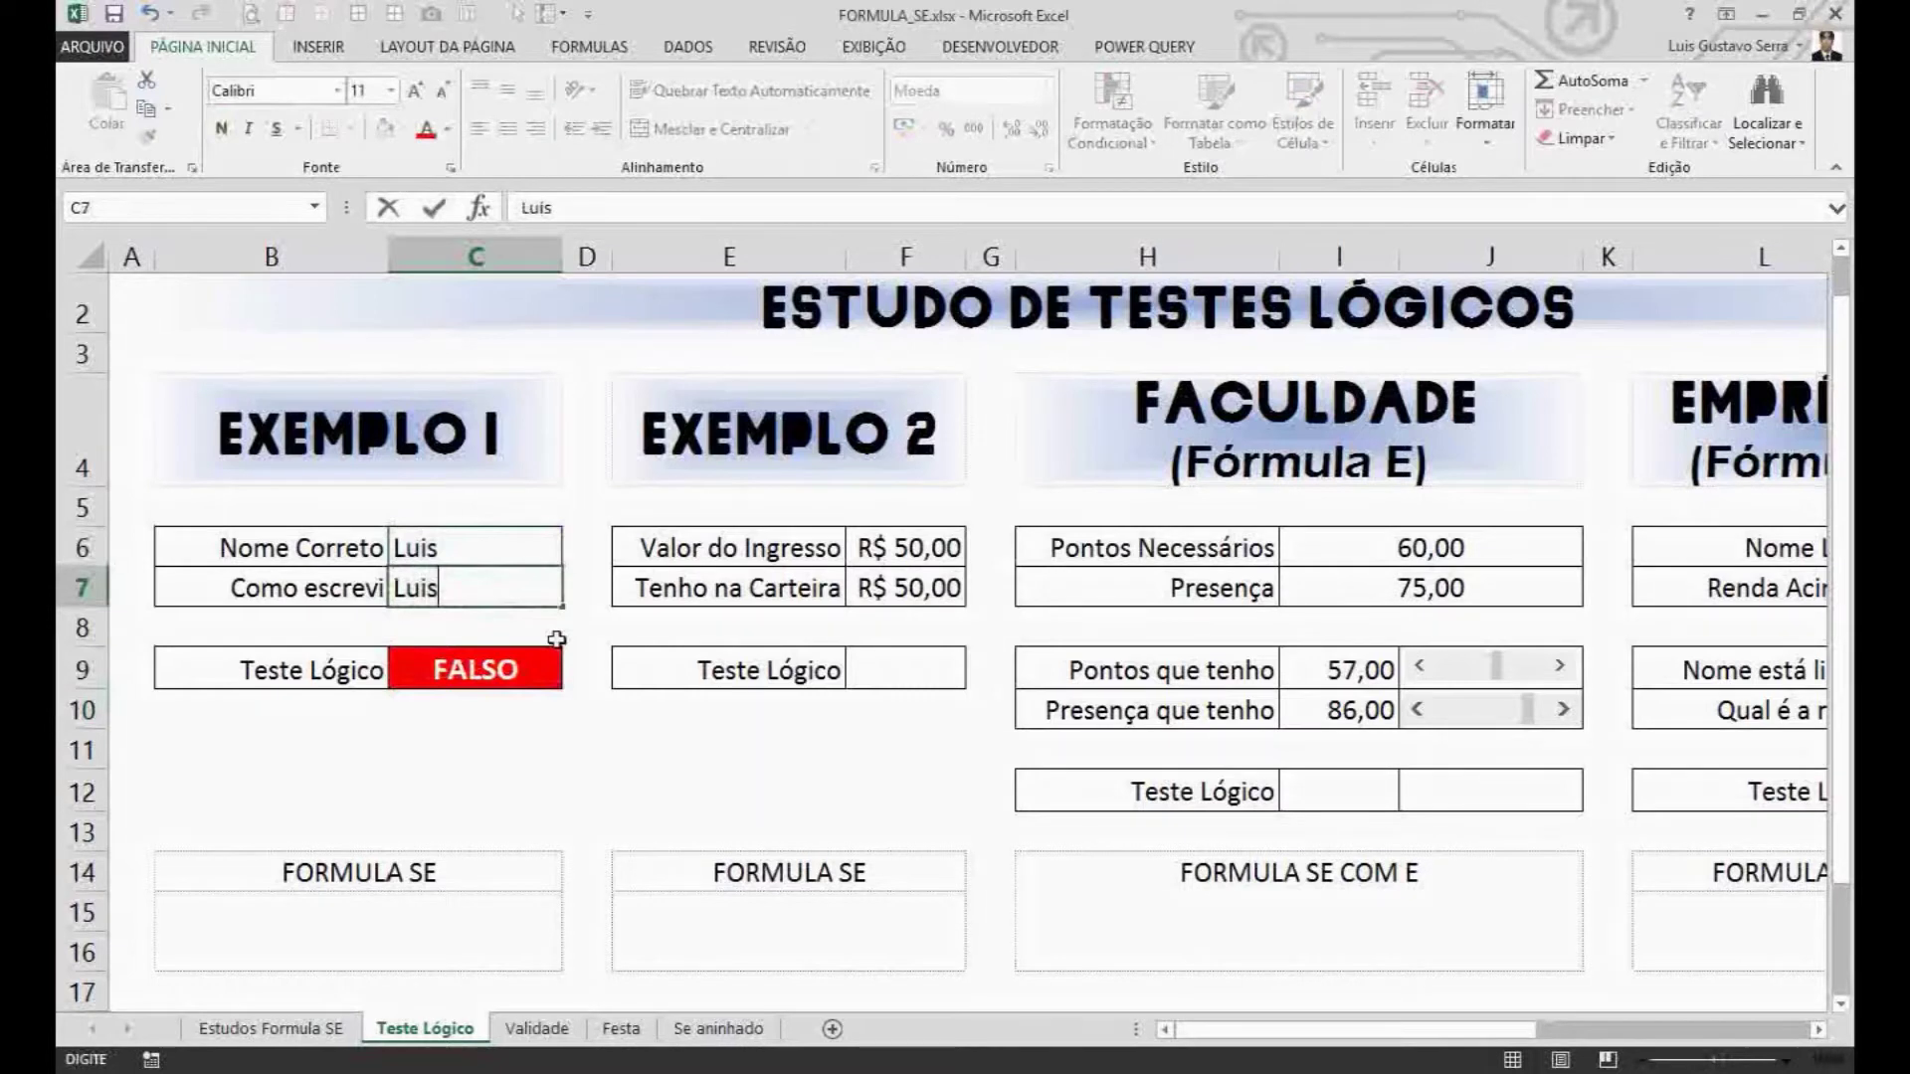
pyautogui.press('Return')
# Step: Review the comparison formula in C9 against the written name in C7, leaving the formula as it is
pyautogui.click(505, 670)
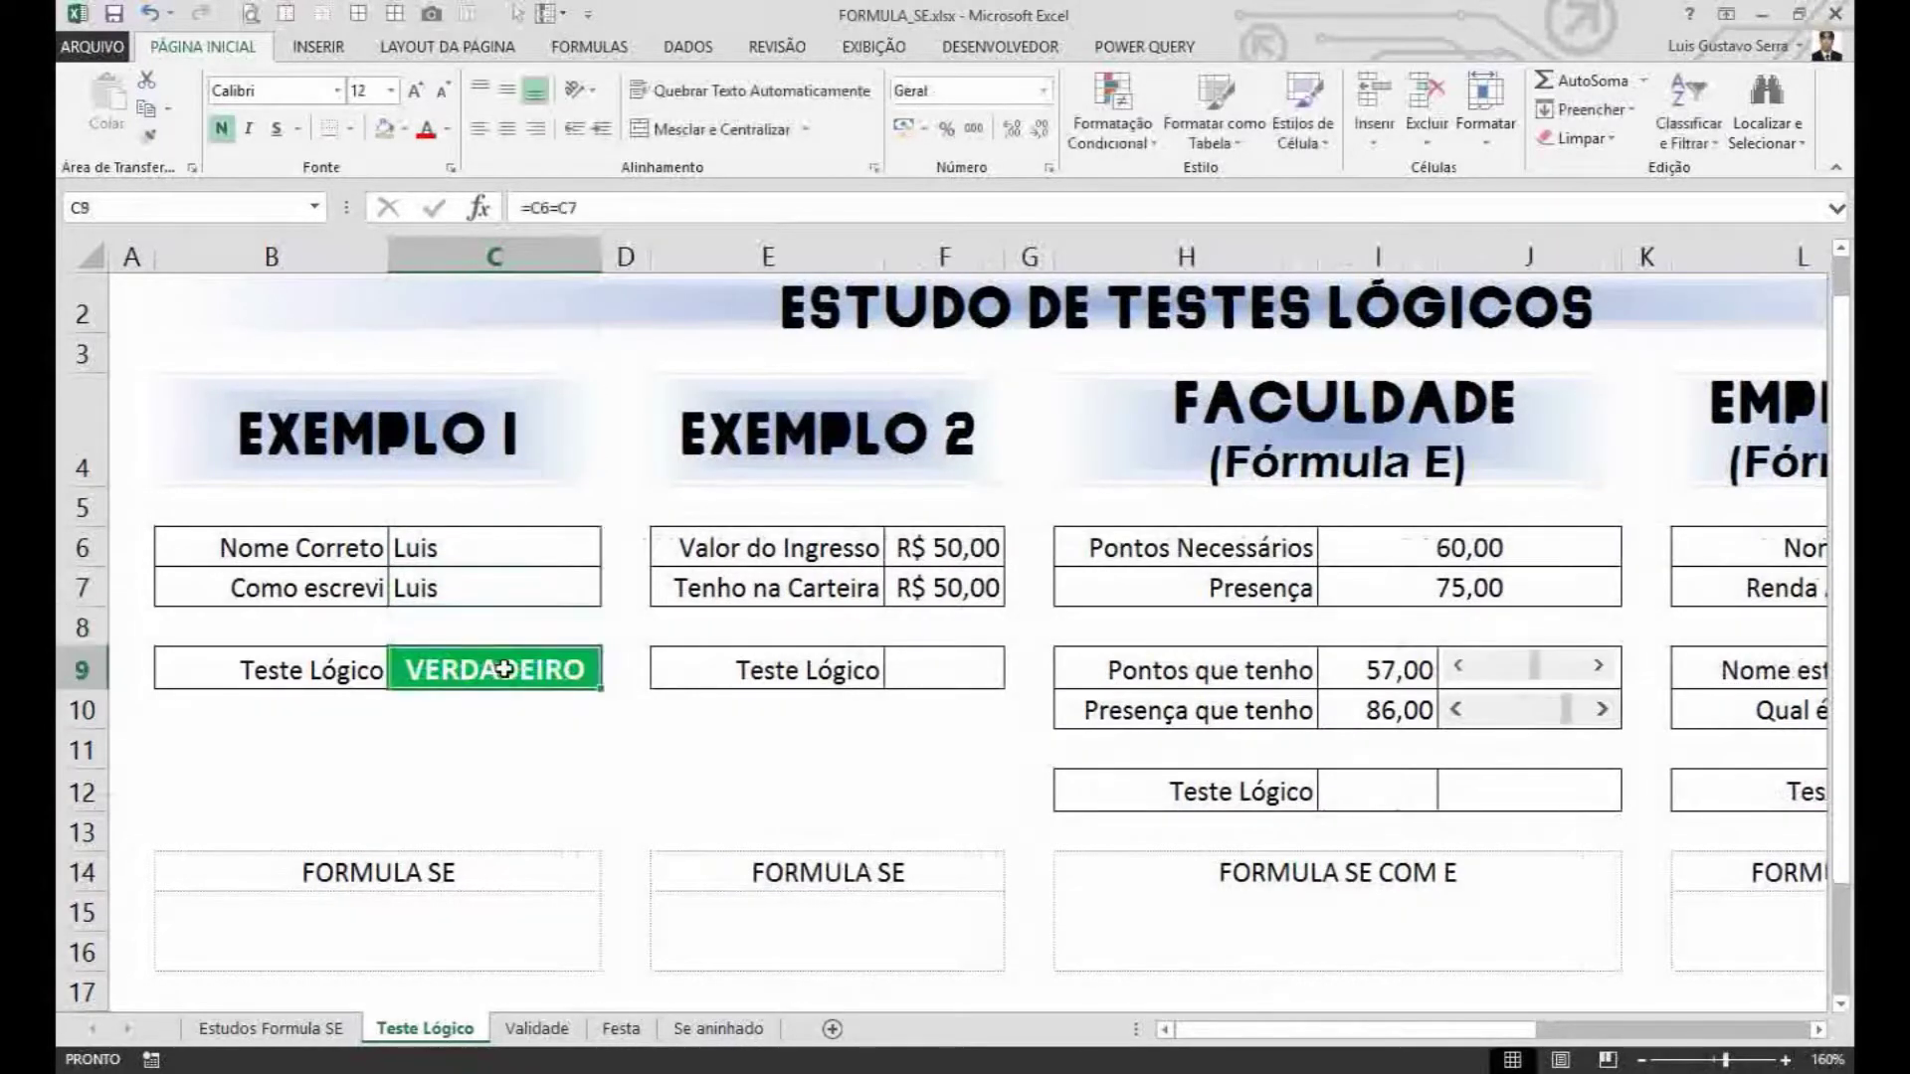
pyautogui.click(495, 585)
pyautogui.click(497, 669)
pyautogui.press('F2')
pyautogui.hotkey('shift', 'Home')
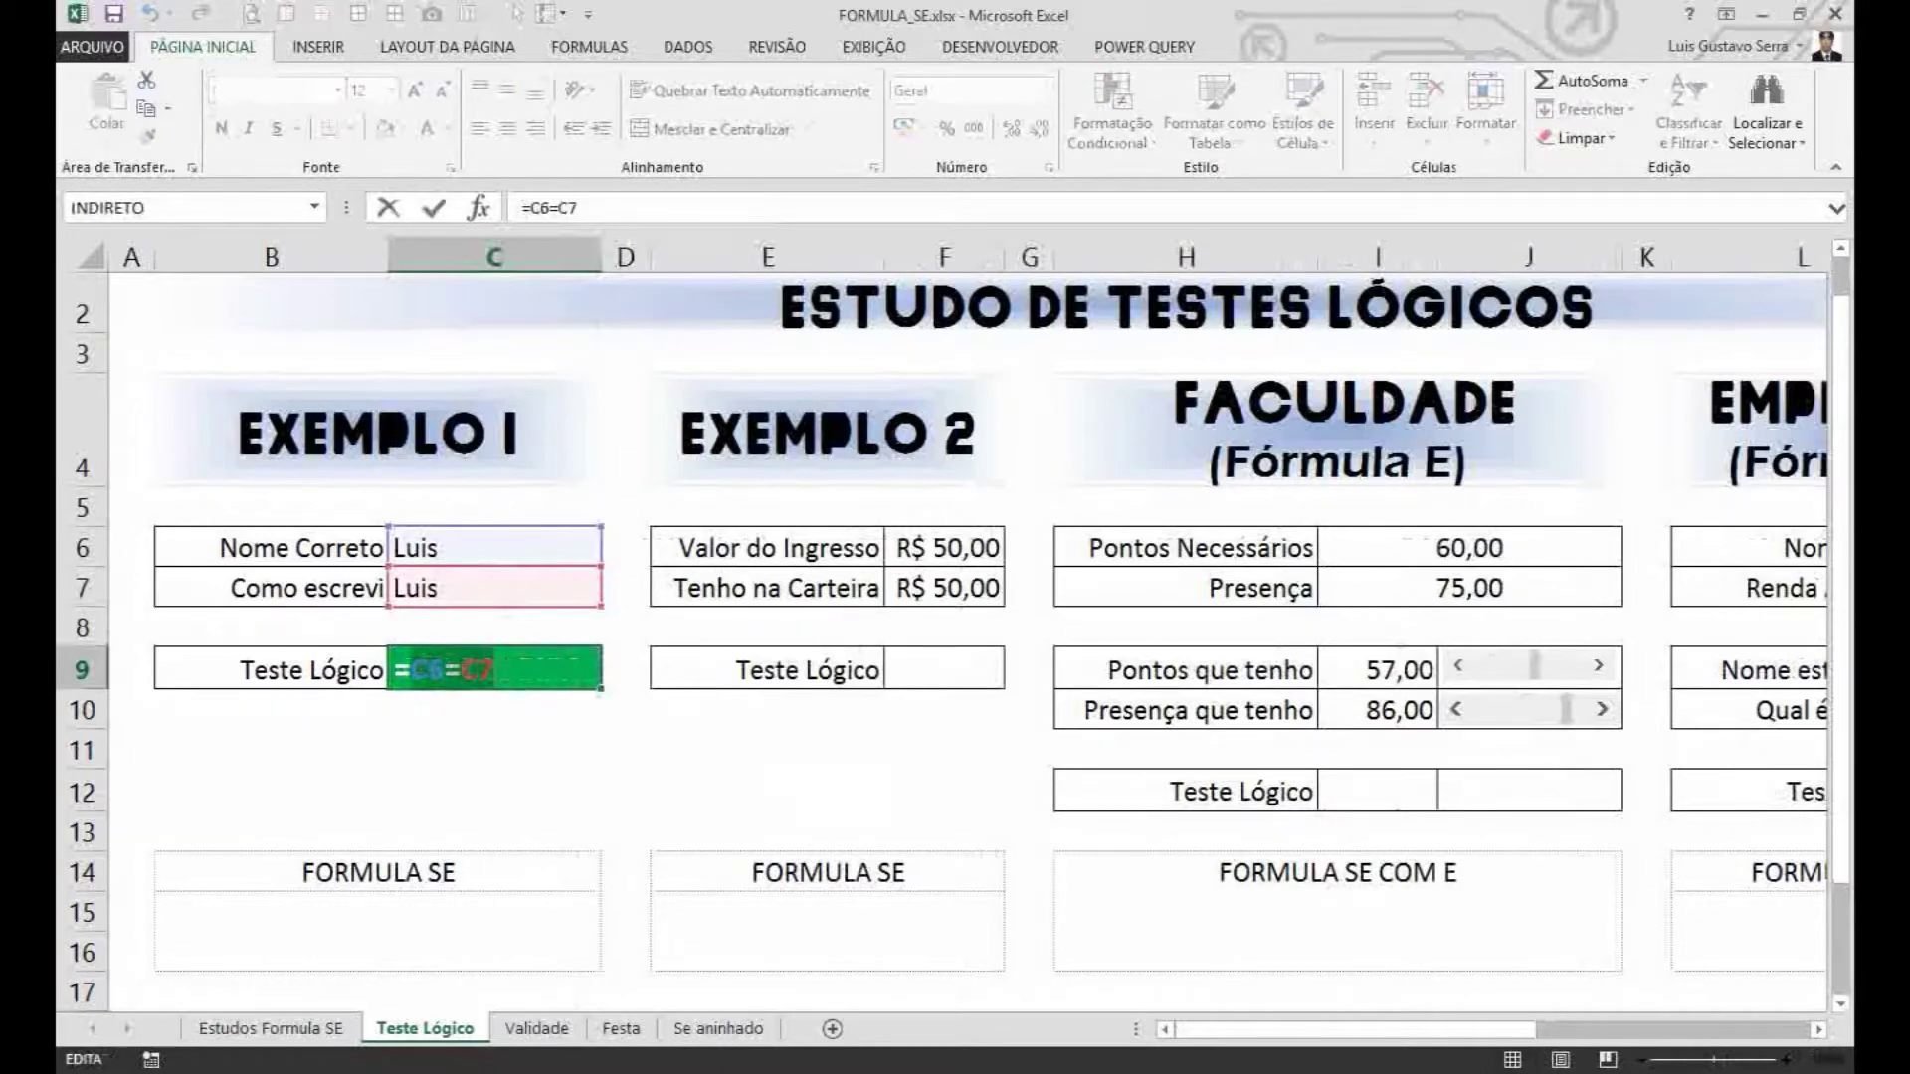
pyautogui.press('Return')
# Step: Test the comparison in C9 with a different first name in C7, and restore the name that matches C6
pyautogui.click(502, 588)
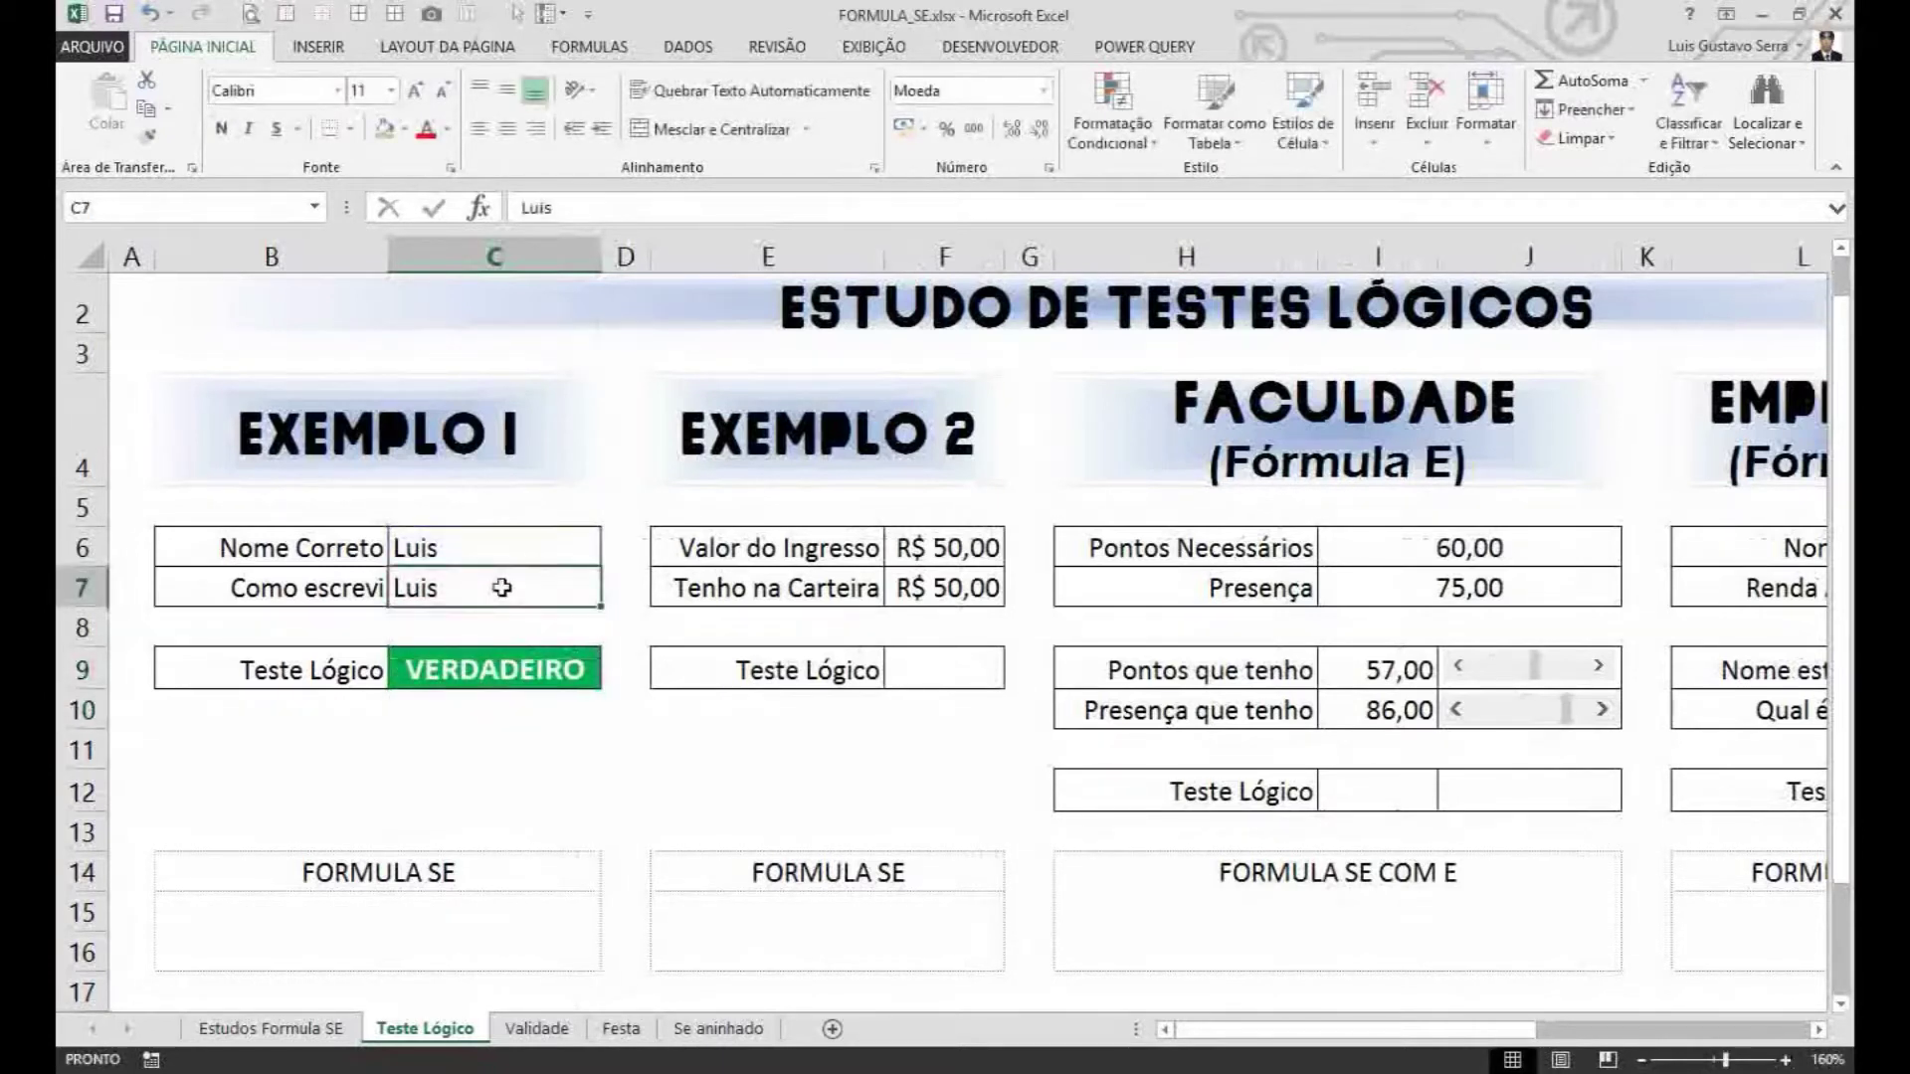
pyautogui.write('Zé')
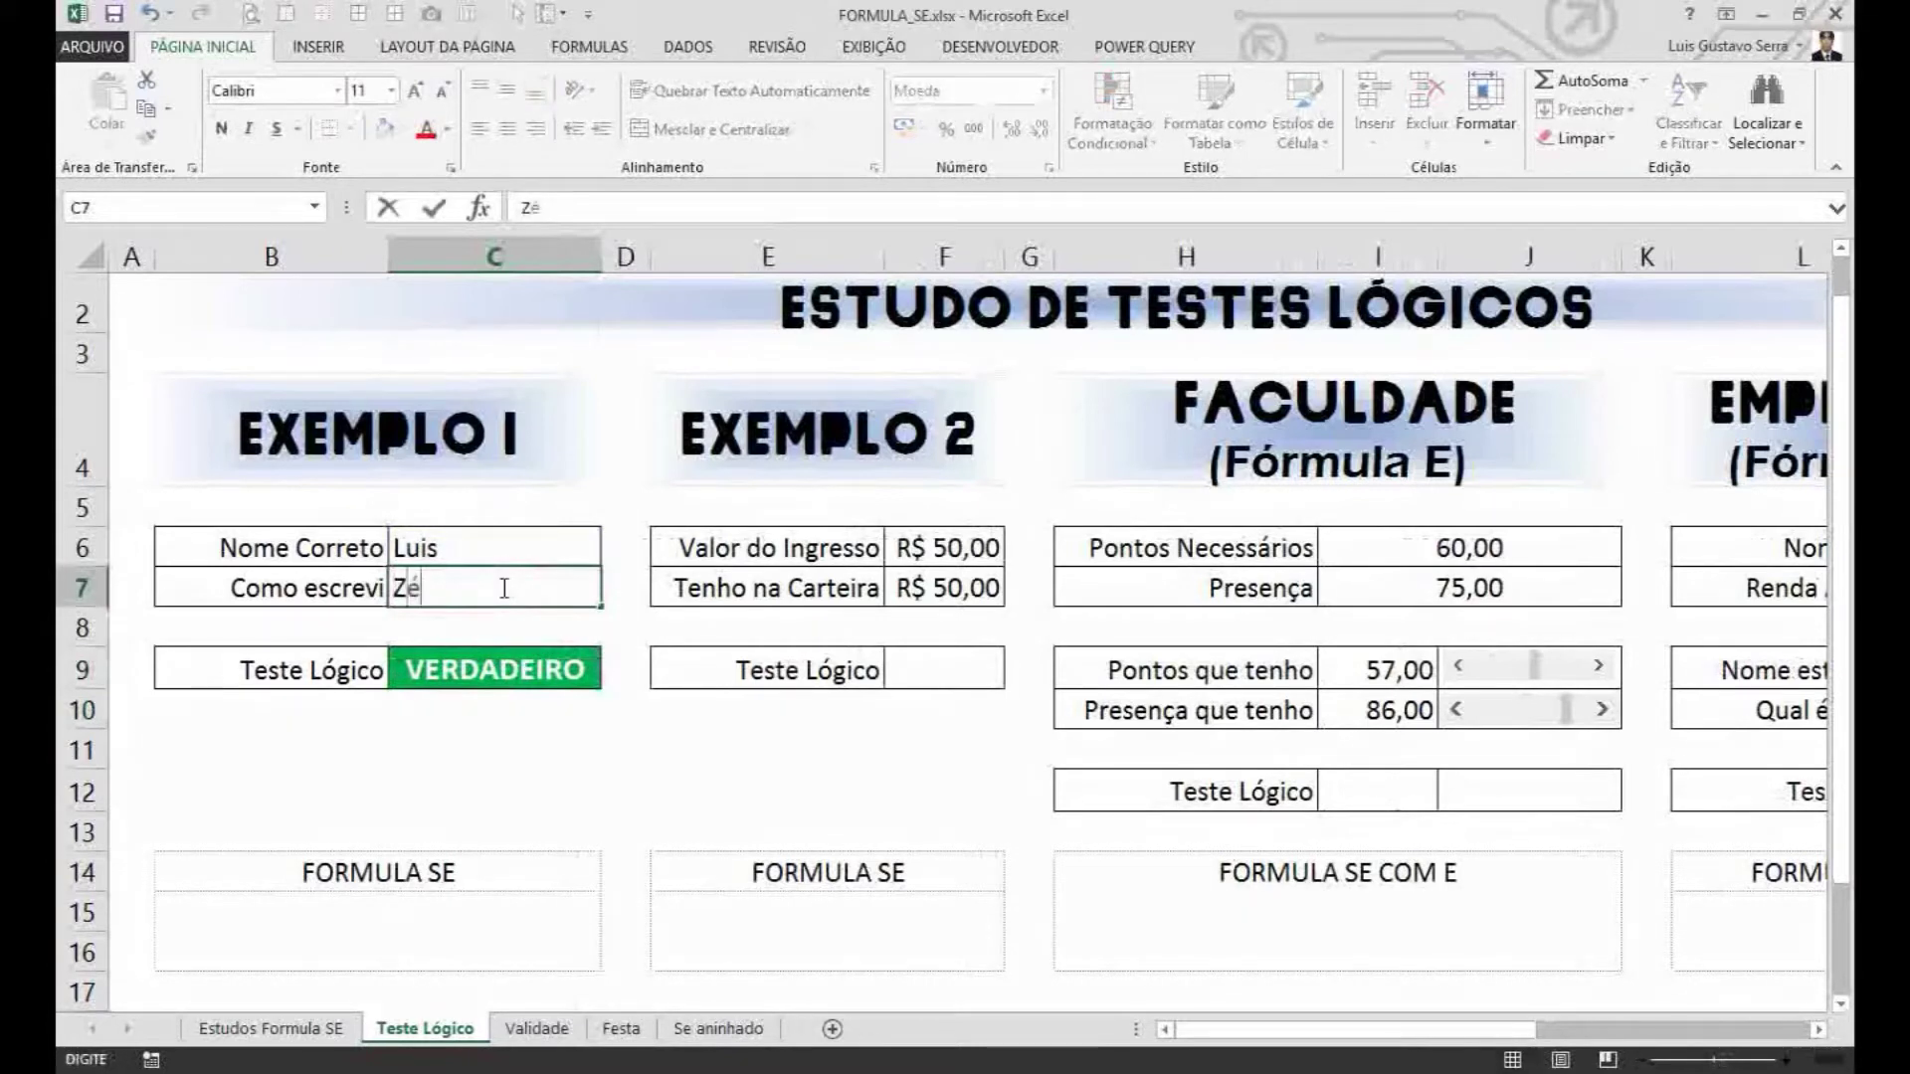
pyautogui.press('Return')
pyautogui.click(503, 588)
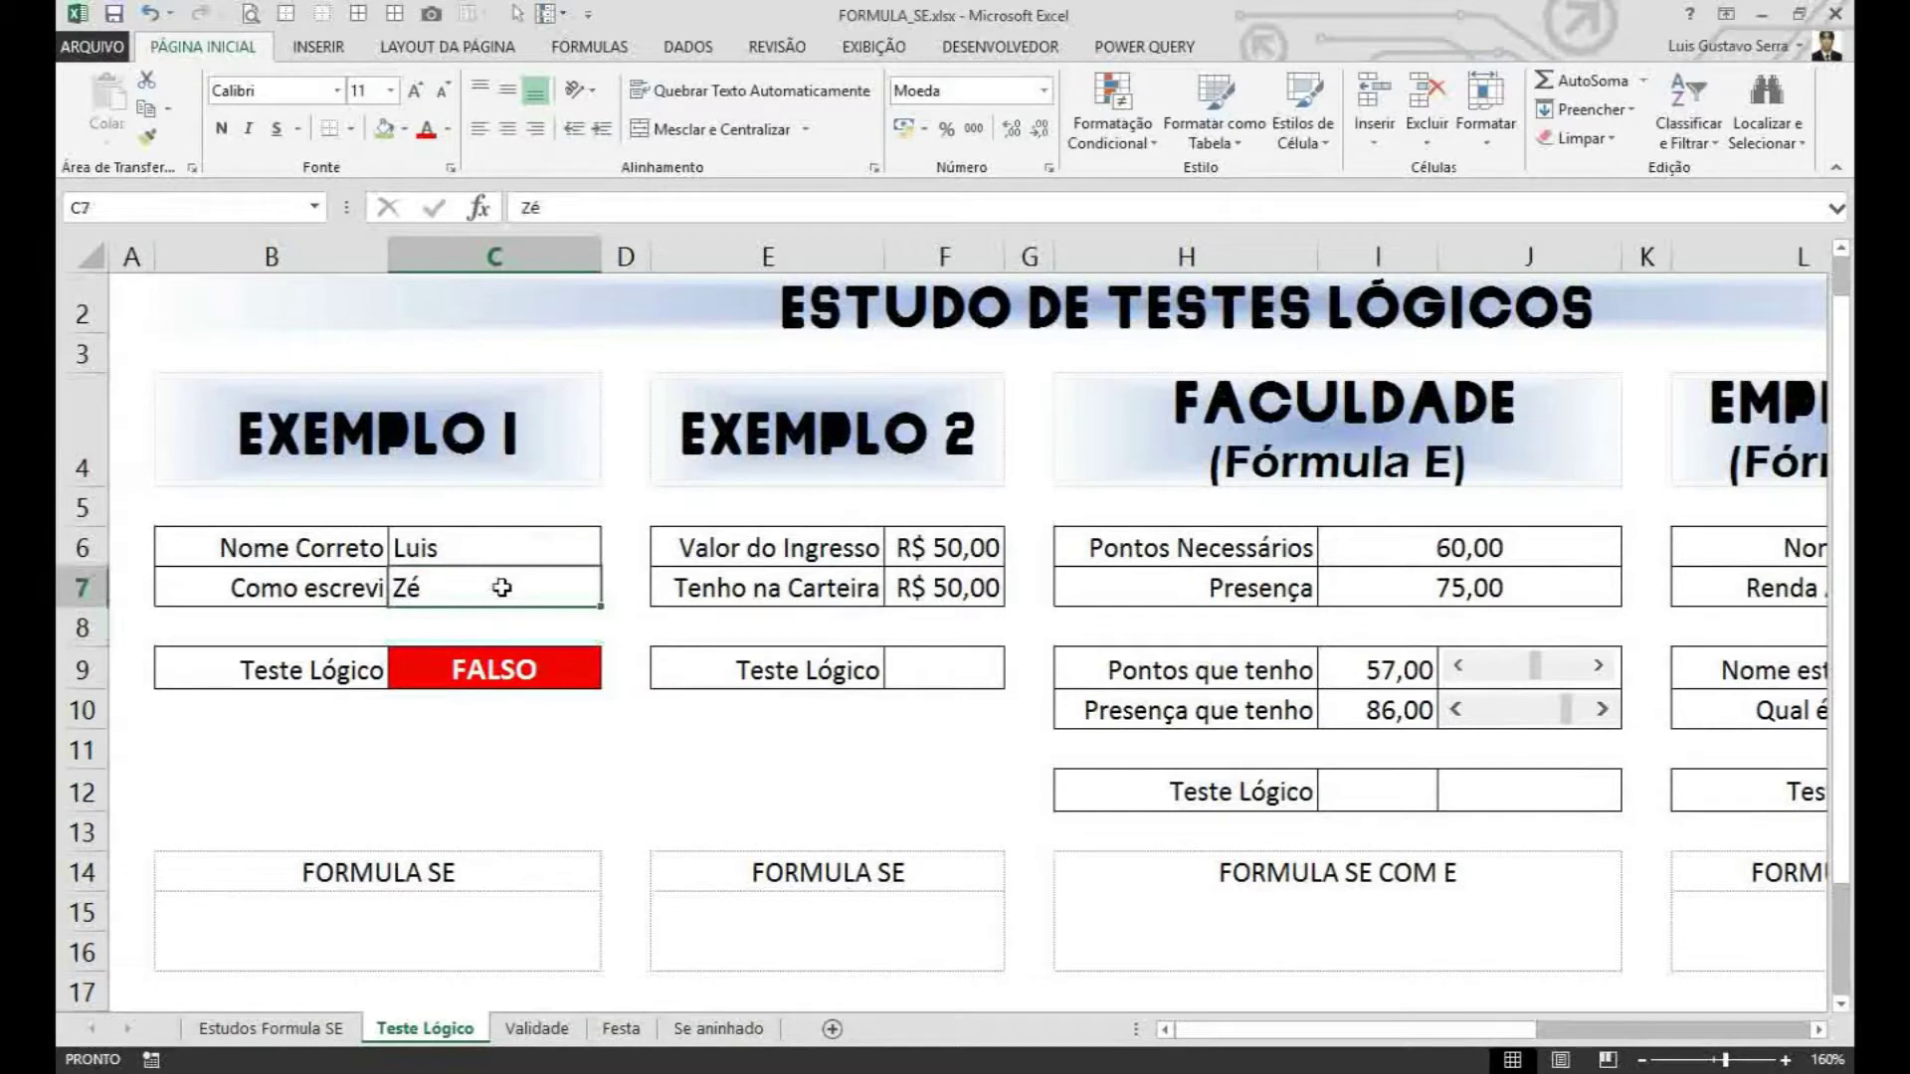
pyautogui.write('Luis')
pyautogui.press('Return')
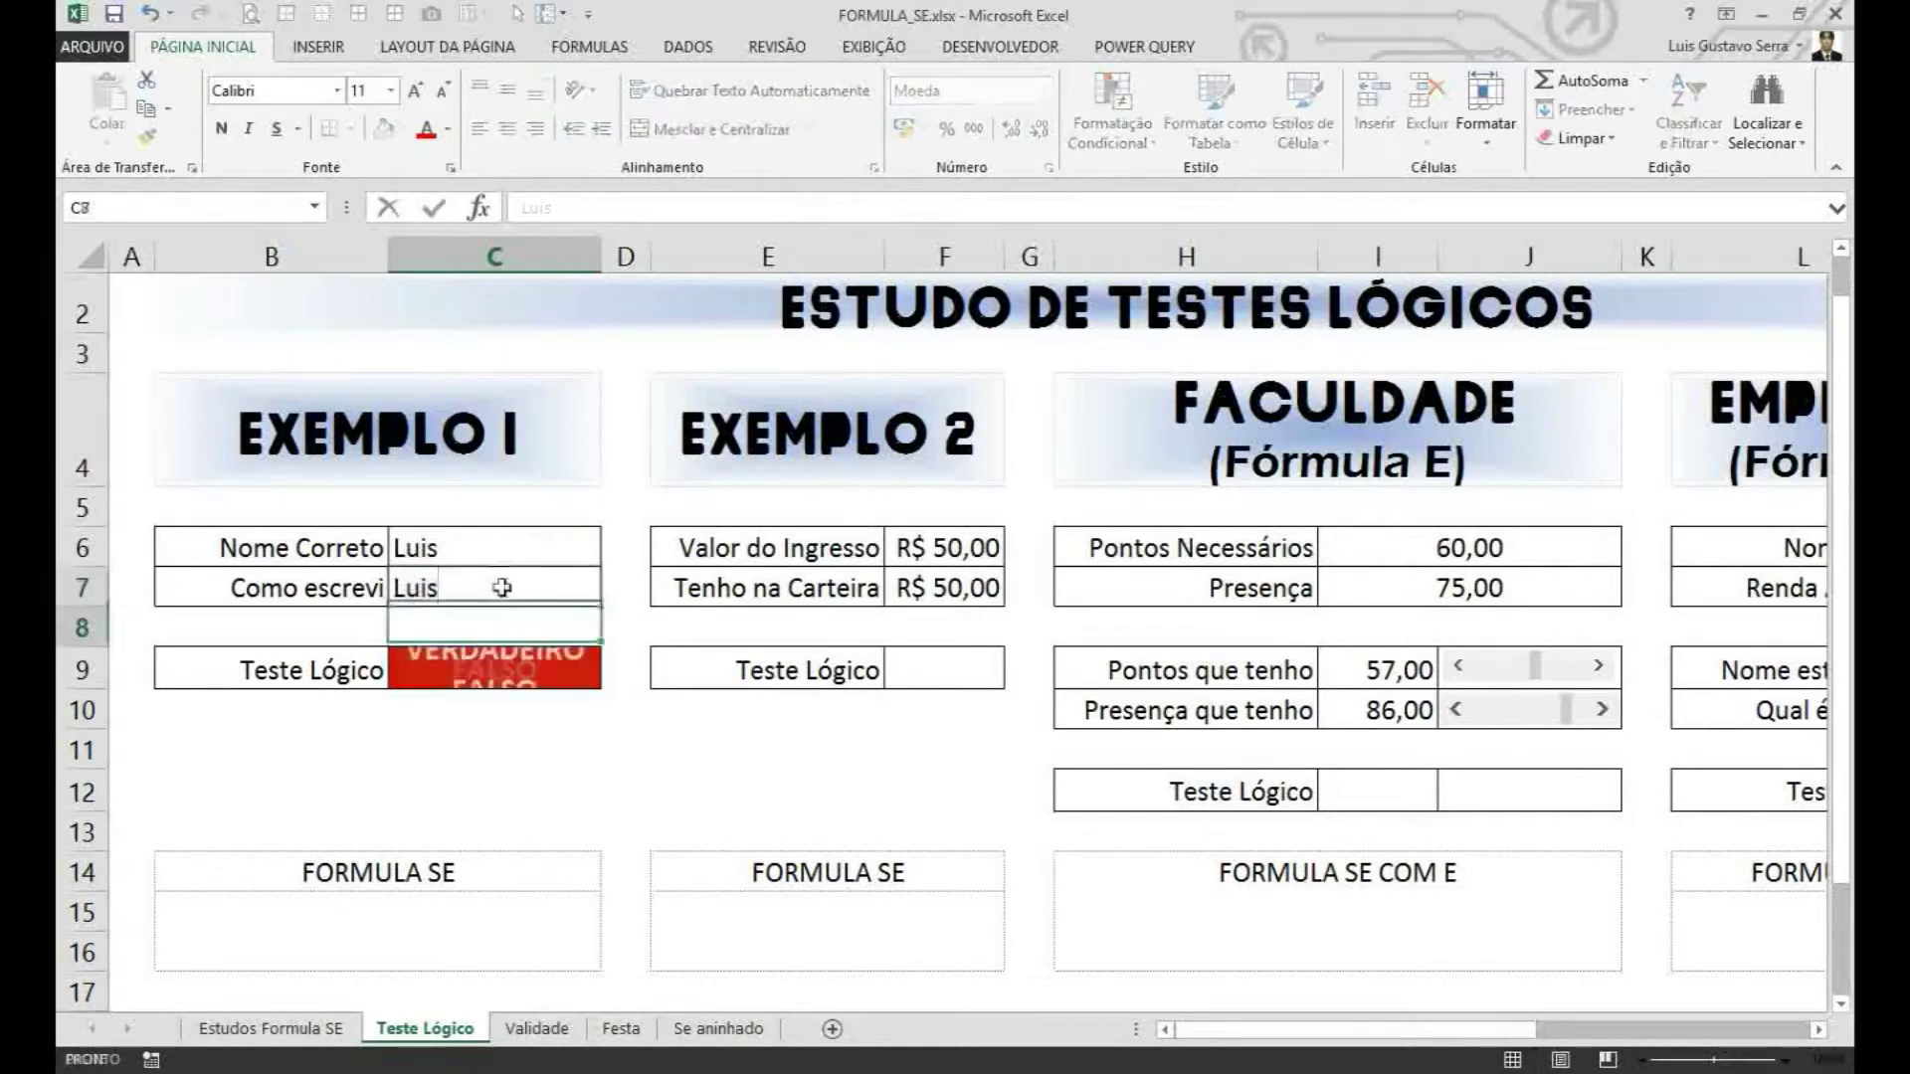
pyautogui.click(527, 669)
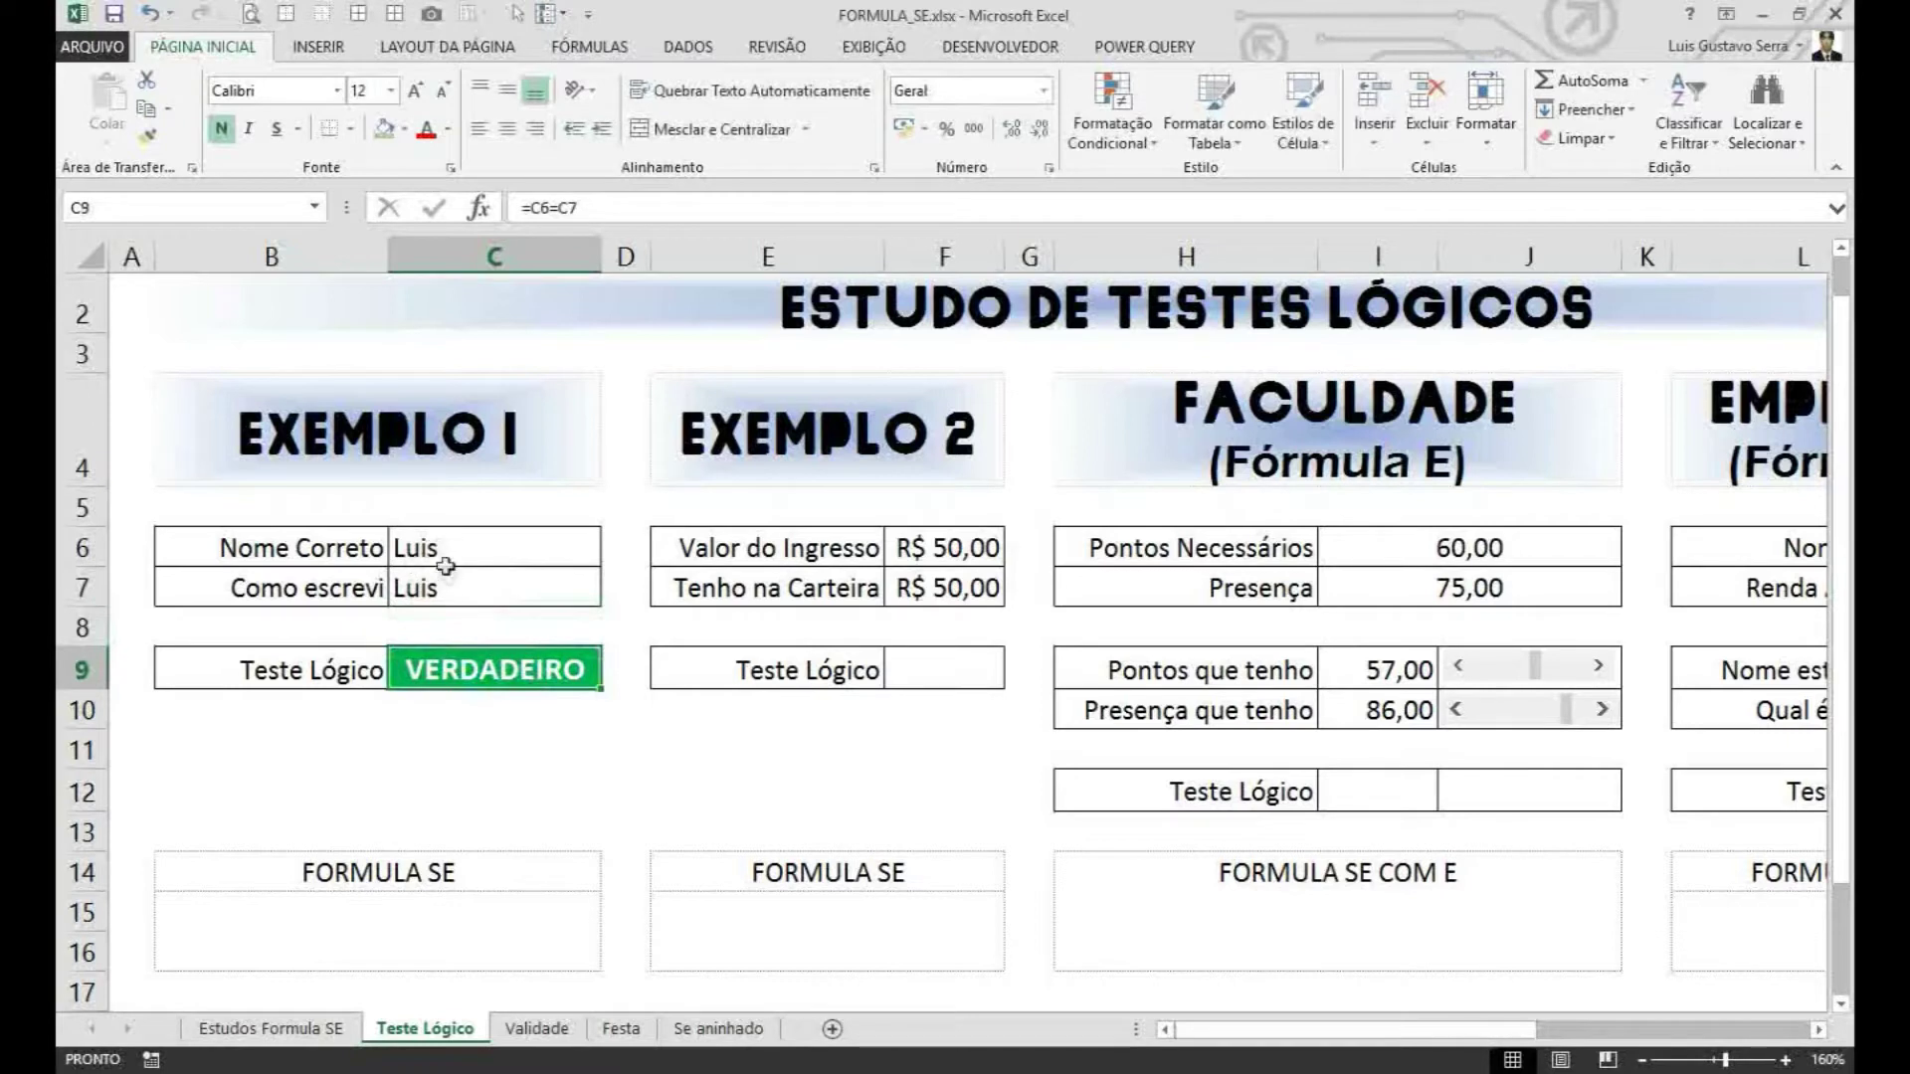
# Step: Enter =F7>=F6 in Exemplo 2's Teste Lógico cell F9 to test whether the wallet amount covers the ticket price
pyautogui.click(904, 668)
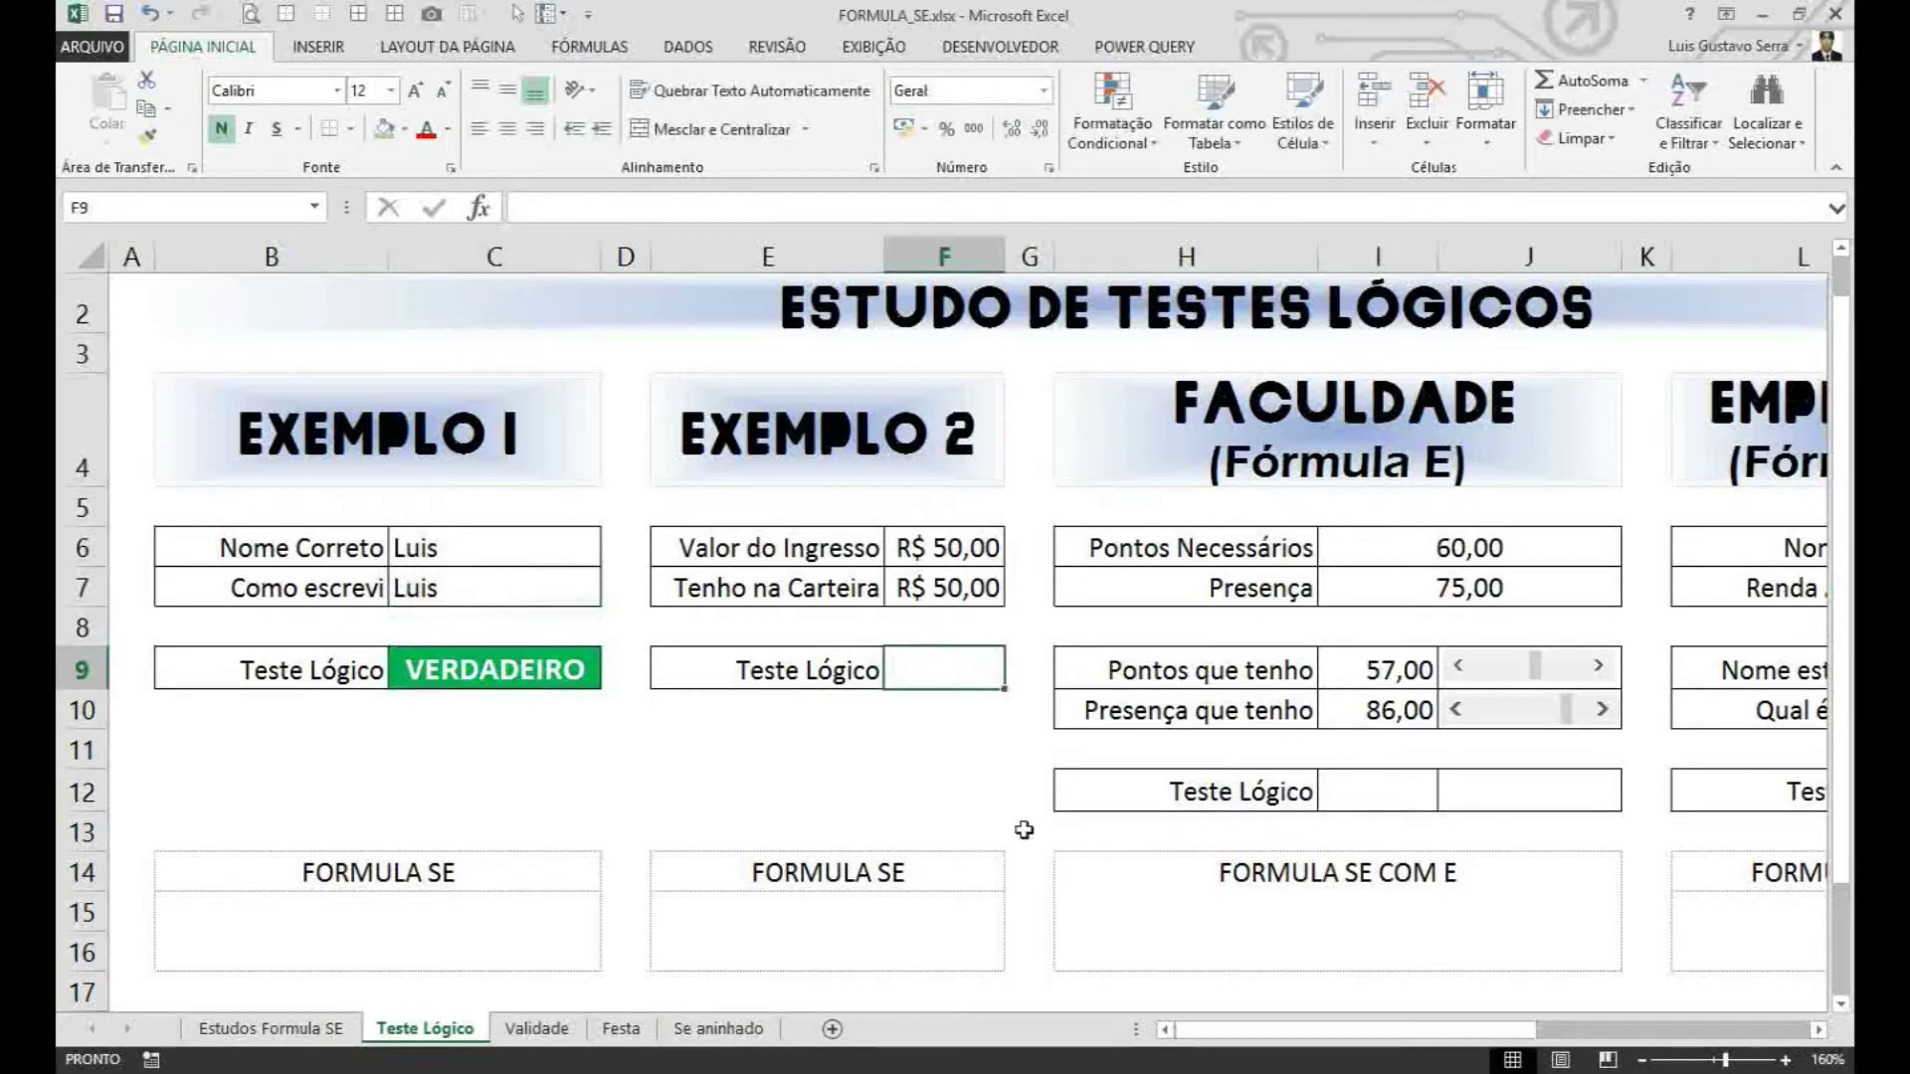
pyautogui.click(922, 549)
pyautogui.click(935, 575)
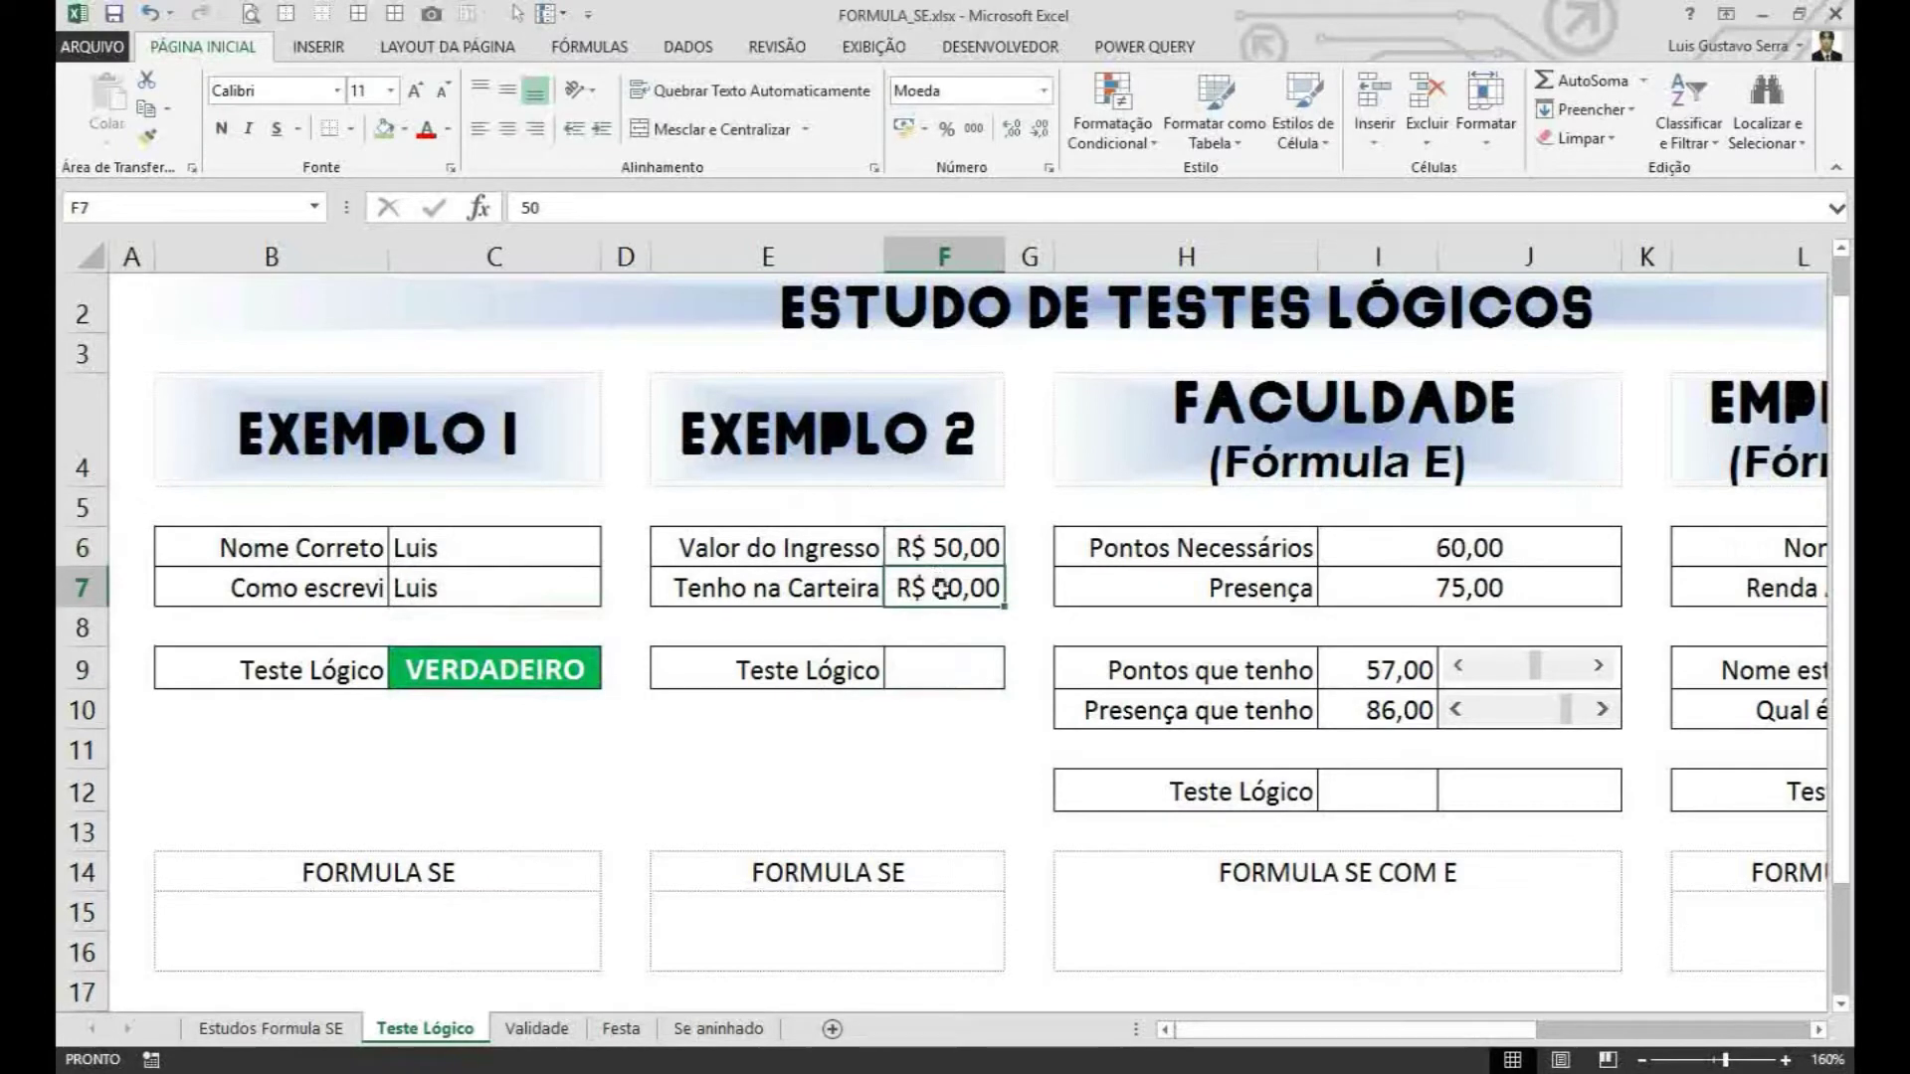
pyautogui.click(942, 668)
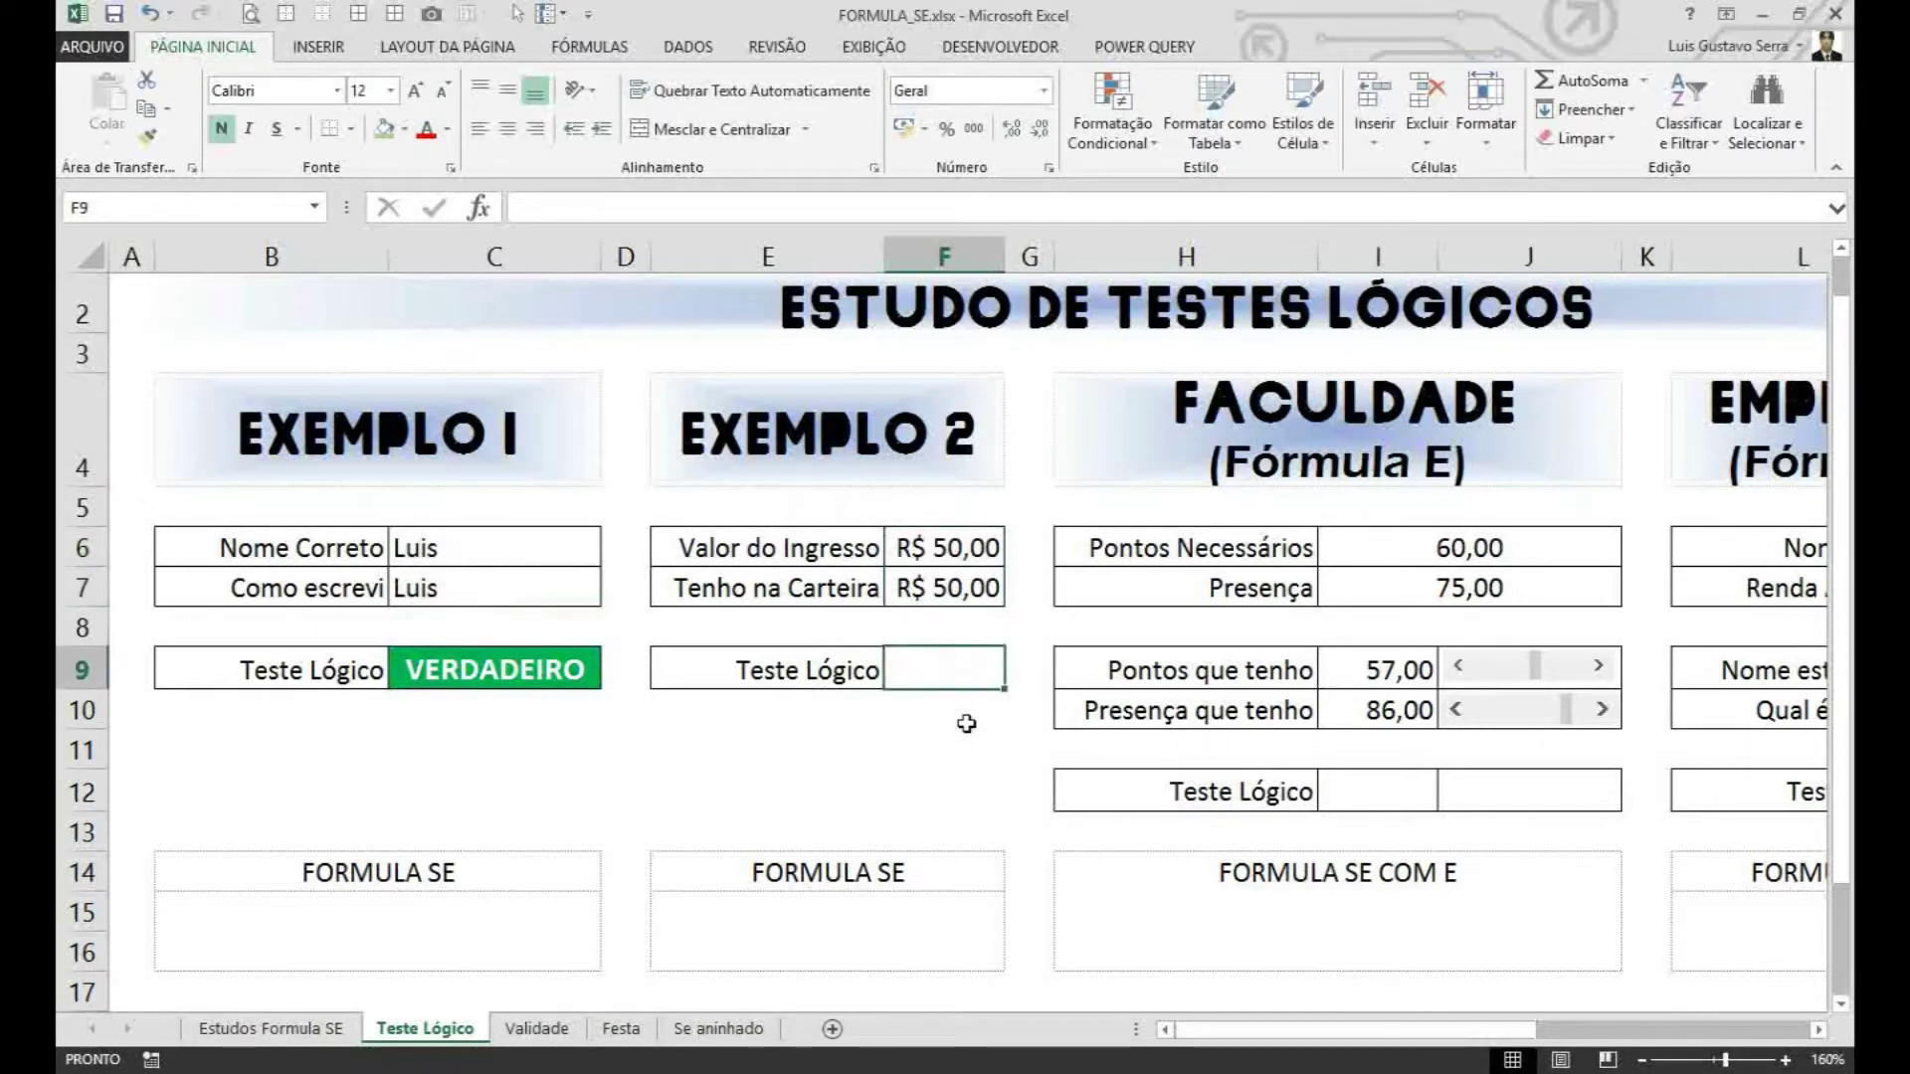
pyautogui.write('=')
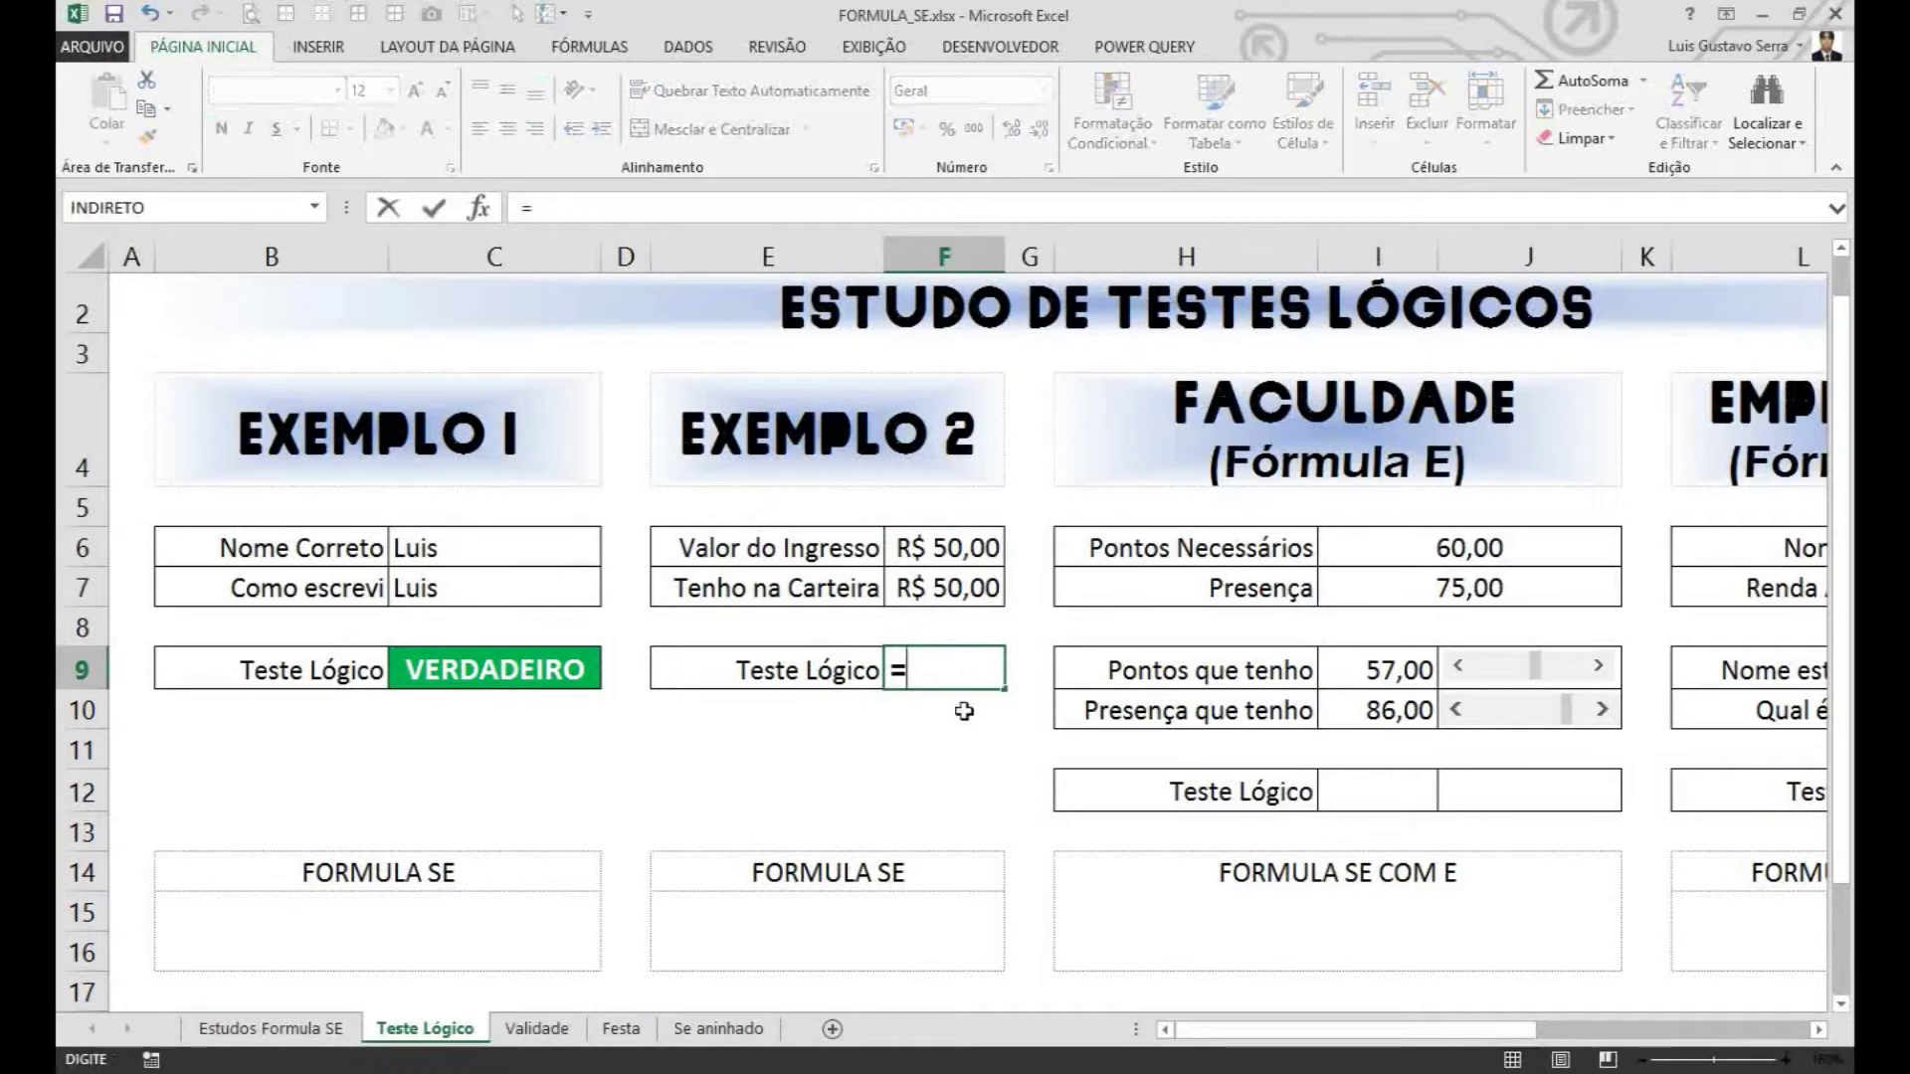
pyautogui.click(950, 588)
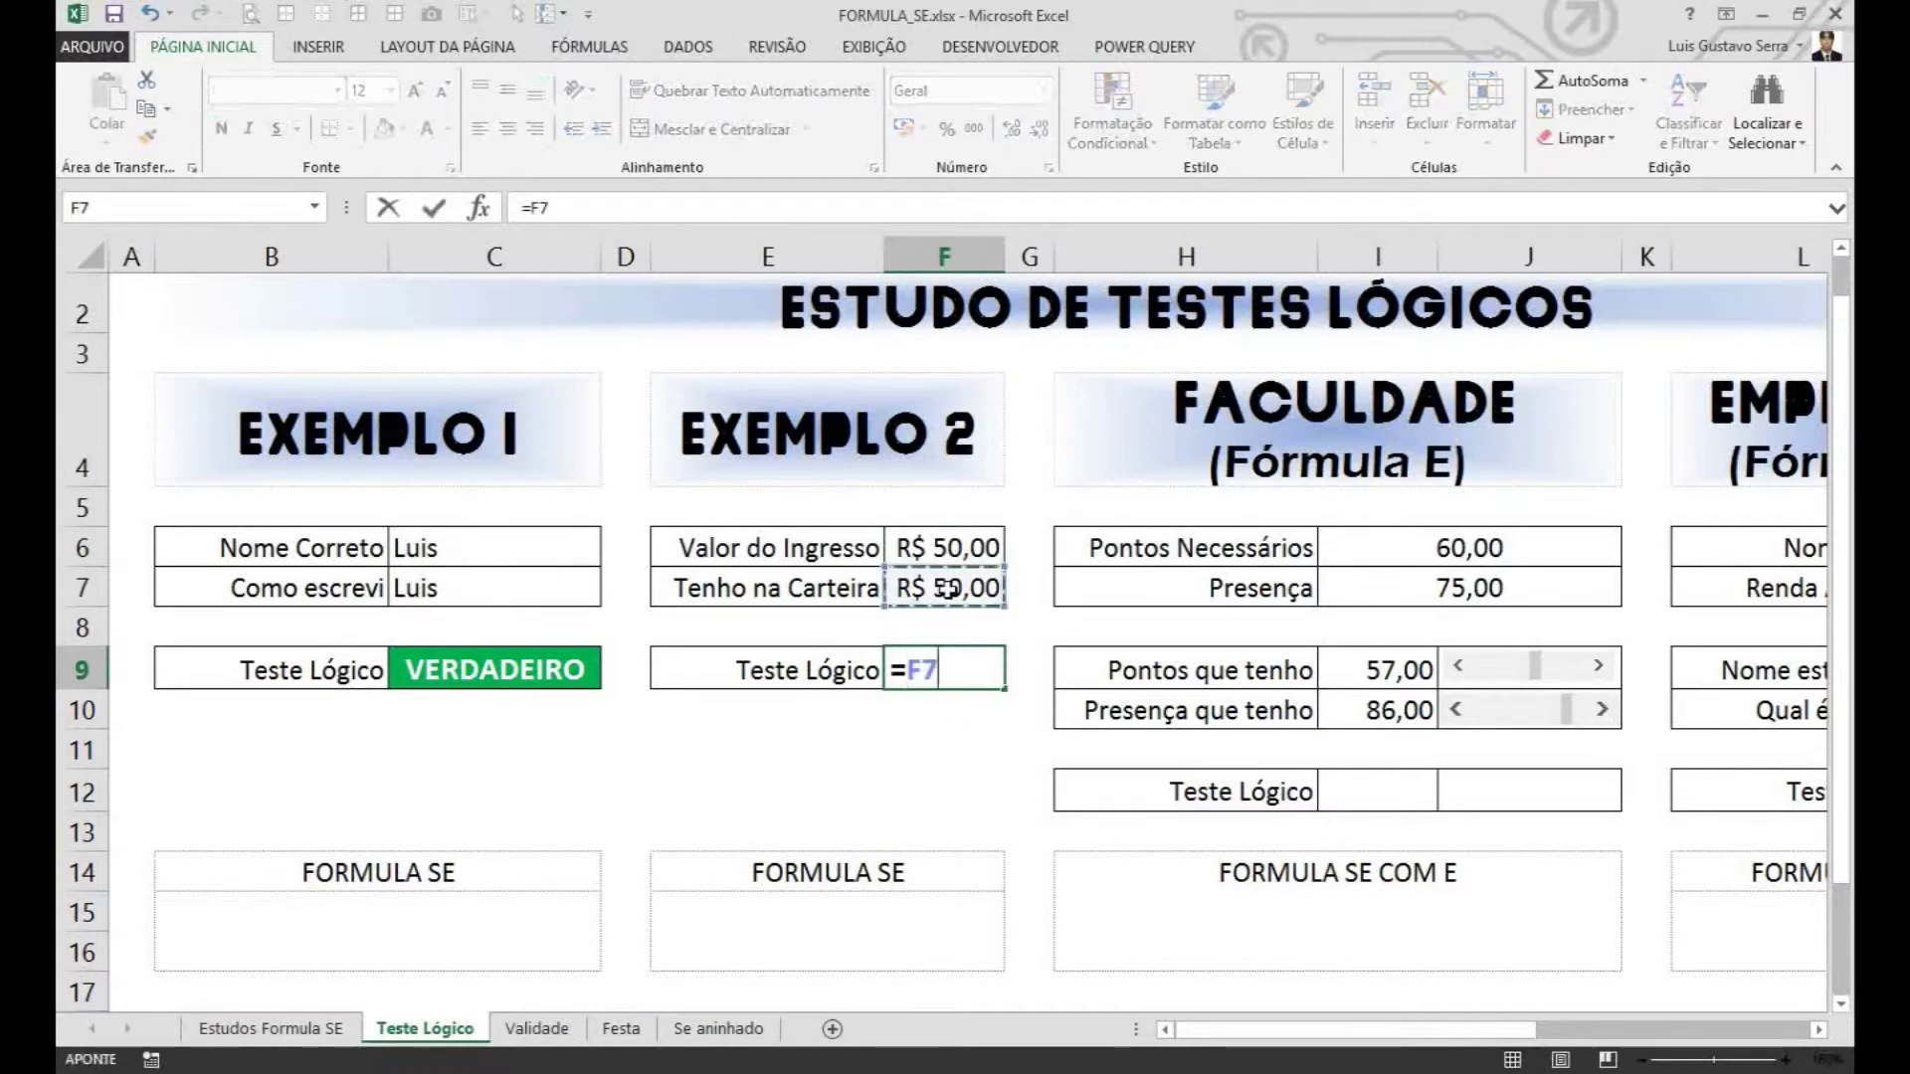
pyautogui.write('>=')
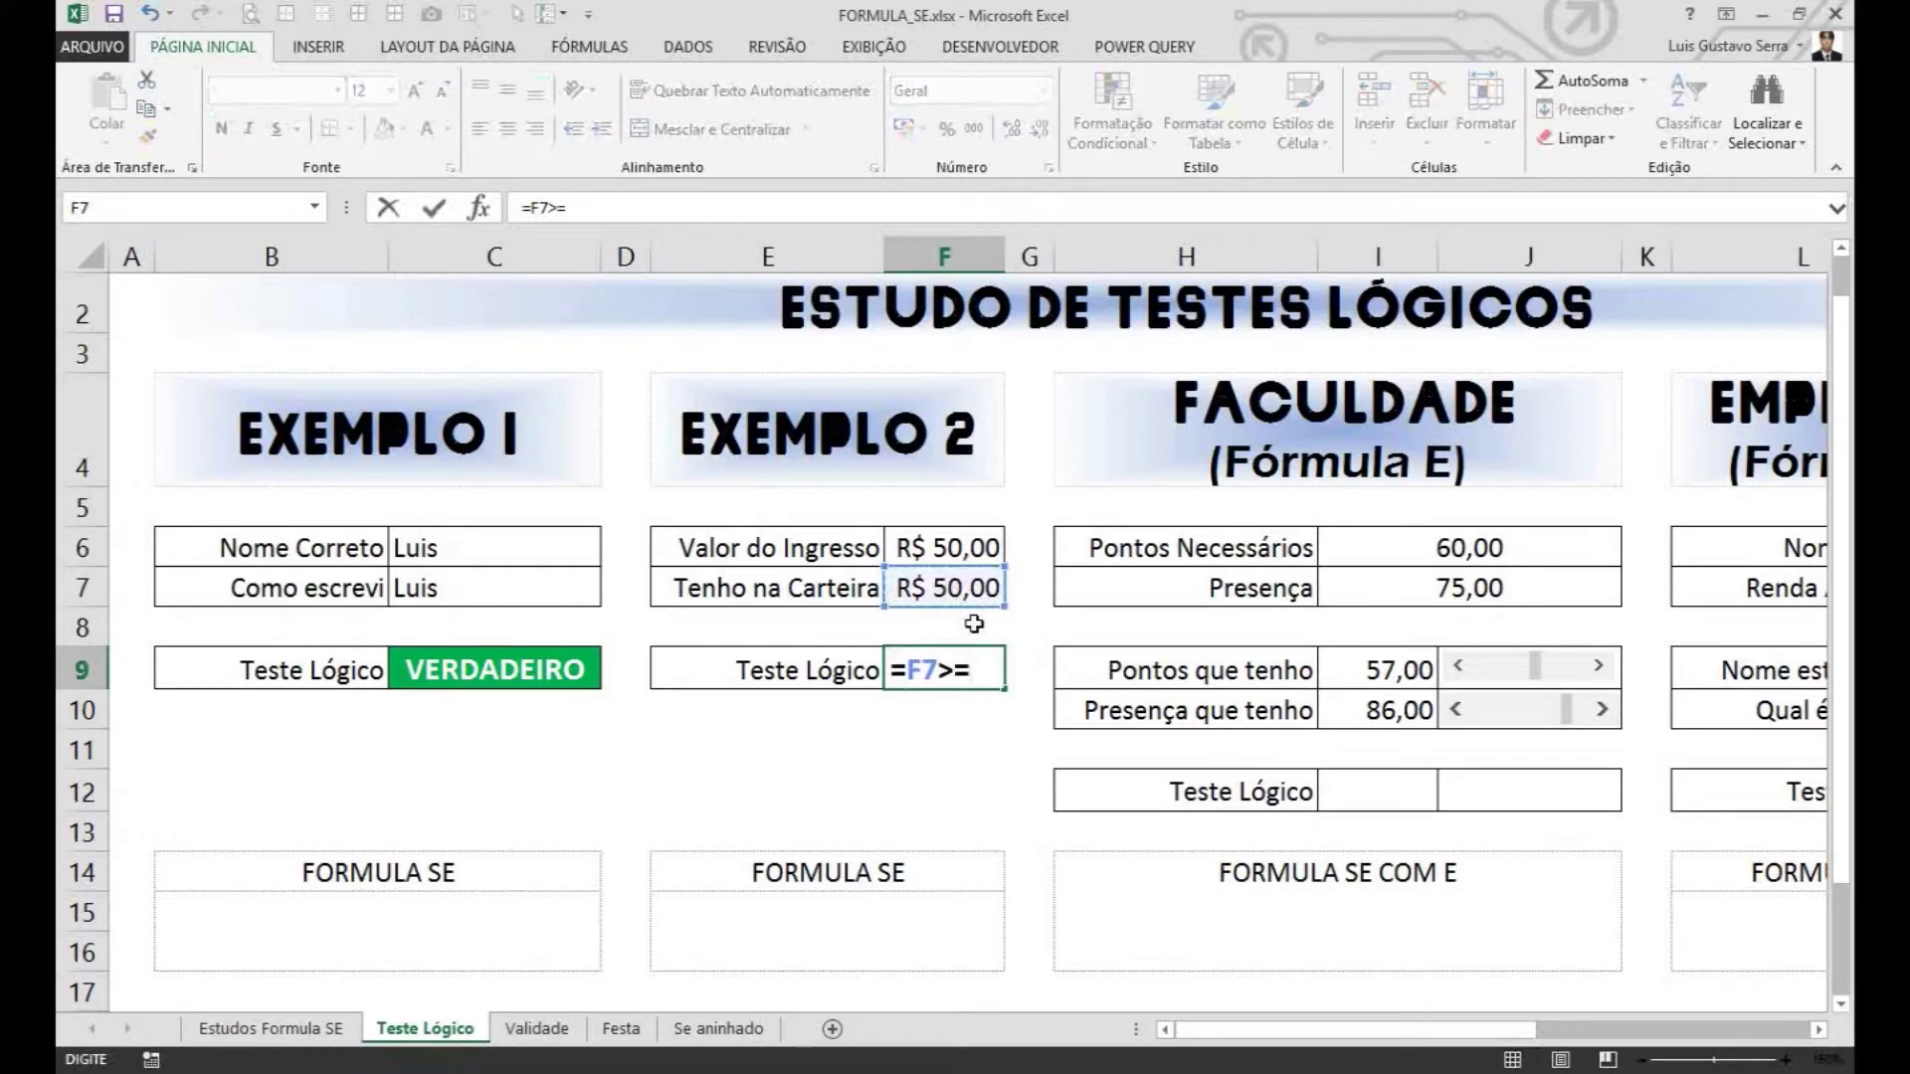
pyautogui.click(961, 548)
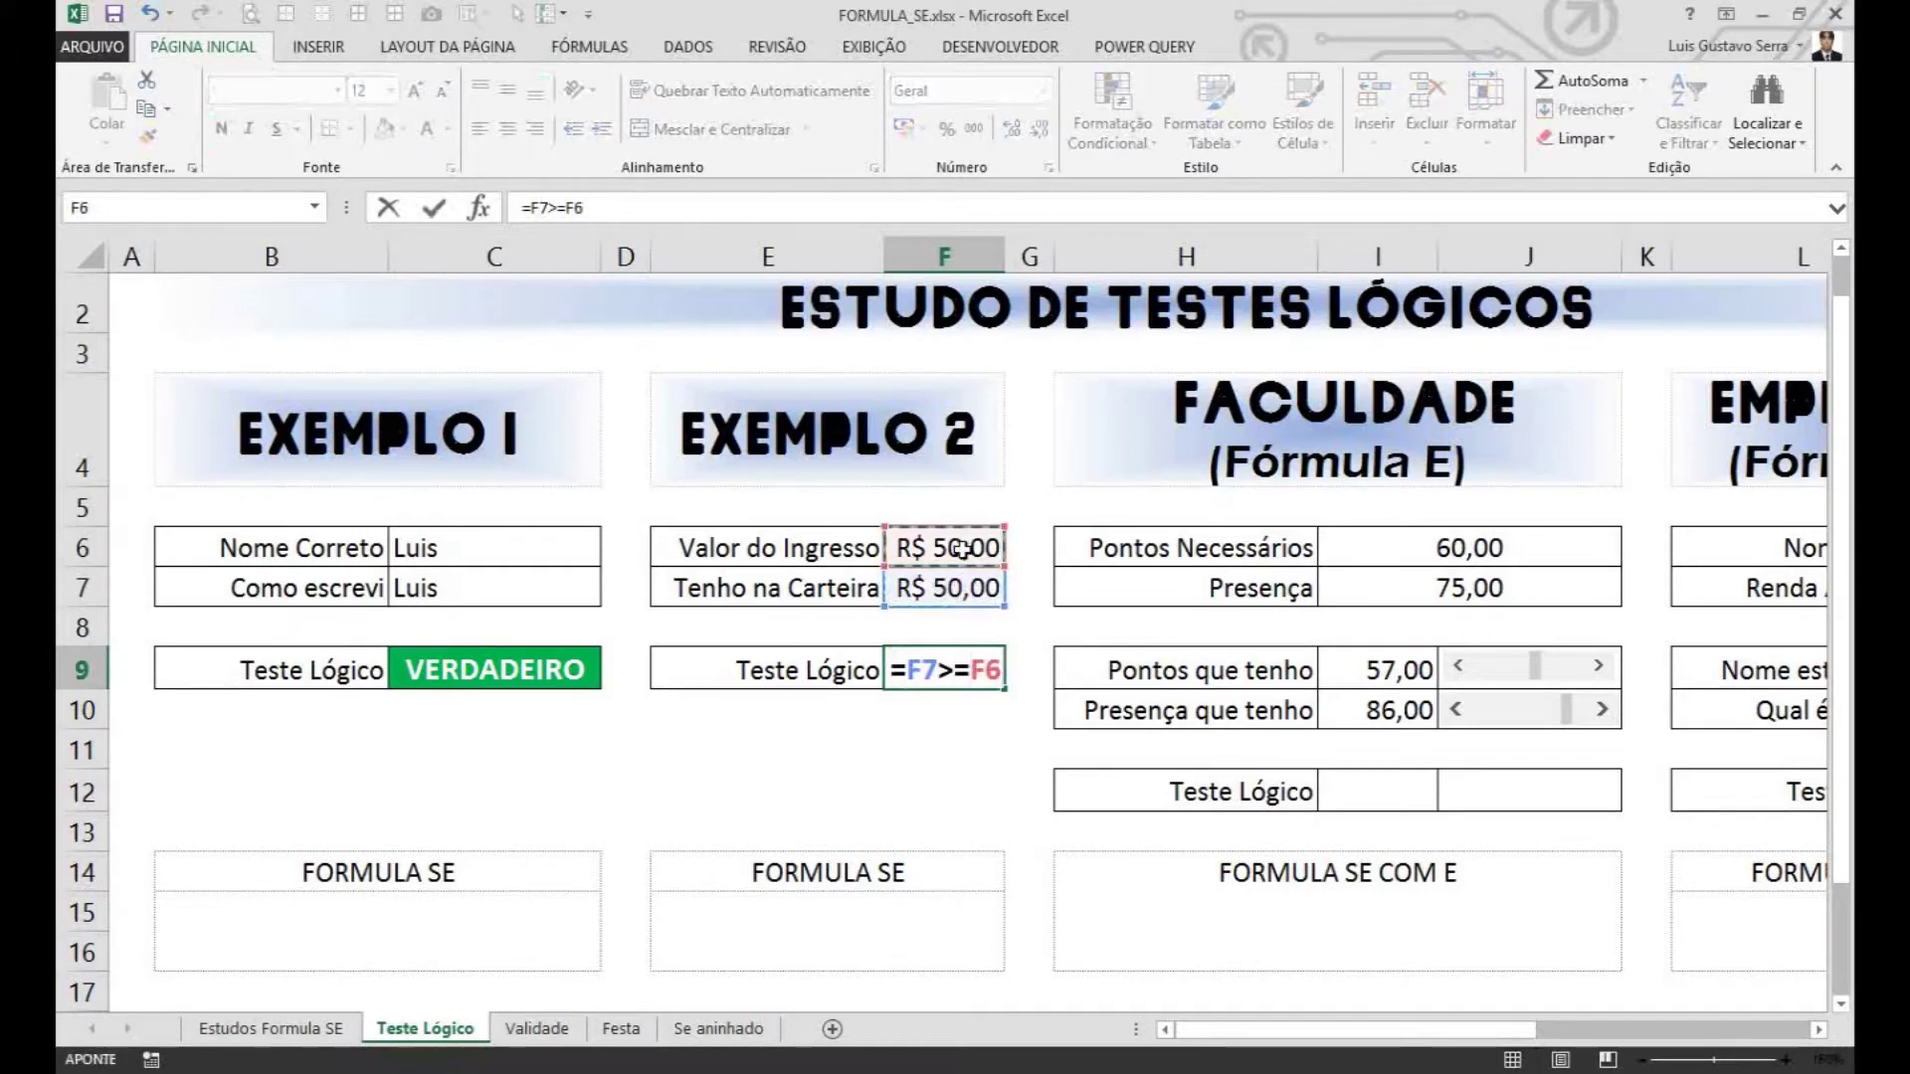
pyautogui.press('Return')
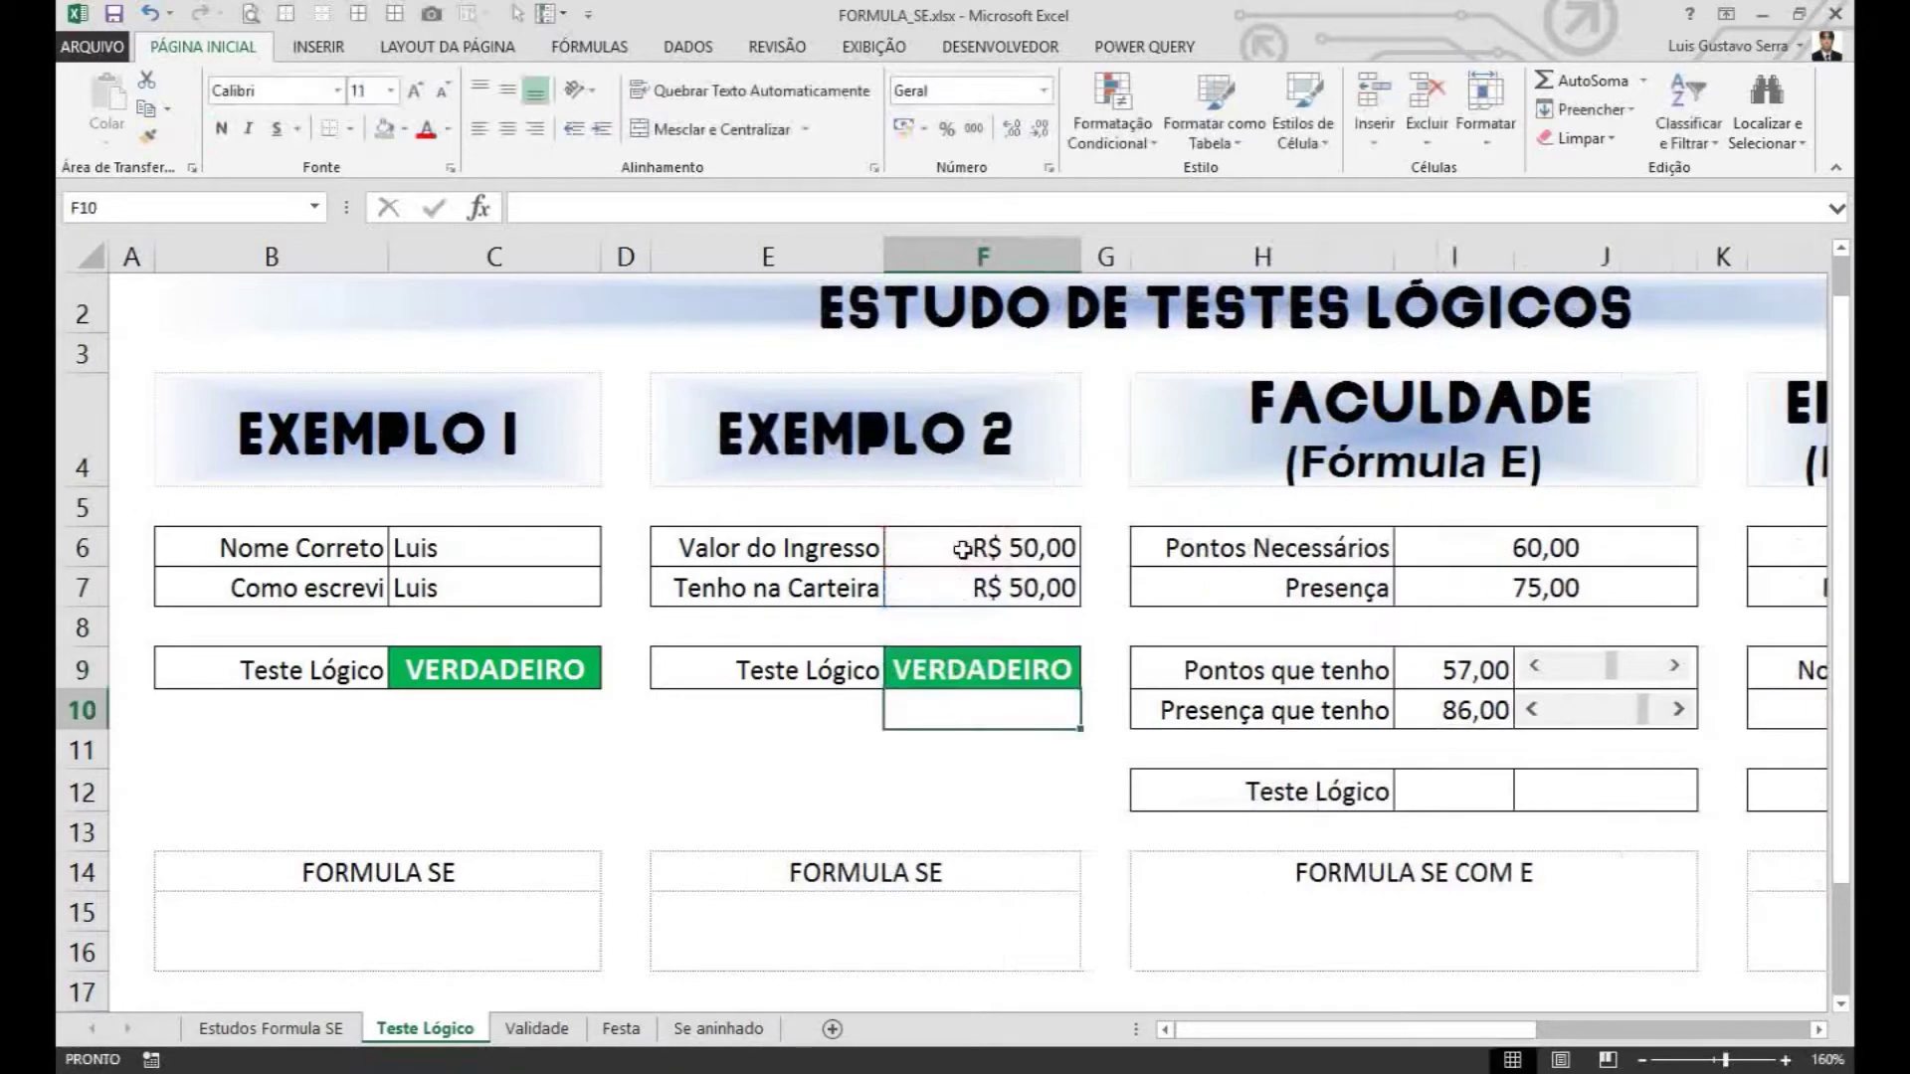
pyautogui.click(1028, 678)
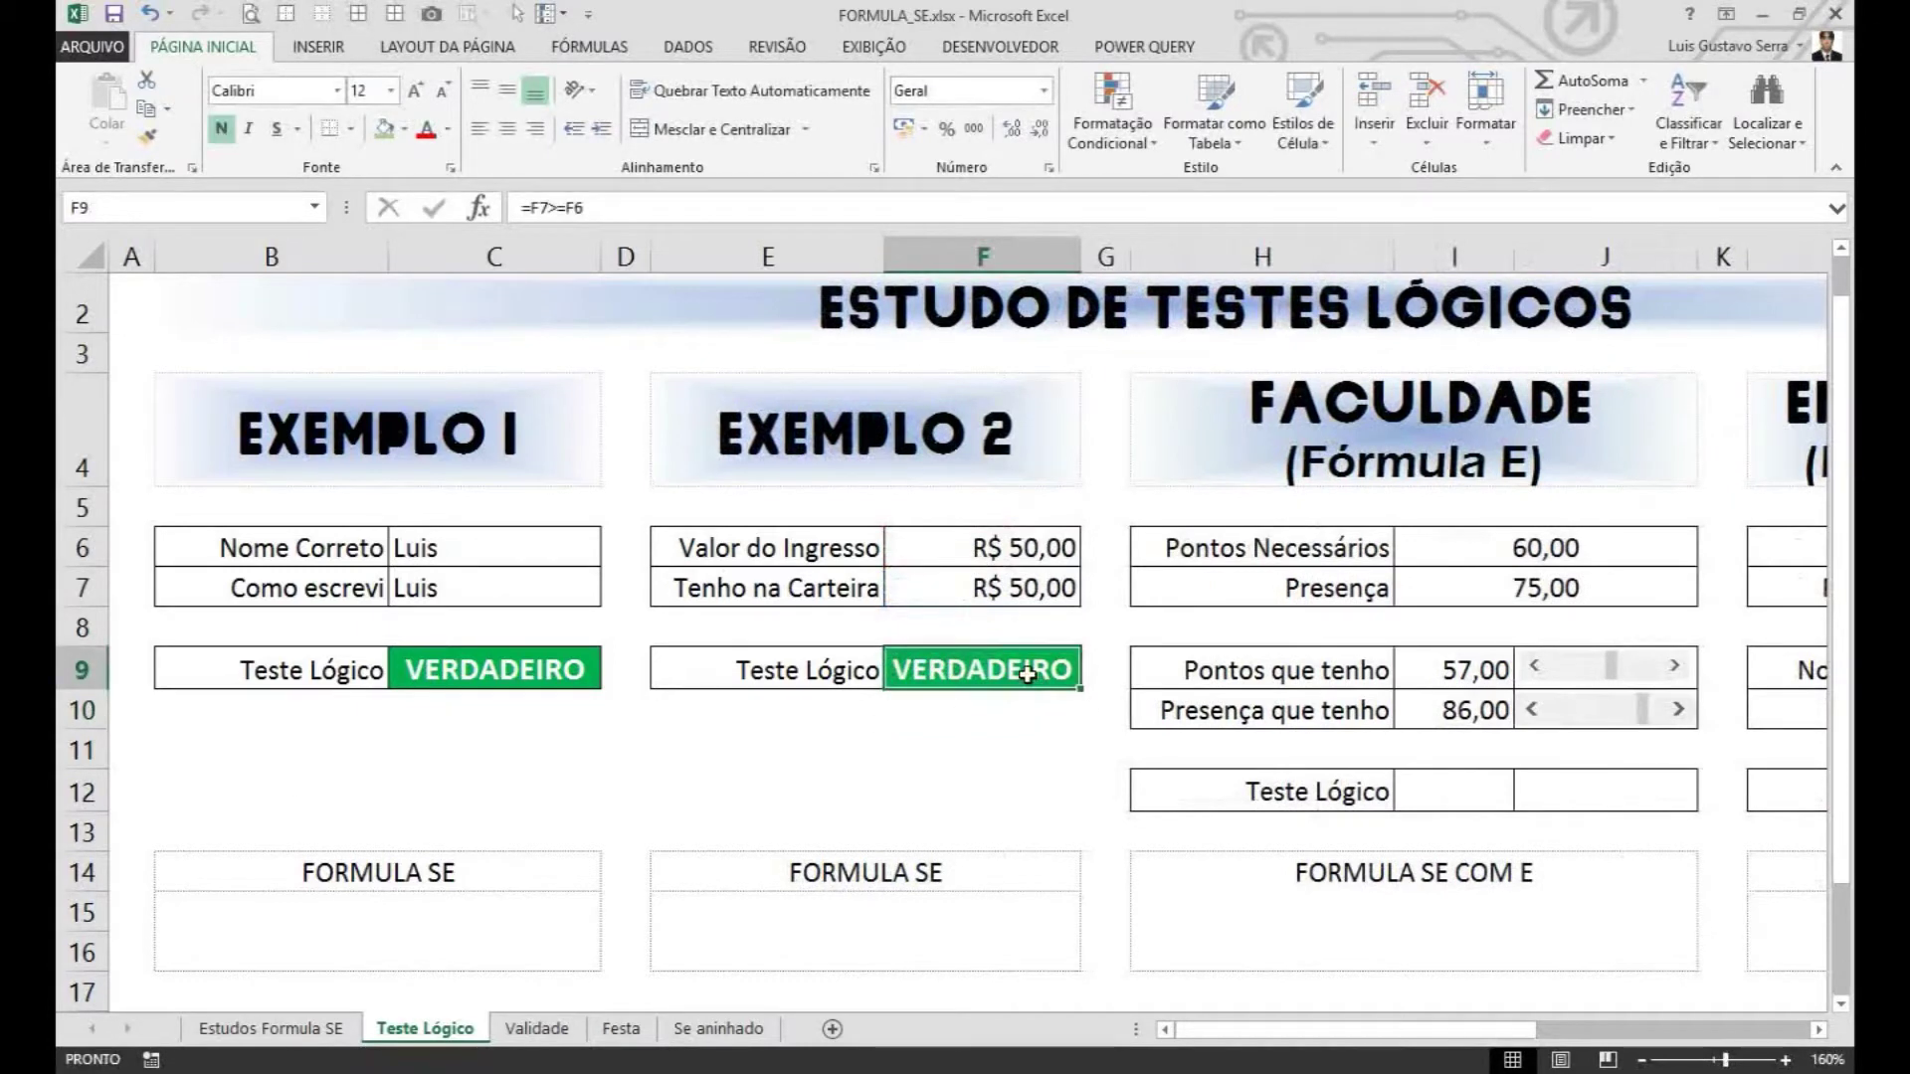
pyautogui.doubleClick(988, 664)
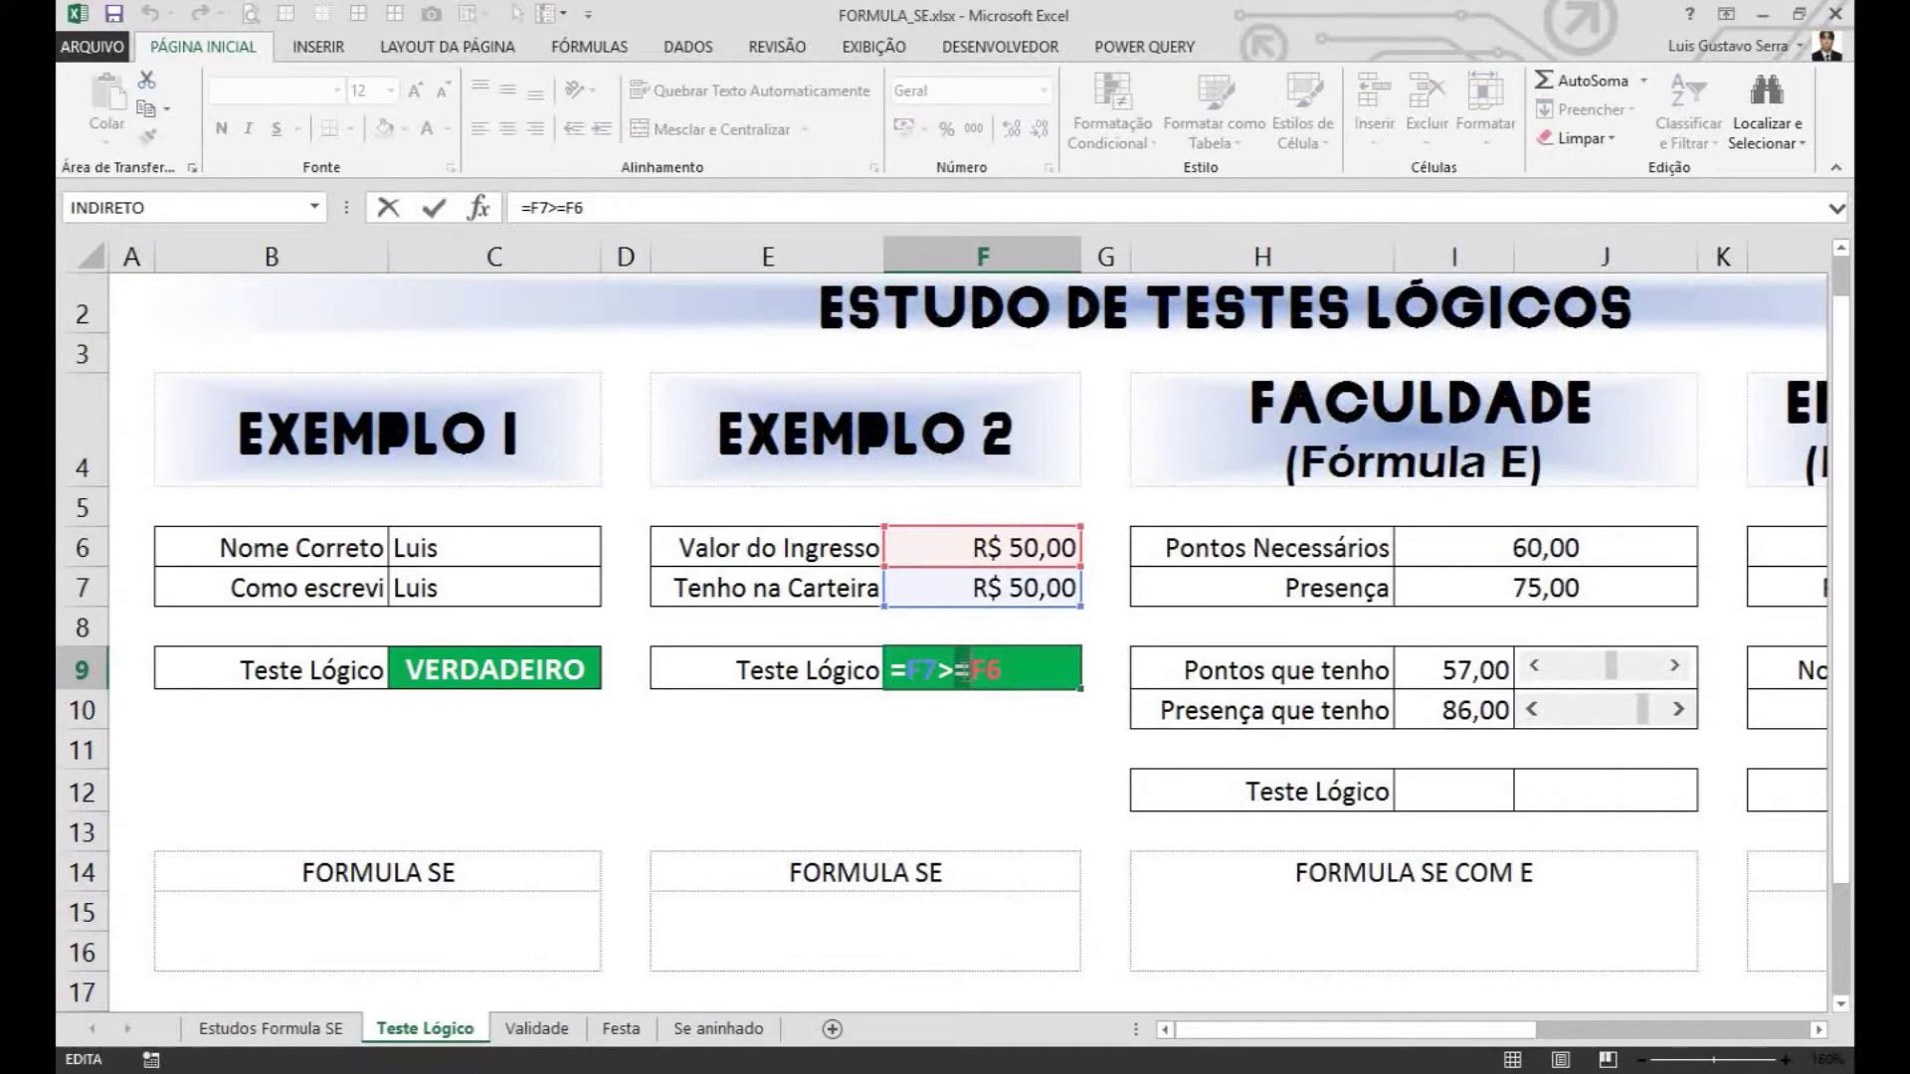
pyautogui.press('Return')
# Step: Test Exemplo 2's formula with wallet amounts of 51, 60 and 1500 in F7, and return the amount to 50
pyautogui.click(1028, 595)
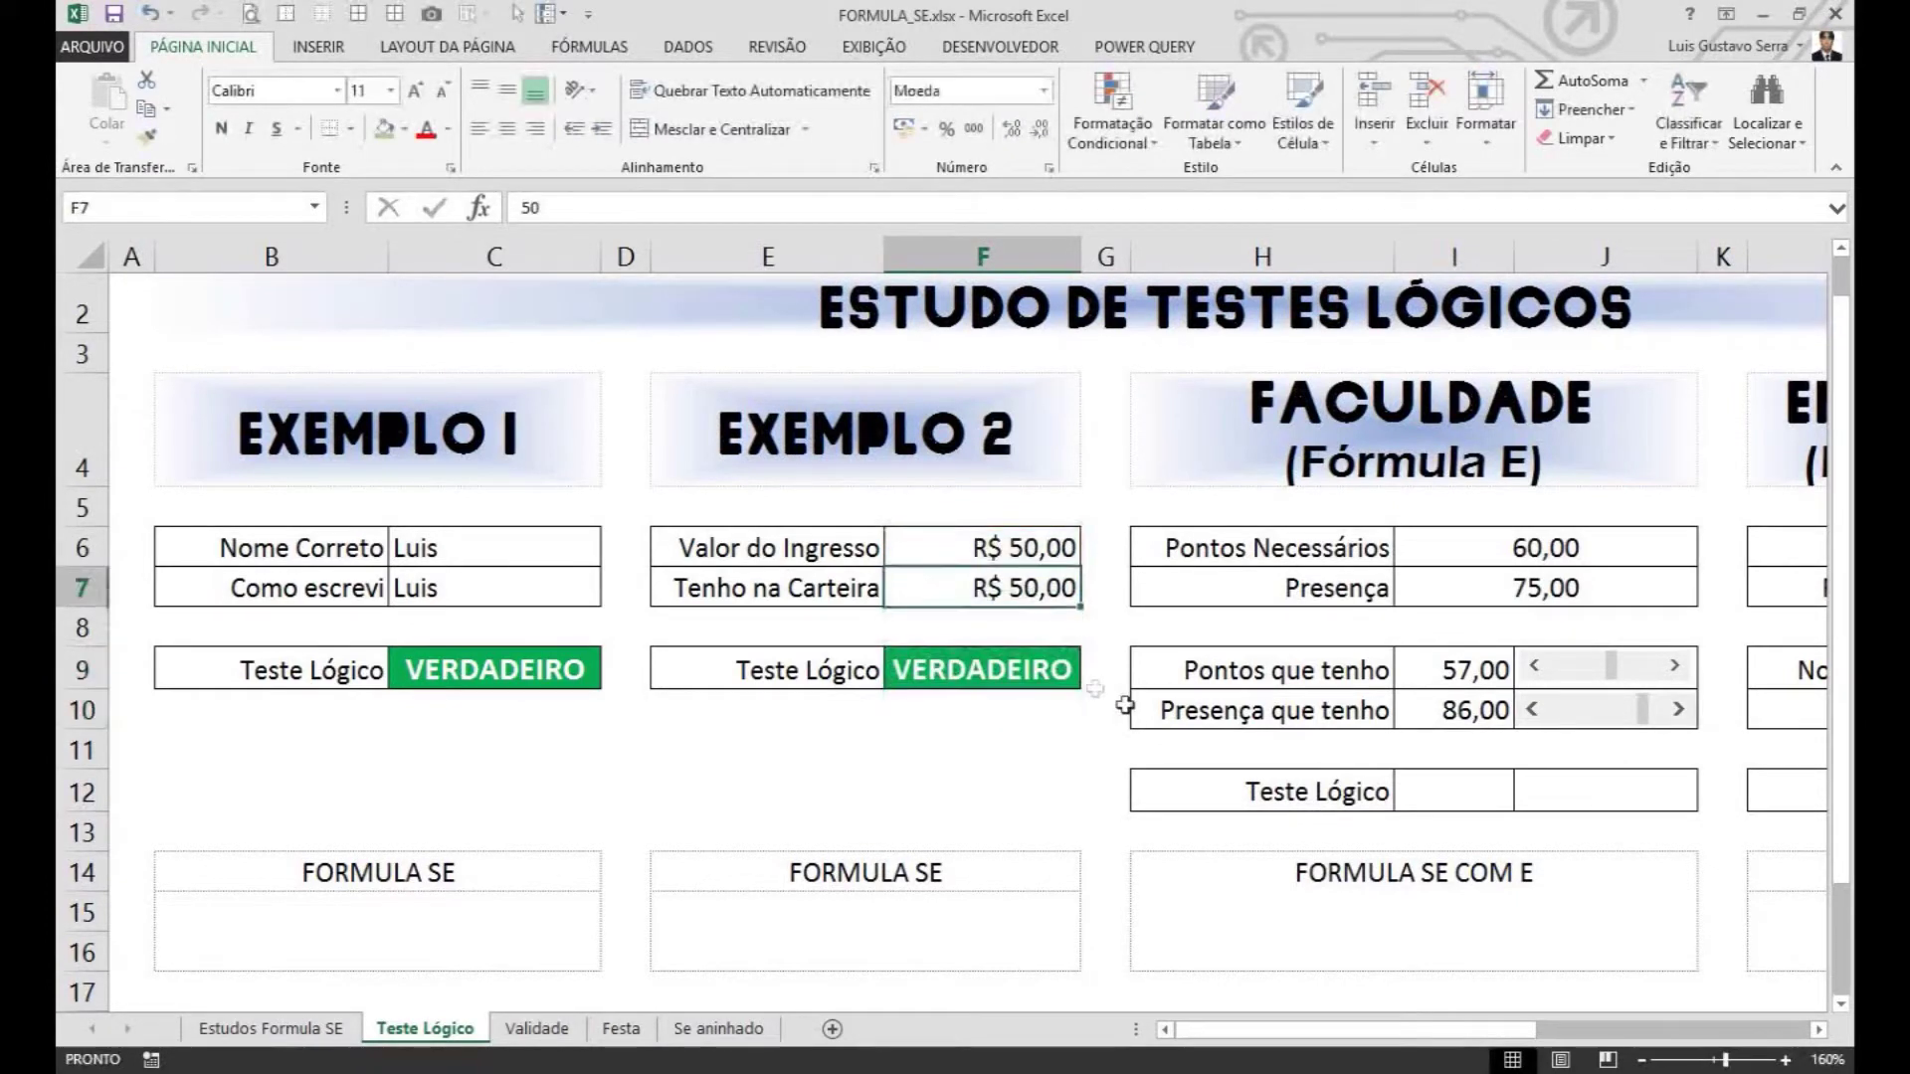
pyautogui.write('51')
pyautogui.press('Return')
pyautogui.press('Up')
pyautogui.write('60')
pyautogui.press('Return')
pyautogui.press('Up')
pyautogui.write('1500')
pyautogui.press('Return')
pyautogui.press('Up')
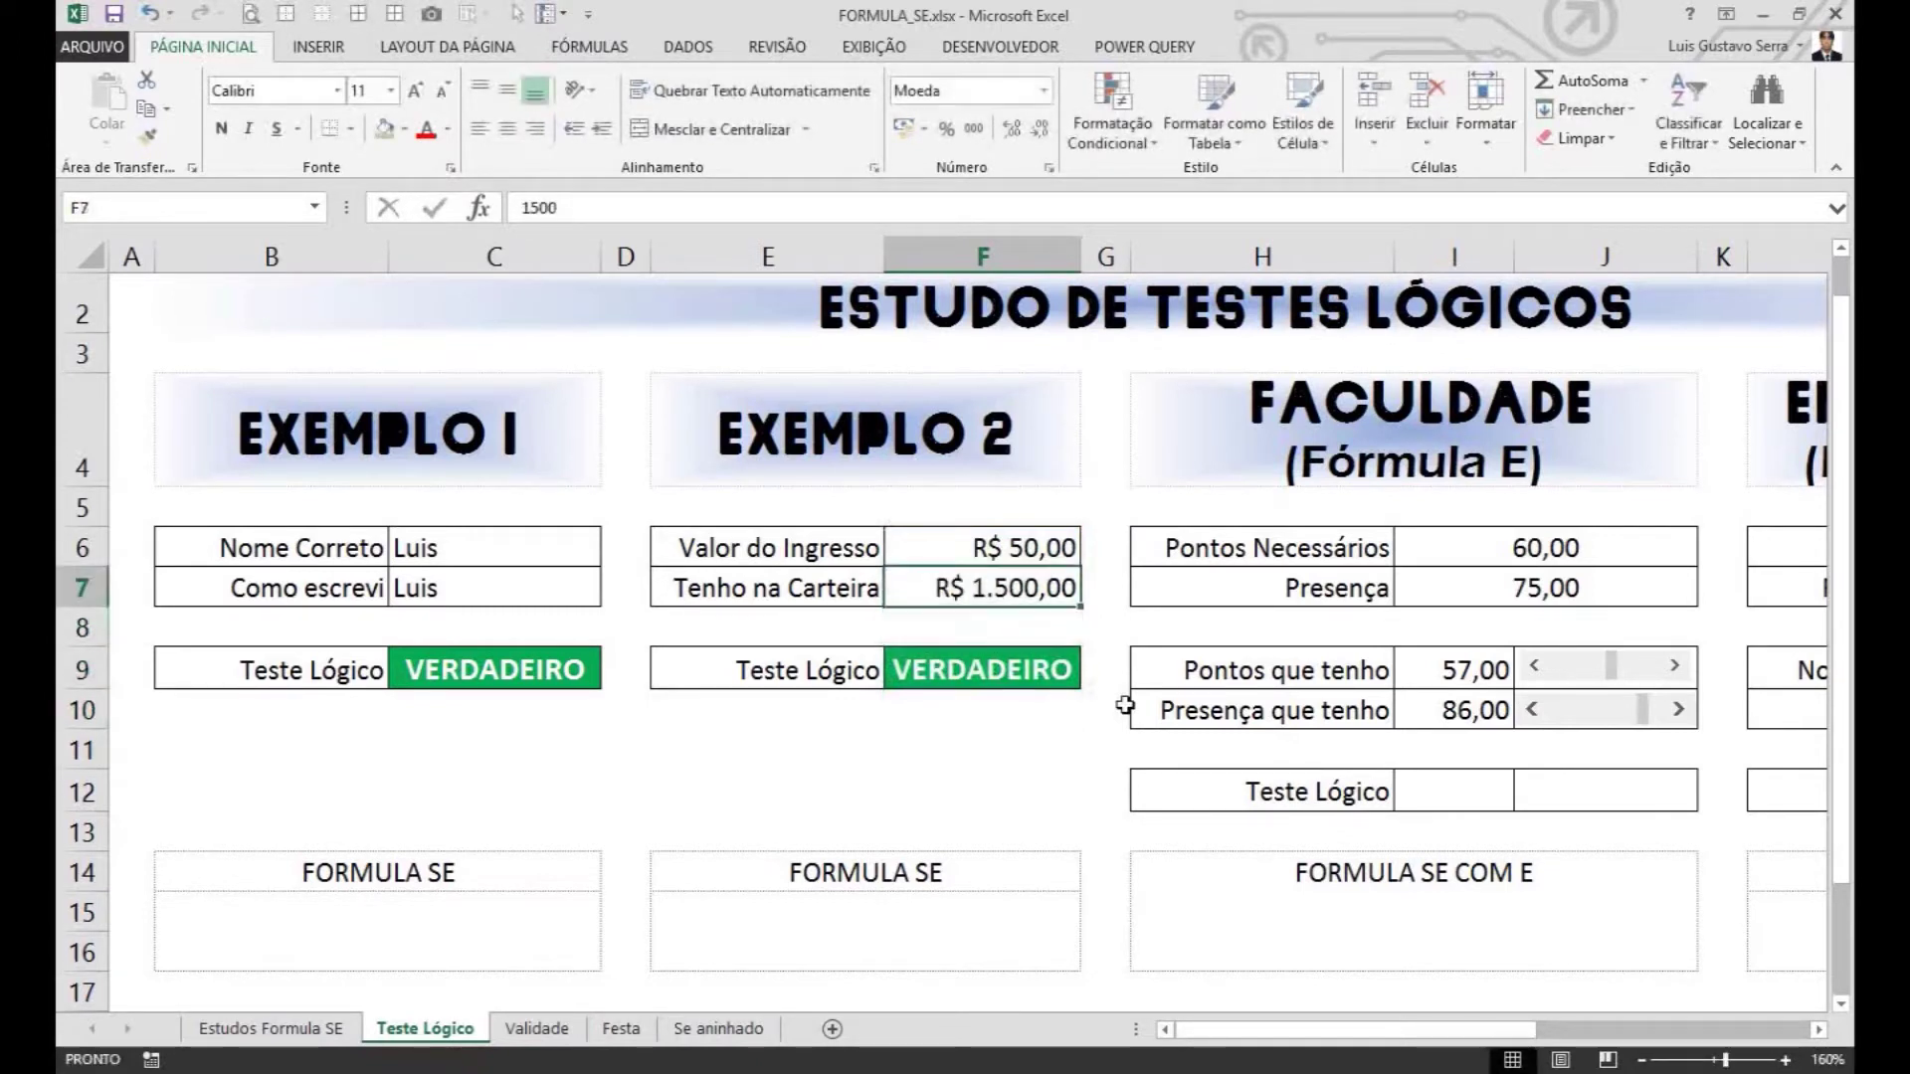
pyautogui.write('50')
pyautogui.press('Return')
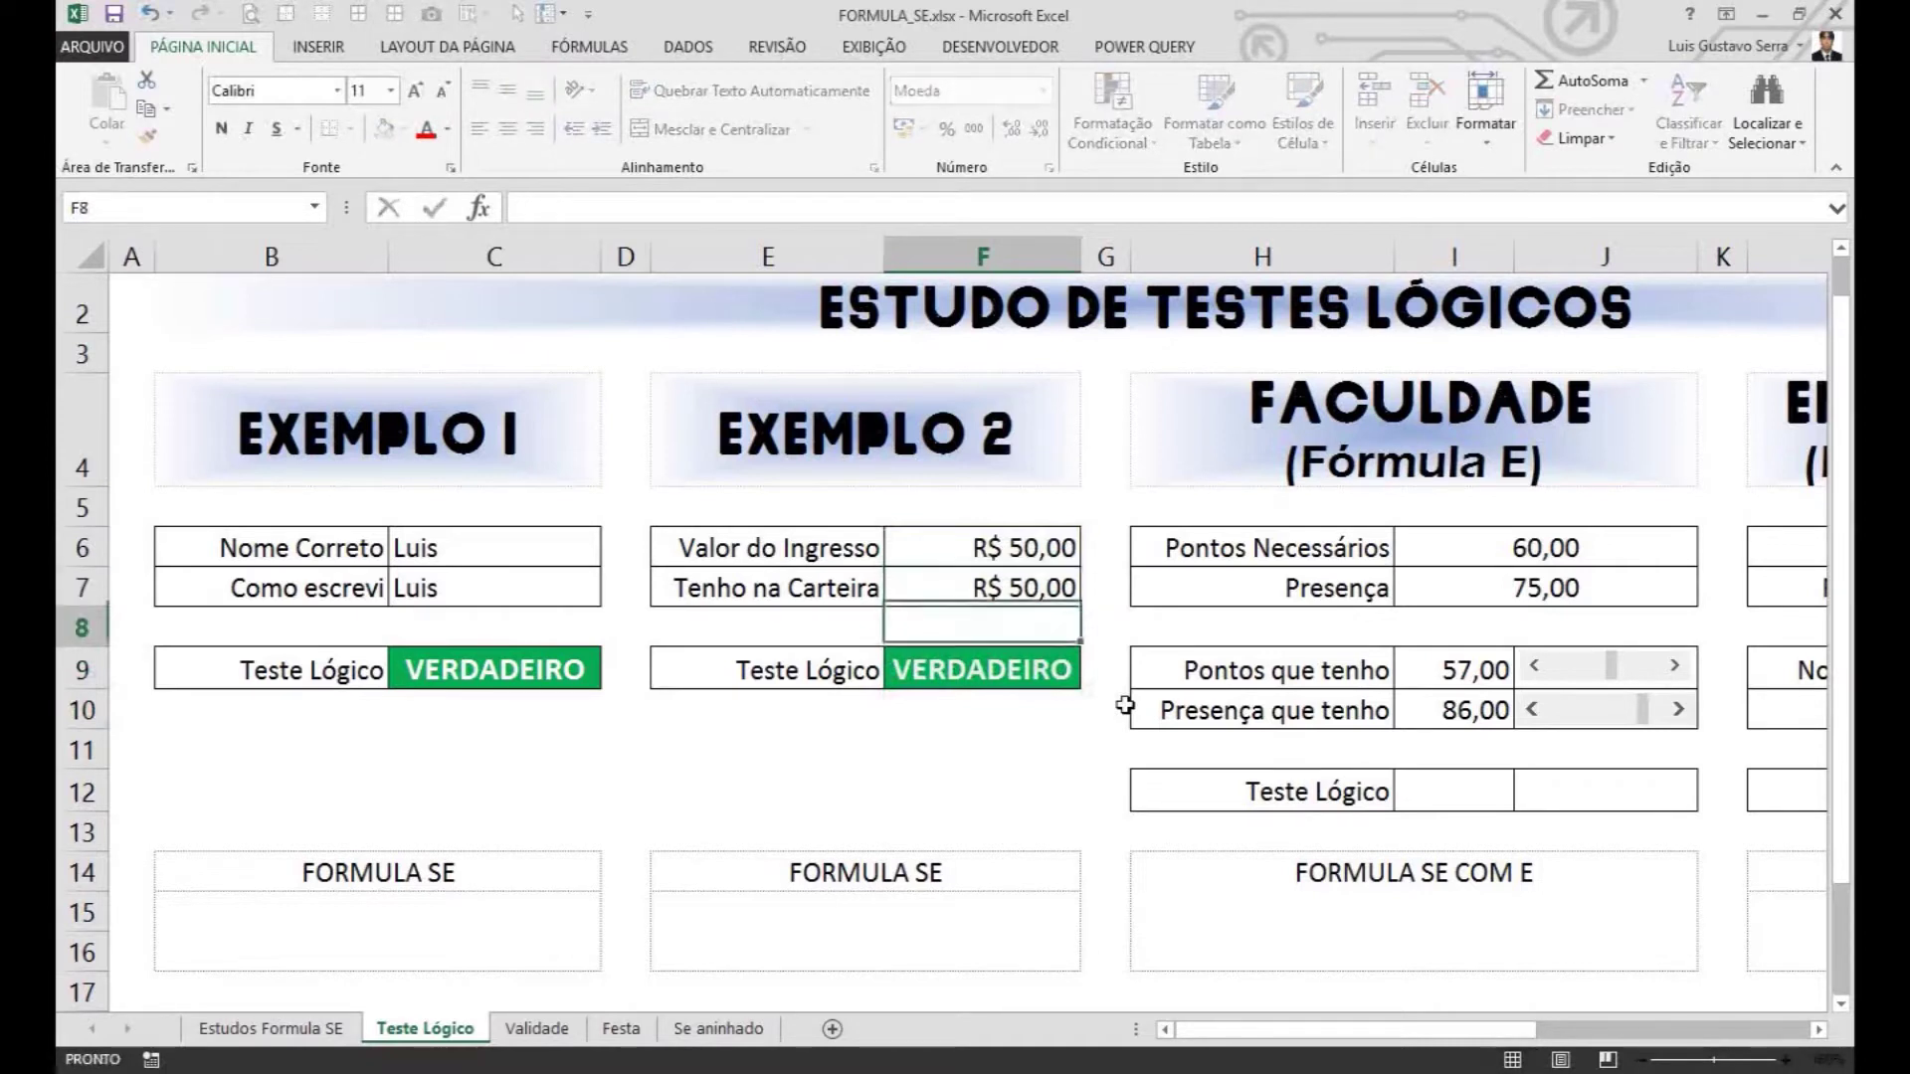
# Step: Test Exemplo 2's formula with a wallet amount of 49,99 in F7, and return the amount to 50
pyautogui.press('Up')
pyautogui.write('49,99')
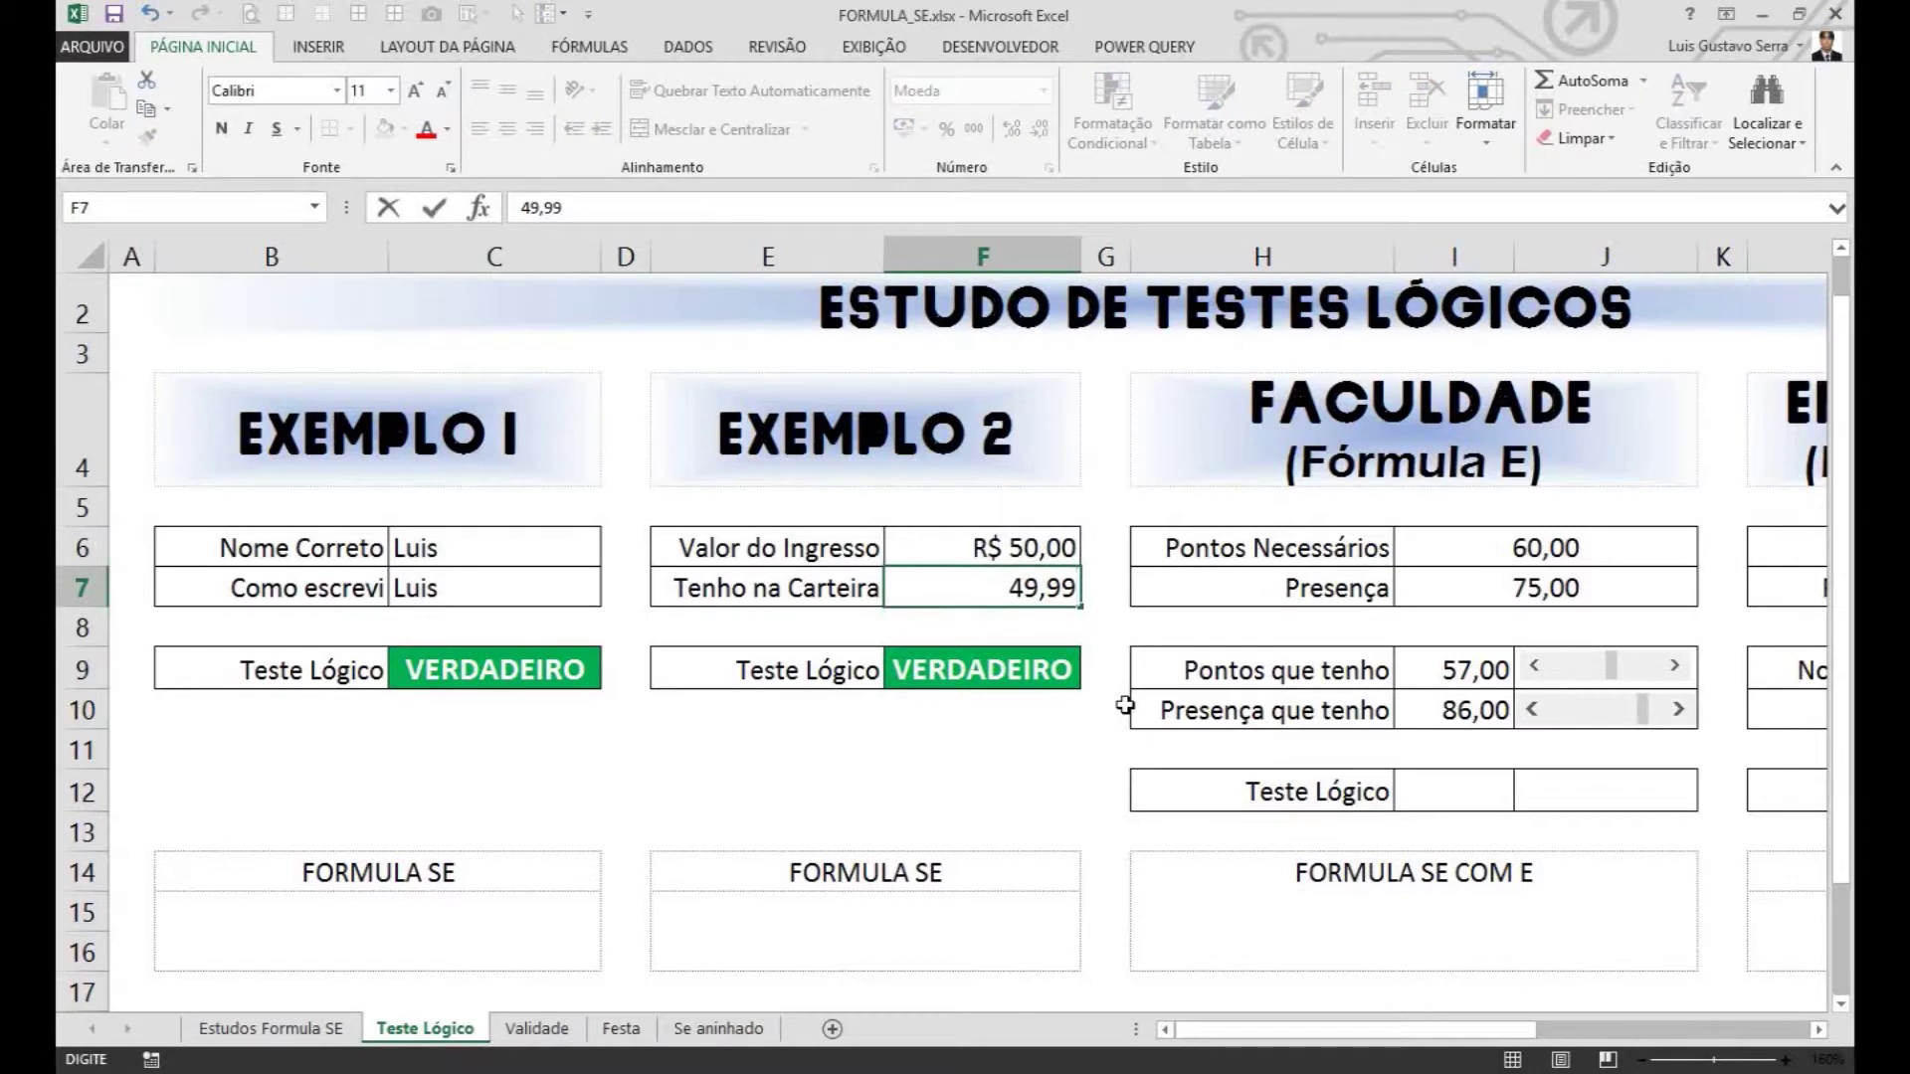
pyautogui.press('Return')
pyautogui.press('Up')
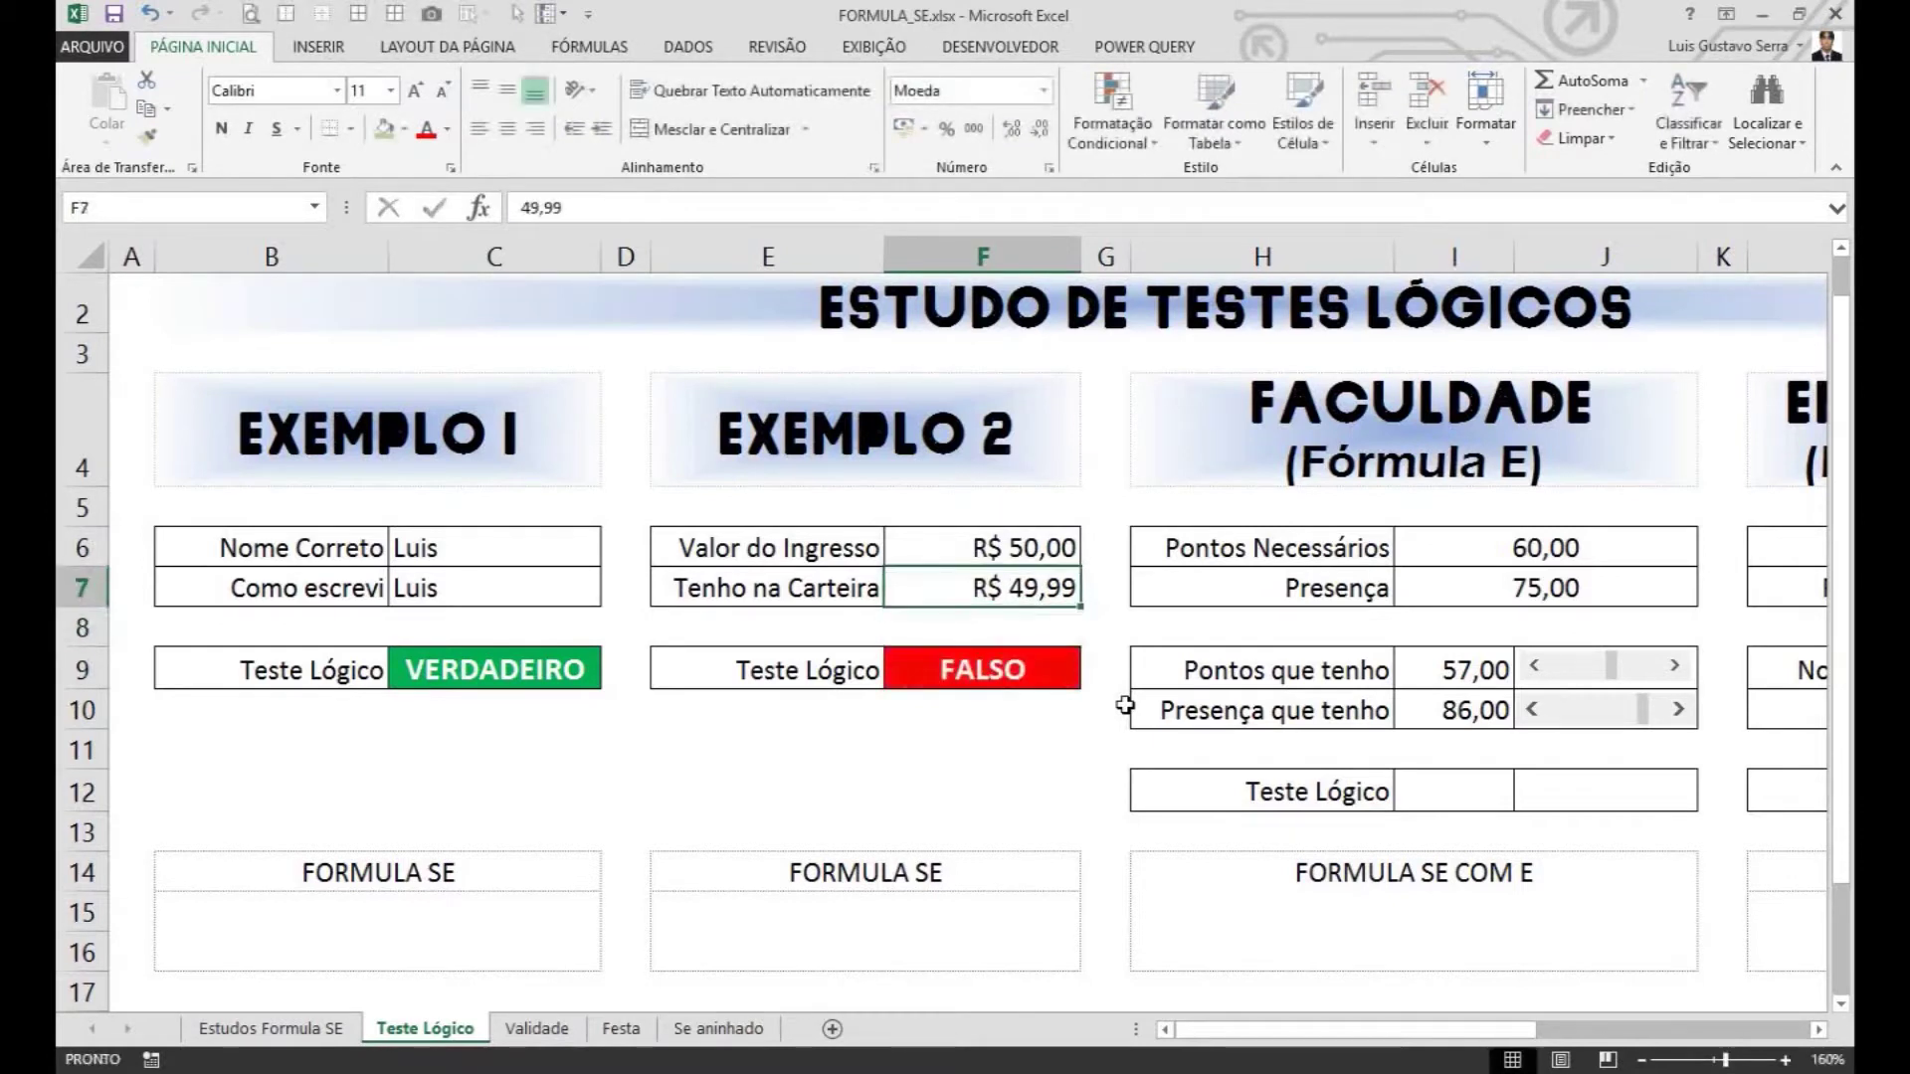
pyautogui.write('5')
pyautogui.write('0')
pyautogui.press('Return')
# Step: Test Exemplo 2's formula with a wallet amount of 30 in F7, and set the amount back to 50
pyautogui.press('Up')
pyautogui.write('30')
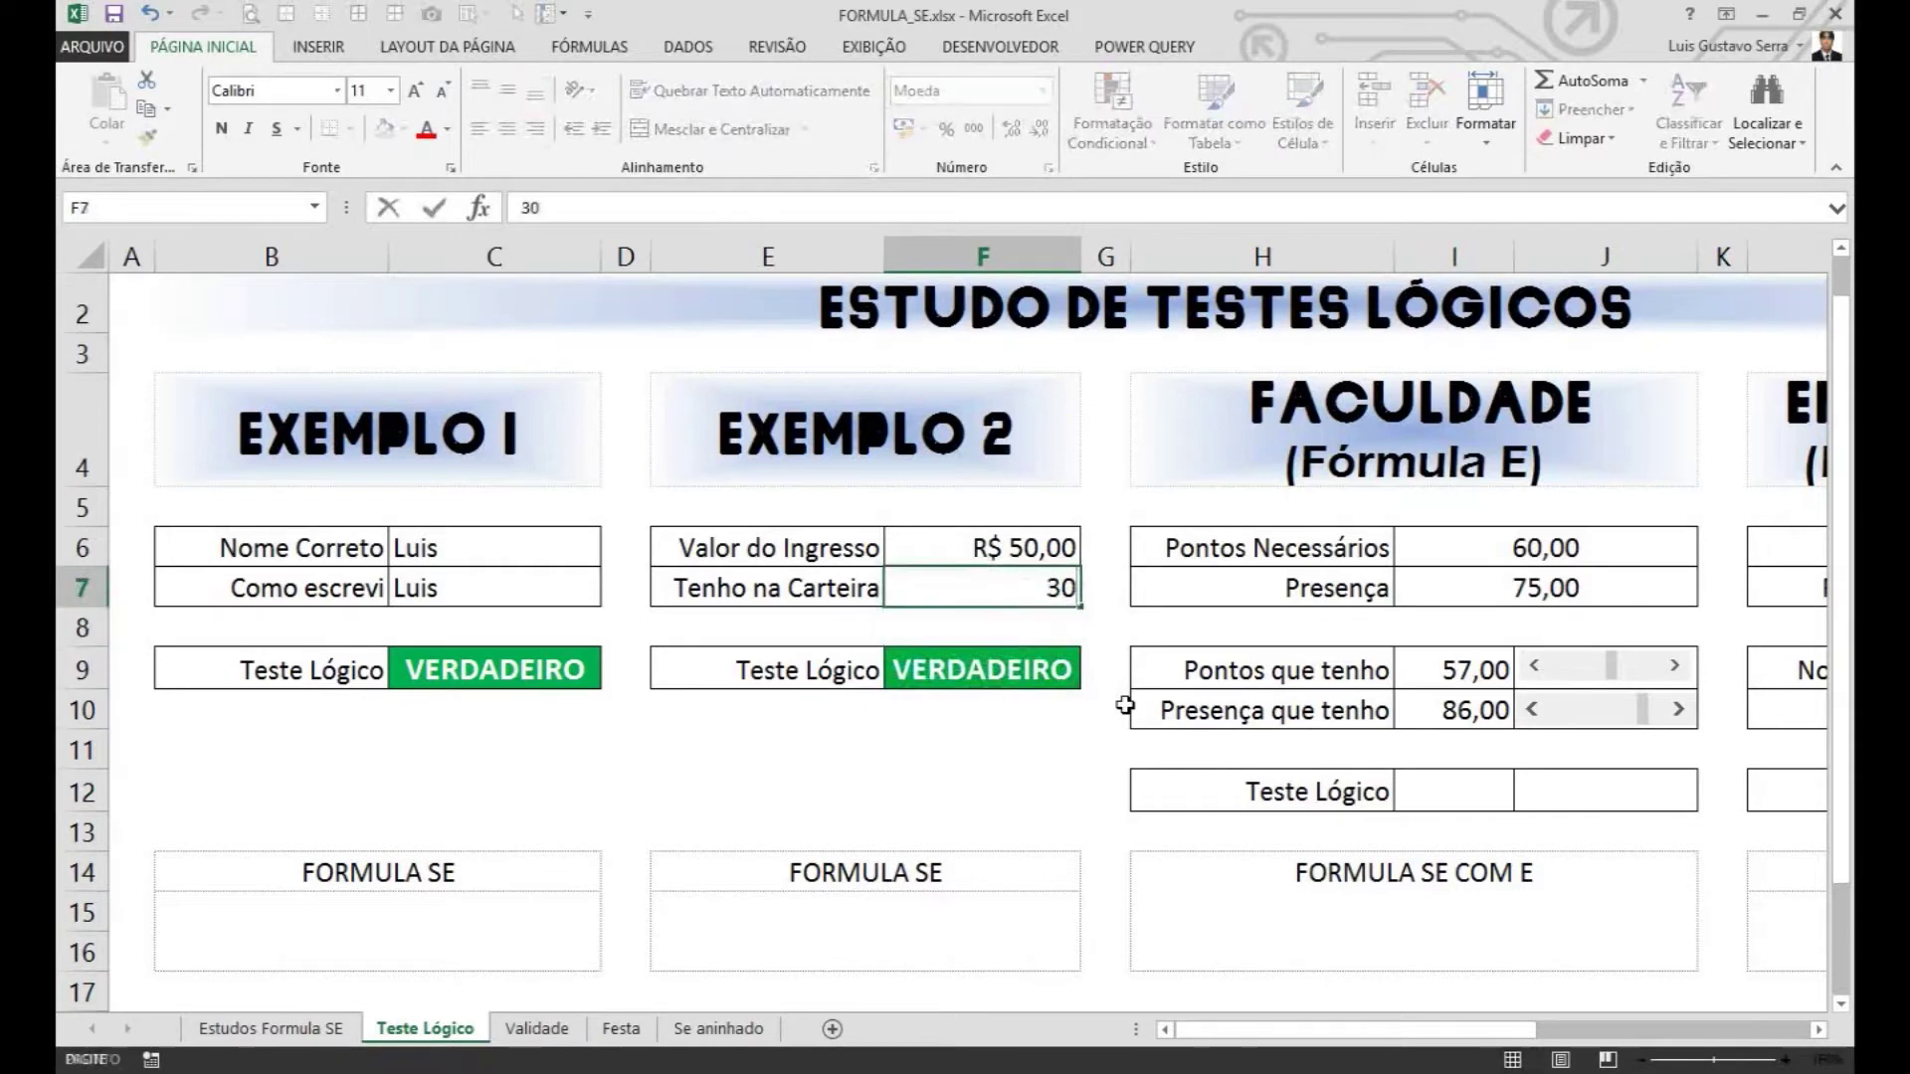
pyautogui.press('Return')
pyautogui.press('Up')
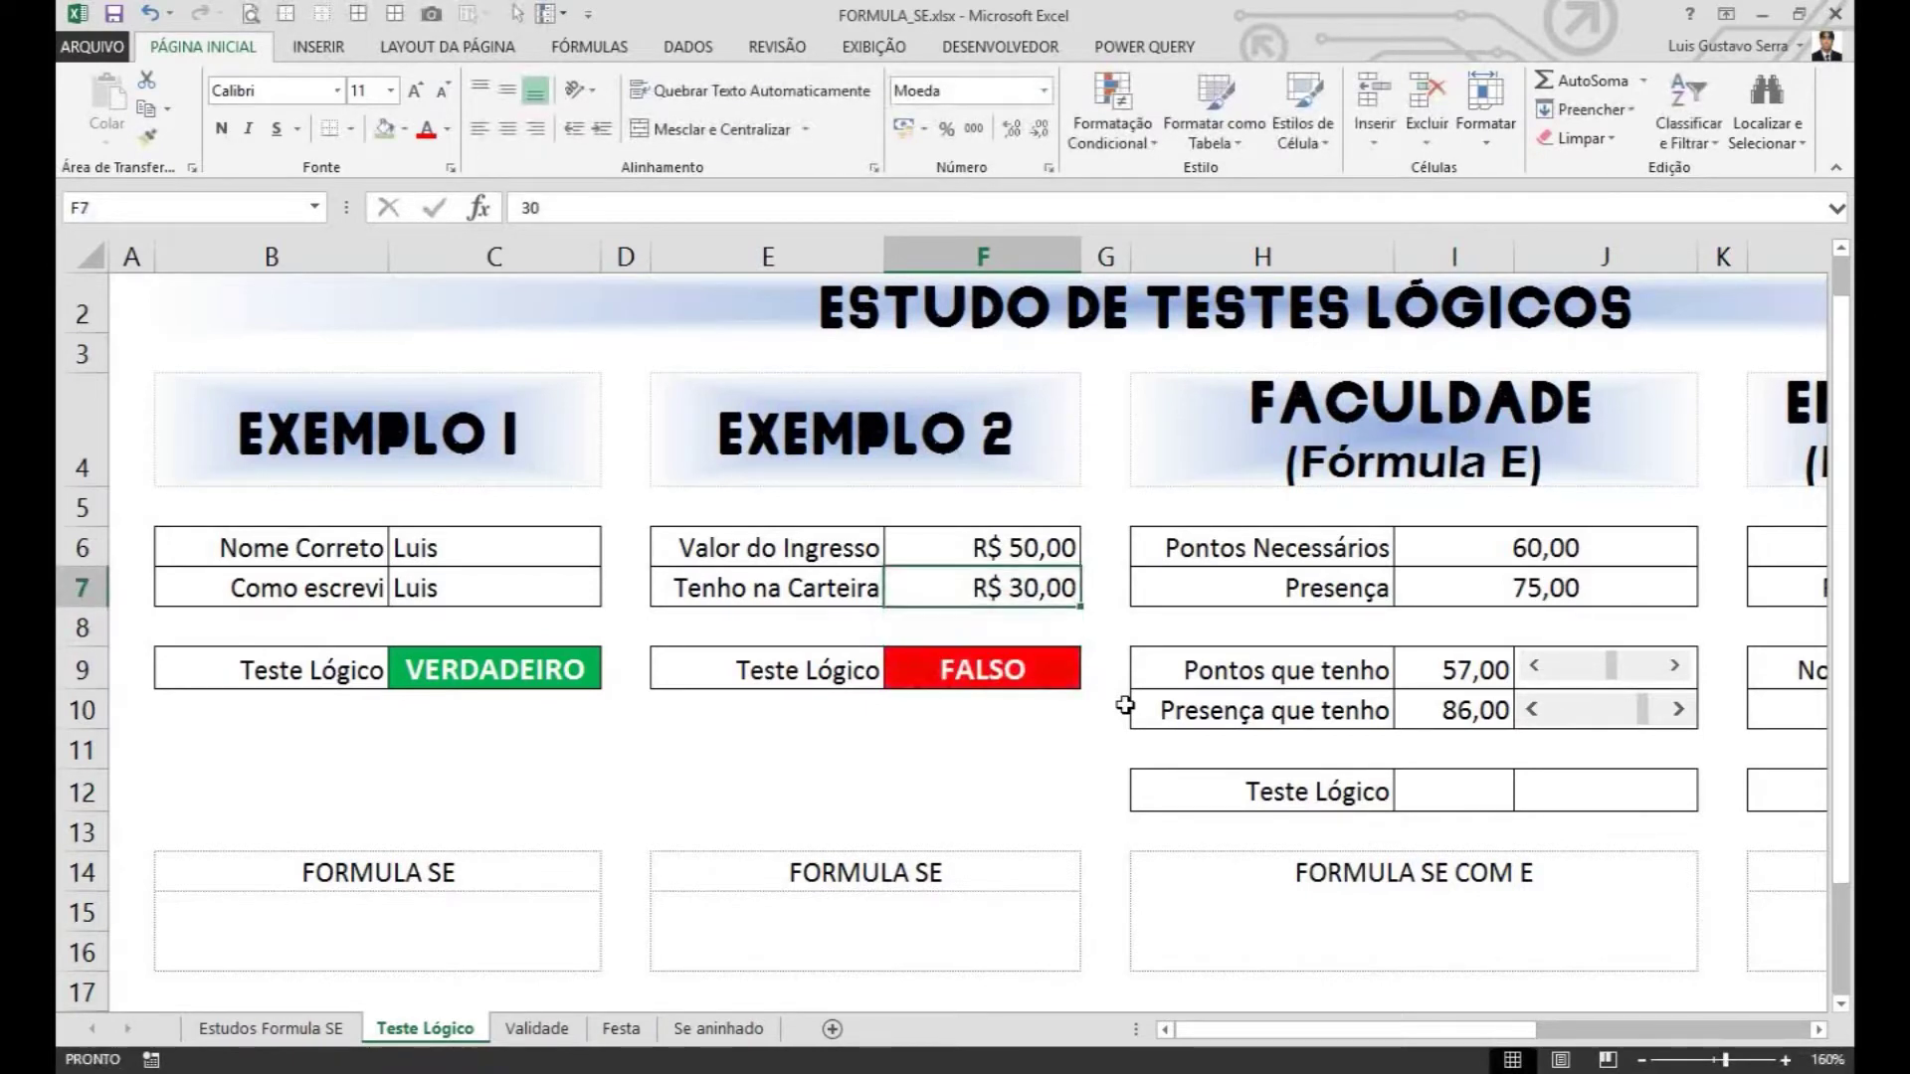
pyautogui.write('50')
pyautogui.press('Return')
# Step: Review the comparison formula in F9 without changing it, and look over the Faculdade (Fórmula E) and Empréstimo (Fórmula OU) examples
pyautogui.press('Down')
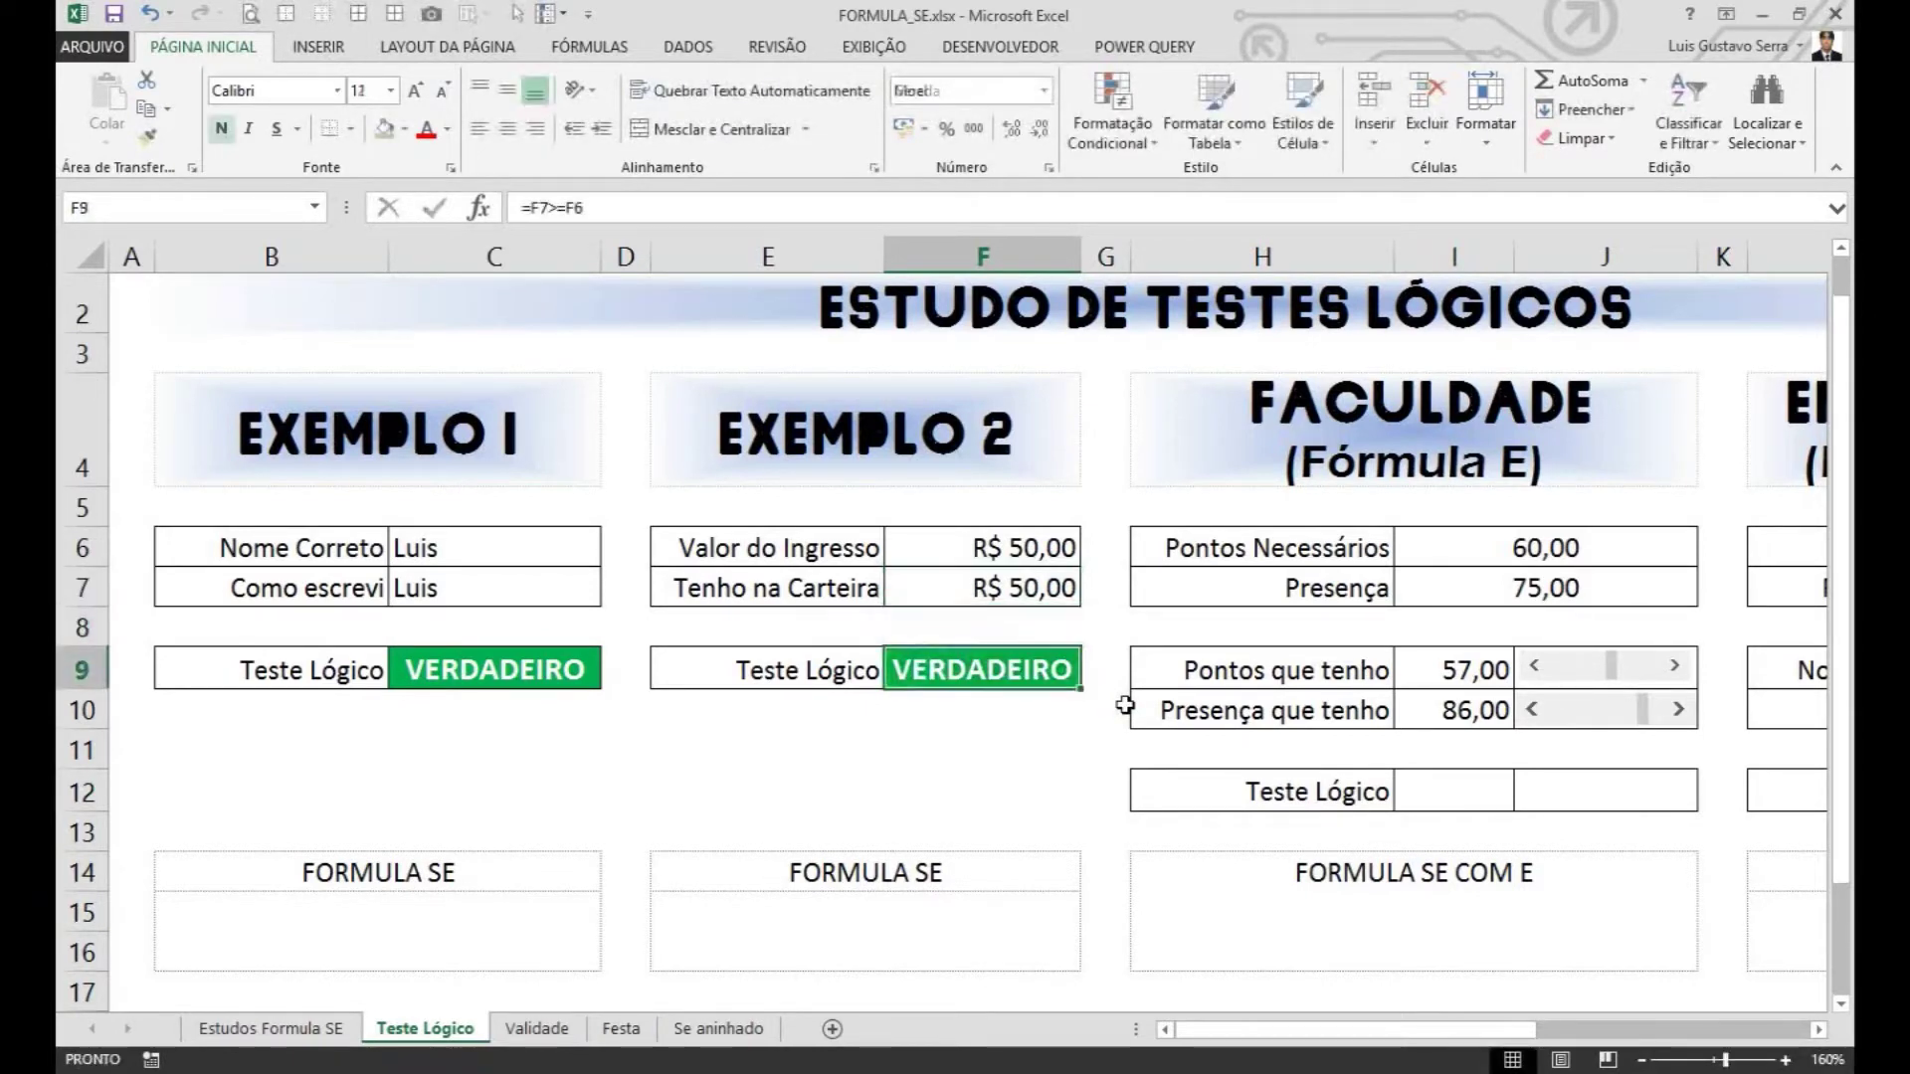
pyautogui.press('F2')
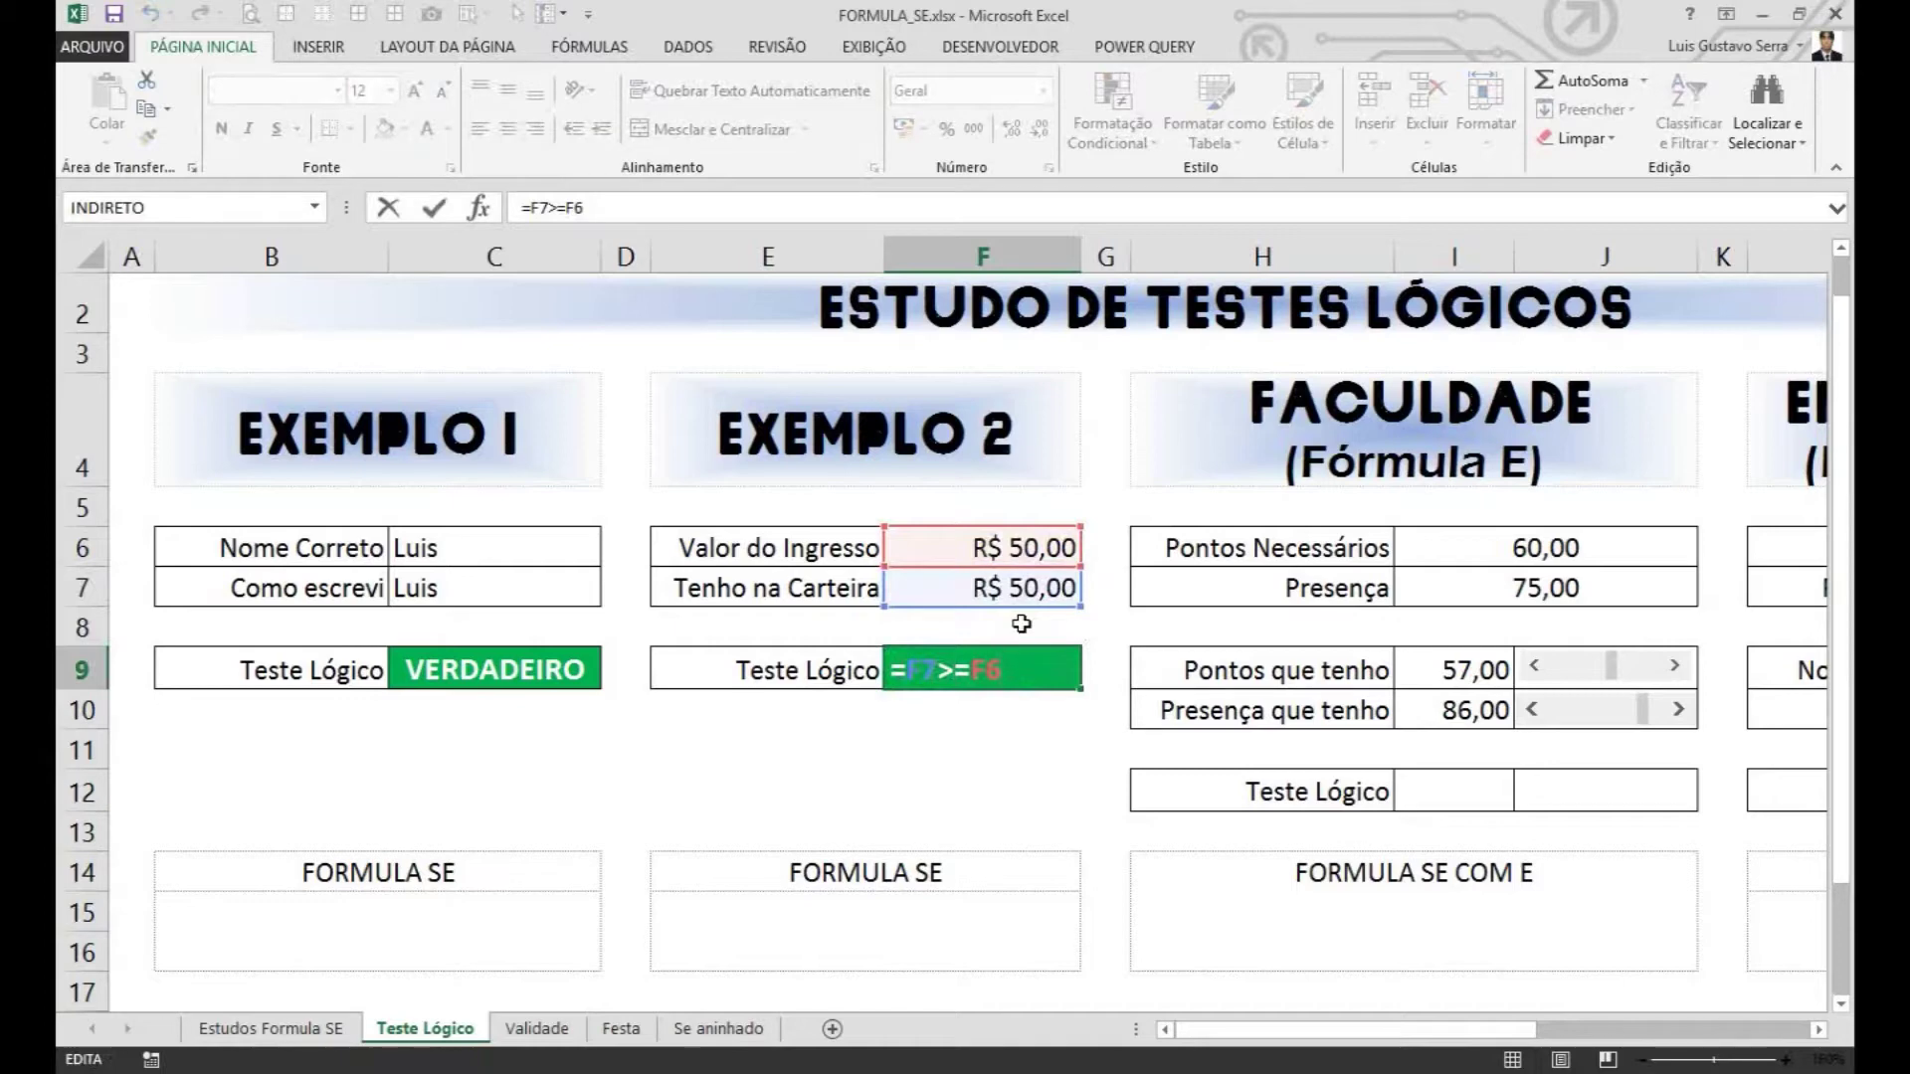
pyautogui.press('Return')
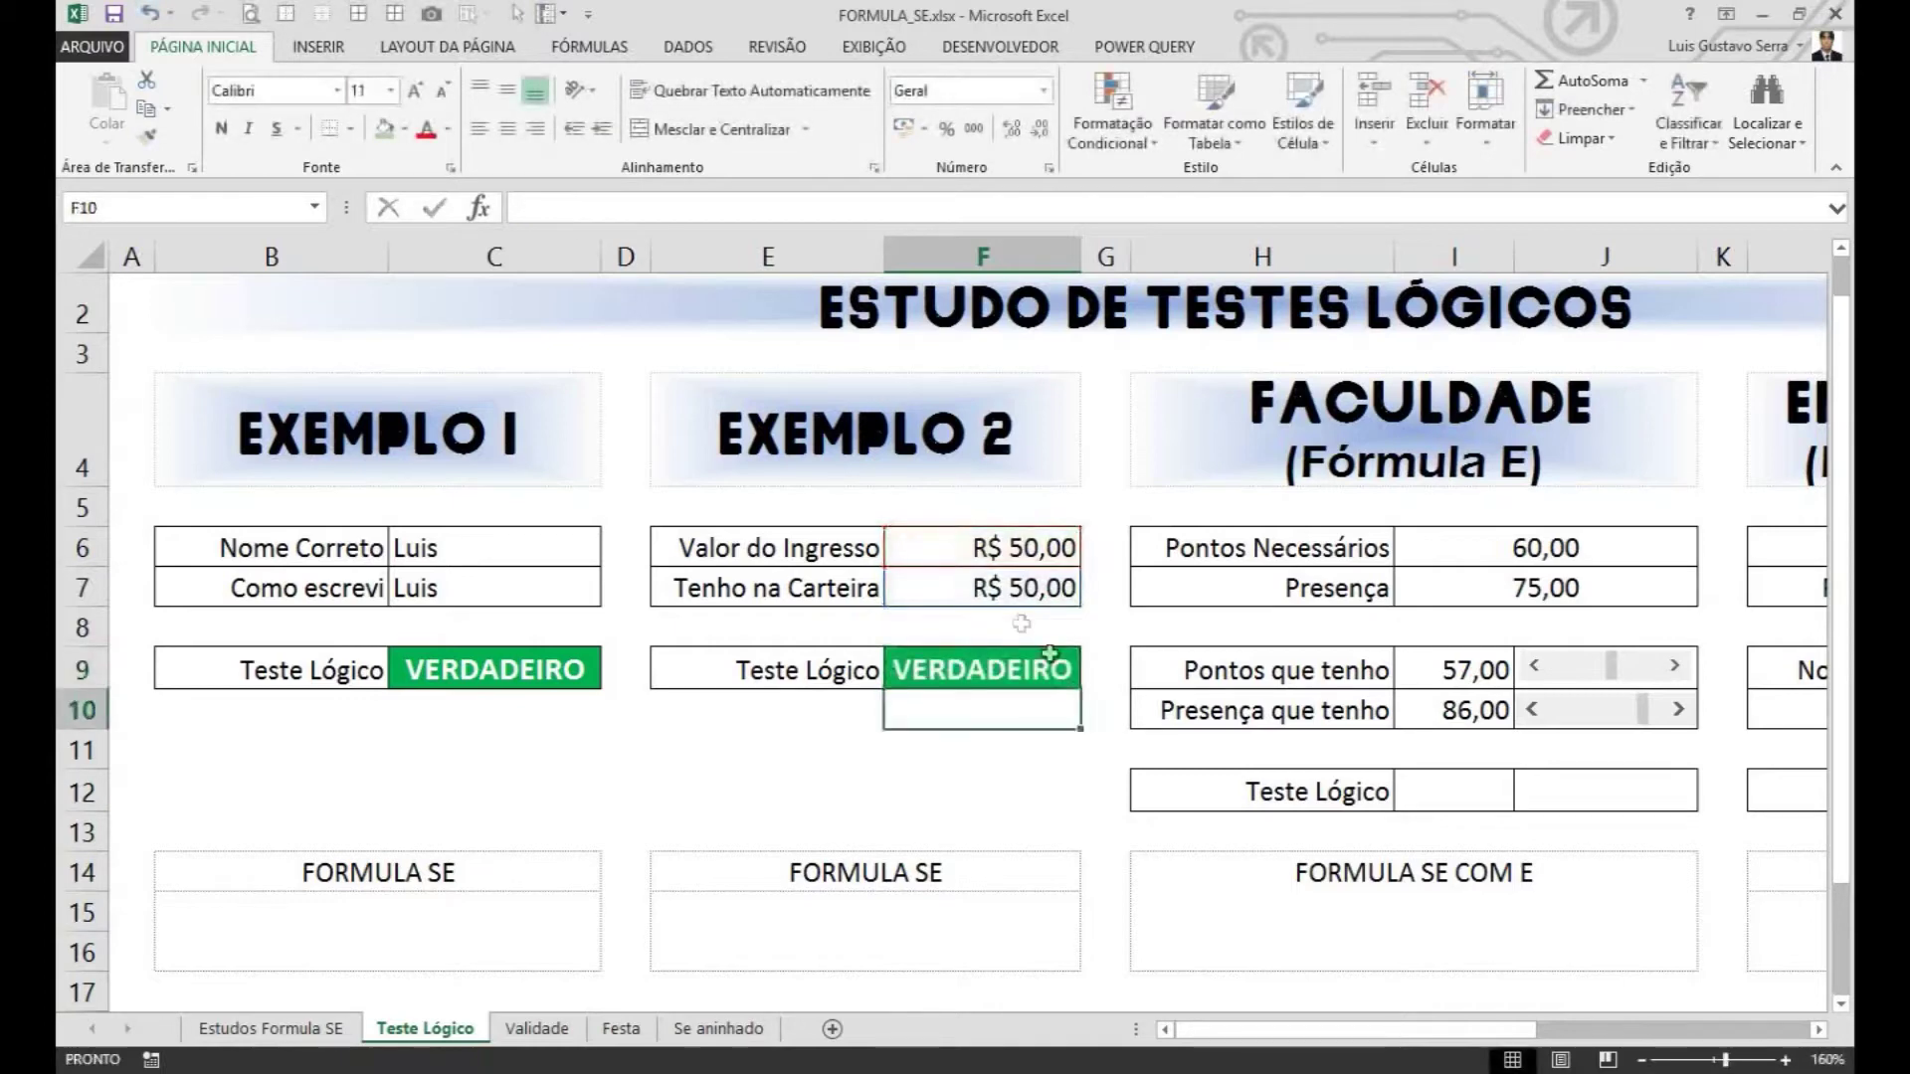
pyautogui.click(1820, 1030)
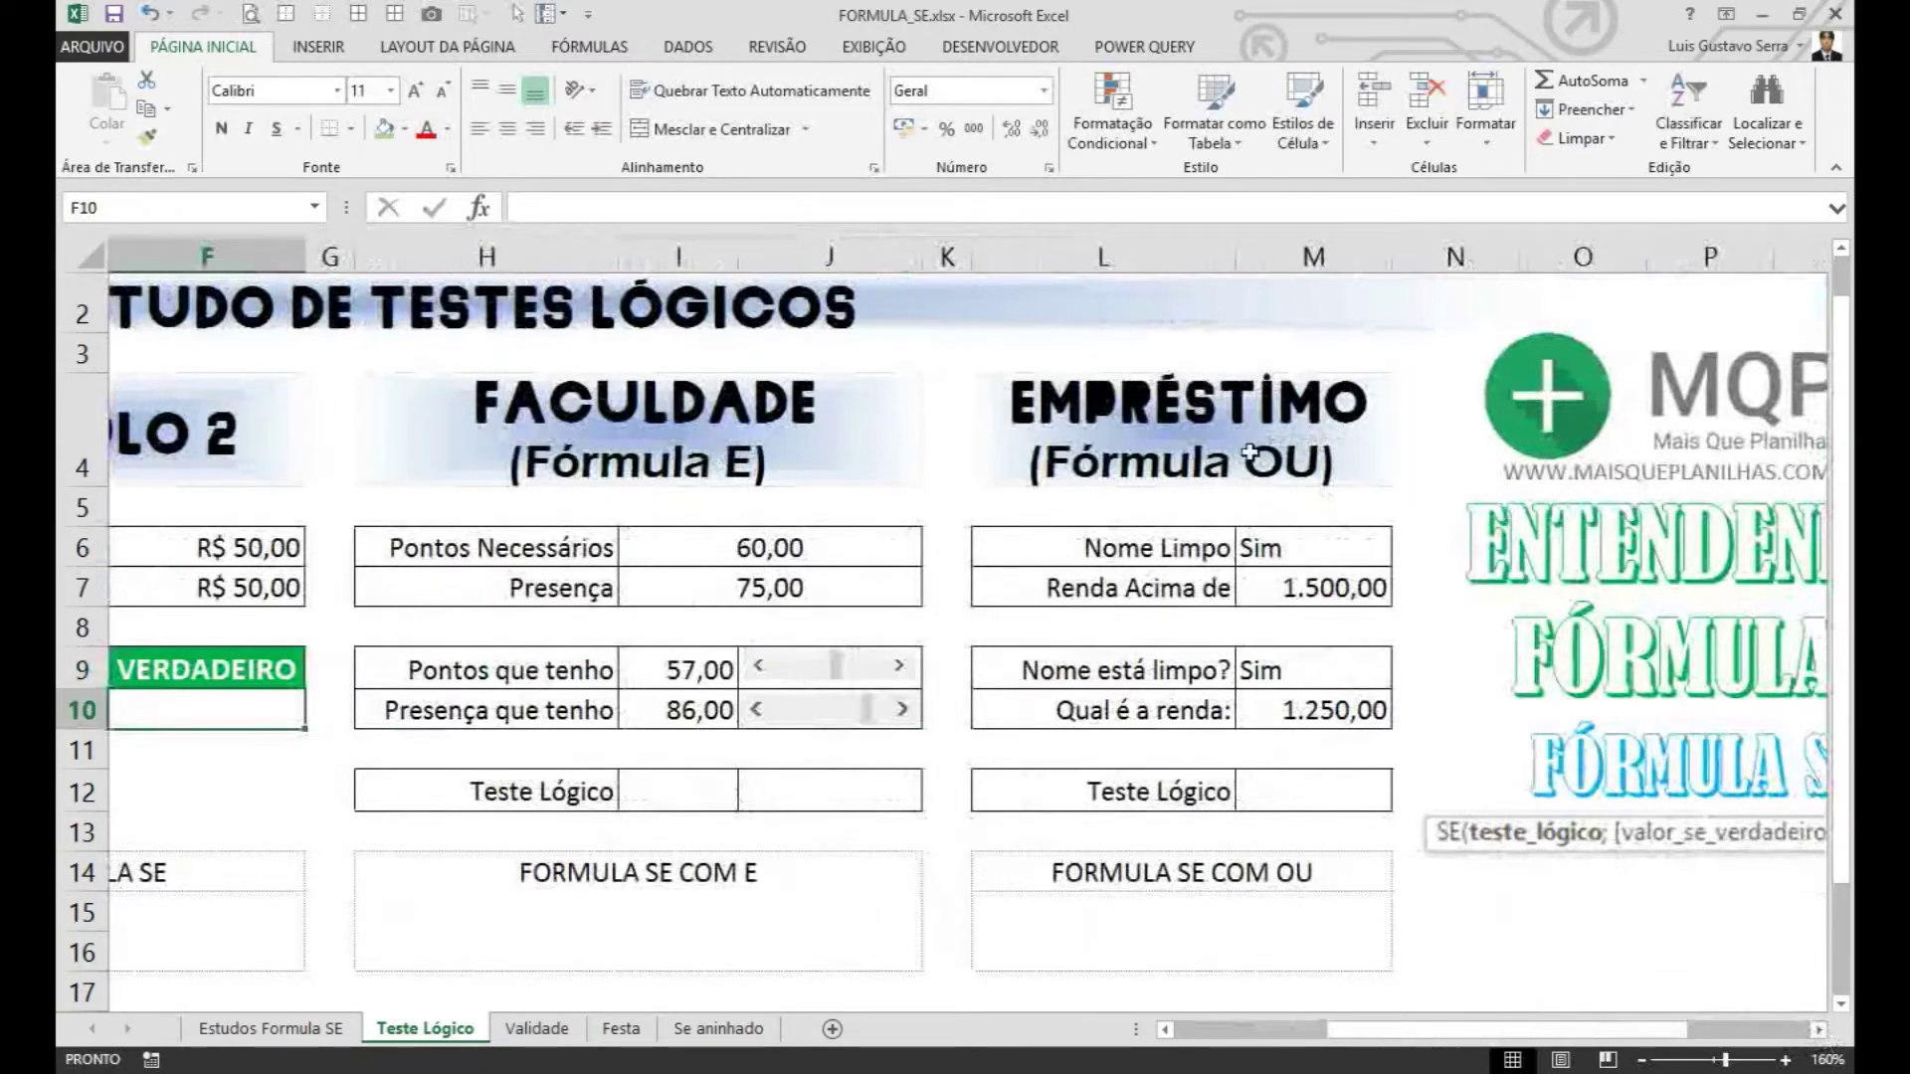
pyautogui.click(1427, 1033)
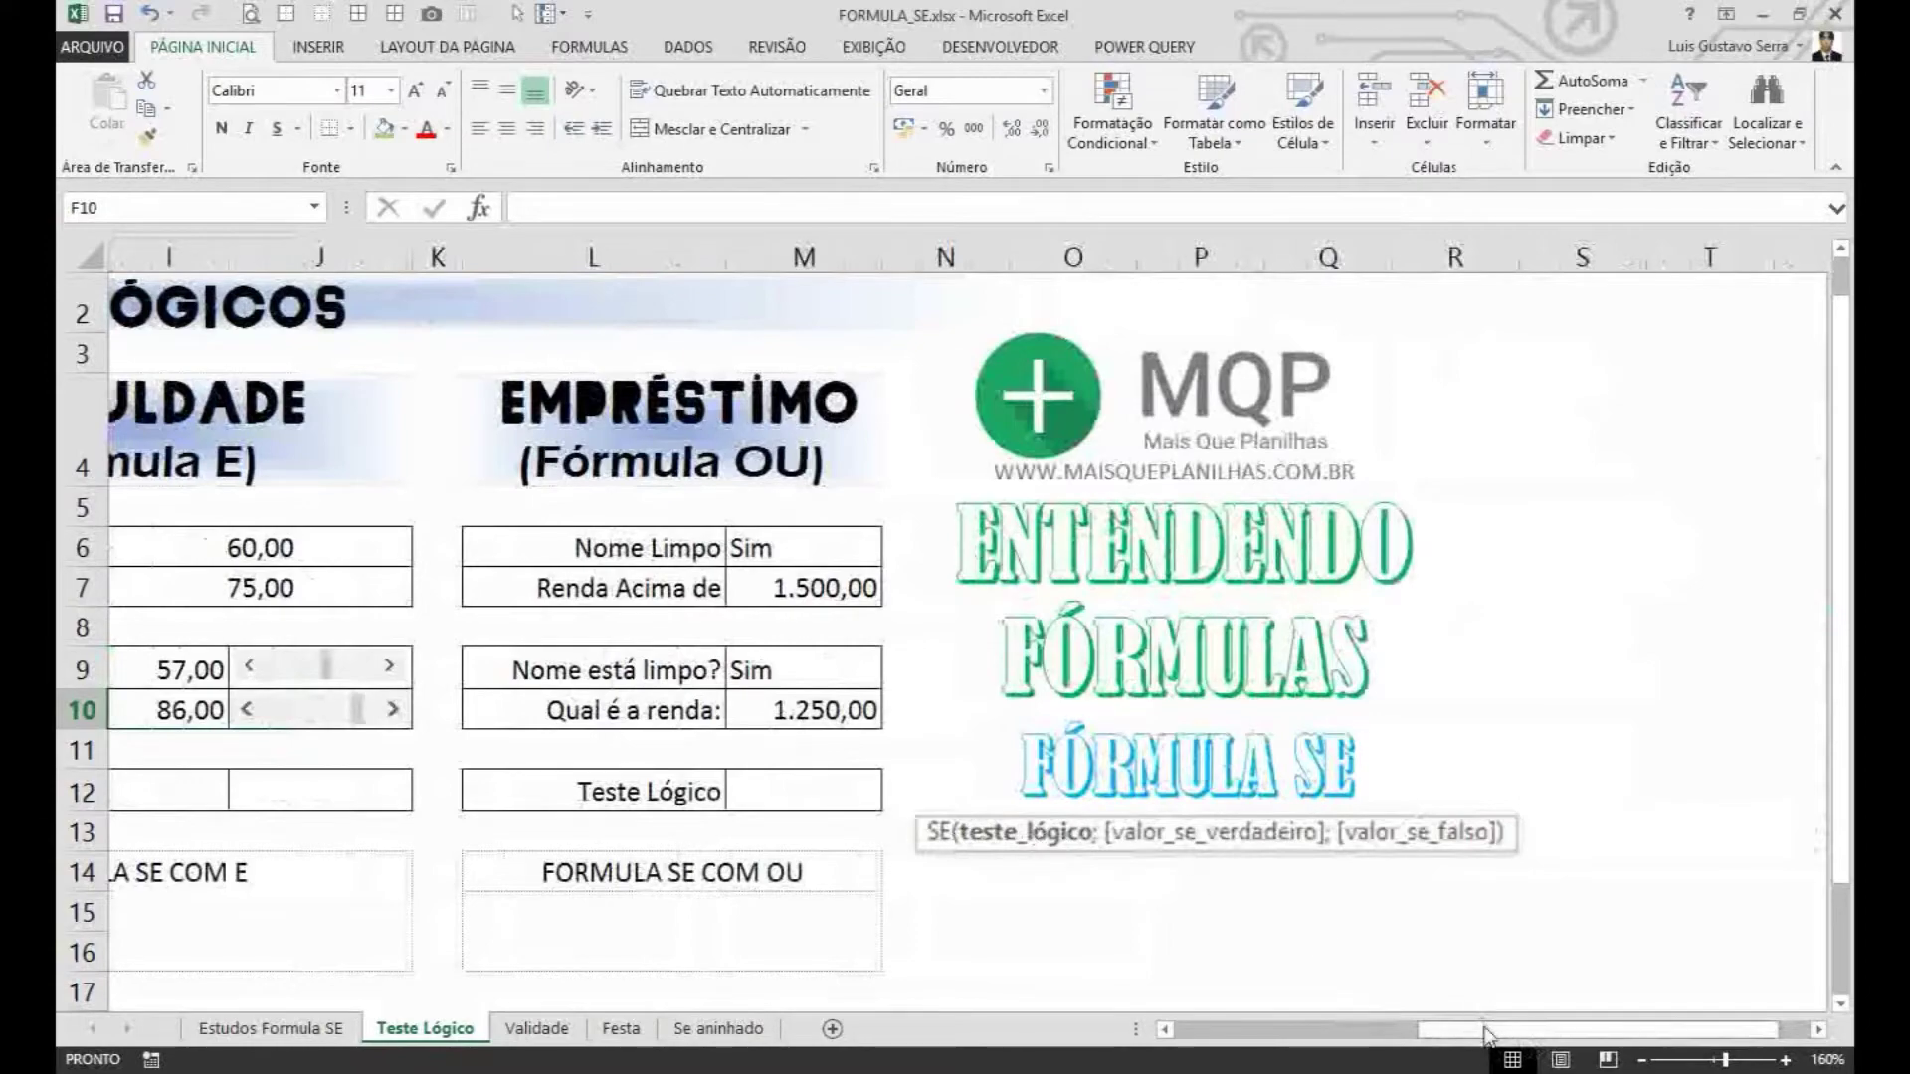
pyautogui.moveTo(1486, 1035); pyautogui.dragTo(1211, 1039)
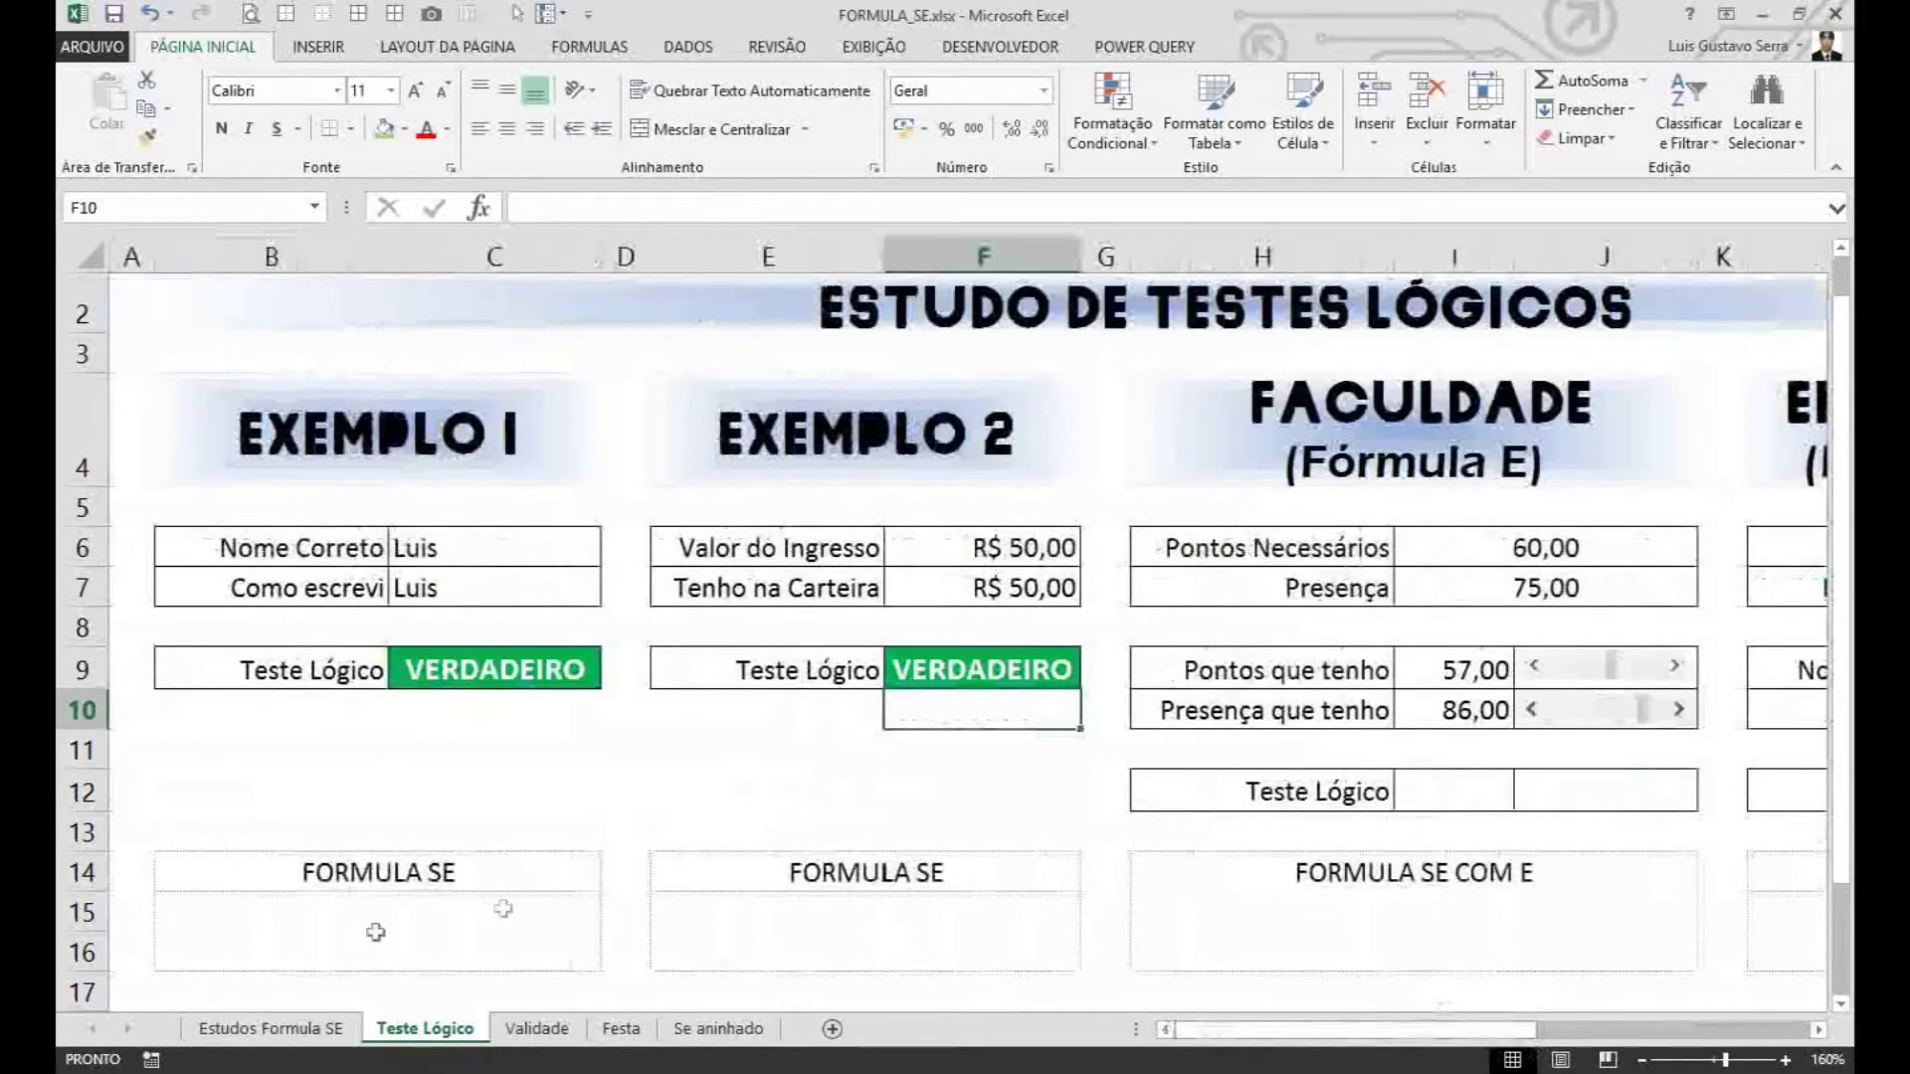
# Step: Start a SE formula in Exemplo 1's FORMULA SE cell B15 with C7=C6 as its logical test
pyautogui.click(426, 923)
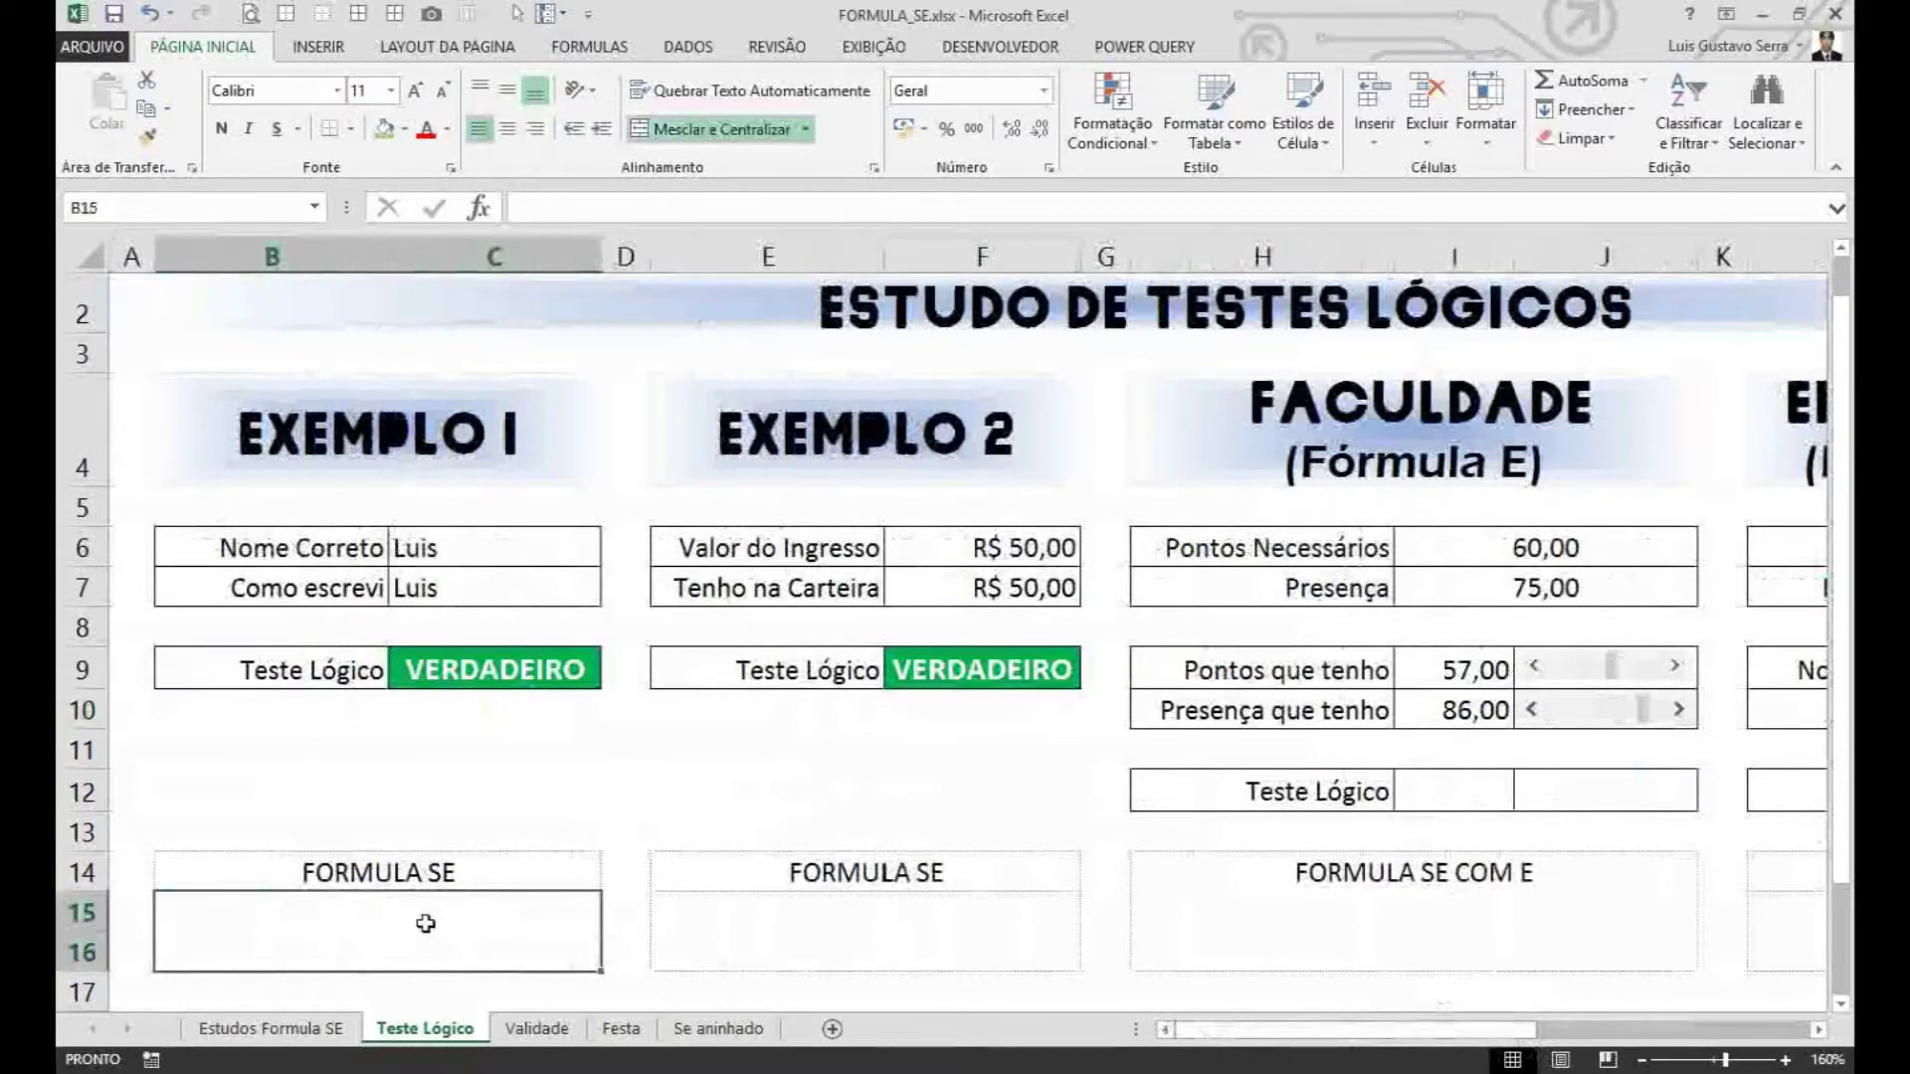
pyautogui.write('=se')
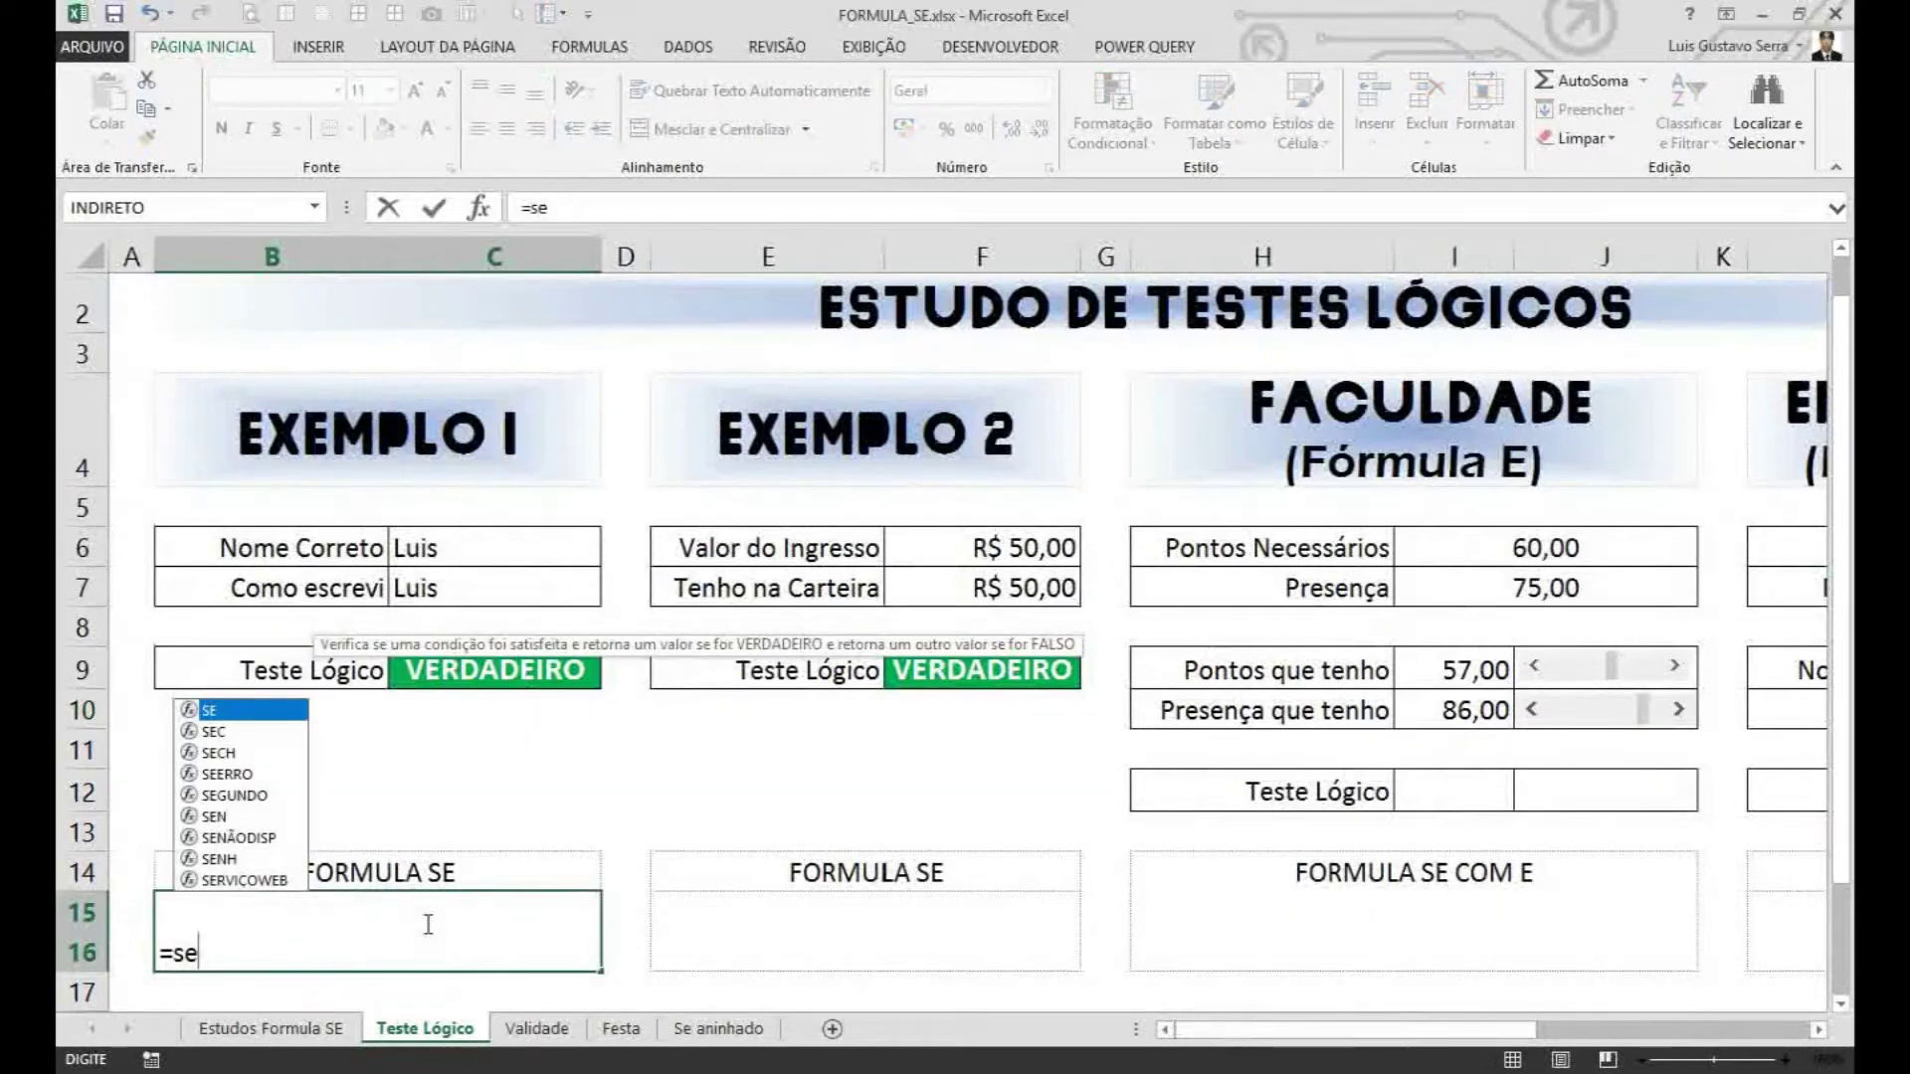
pyautogui.press('Tab')
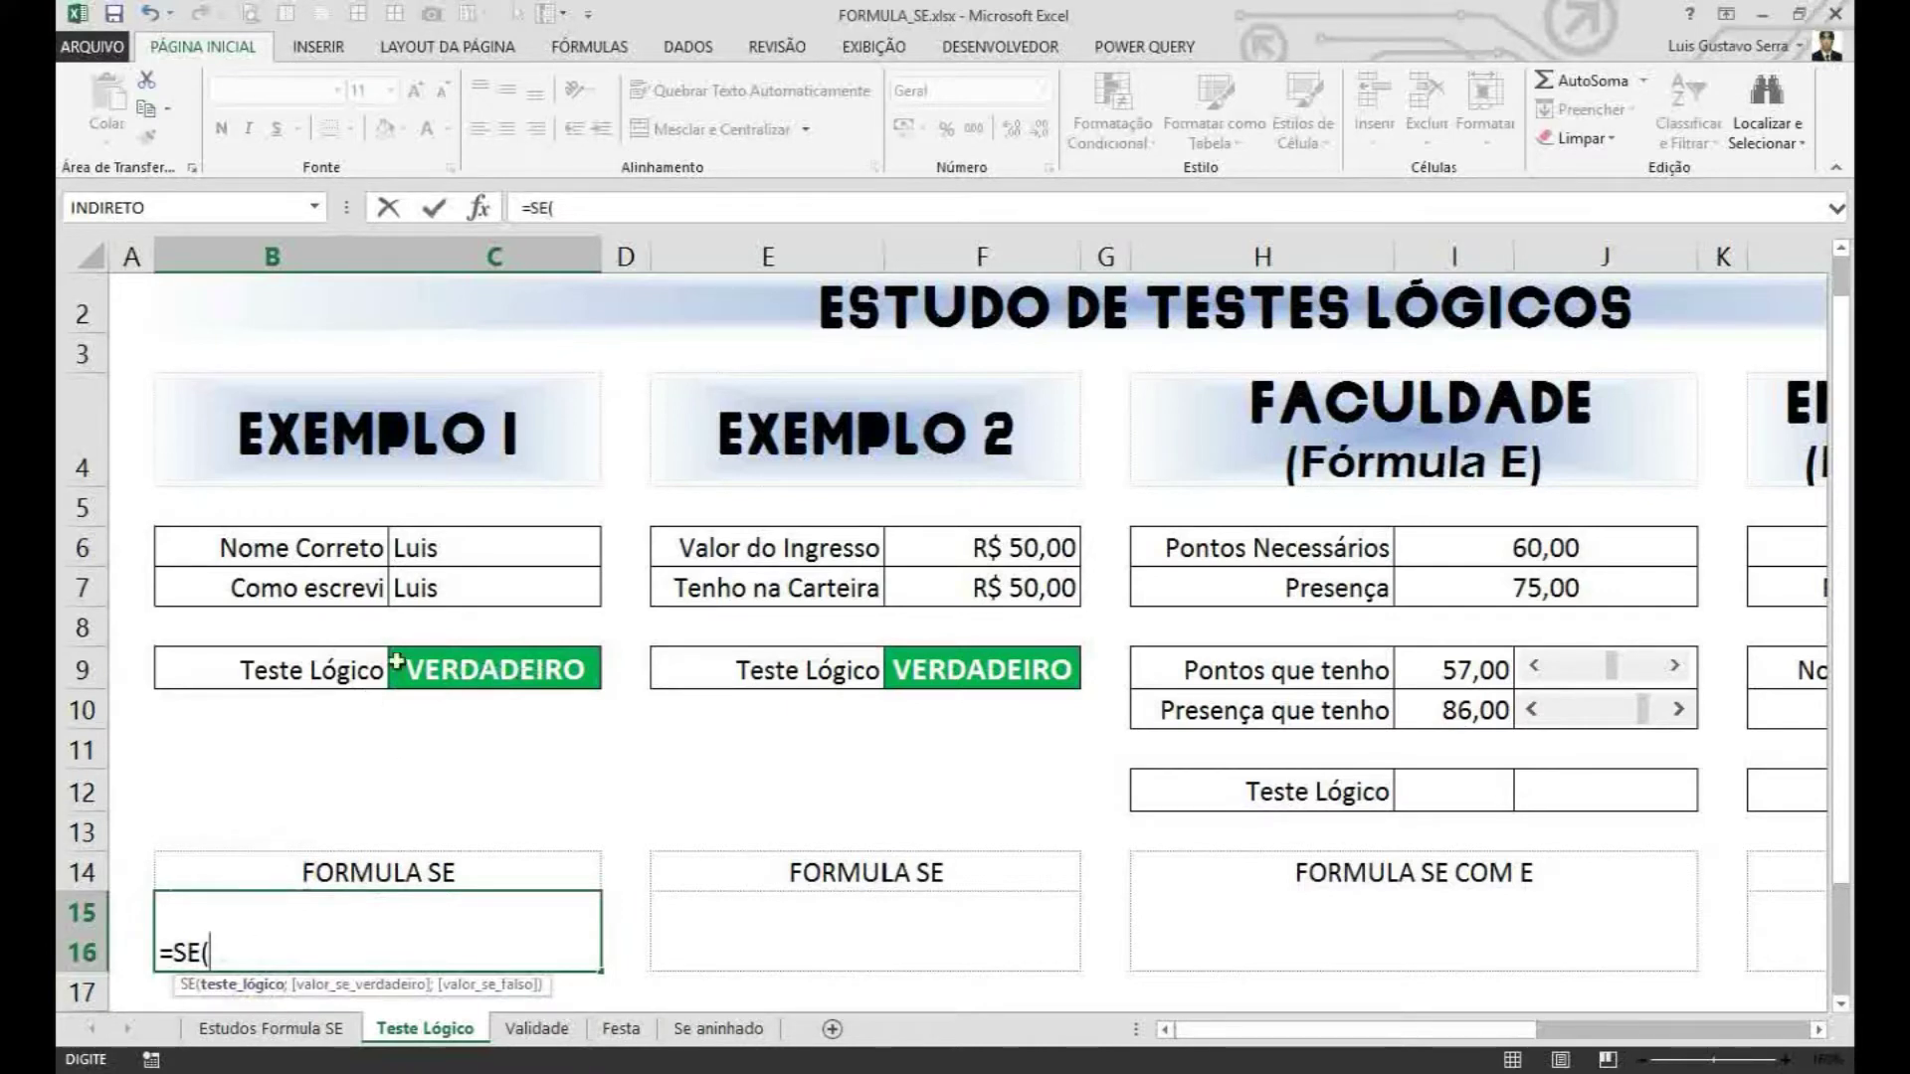
pyautogui.click(434, 590)
pyautogui.write('=')
pyautogui.click(468, 546)
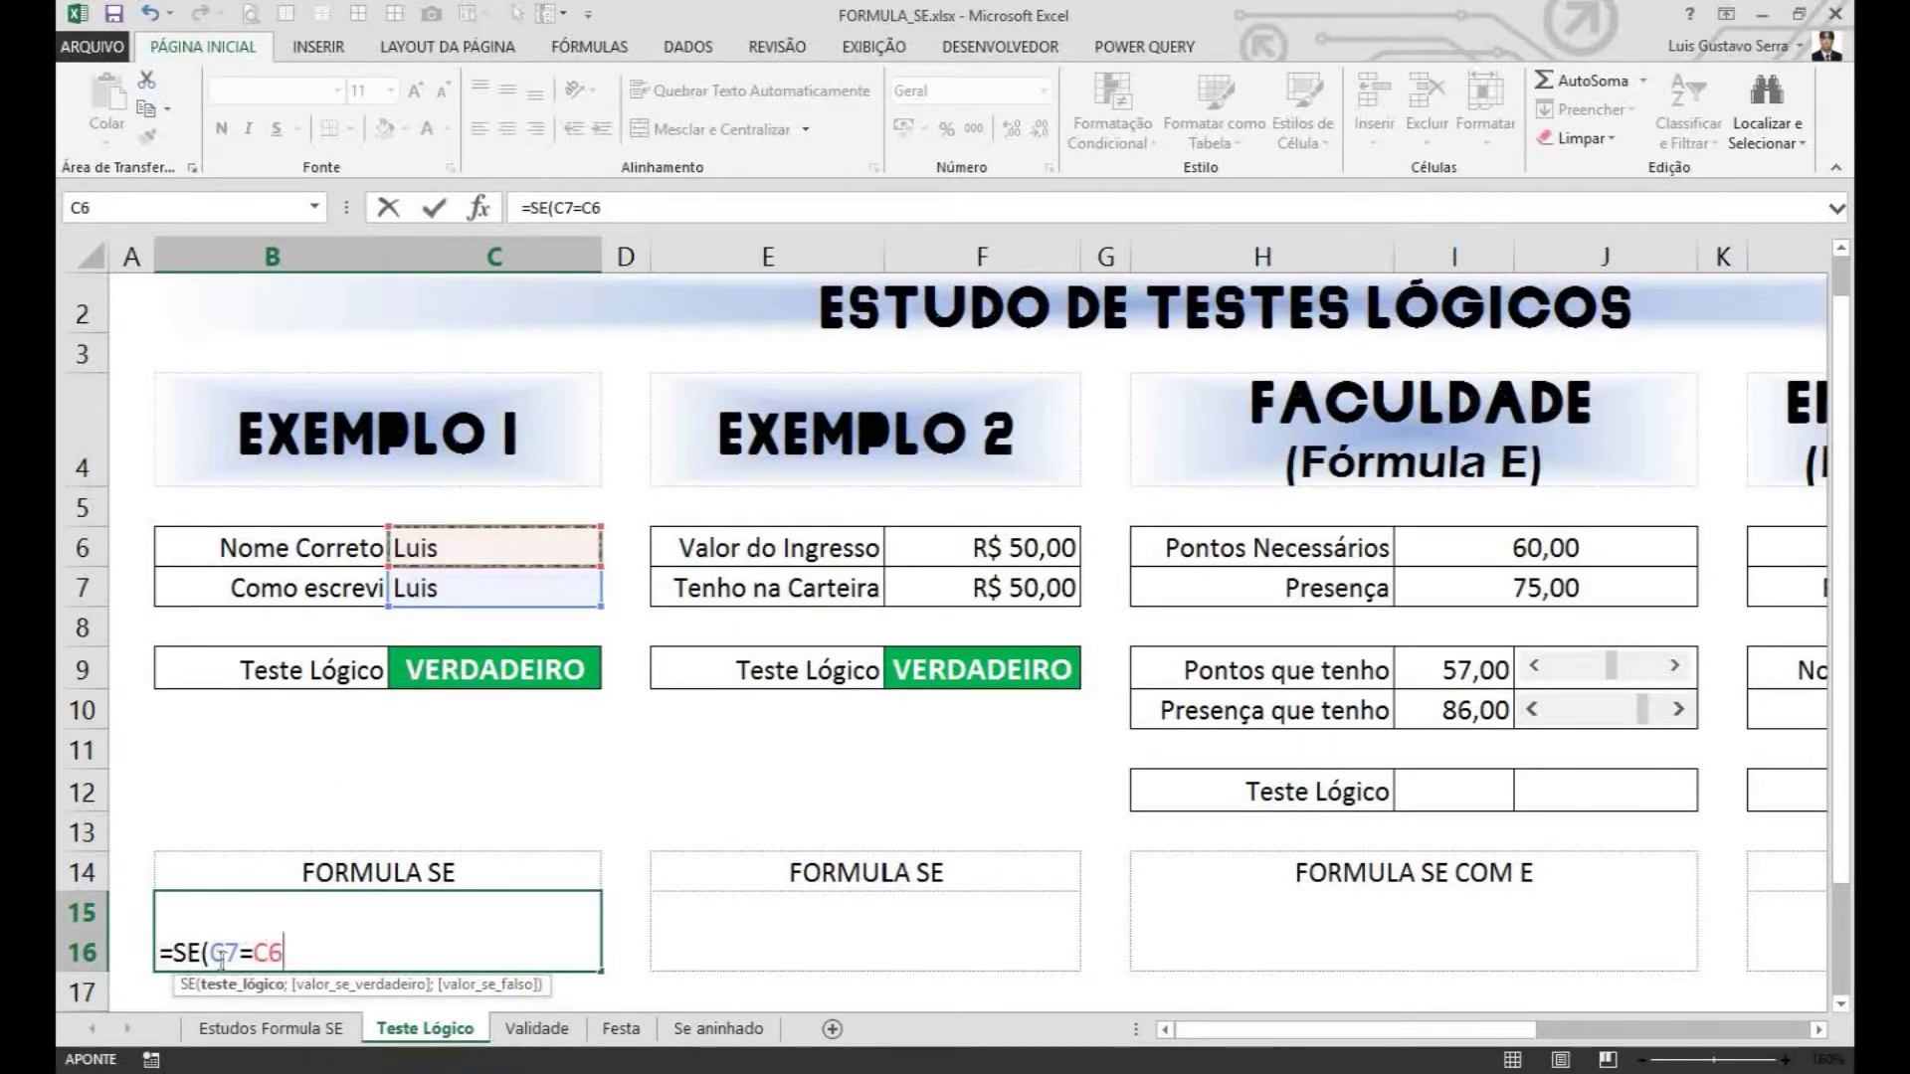
pyautogui.moveTo(209, 952); pyautogui.dragTo(289, 939)
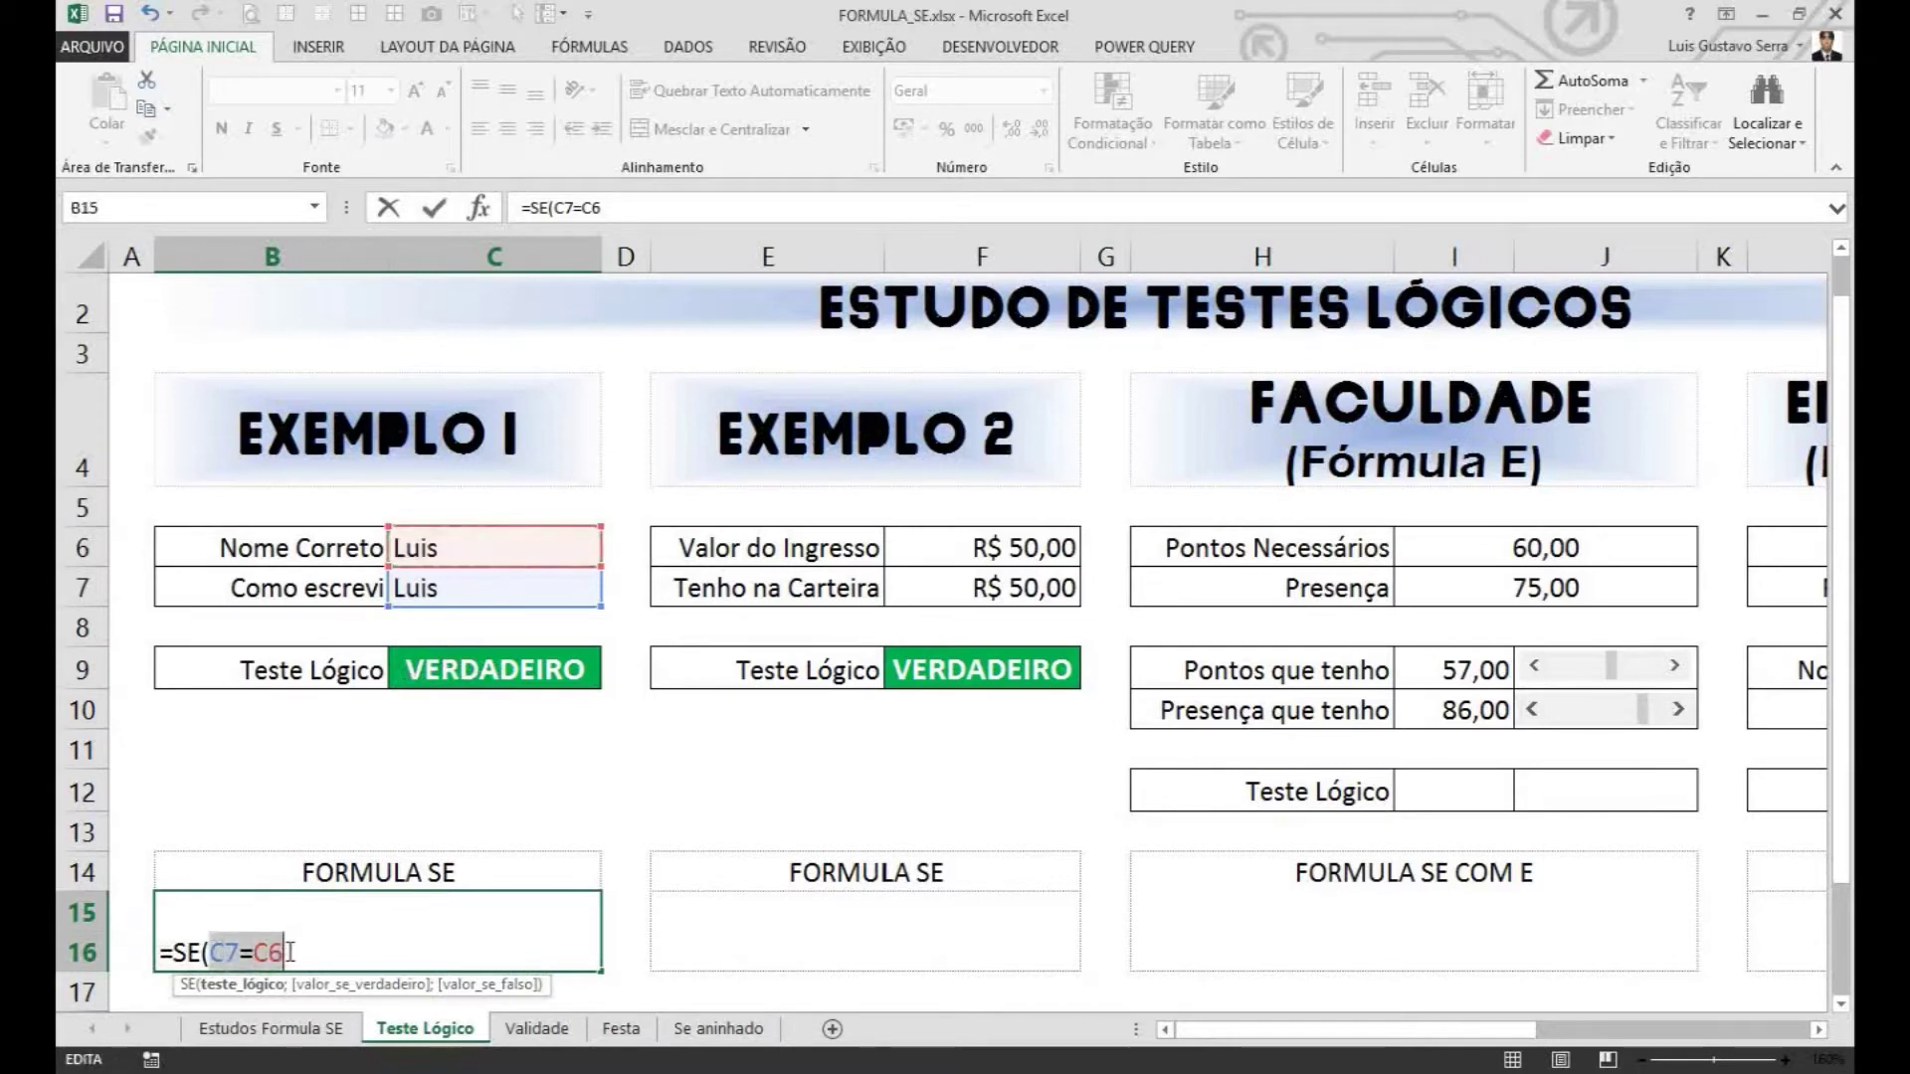
pyautogui.click(303, 959)
pyautogui.write(';')
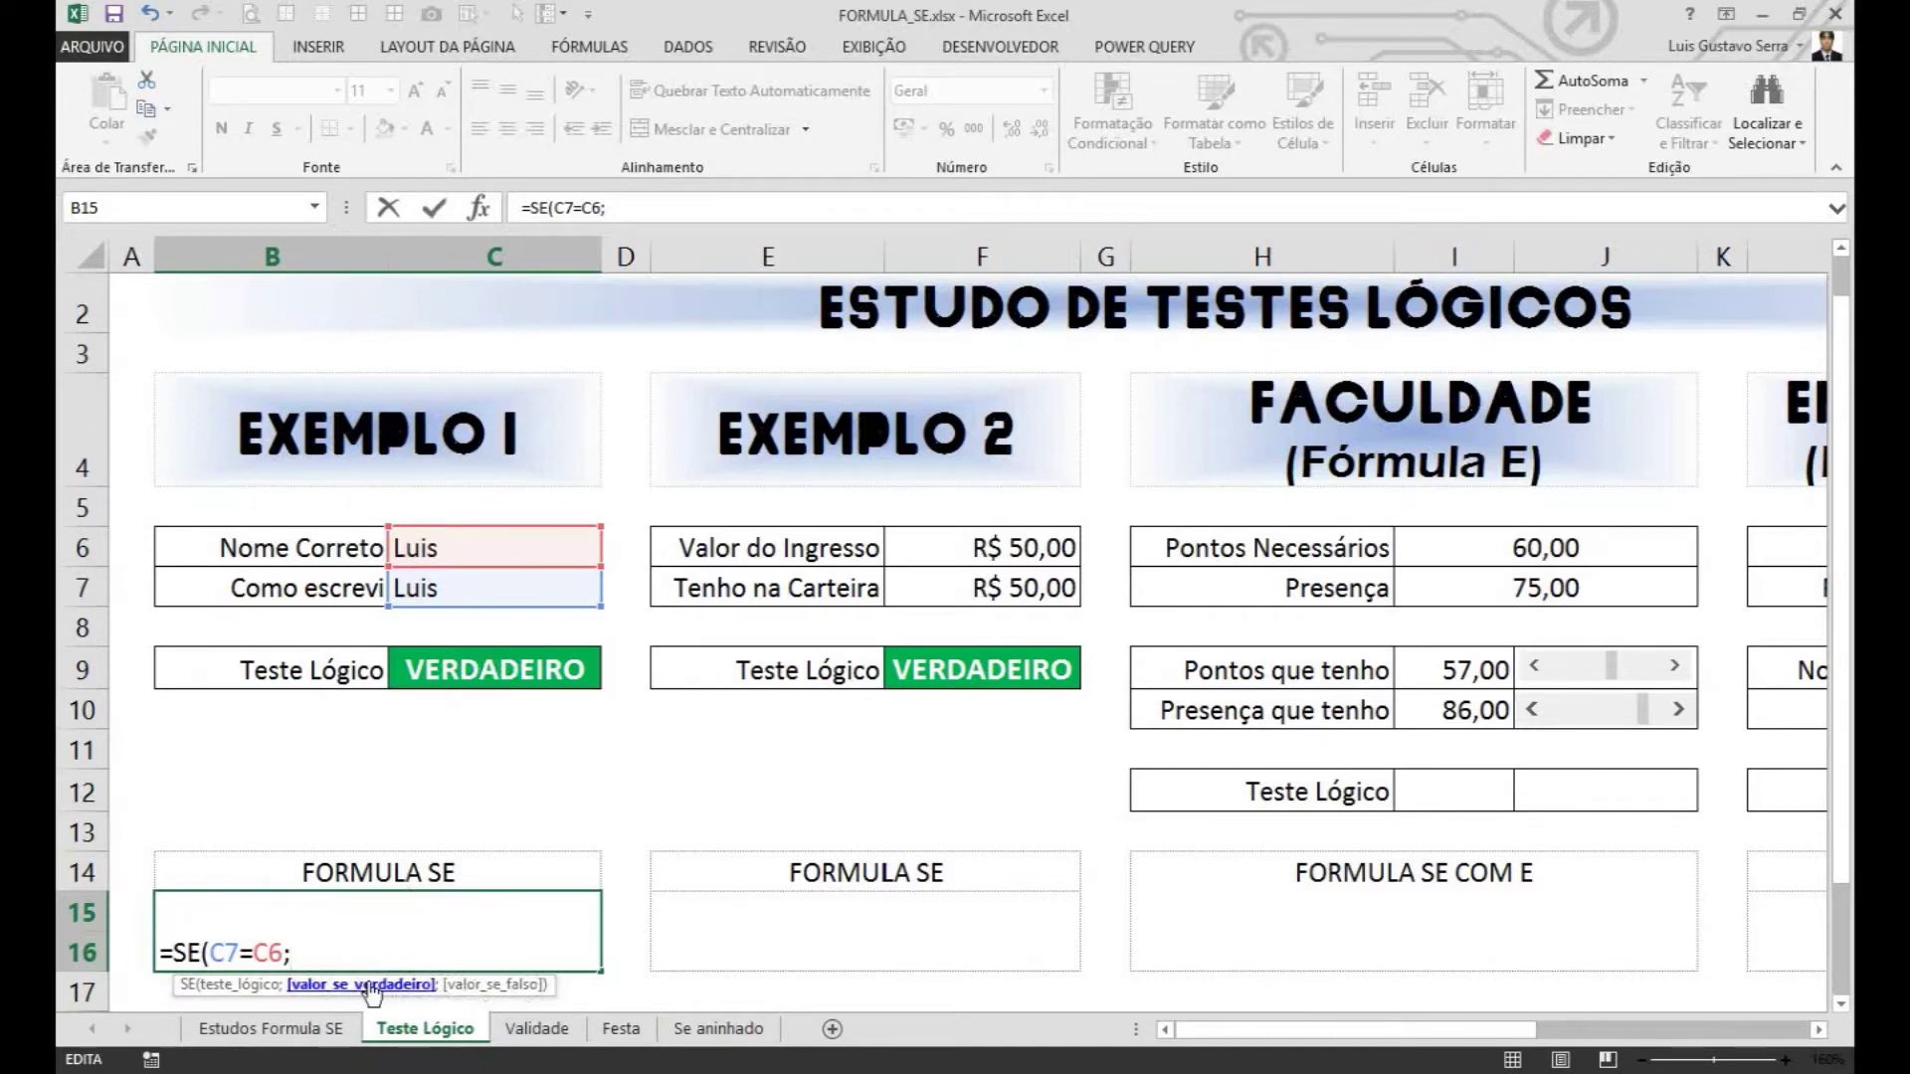
# Step: Complete B15's SE formula with "Correto" as the value if true and "Incorreto" as the value if false
pyautogui.write('"Correto"')
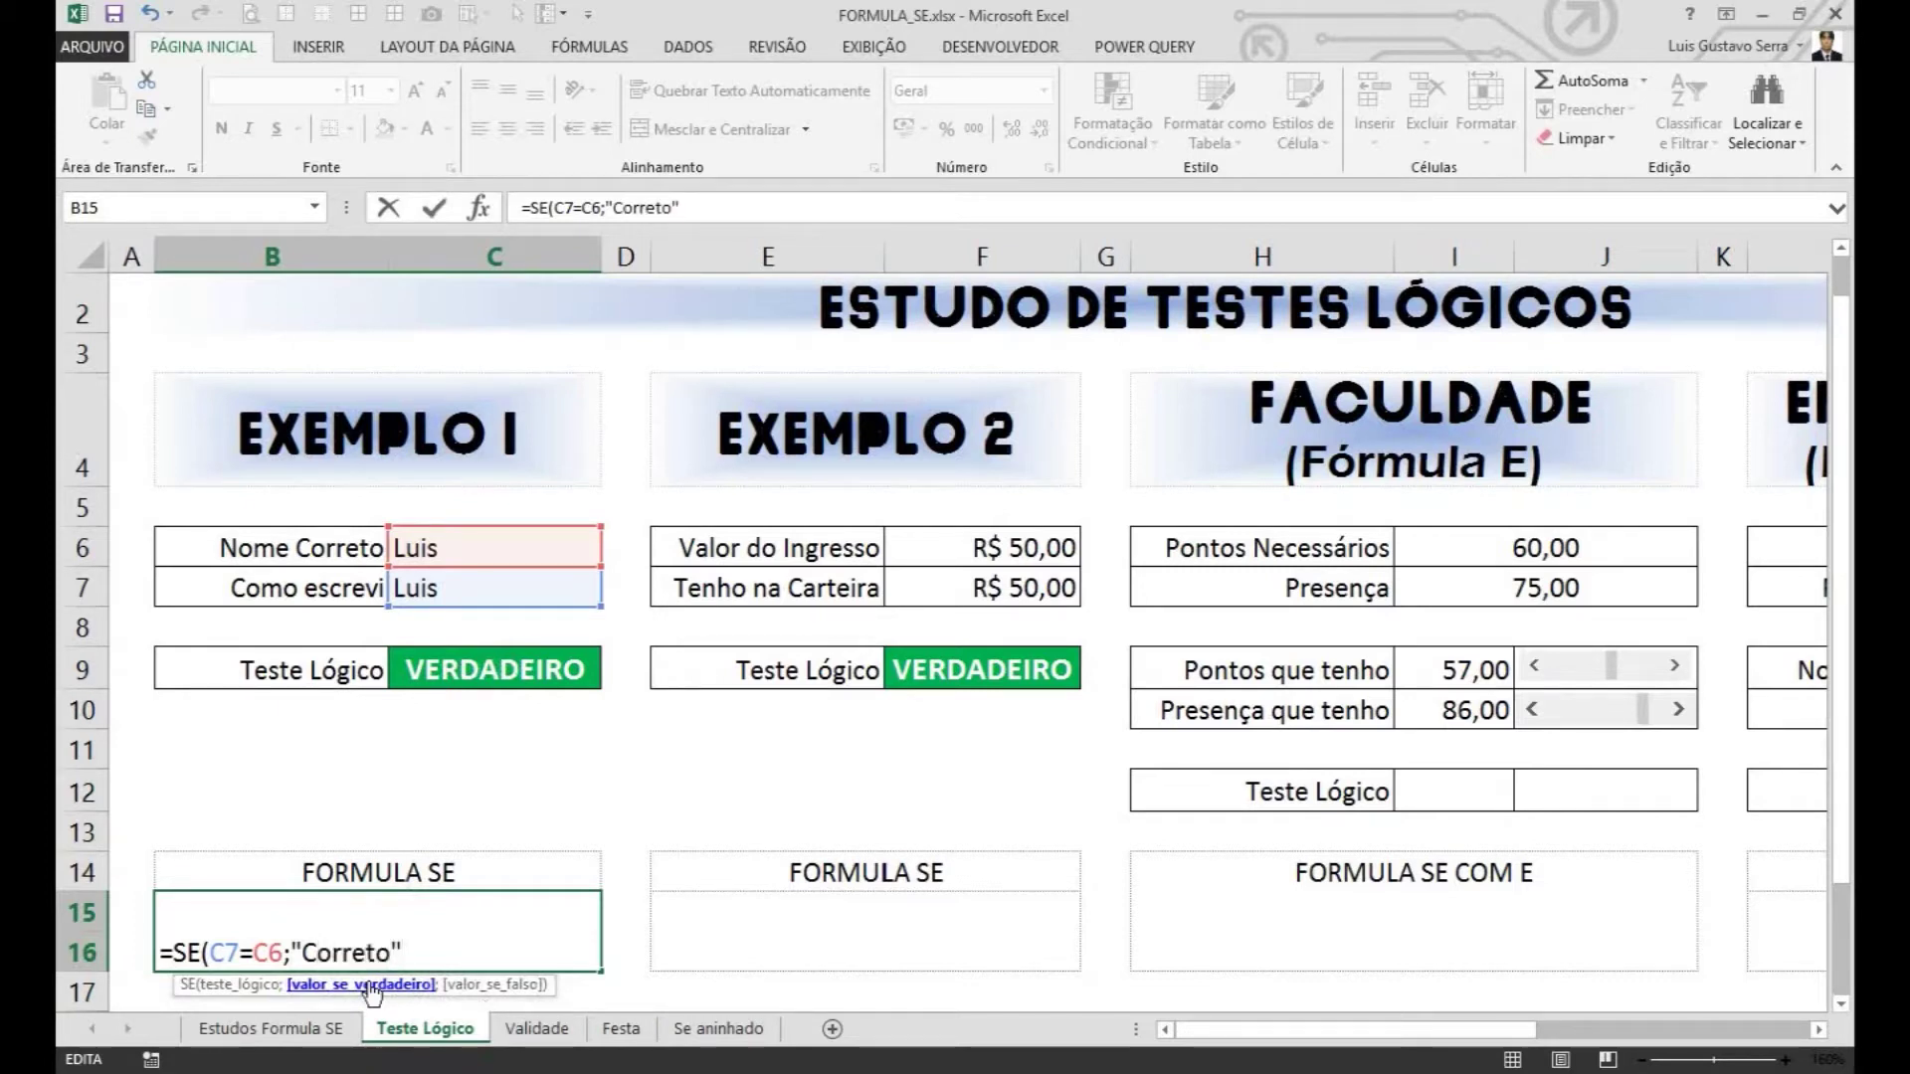
pyautogui.write(';')
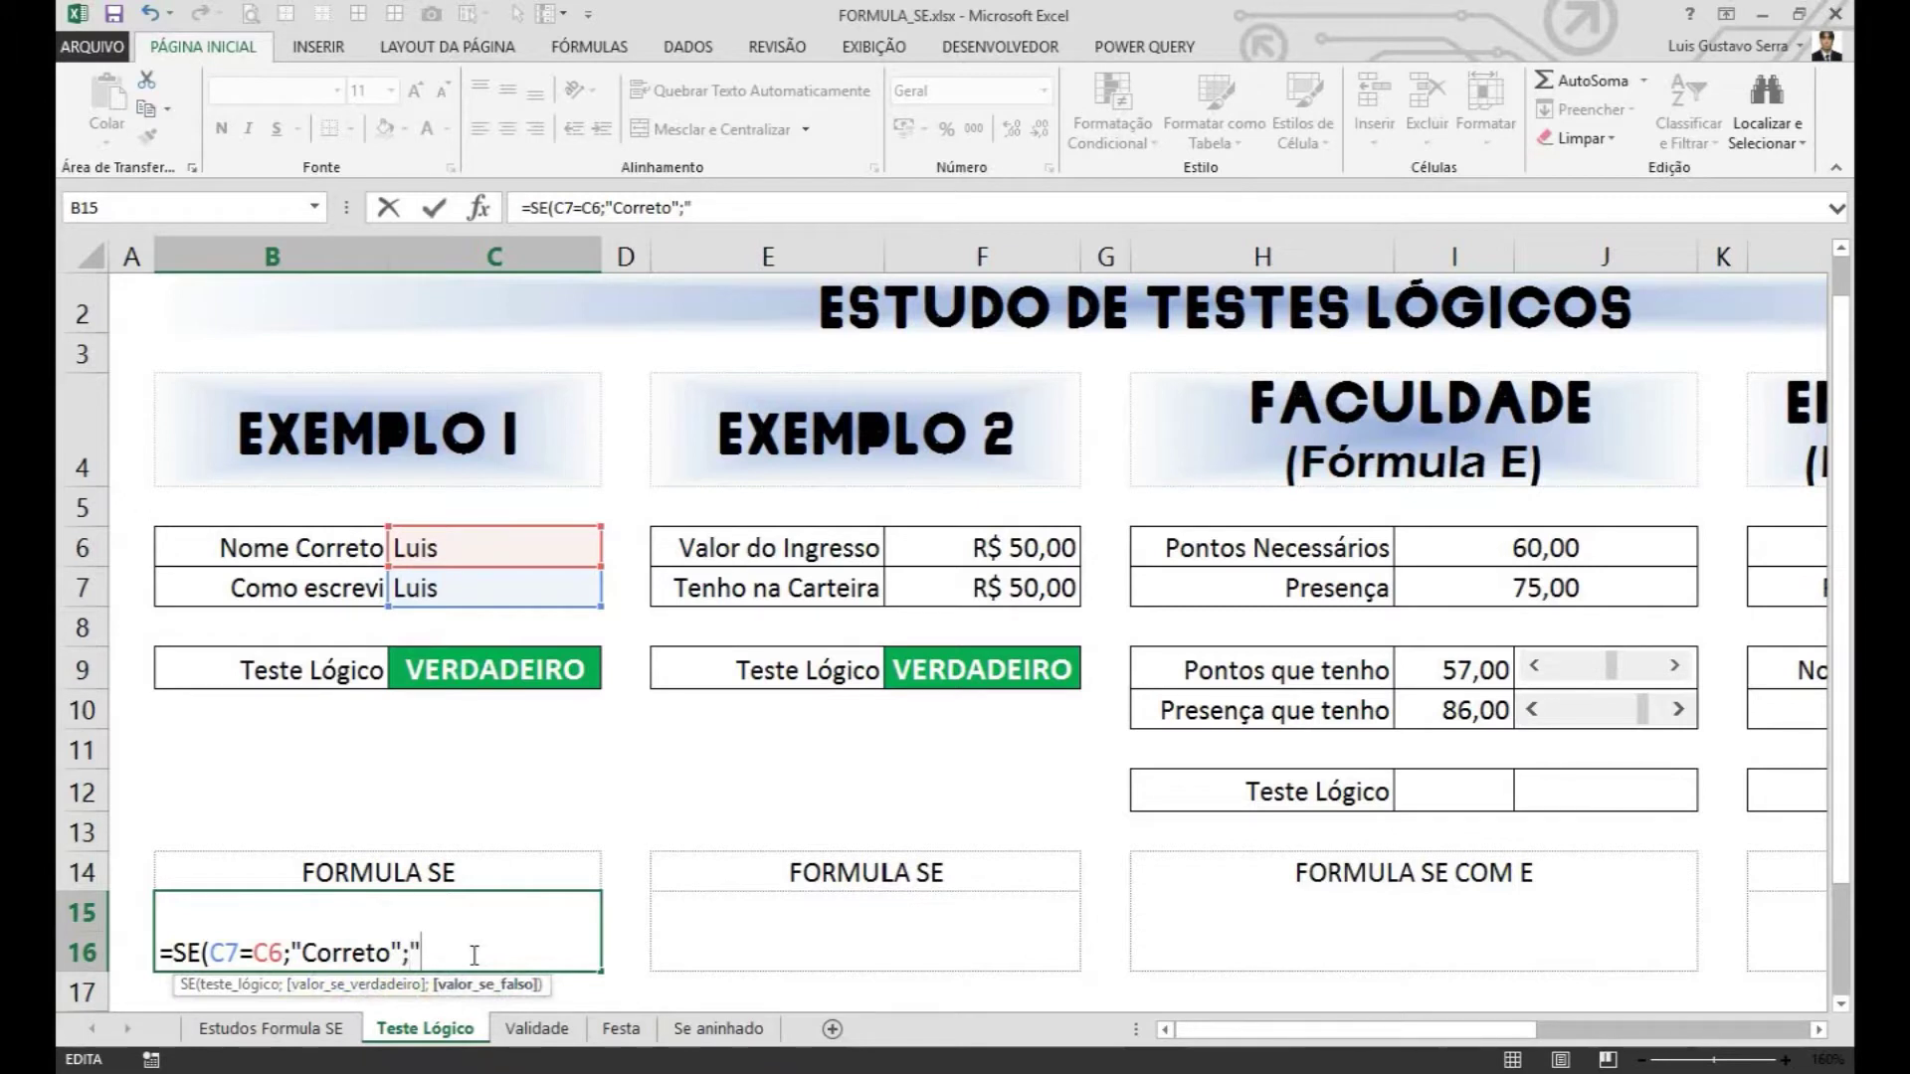
pyautogui.write('ncorreto')
pyautogui.write('")')
pyautogui.press('BackSpace')
pyautogui.write(')')
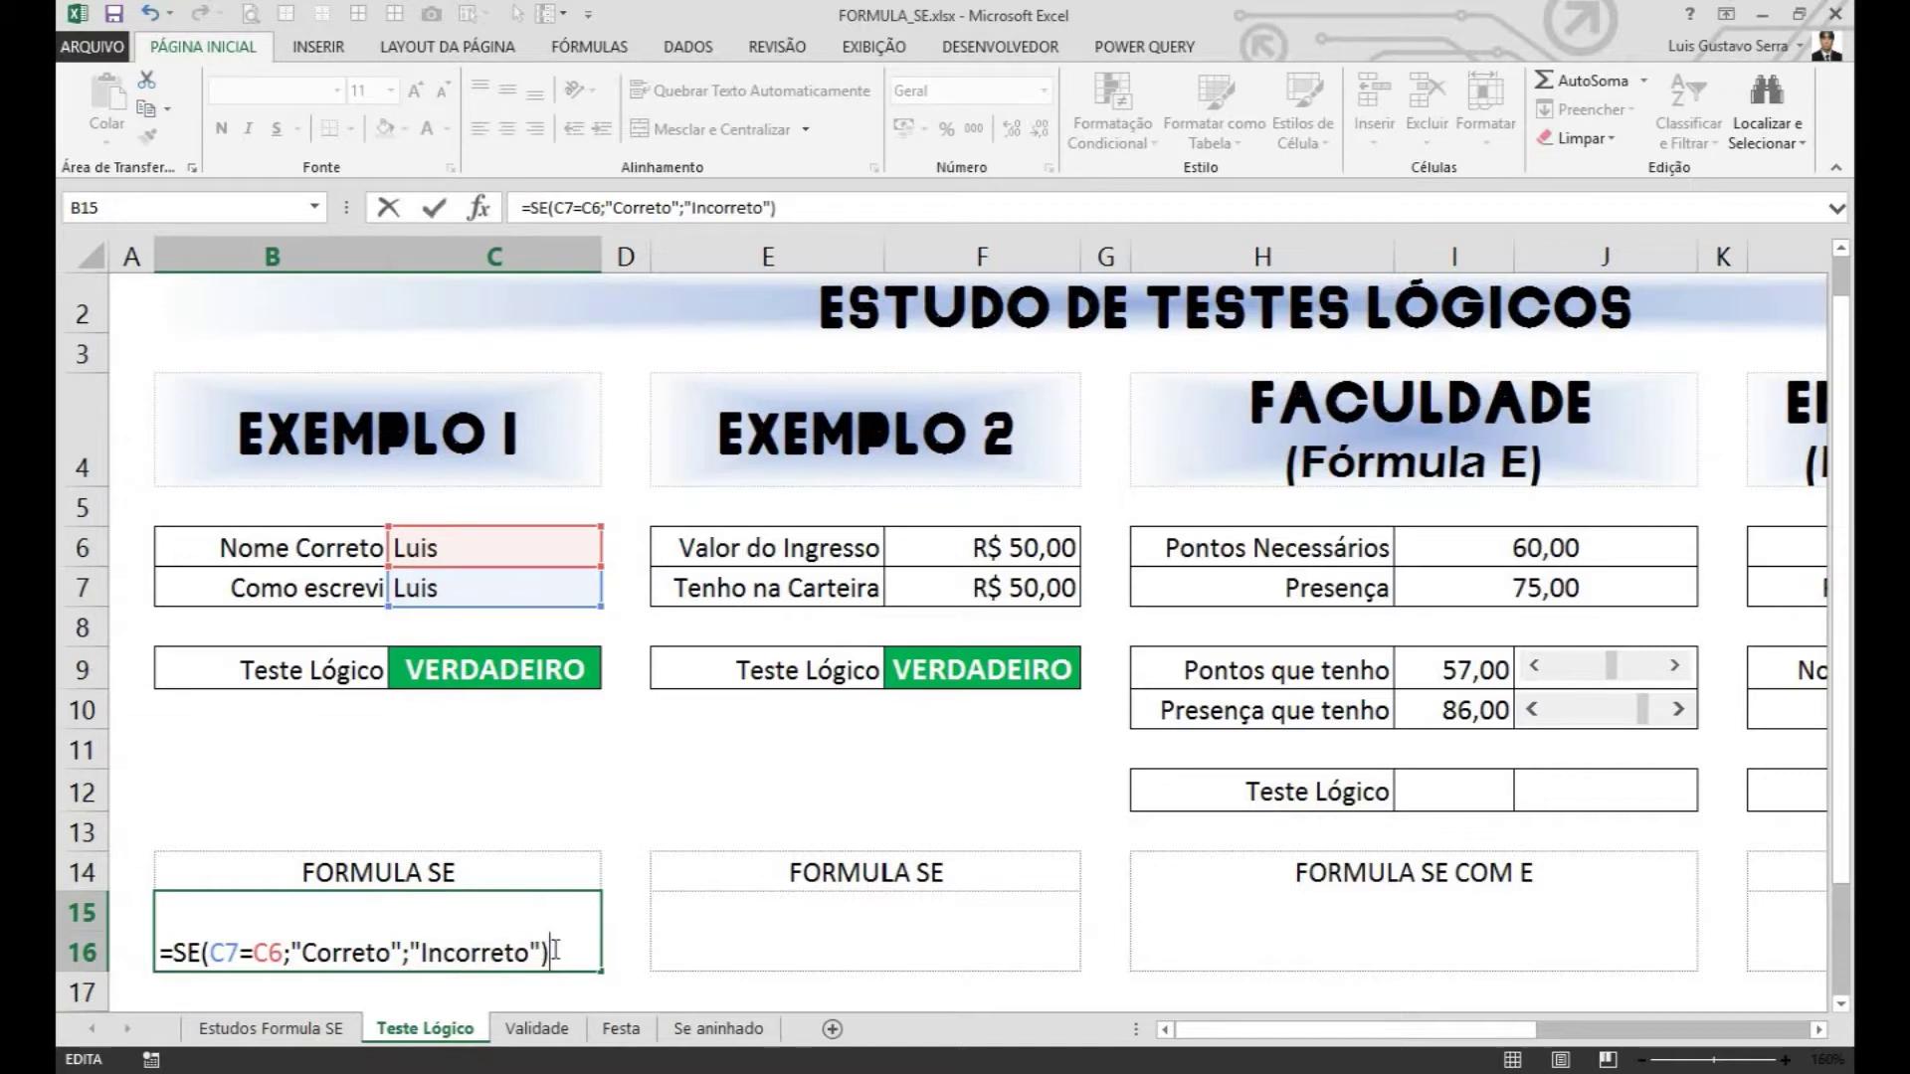
pyautogui.press('Return')
# Step: Center the result in Exemplo 1's FORMULA SE cell B15 both vertically and horizontally
pyautogui.click(524, 930)
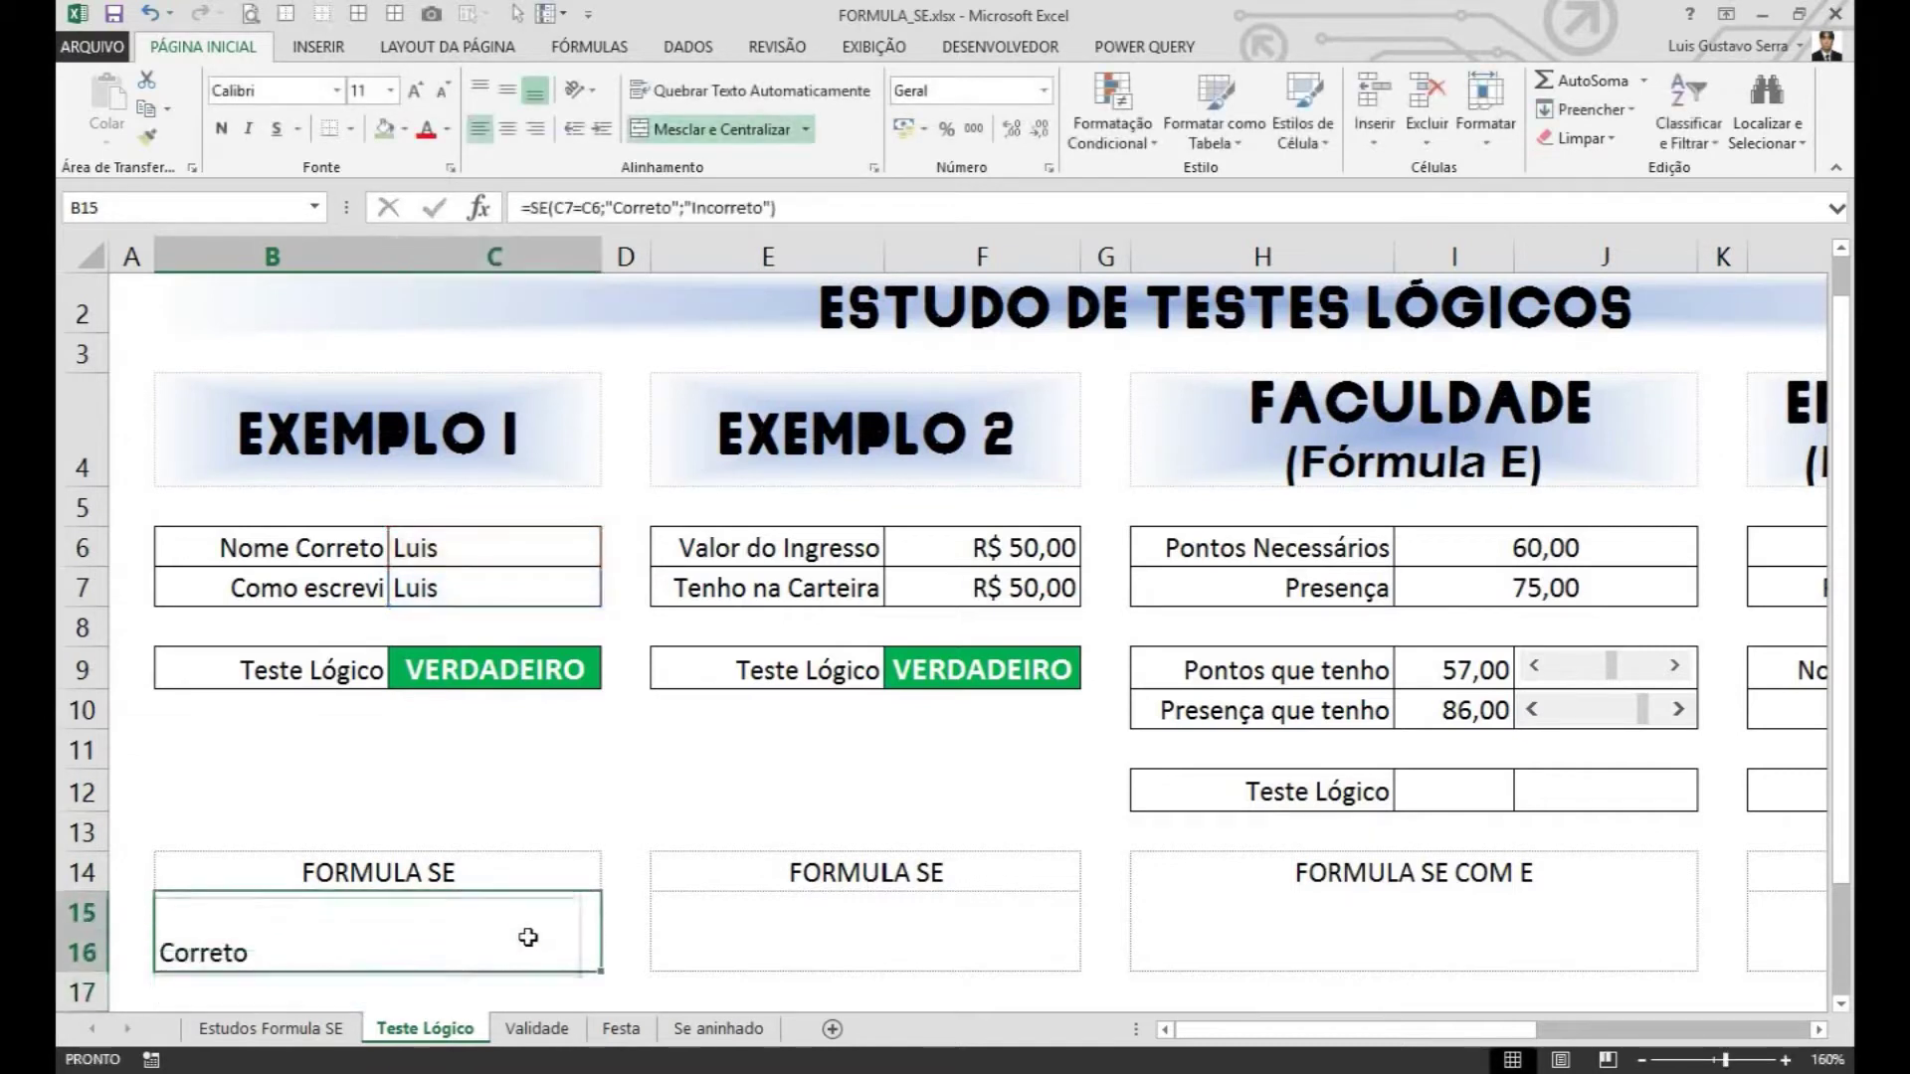
pyautogui.click(508, 91)
pyautogui.click(508, 129)
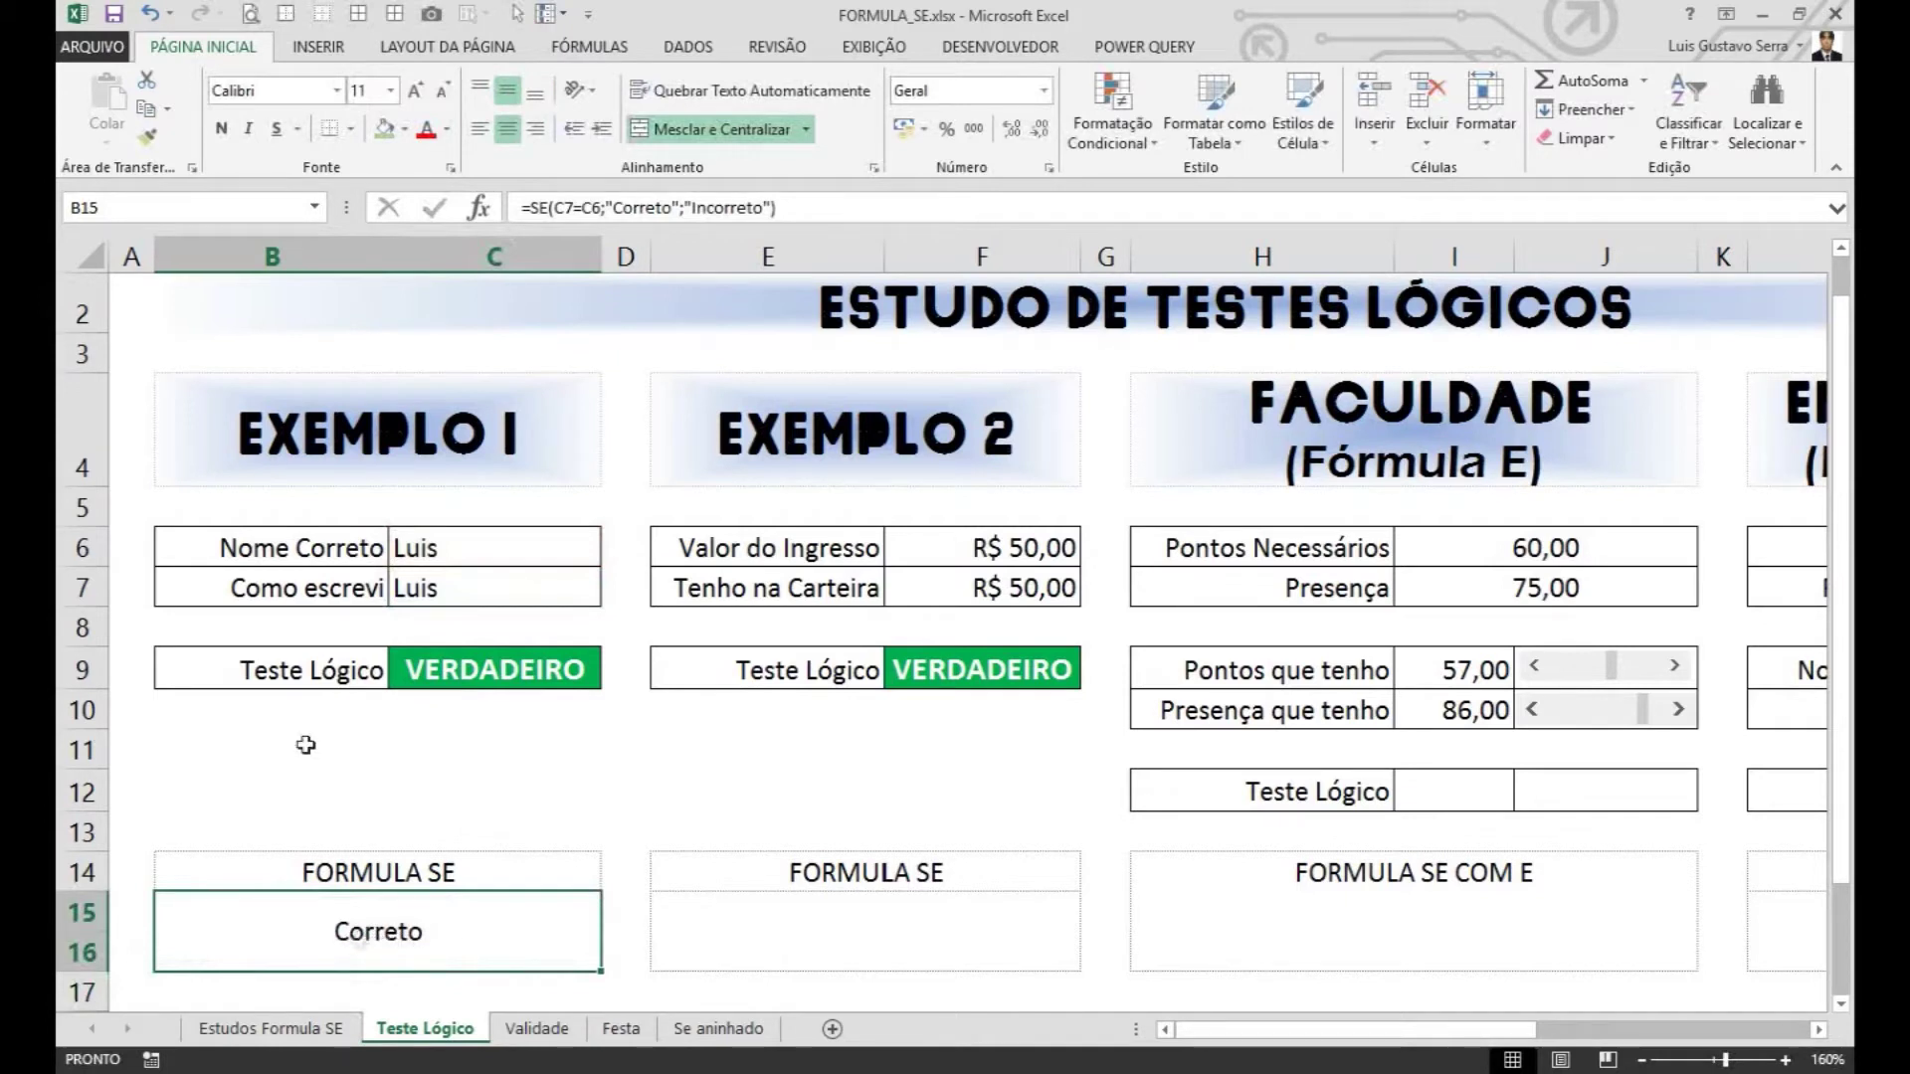
# Step: Enter a different first name in C7 to test Exemplo 1's SE formula, and check B15
pyautogui.click(452, 592)
pyautogui.write('Zé')
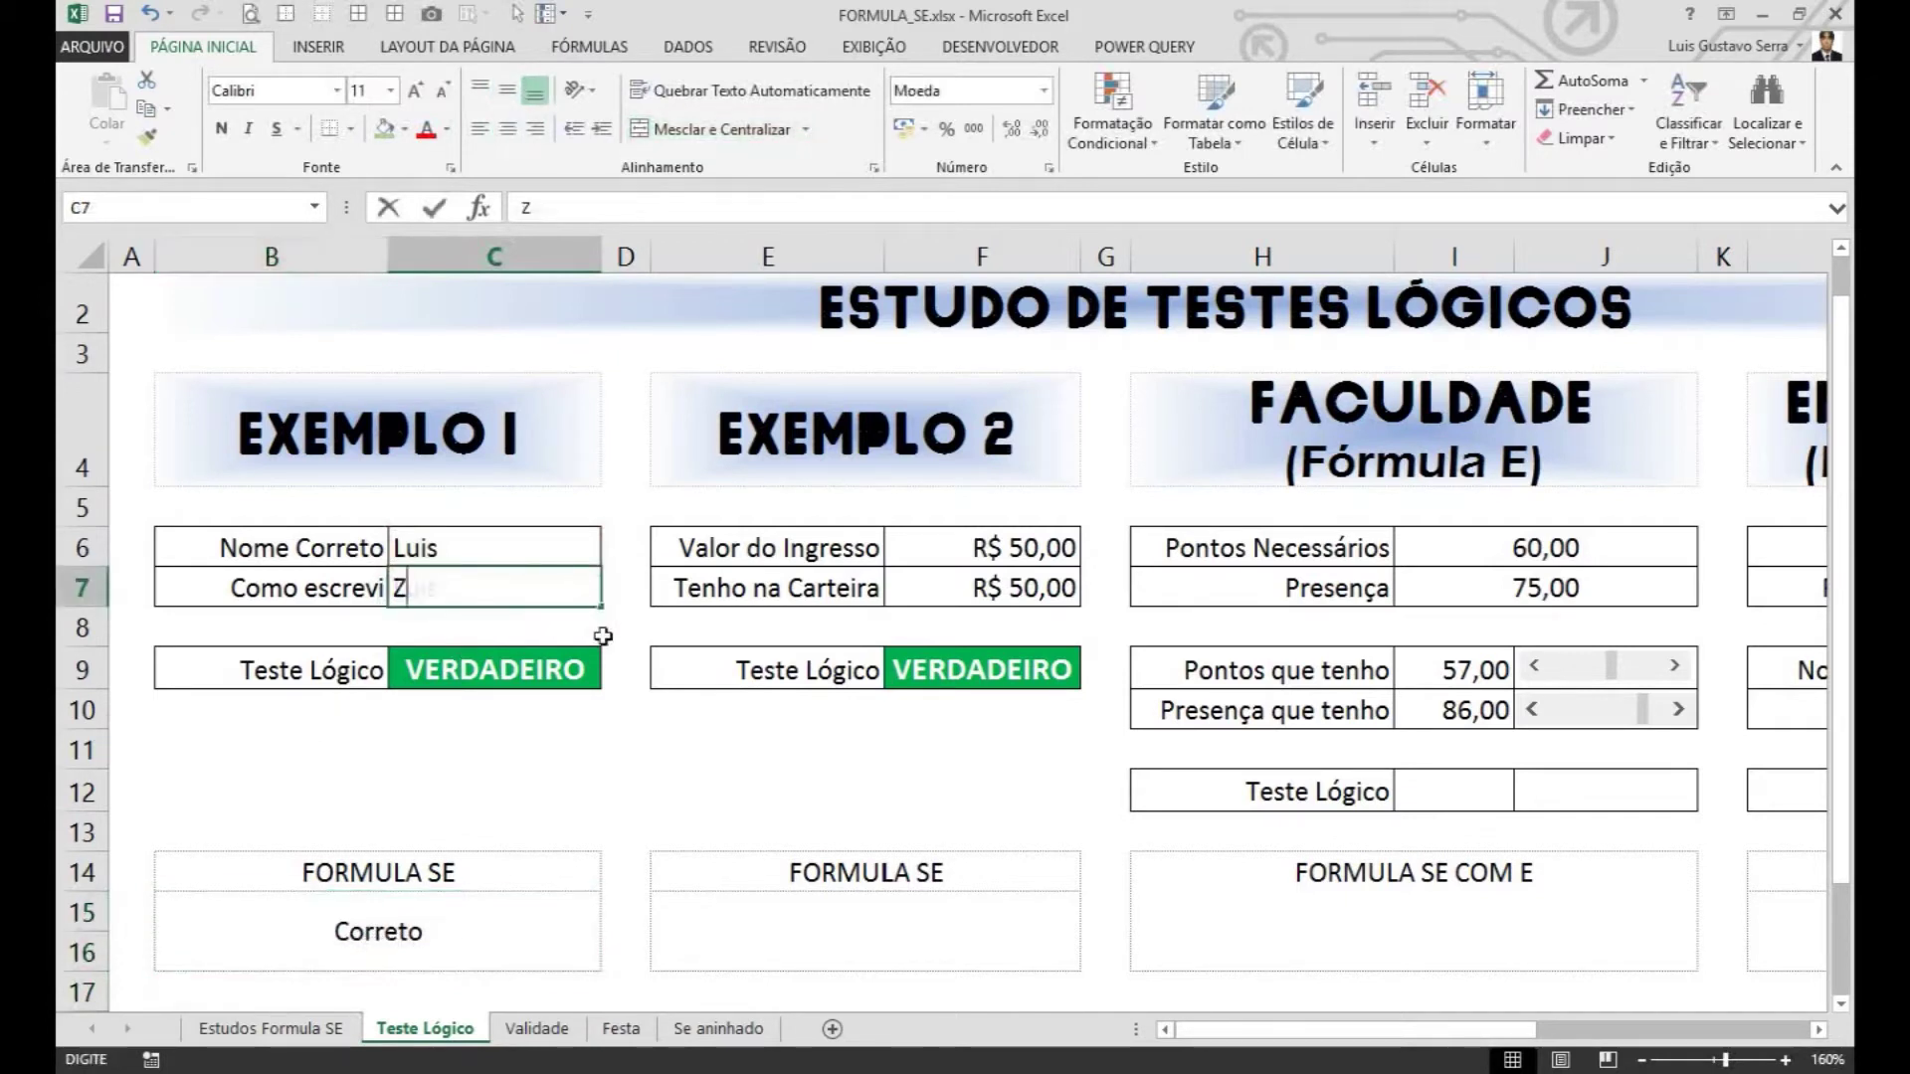
pyautogui.press('Return')
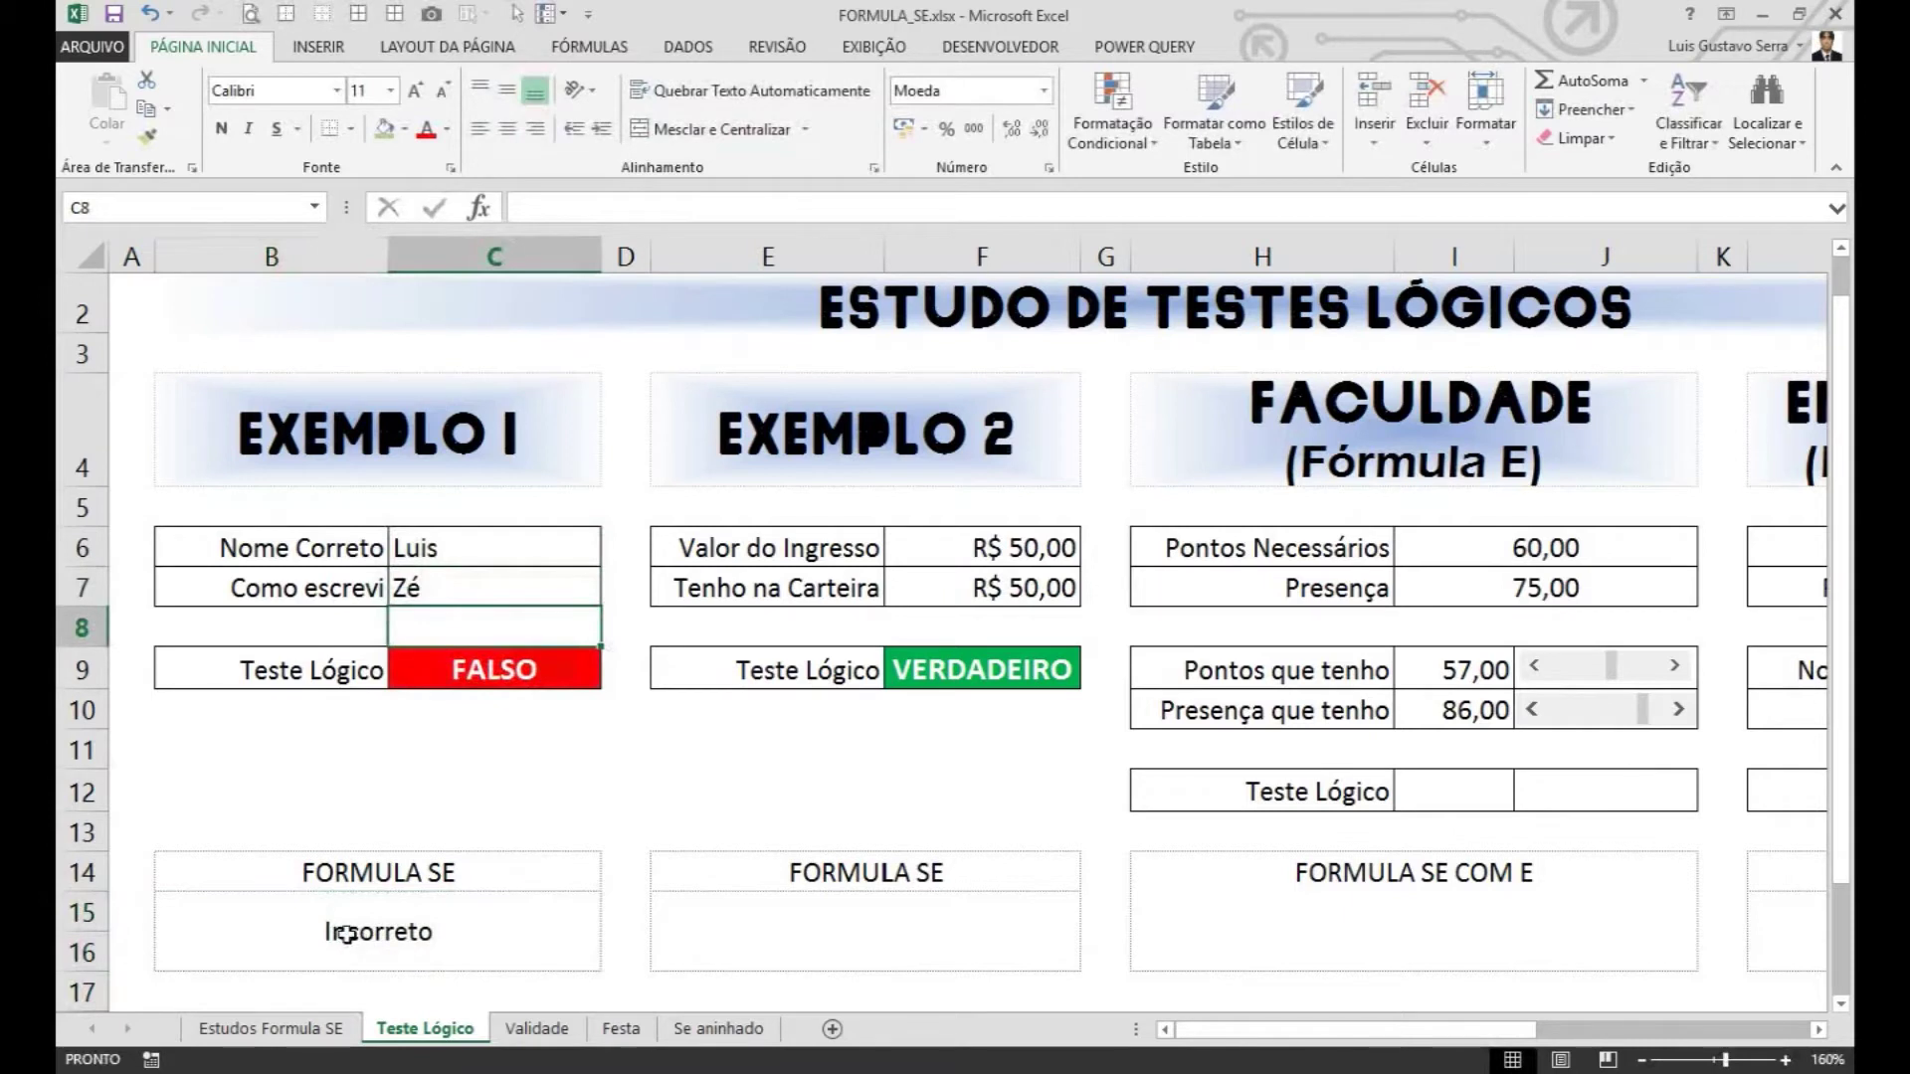
pyautogui.click(346, 933)
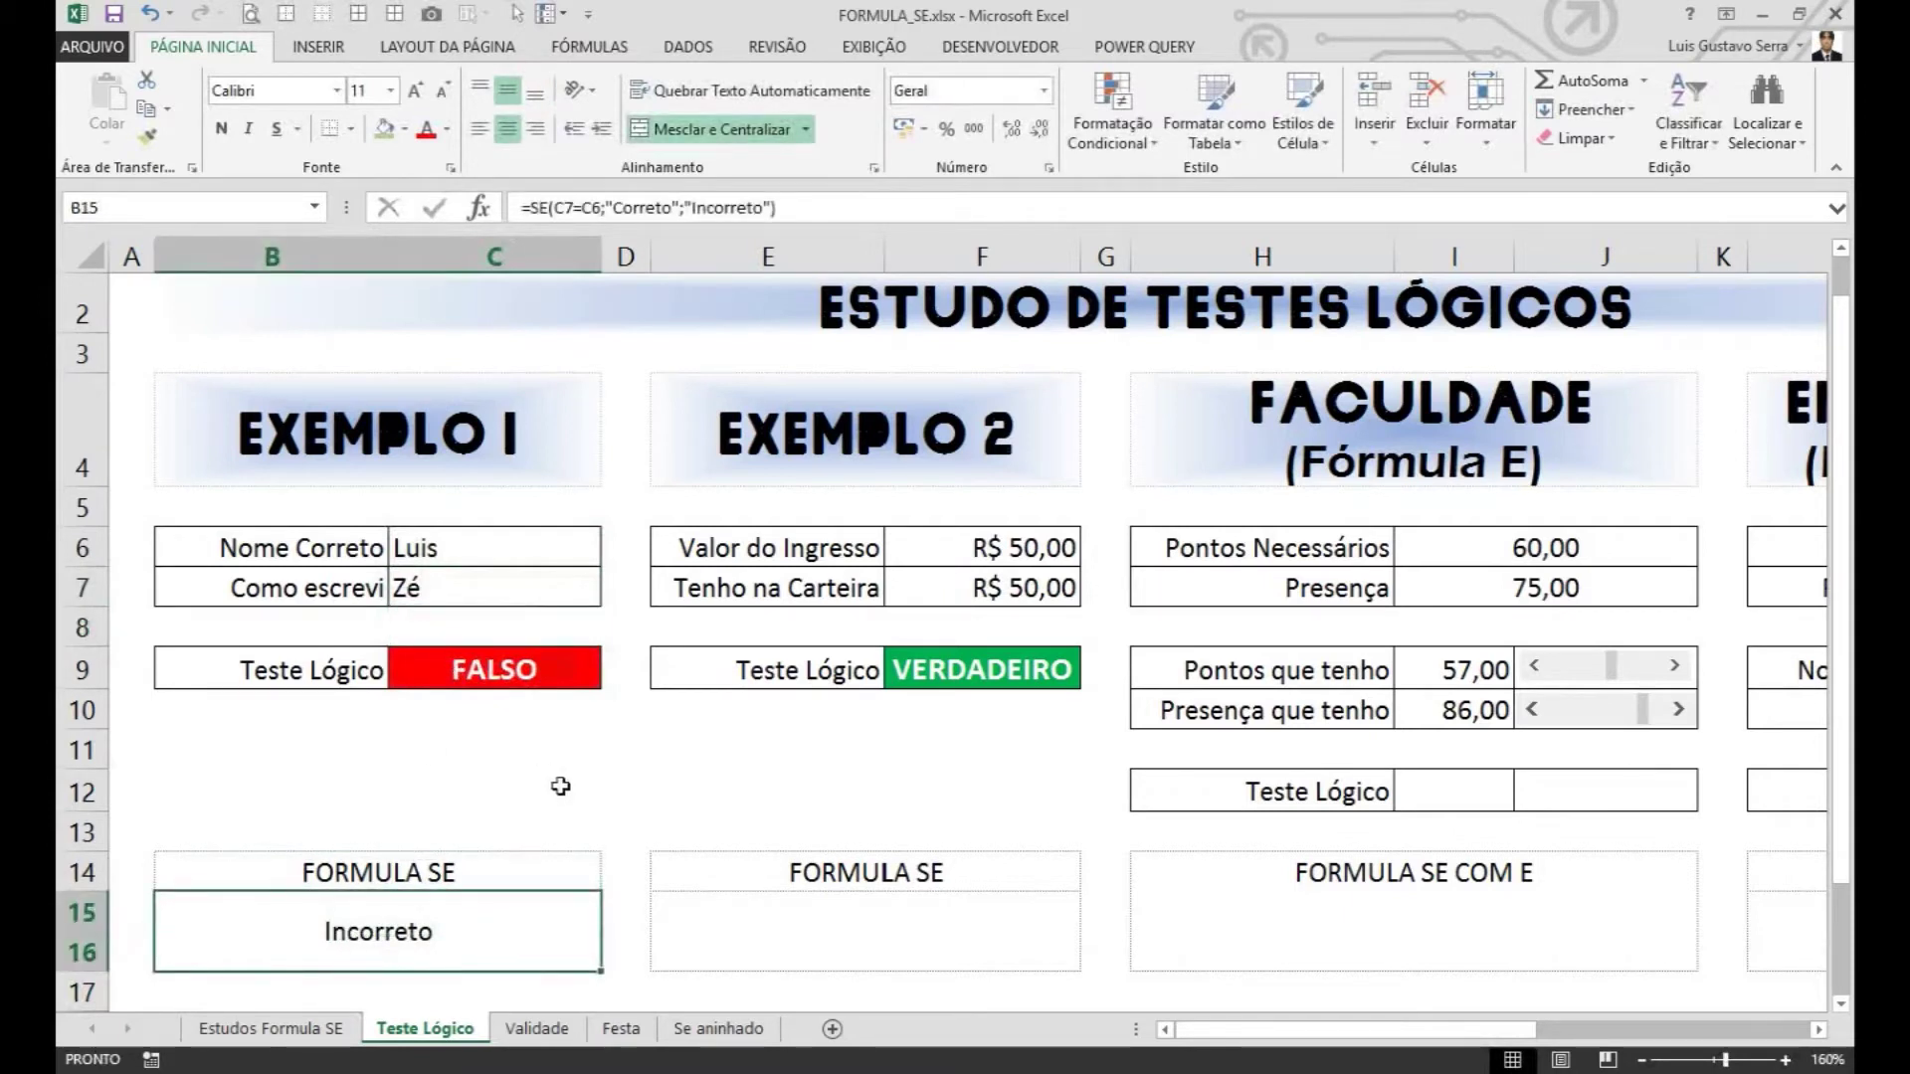
# Step: Start a SE formula in Exemplo 2's FORMULA SE cell E15 with F7>=F6 as its logical test
pyautogui.click(961, 925)
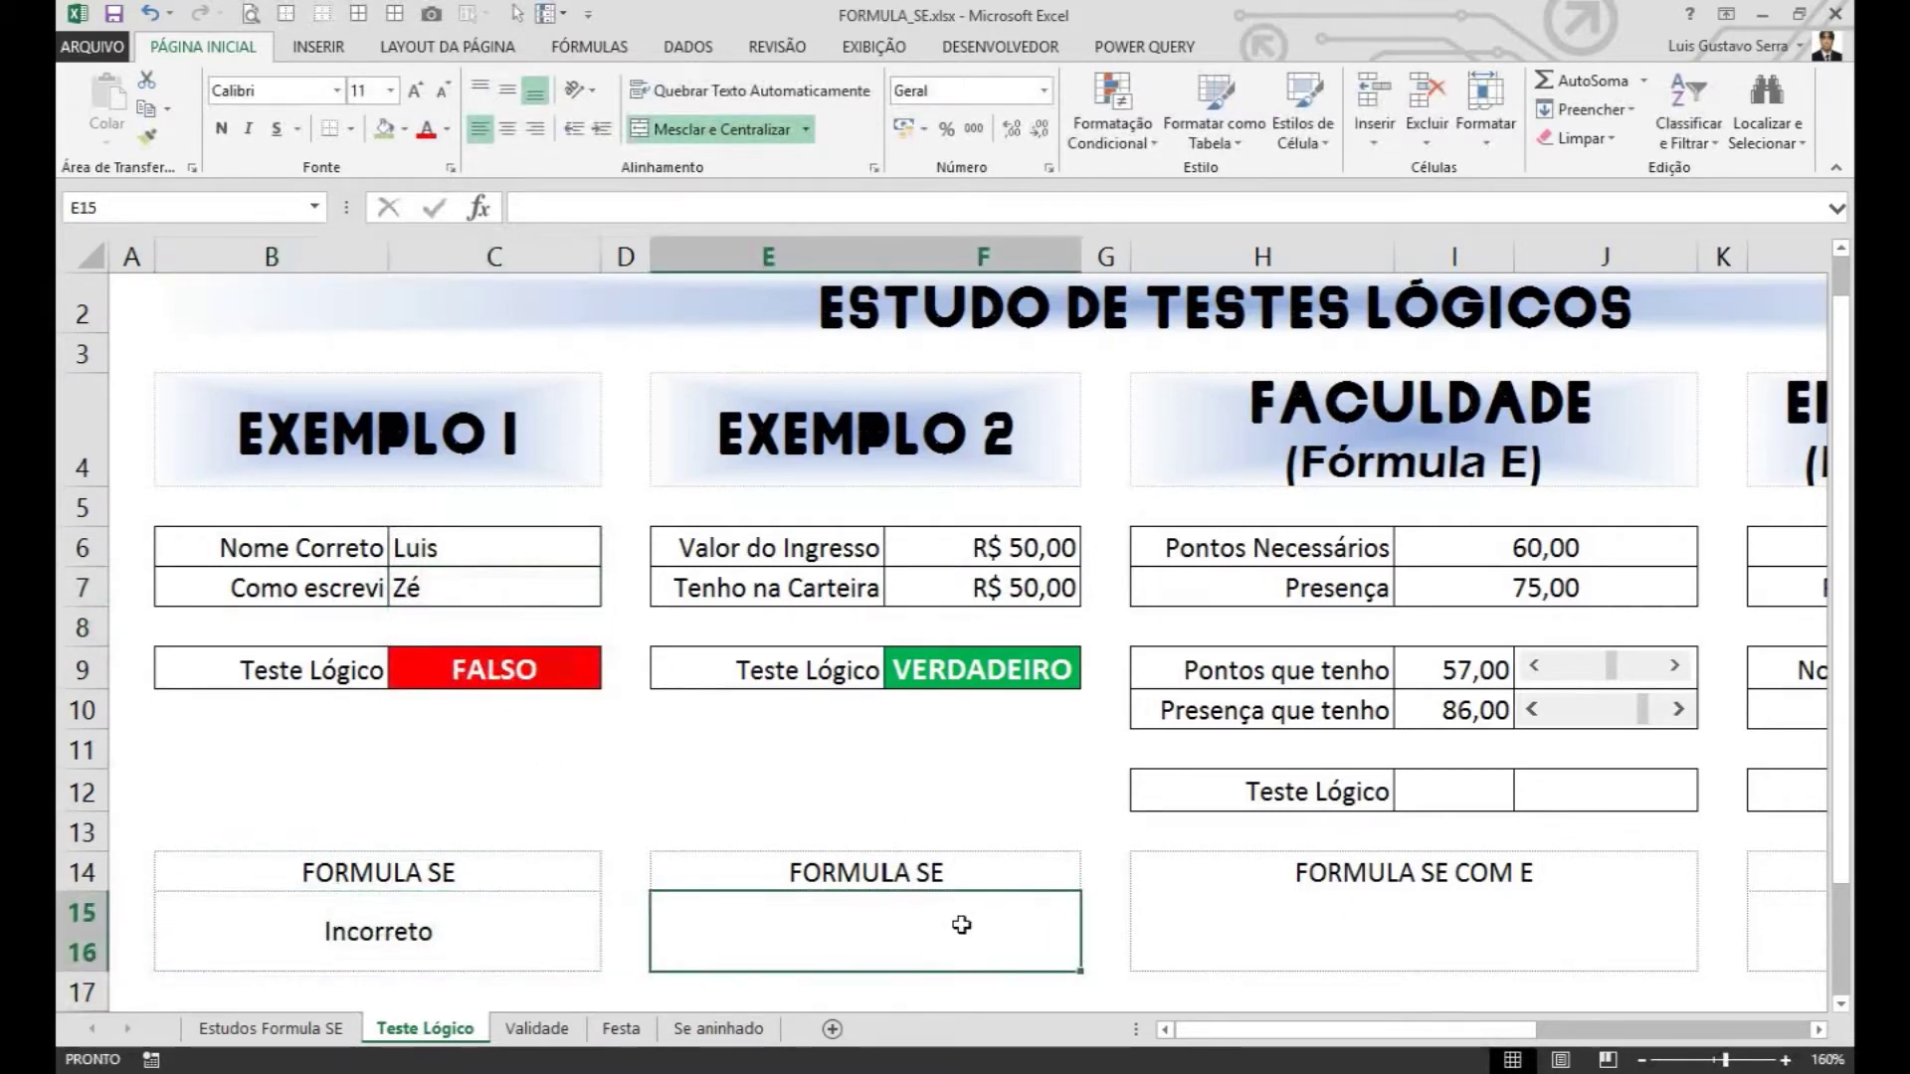
pyautogui.write('=SE(')
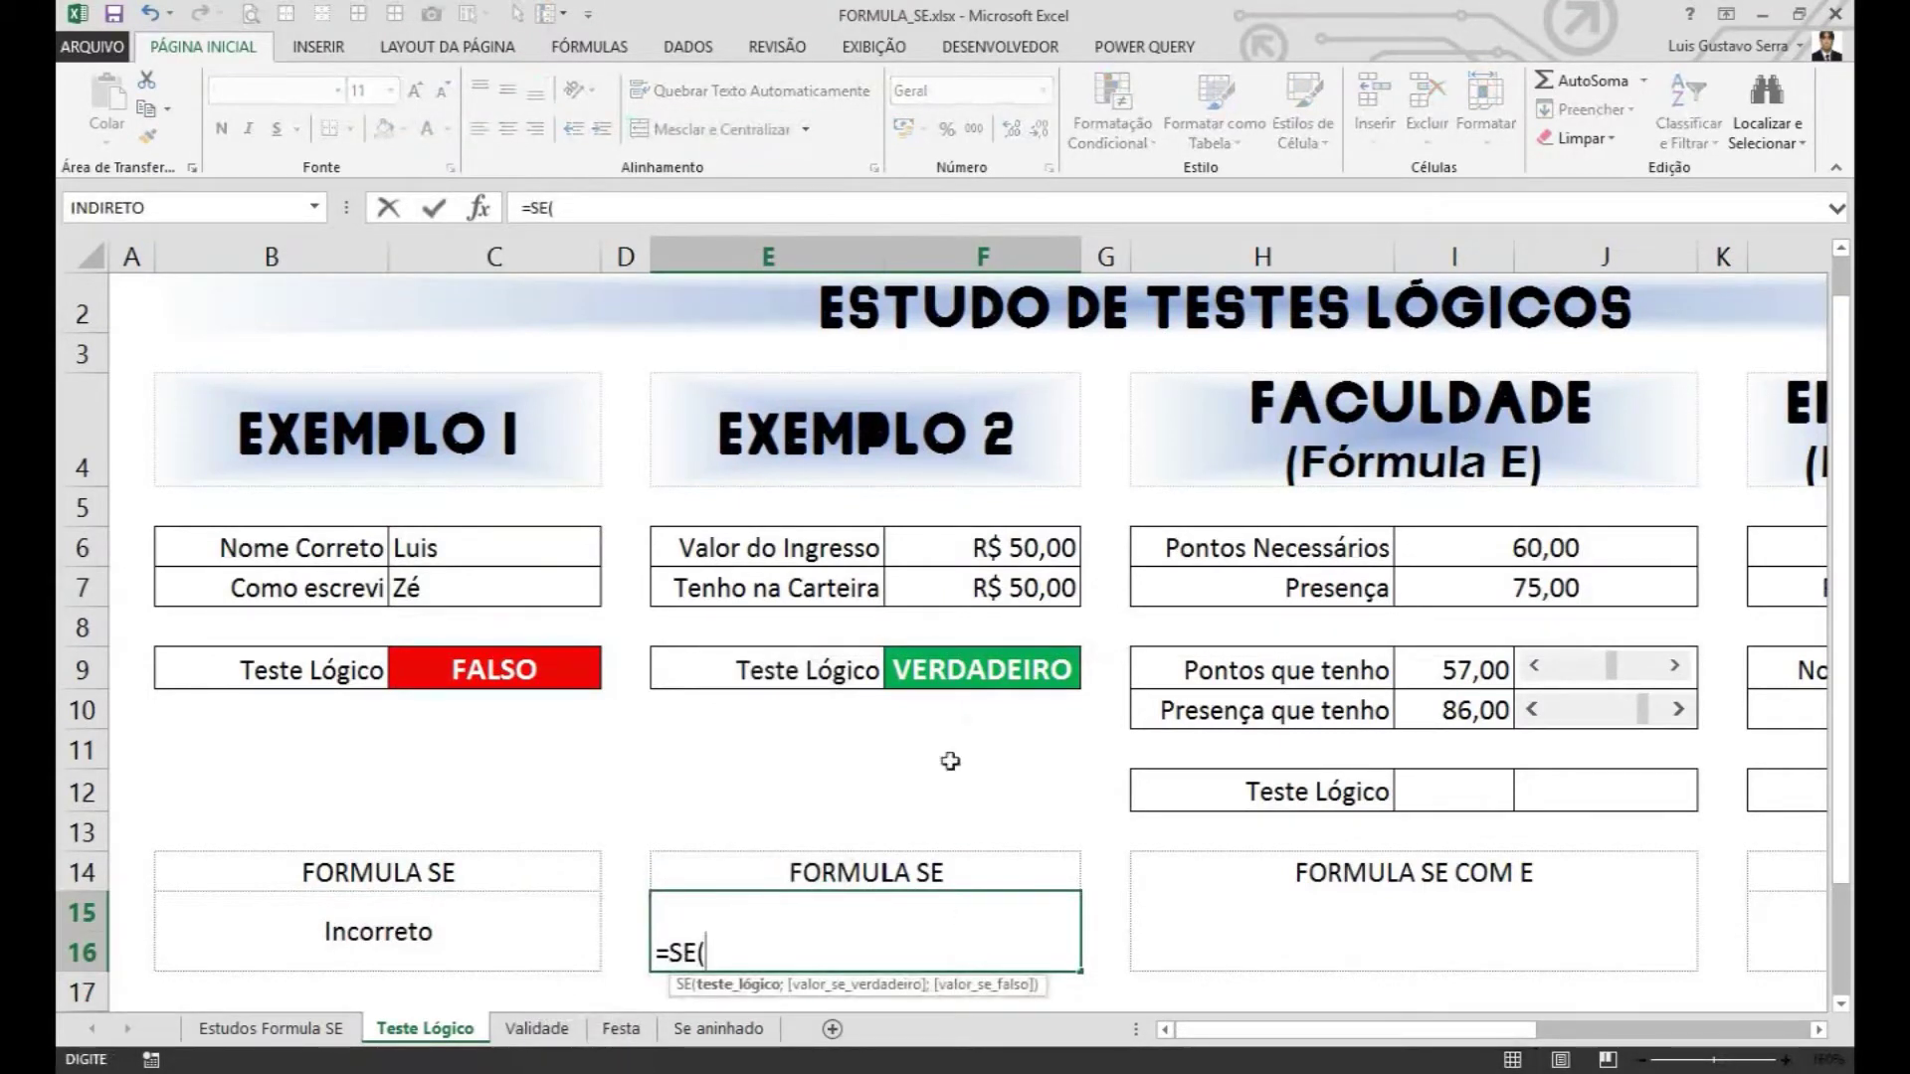
pyautogui.click(988, 588)
pyautogui.write('>=')
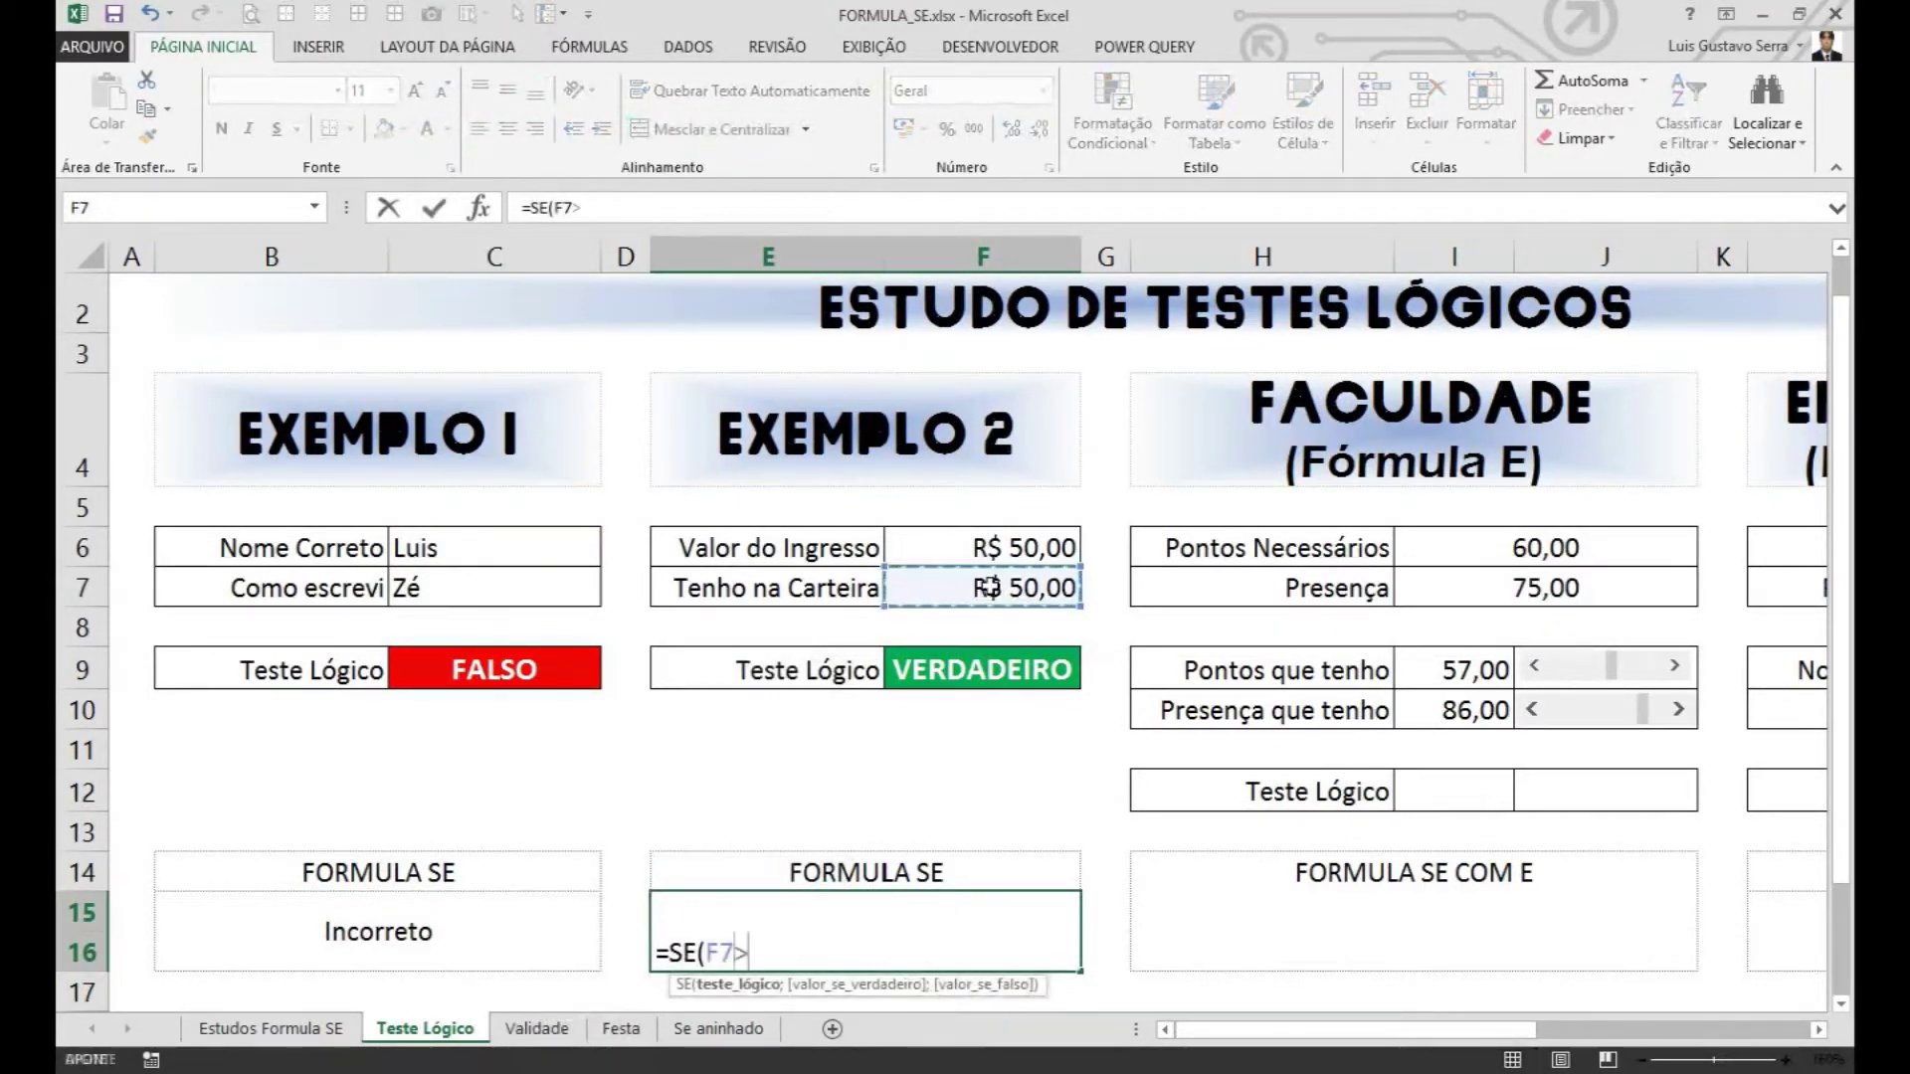
pyautogui.click(1041, 551)
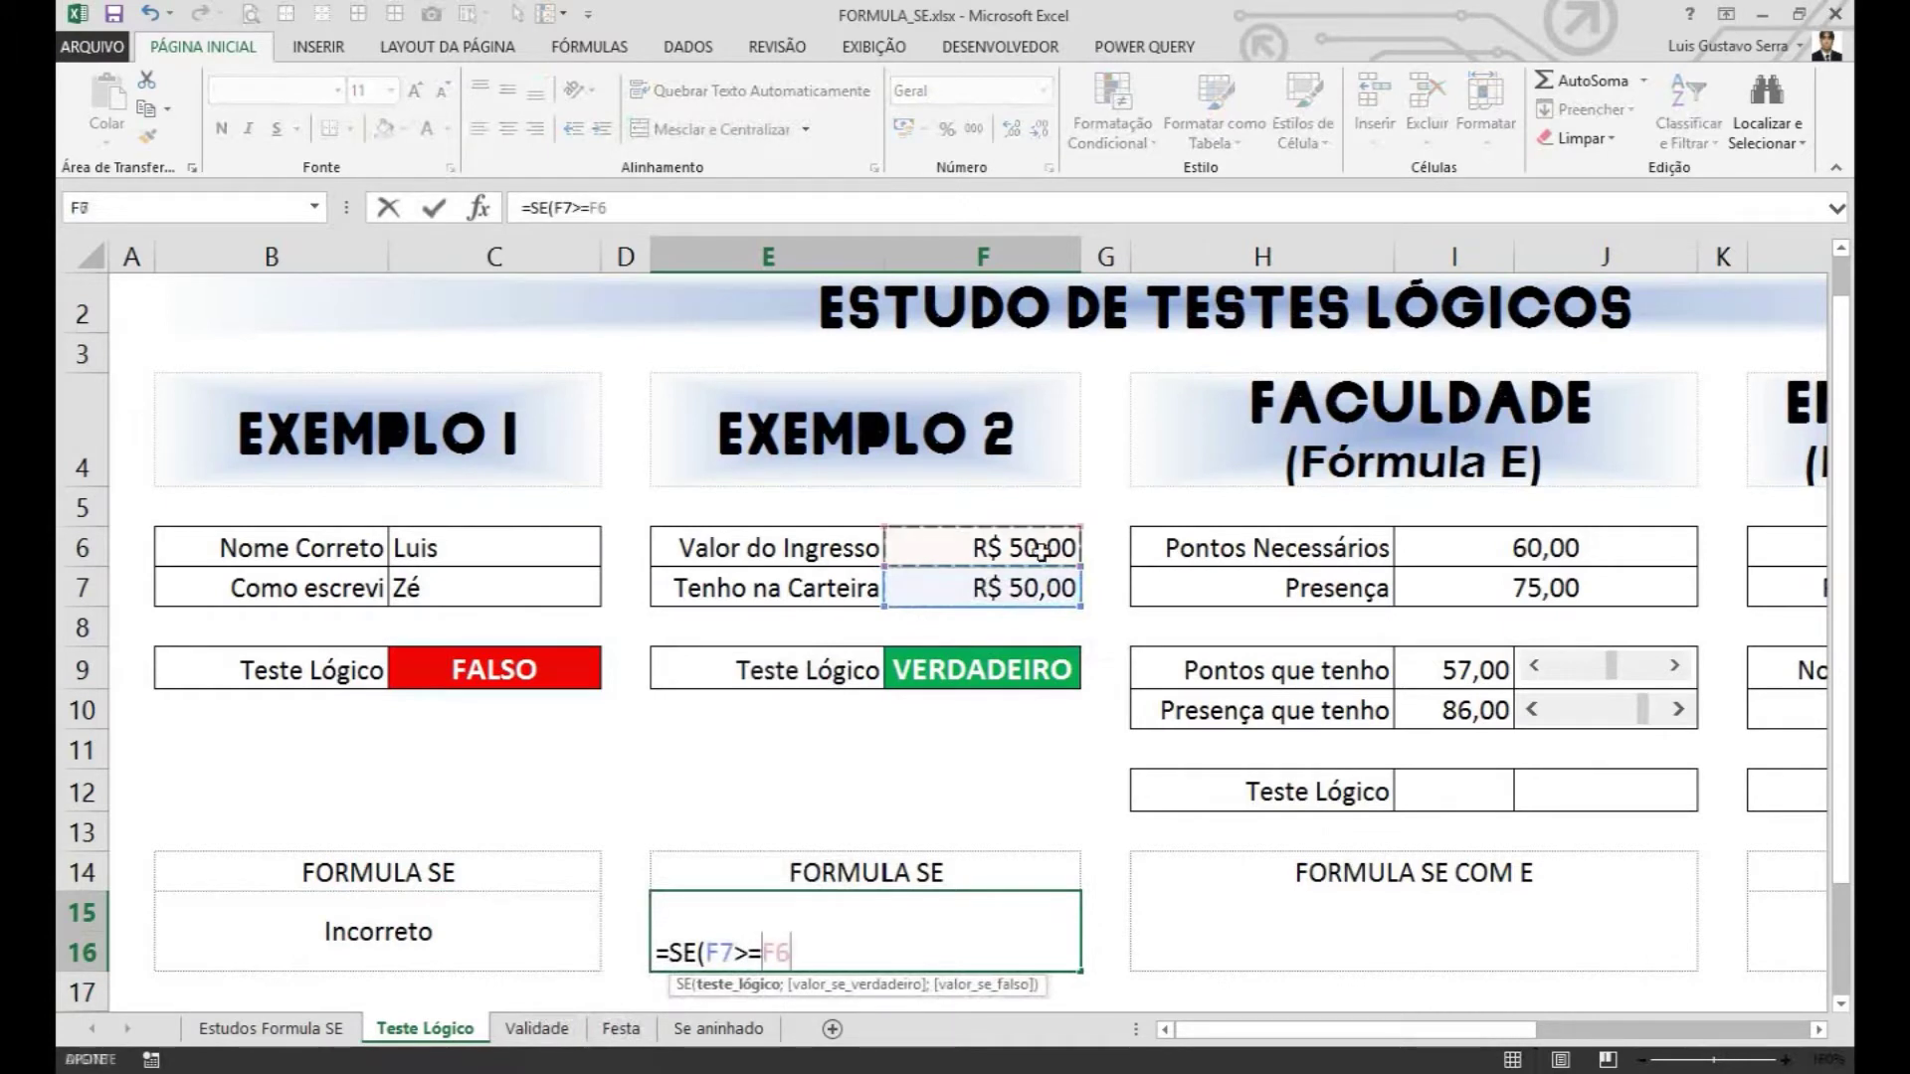
pyautogui.write(';')
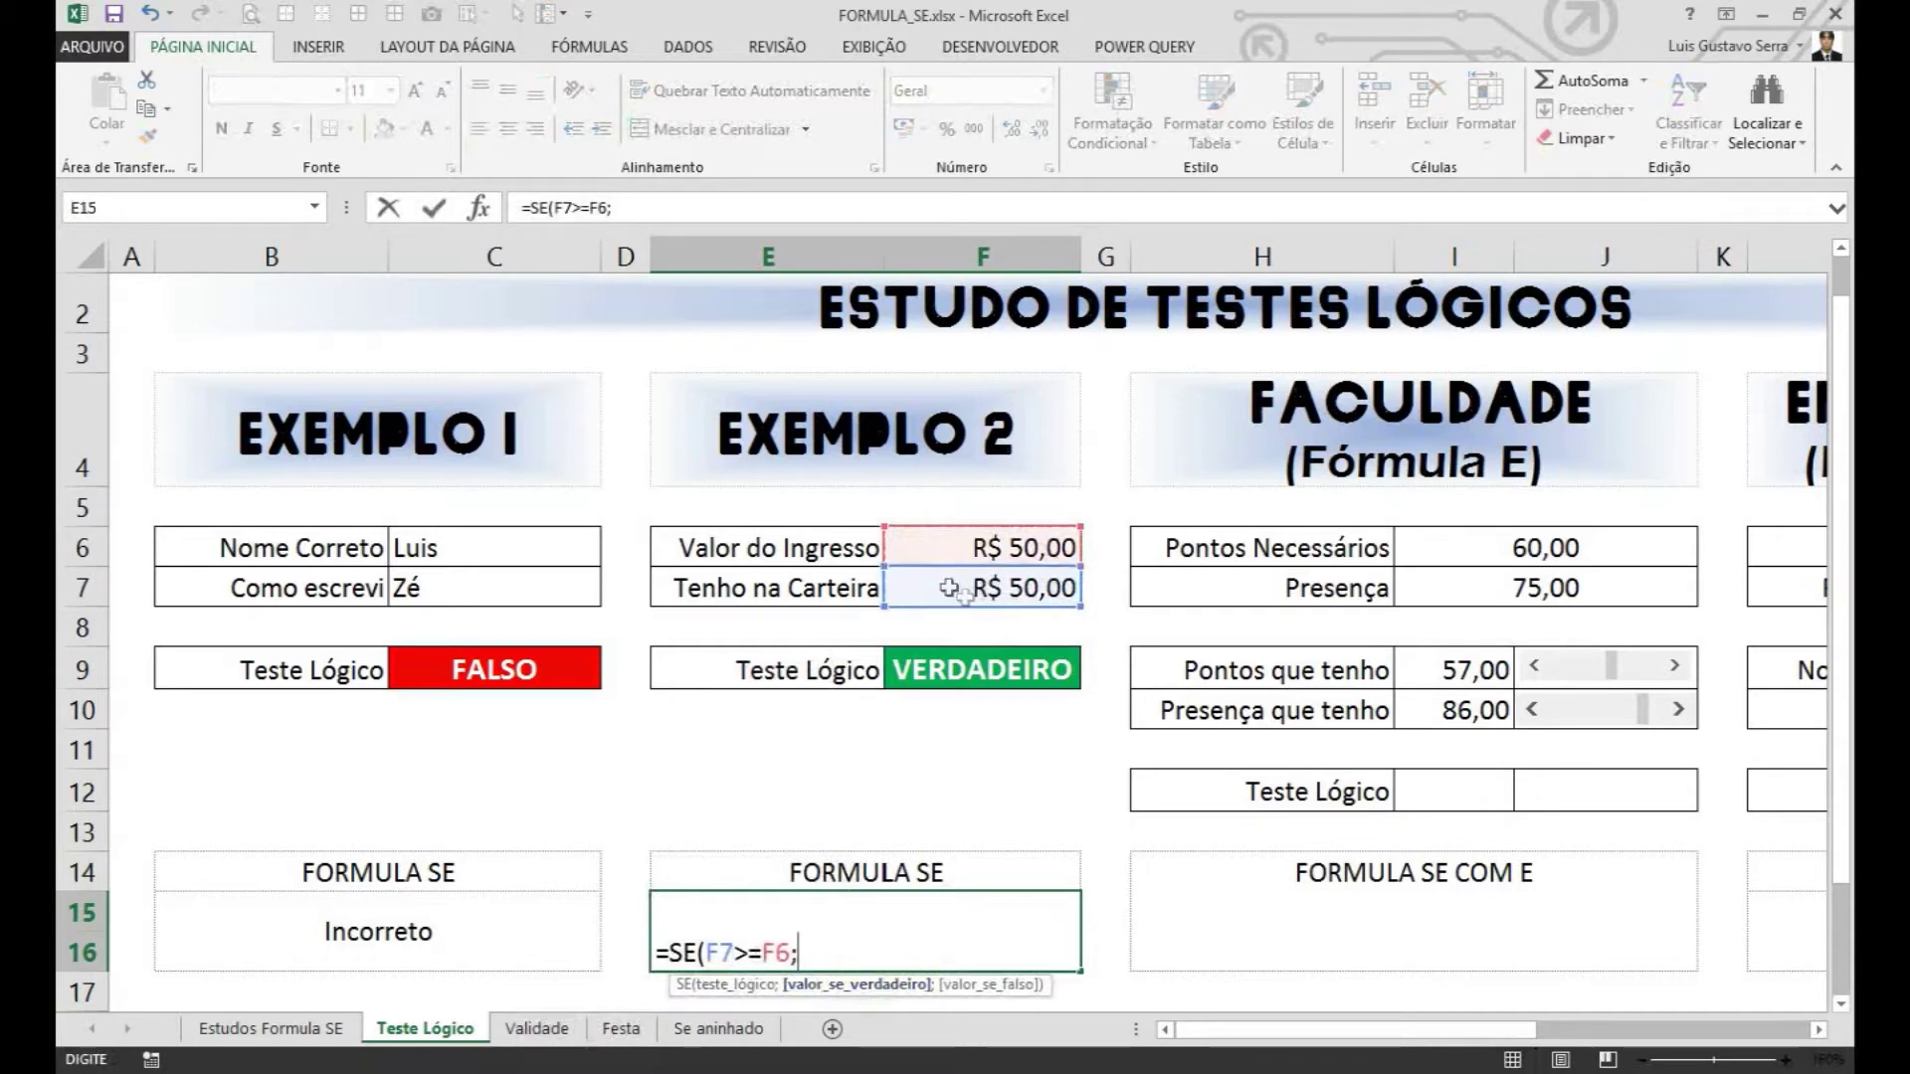
# Step: Complete E15's SE formula with "Posso ir" as the value if true and "Não vai dar" as the value if false
pyautogui.write('"Posso')
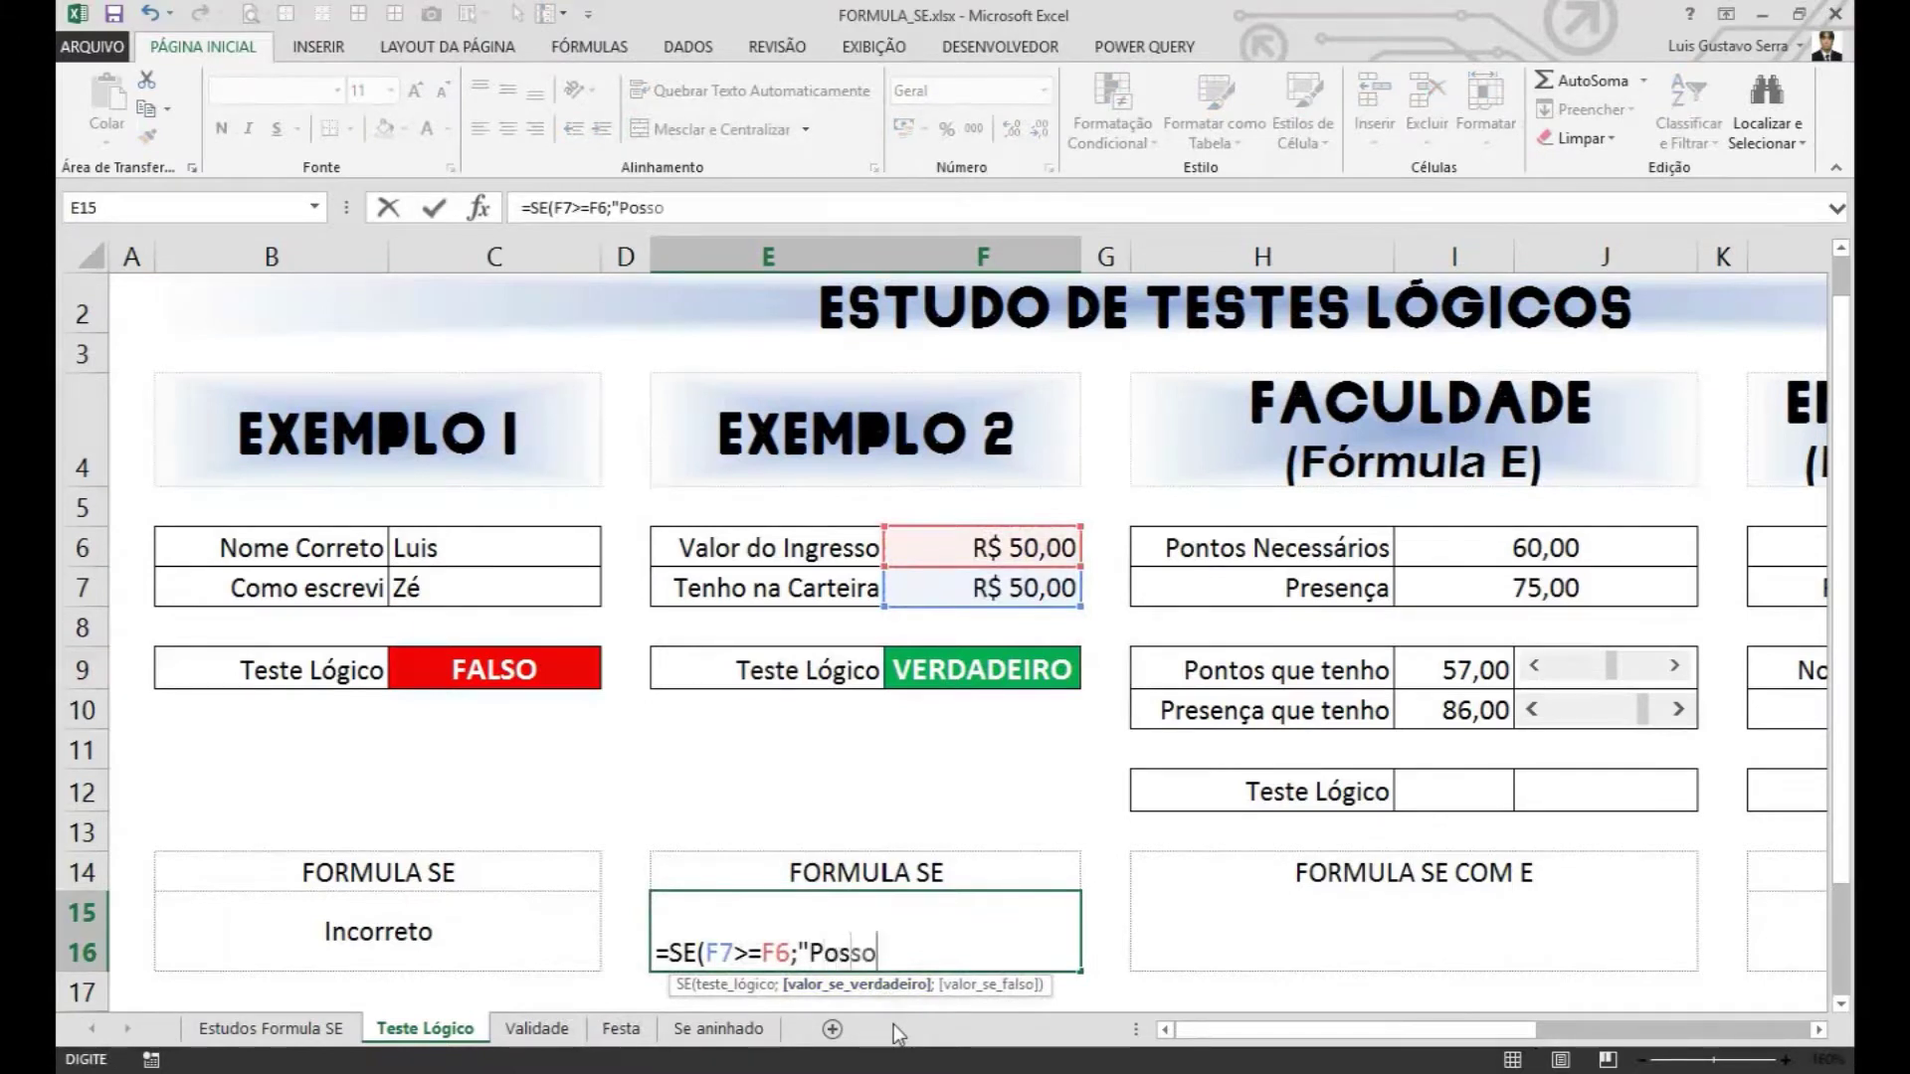
pyautogui.write(' ir"')
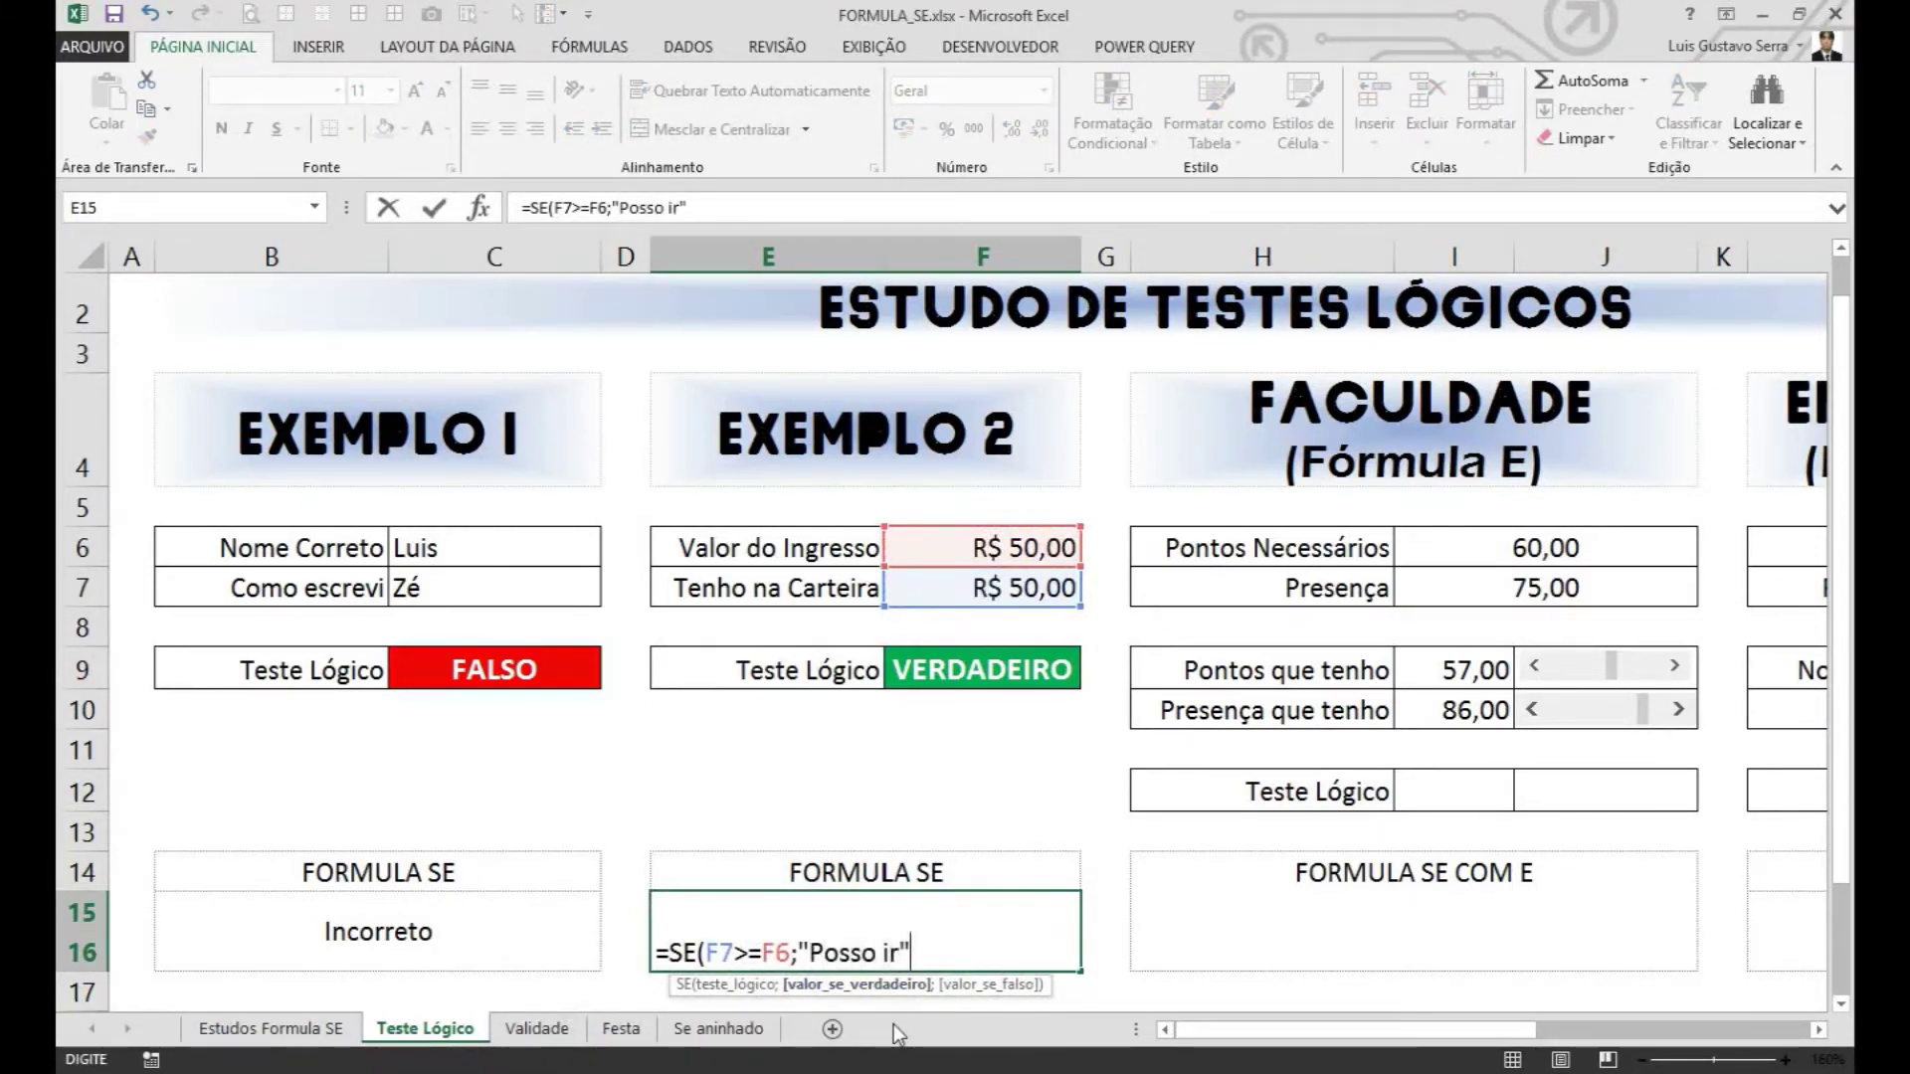
pyautogui.write(';')
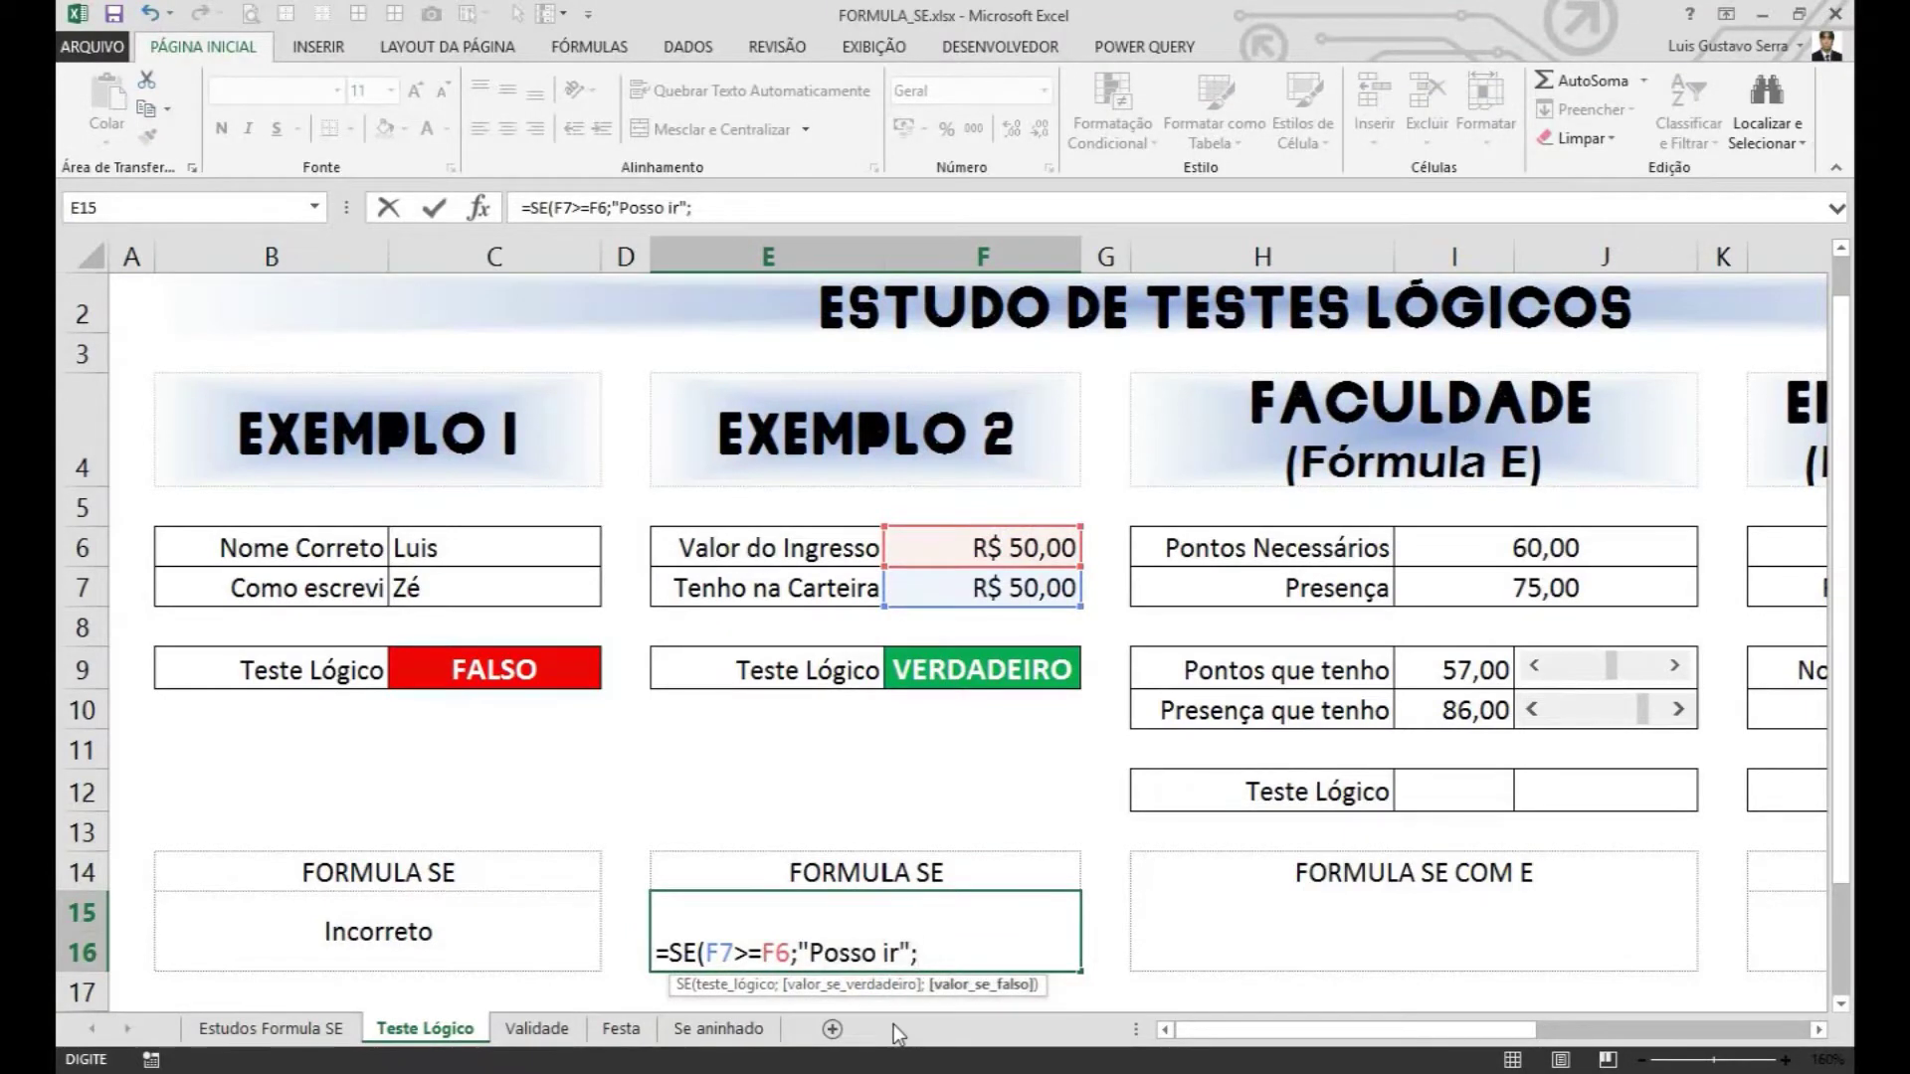
pyautogui.write('"Não vai dar')
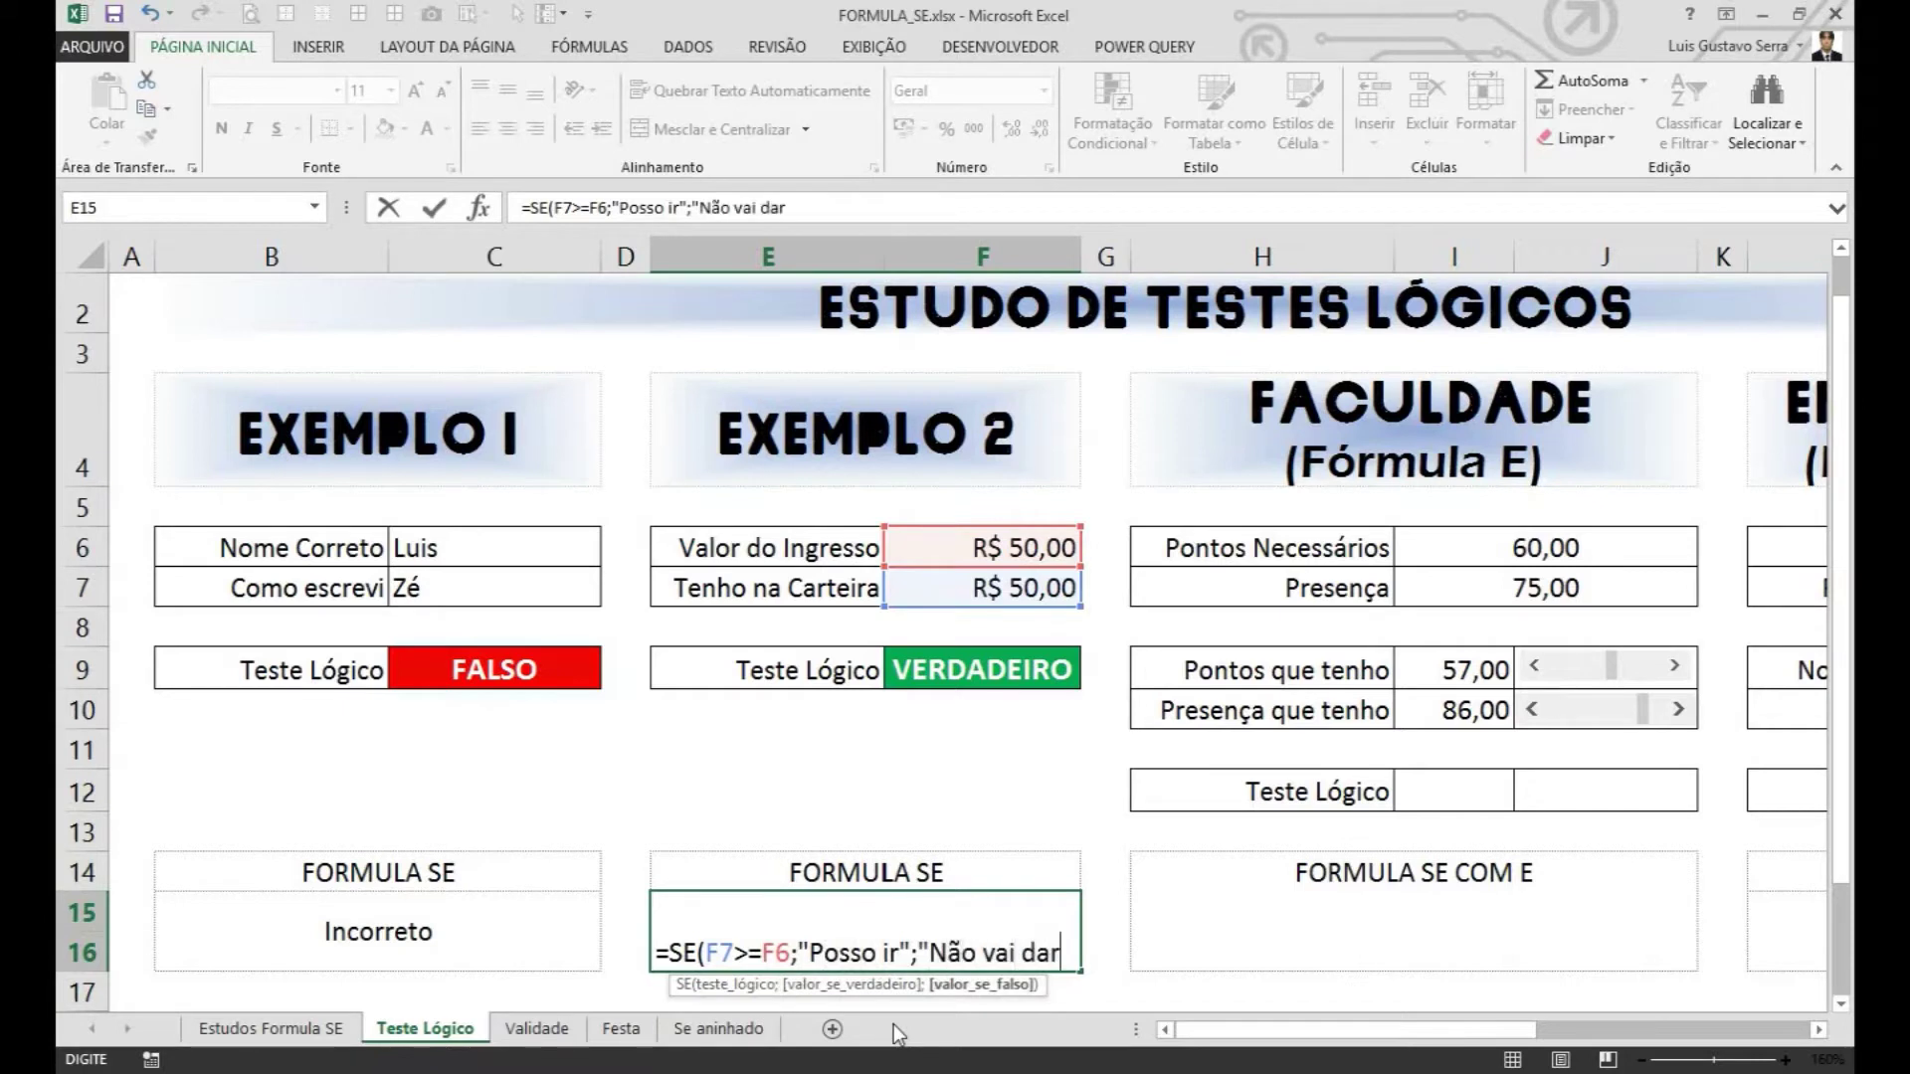
pyautogui.write('")')
pyautogui.press('Return')
# Step: Center the result in Exemplo 2's FORMULA SE cell E15 both vertically and horizontally
pyautogui.press('Up')
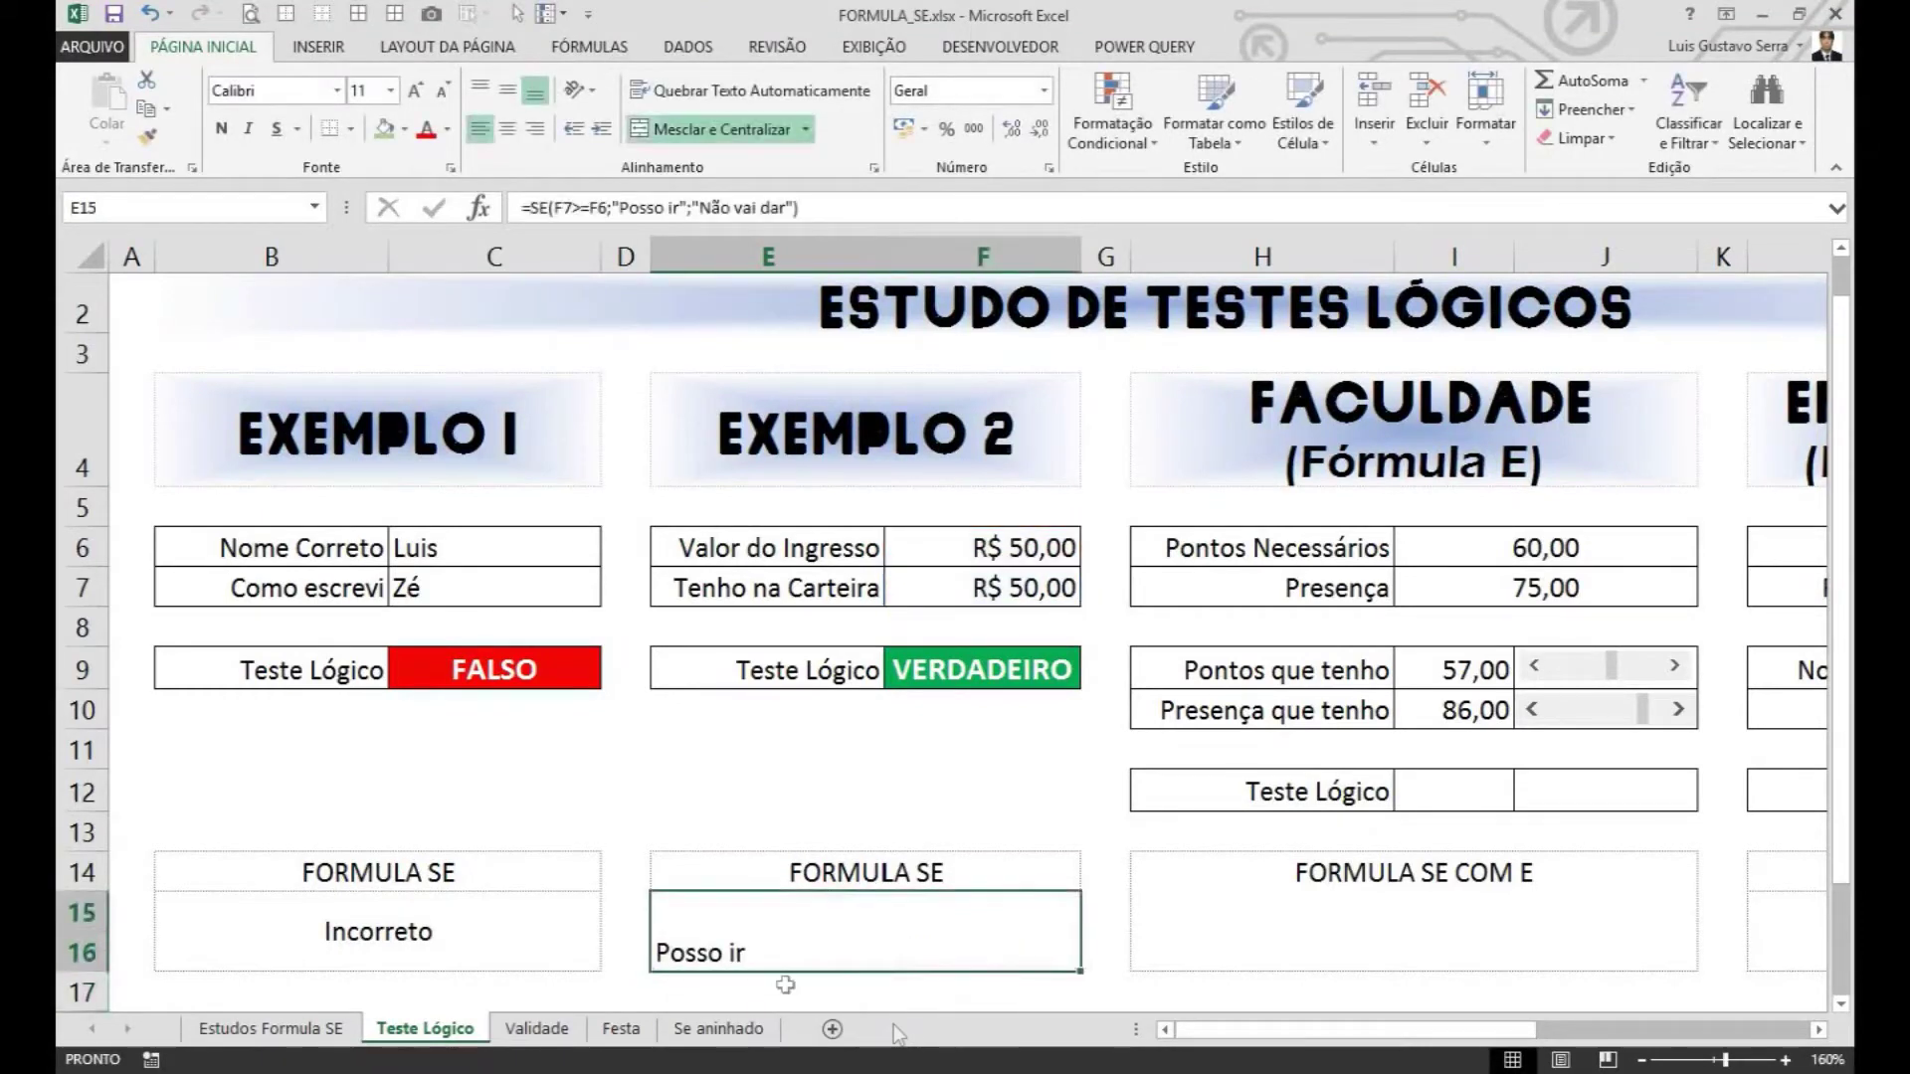
pyautogui.click(507, 90)
pyautogui.click(509, 128)
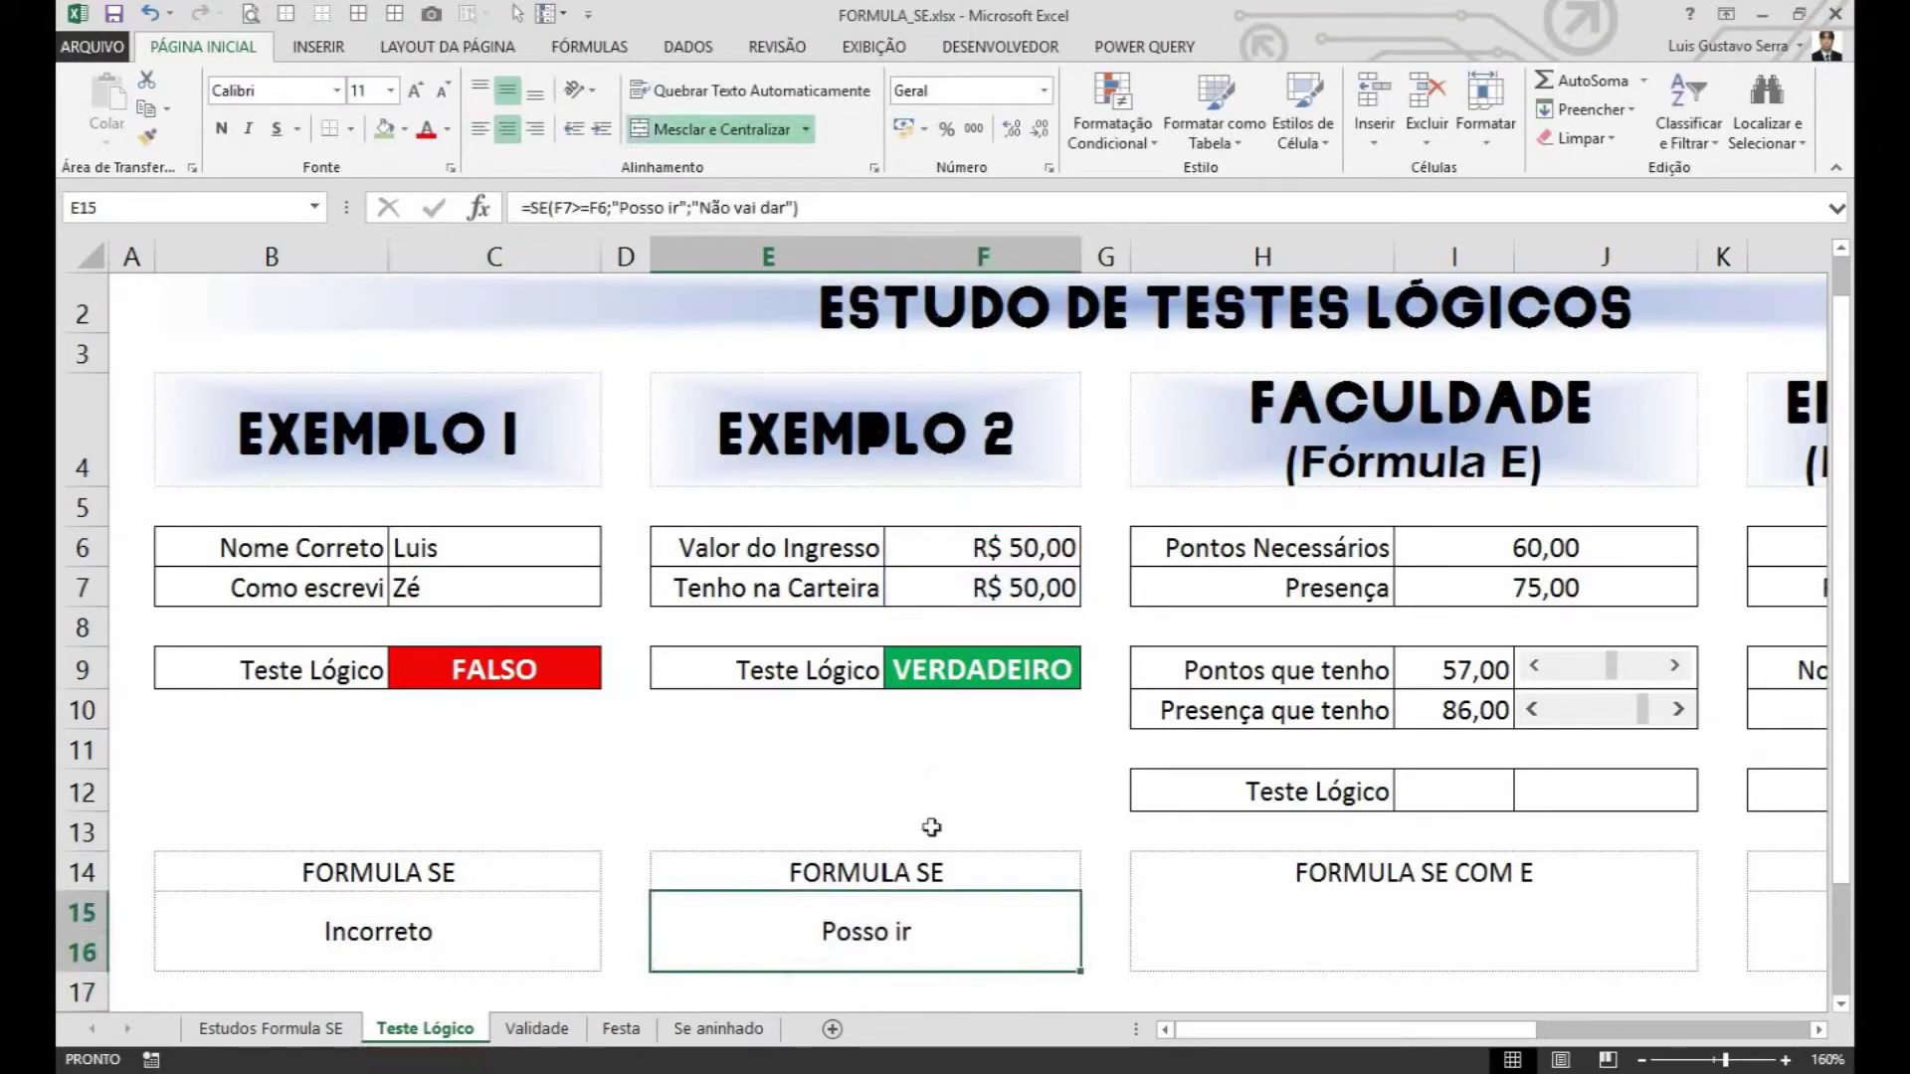
# Step: Set Exemplo 2's Tenho na Carteira value in F7 to 49 and check the SE formula in E15
pyautogui.click(1003, 585)
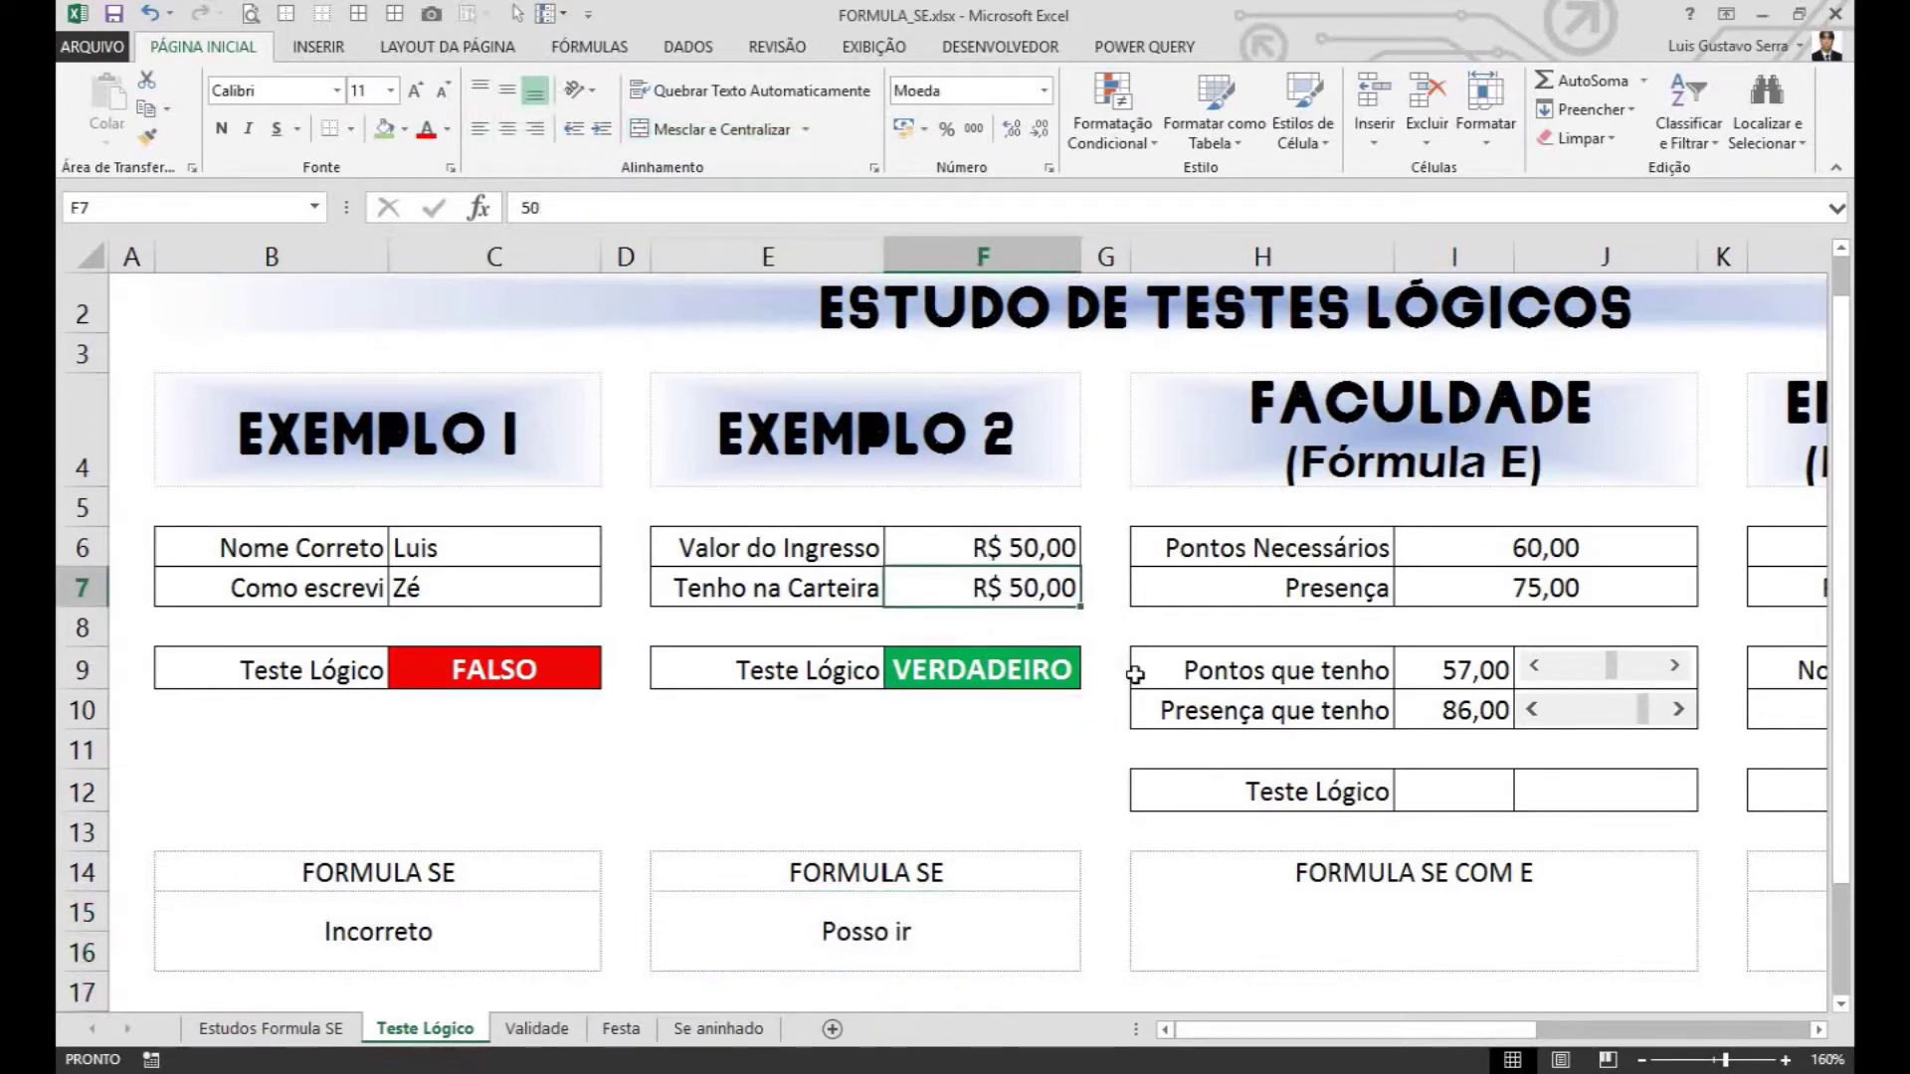
pyautogui.write('49')
pyautogui.press('Return')
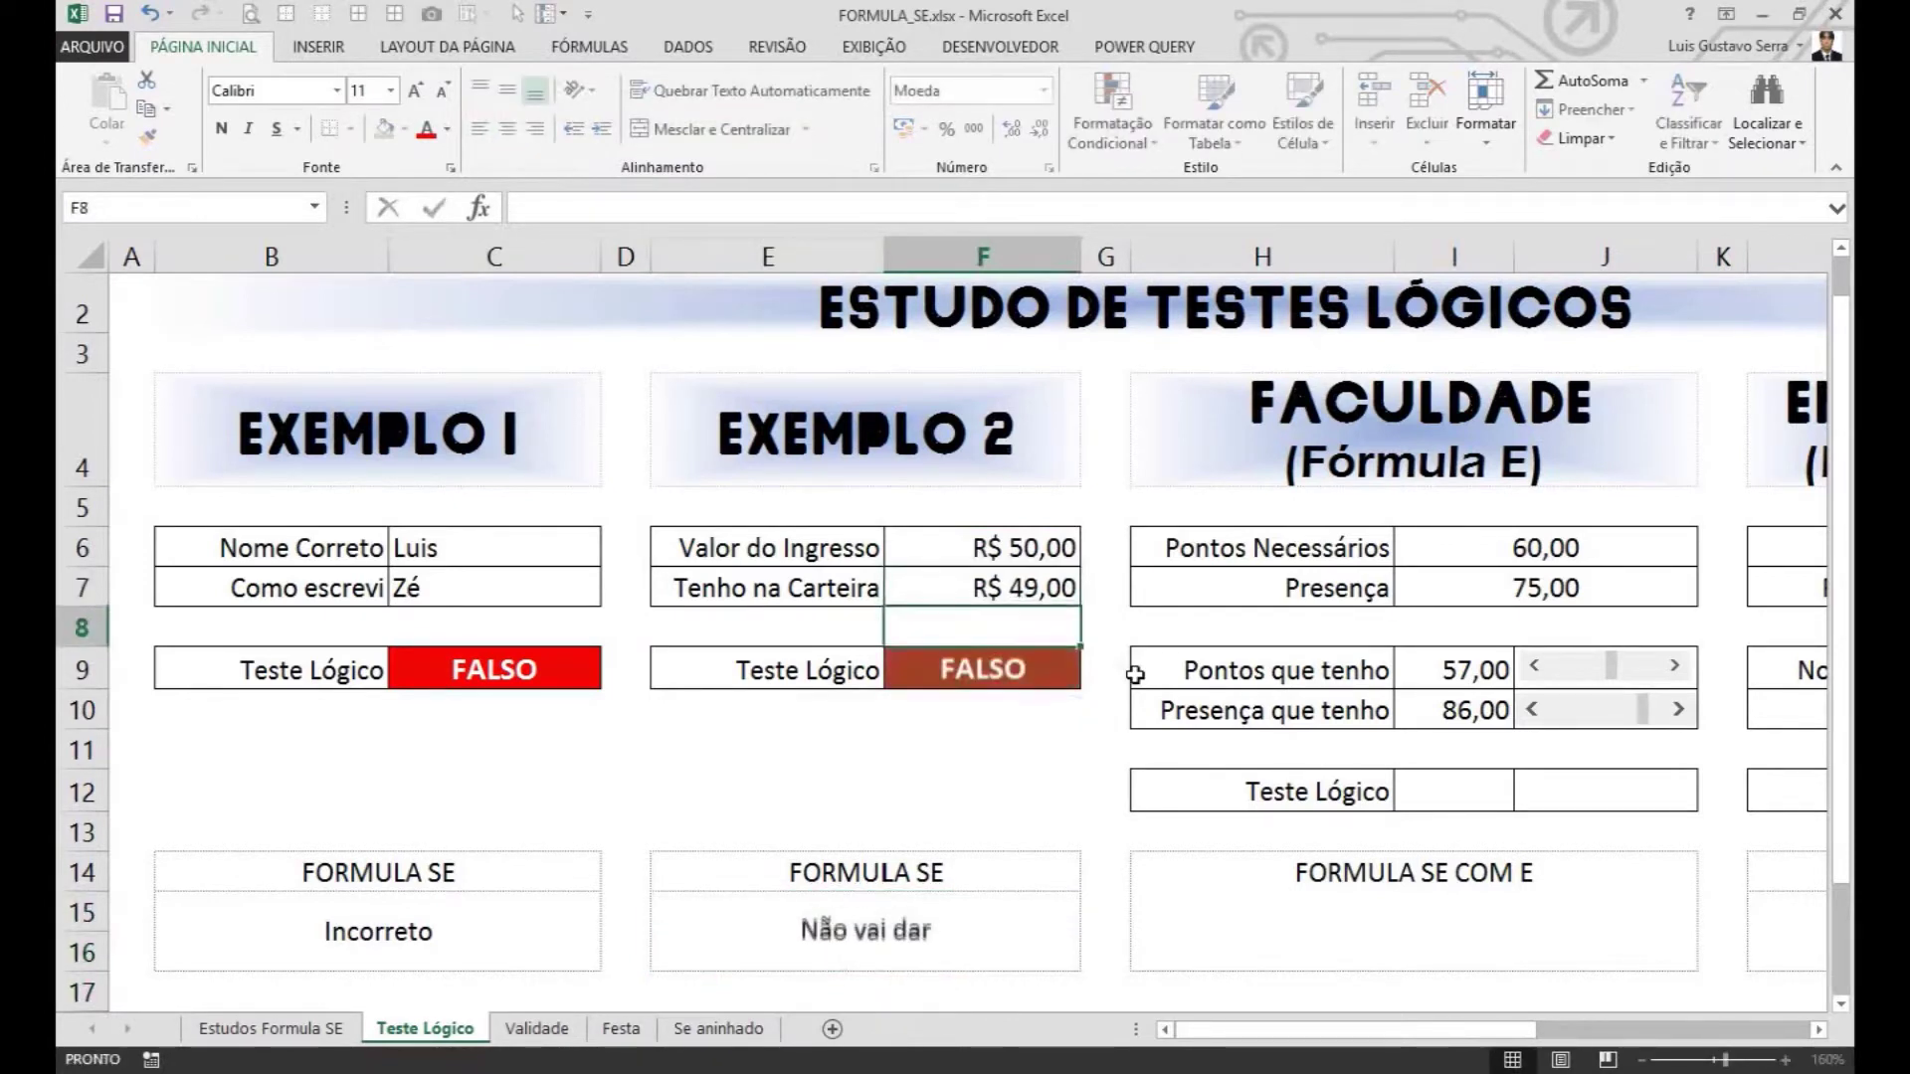
pyautogui.click(930, 935)
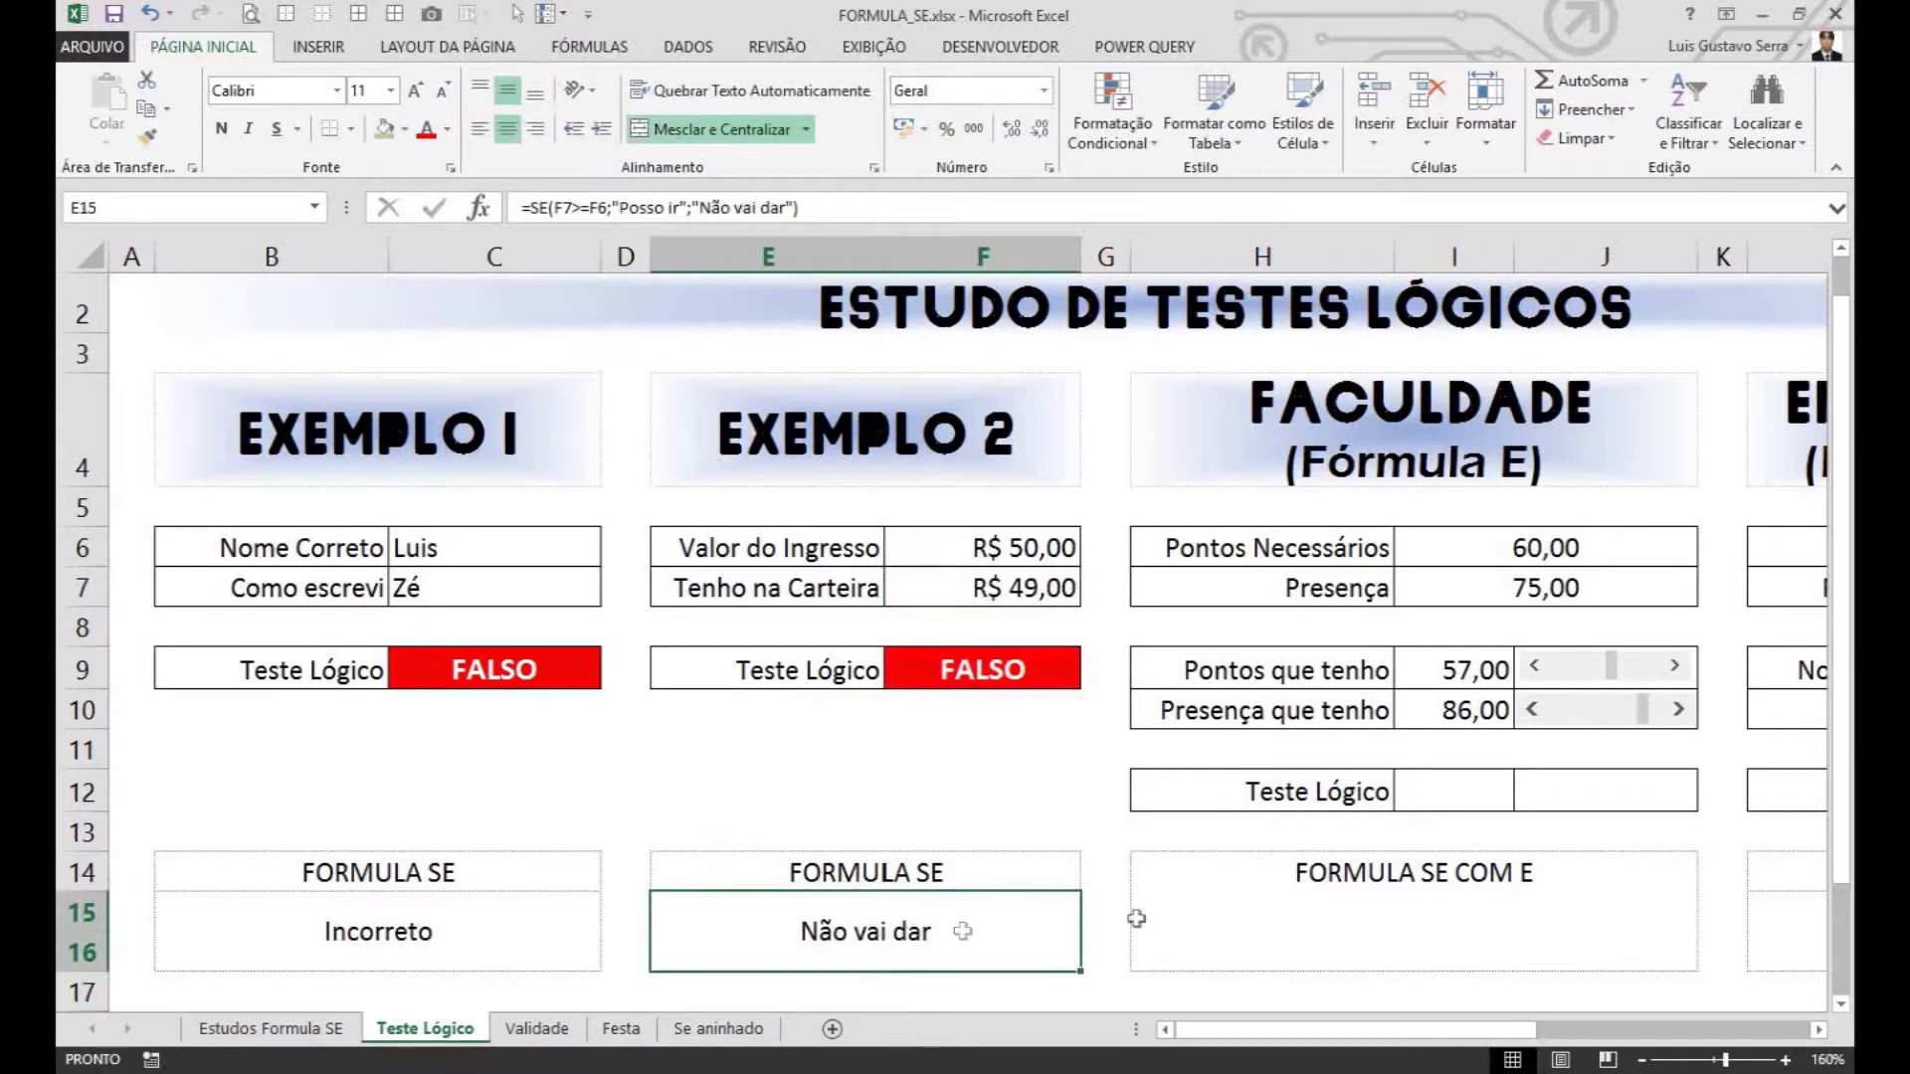
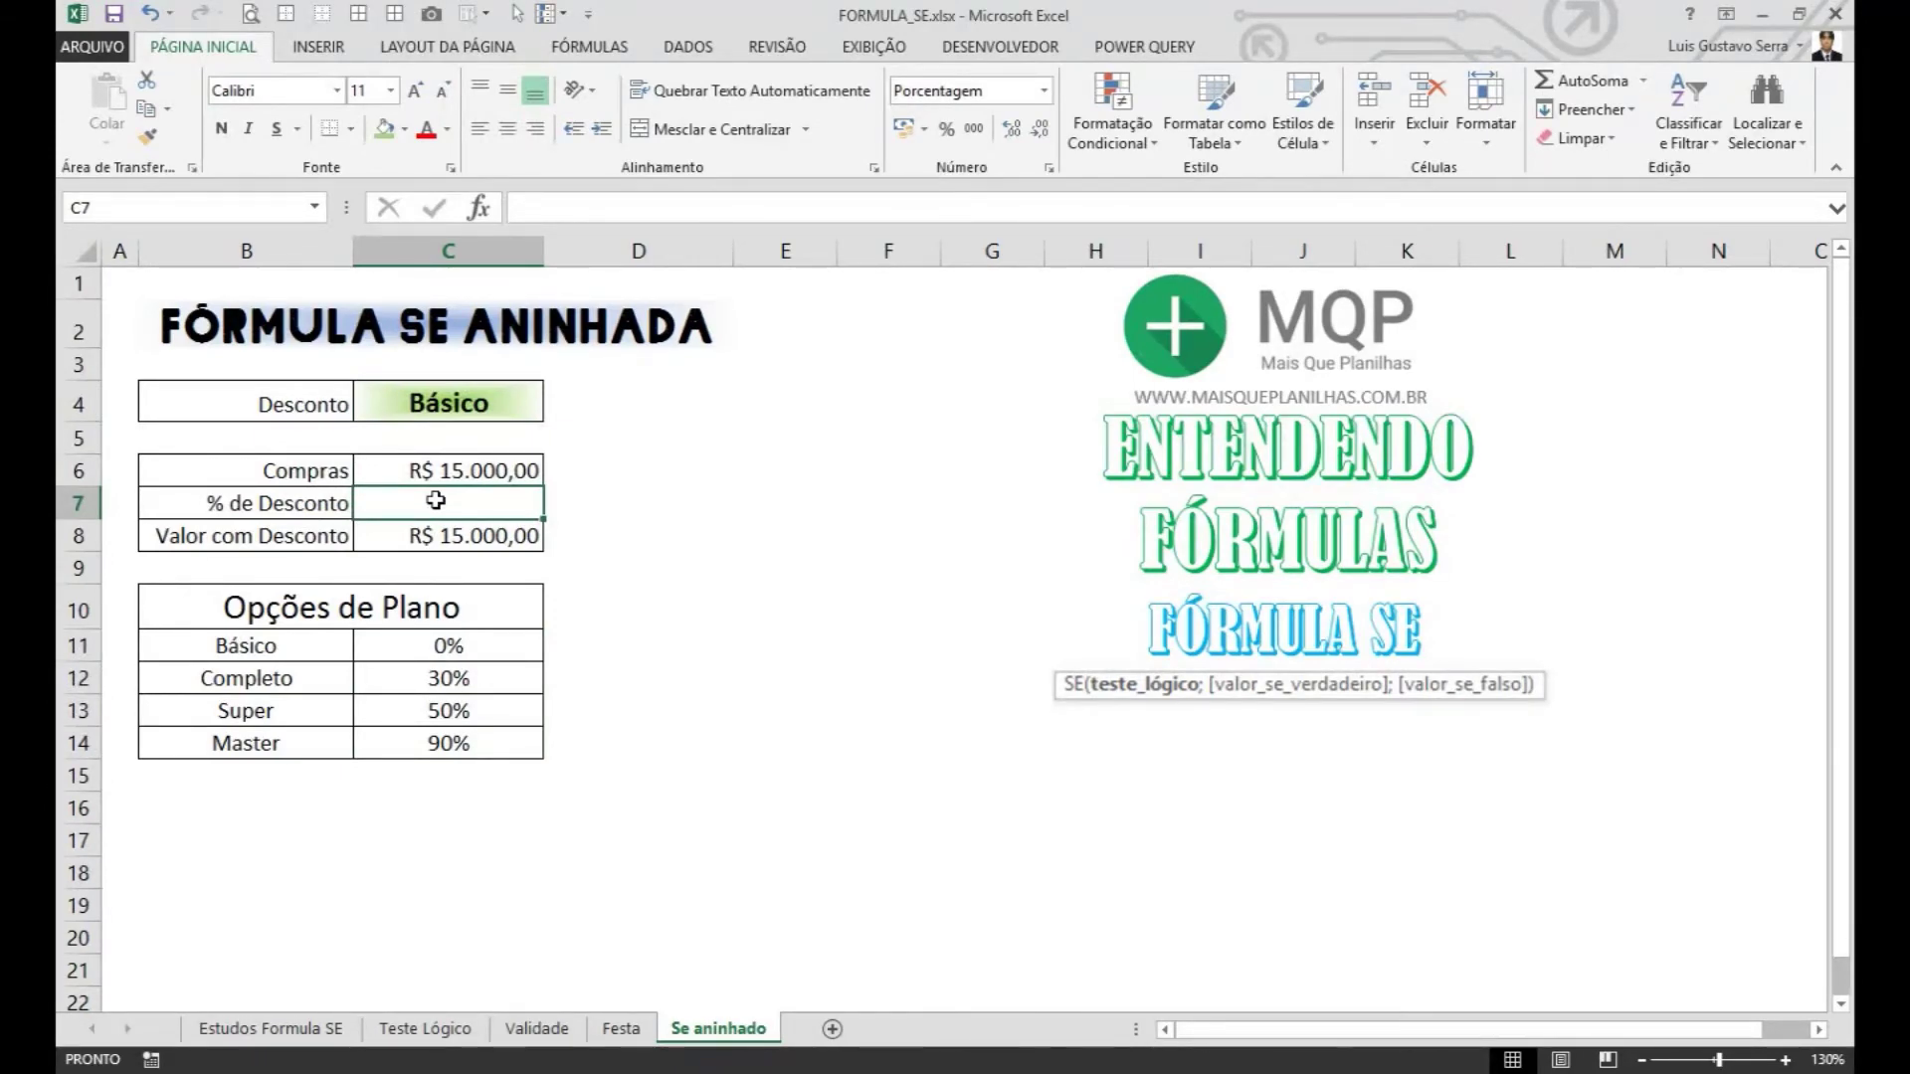
# Step: Start a SE formula in the % de Desconto cell C7 with C4=B11 as its logical test and C11 as the value if true
pyautogui.scroll(1, 435, 501)
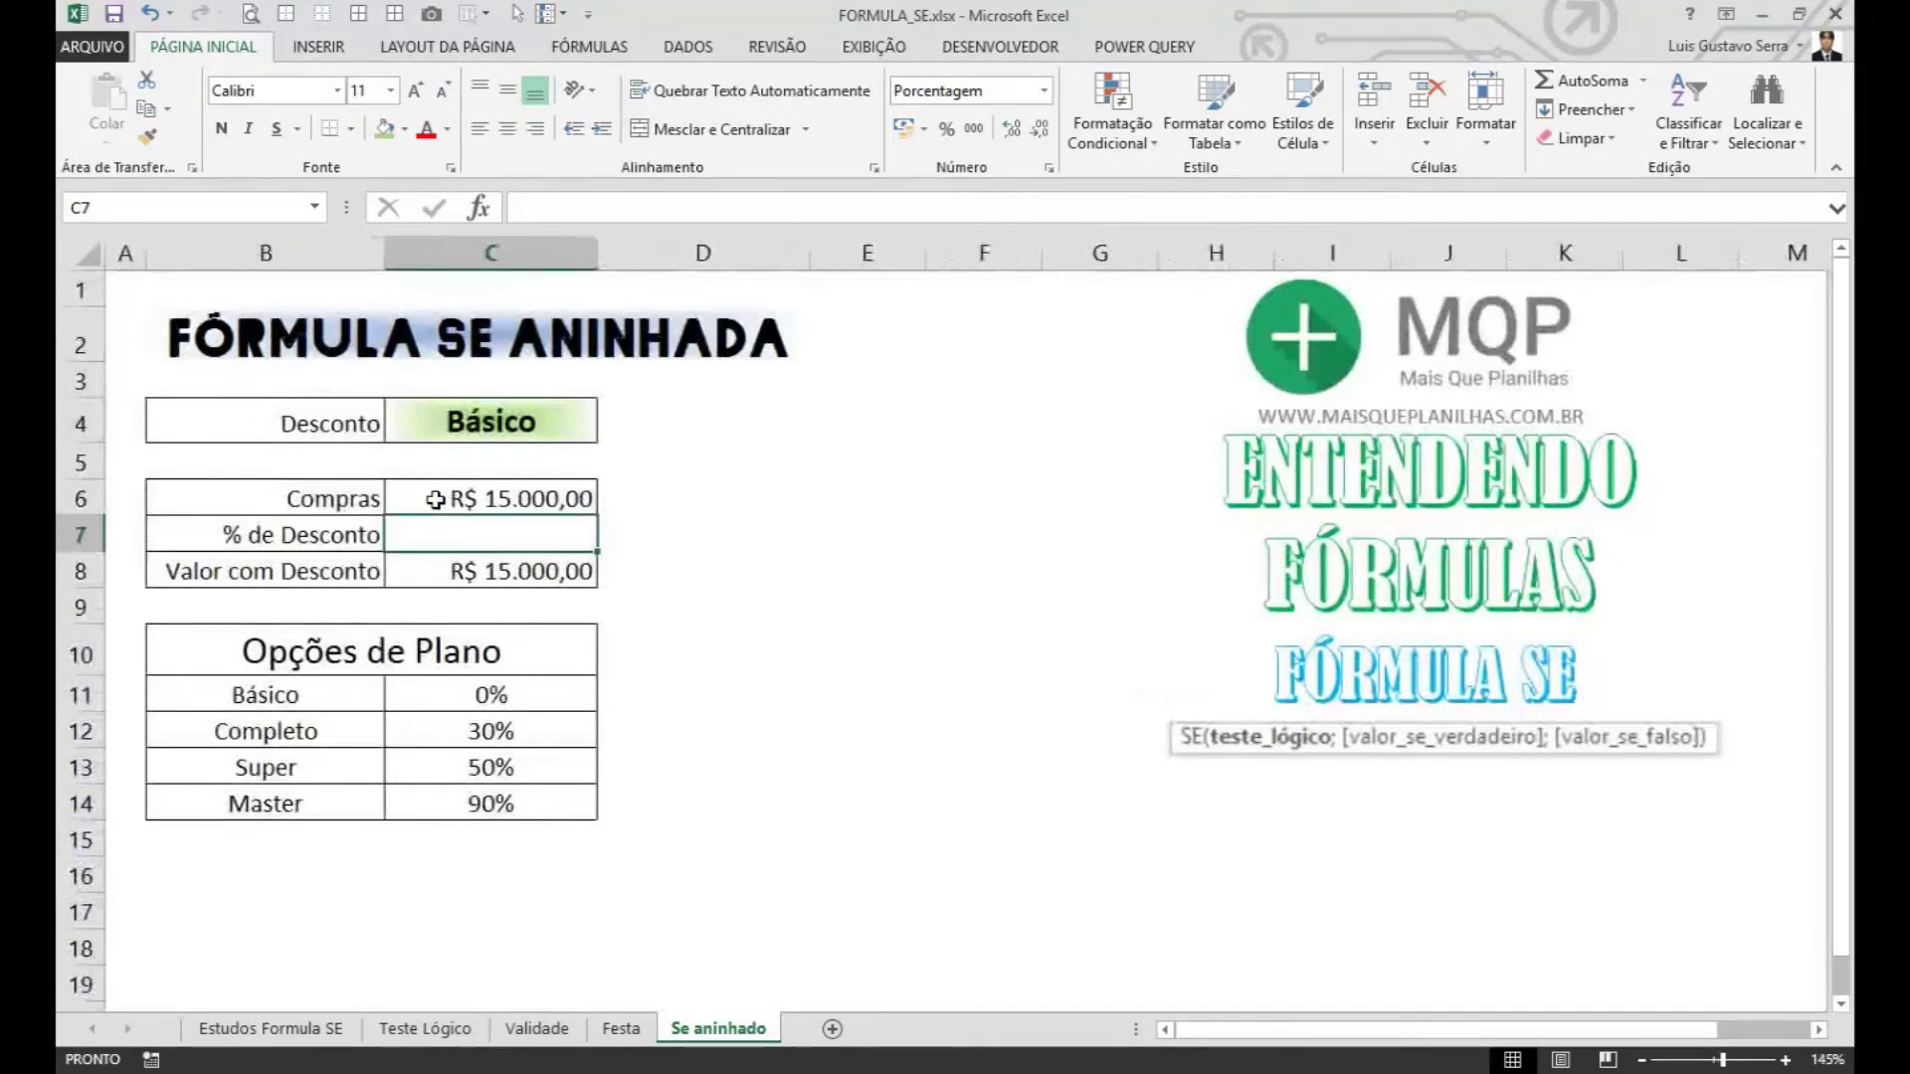
pyautogui.write('=se')
pyautogui.press('Tab')
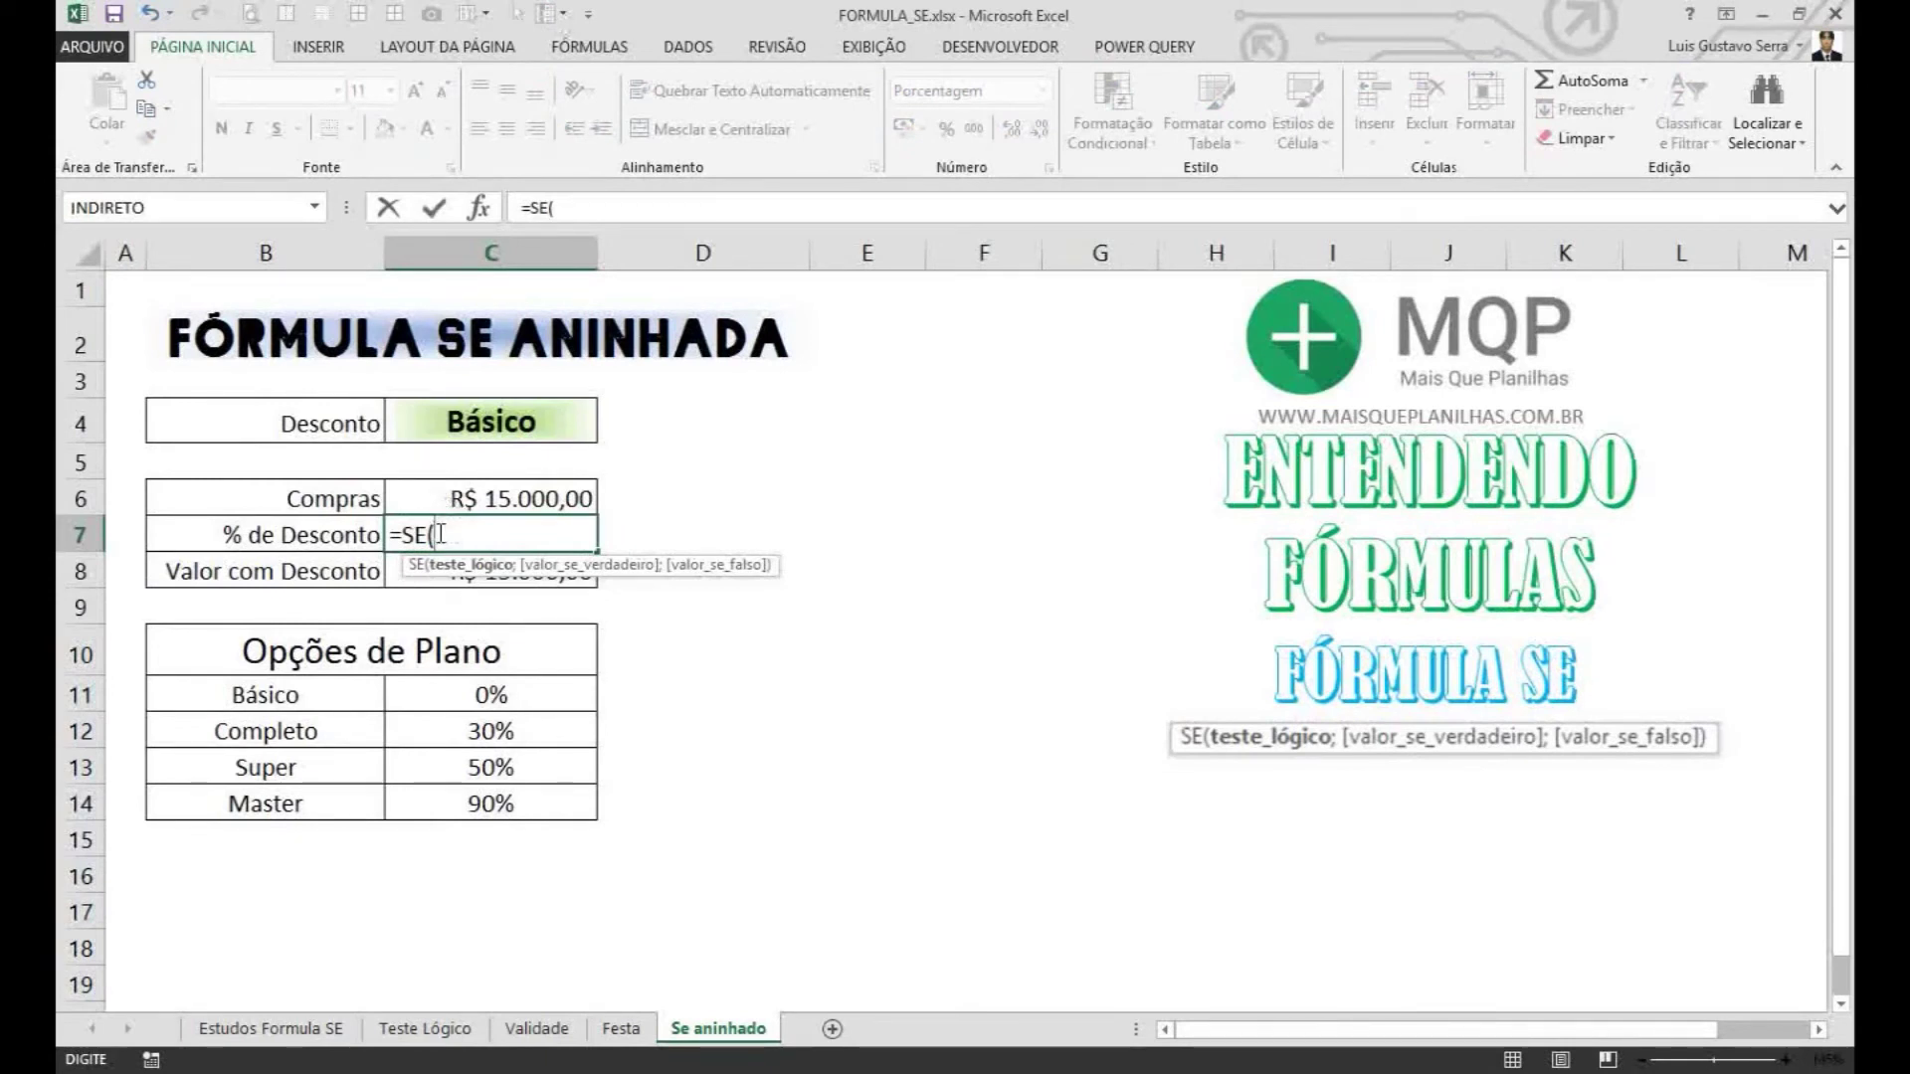
pyautogui.click(460, 426)
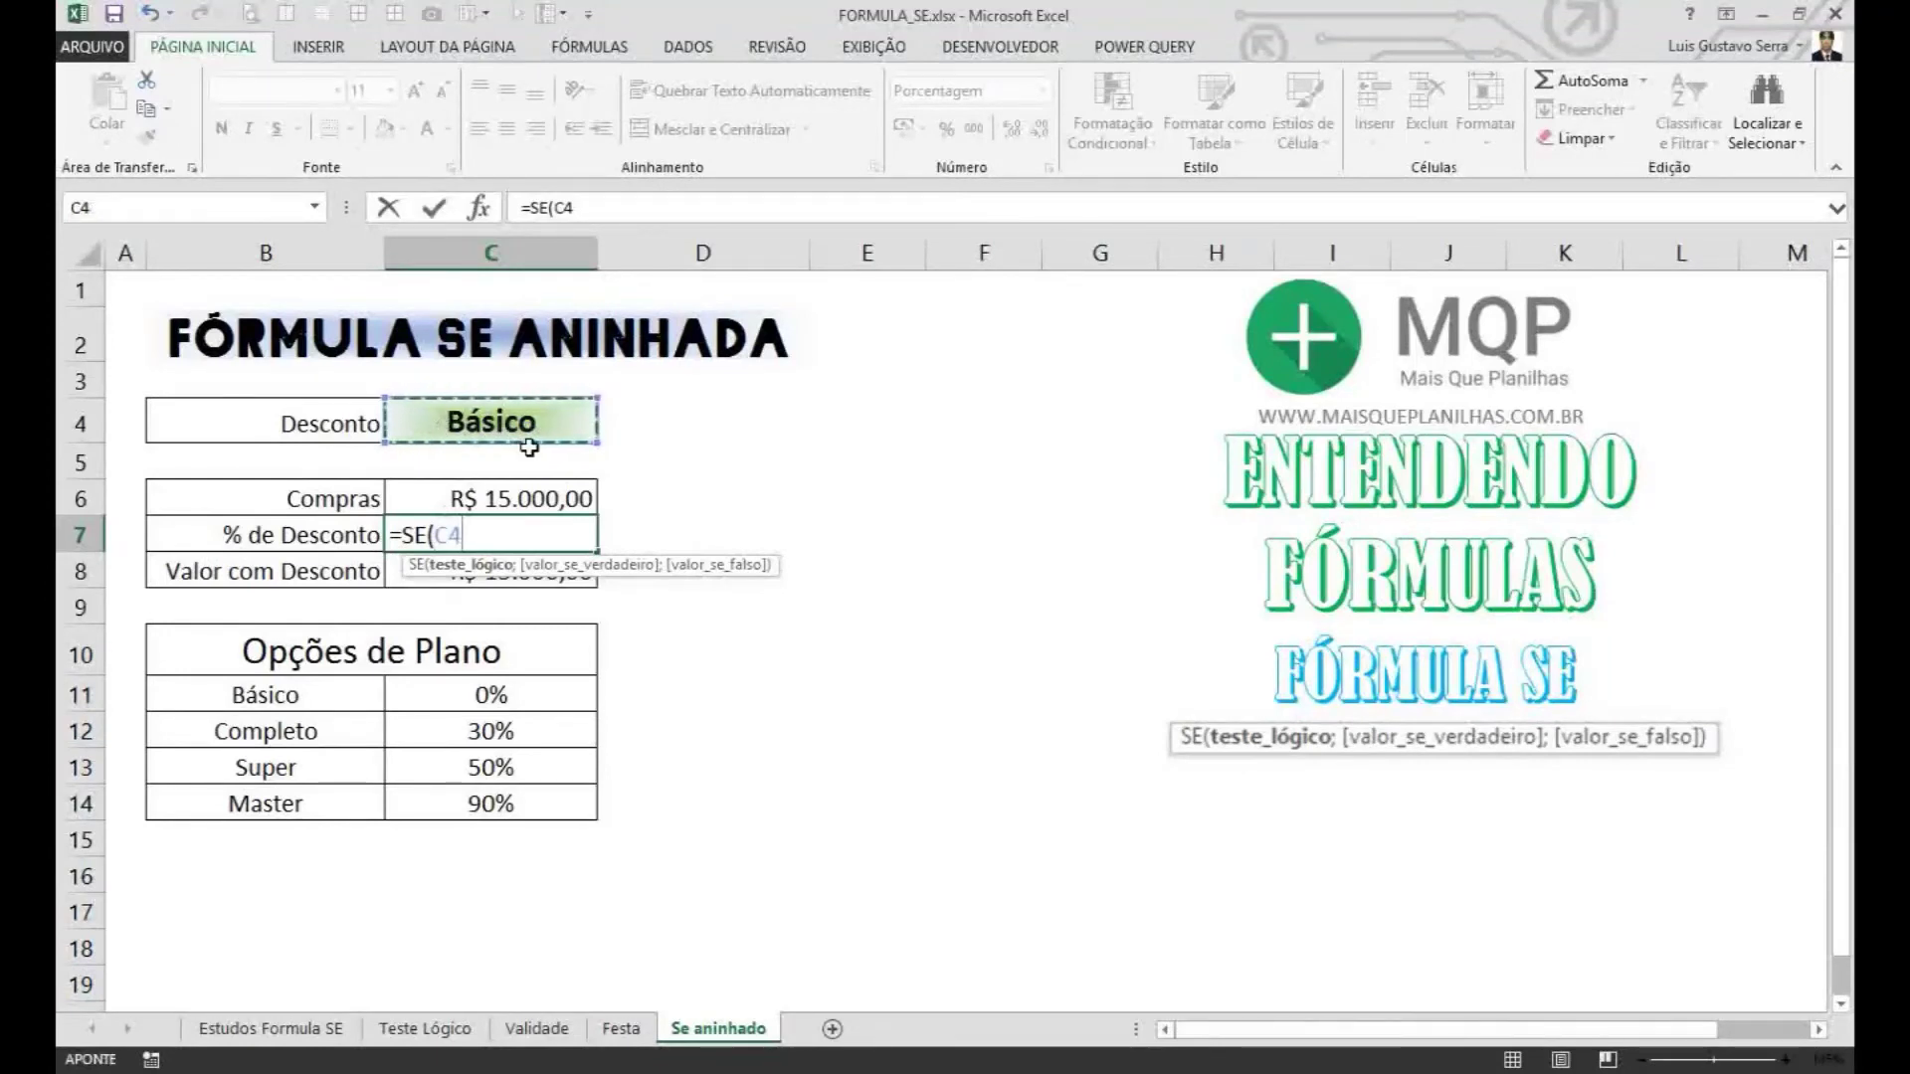
pyautogui.write('=')
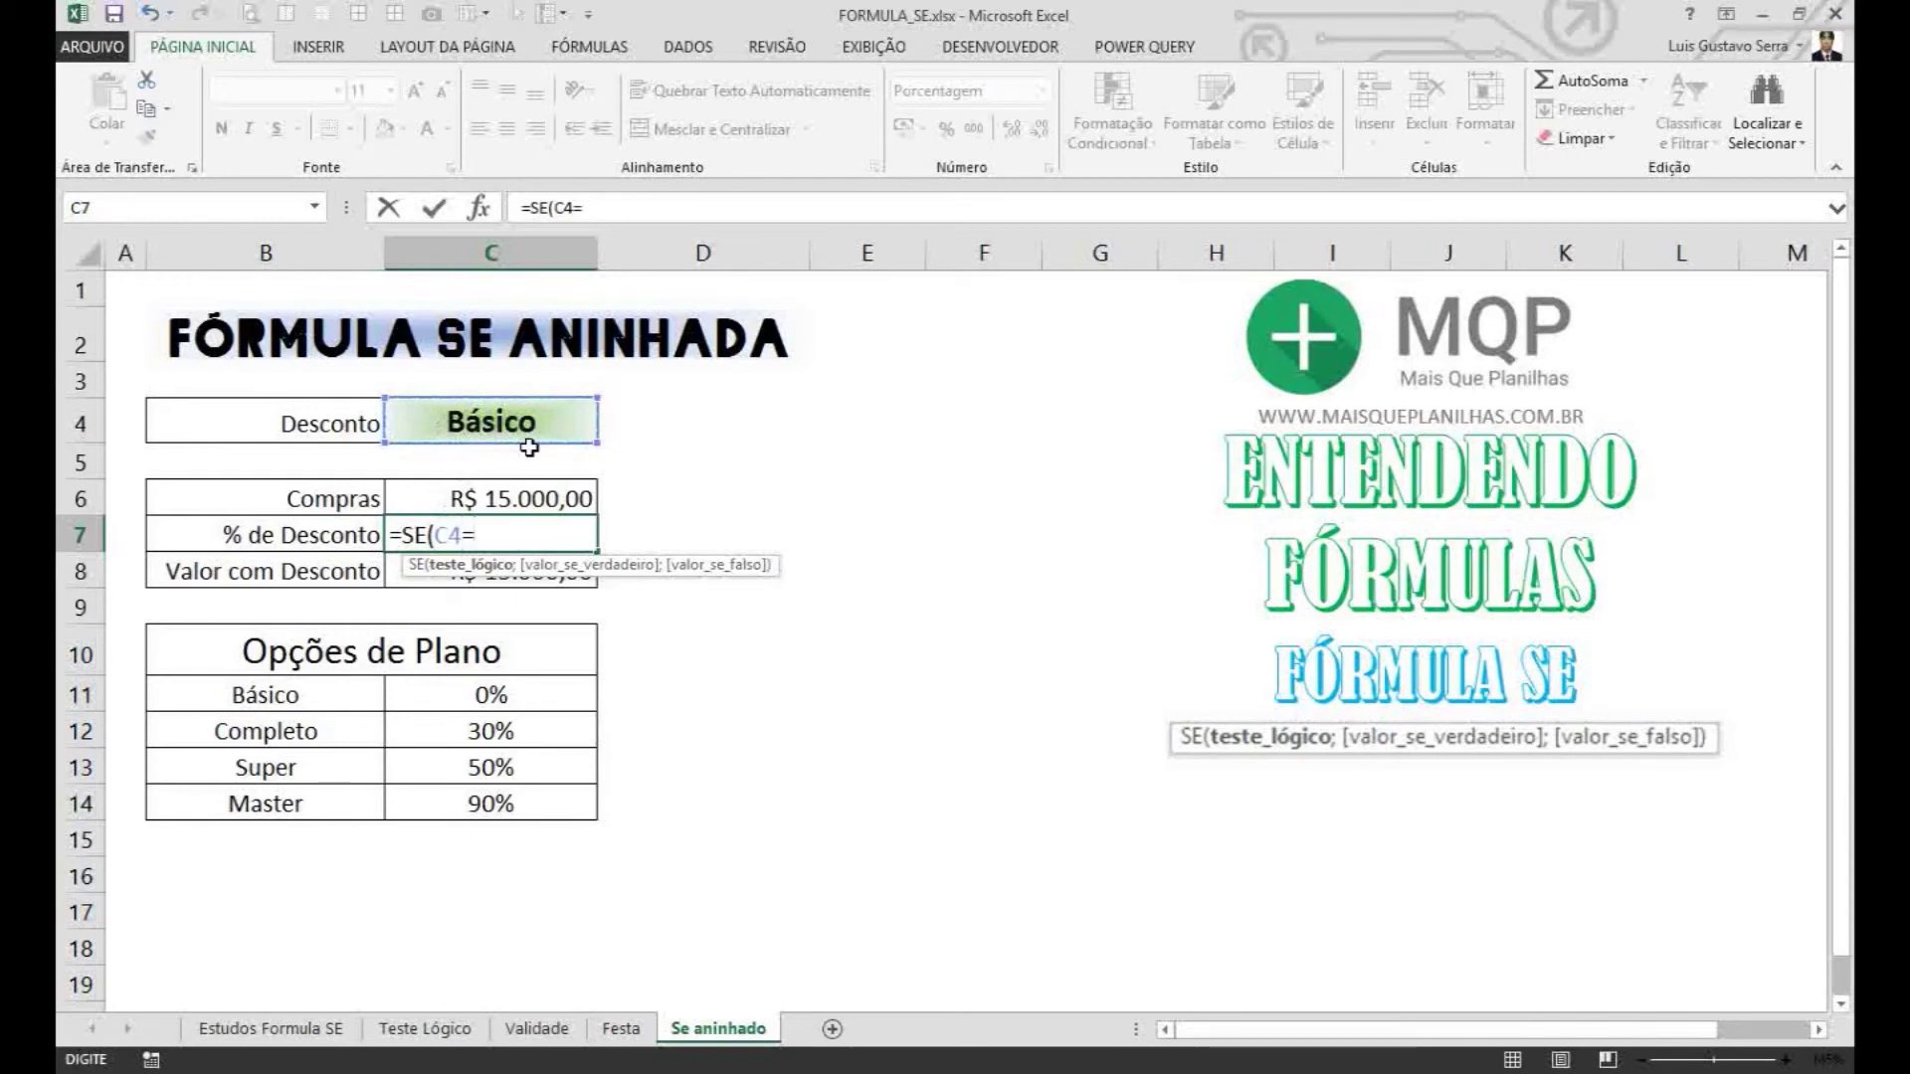
pyautogui.click(321, 711)
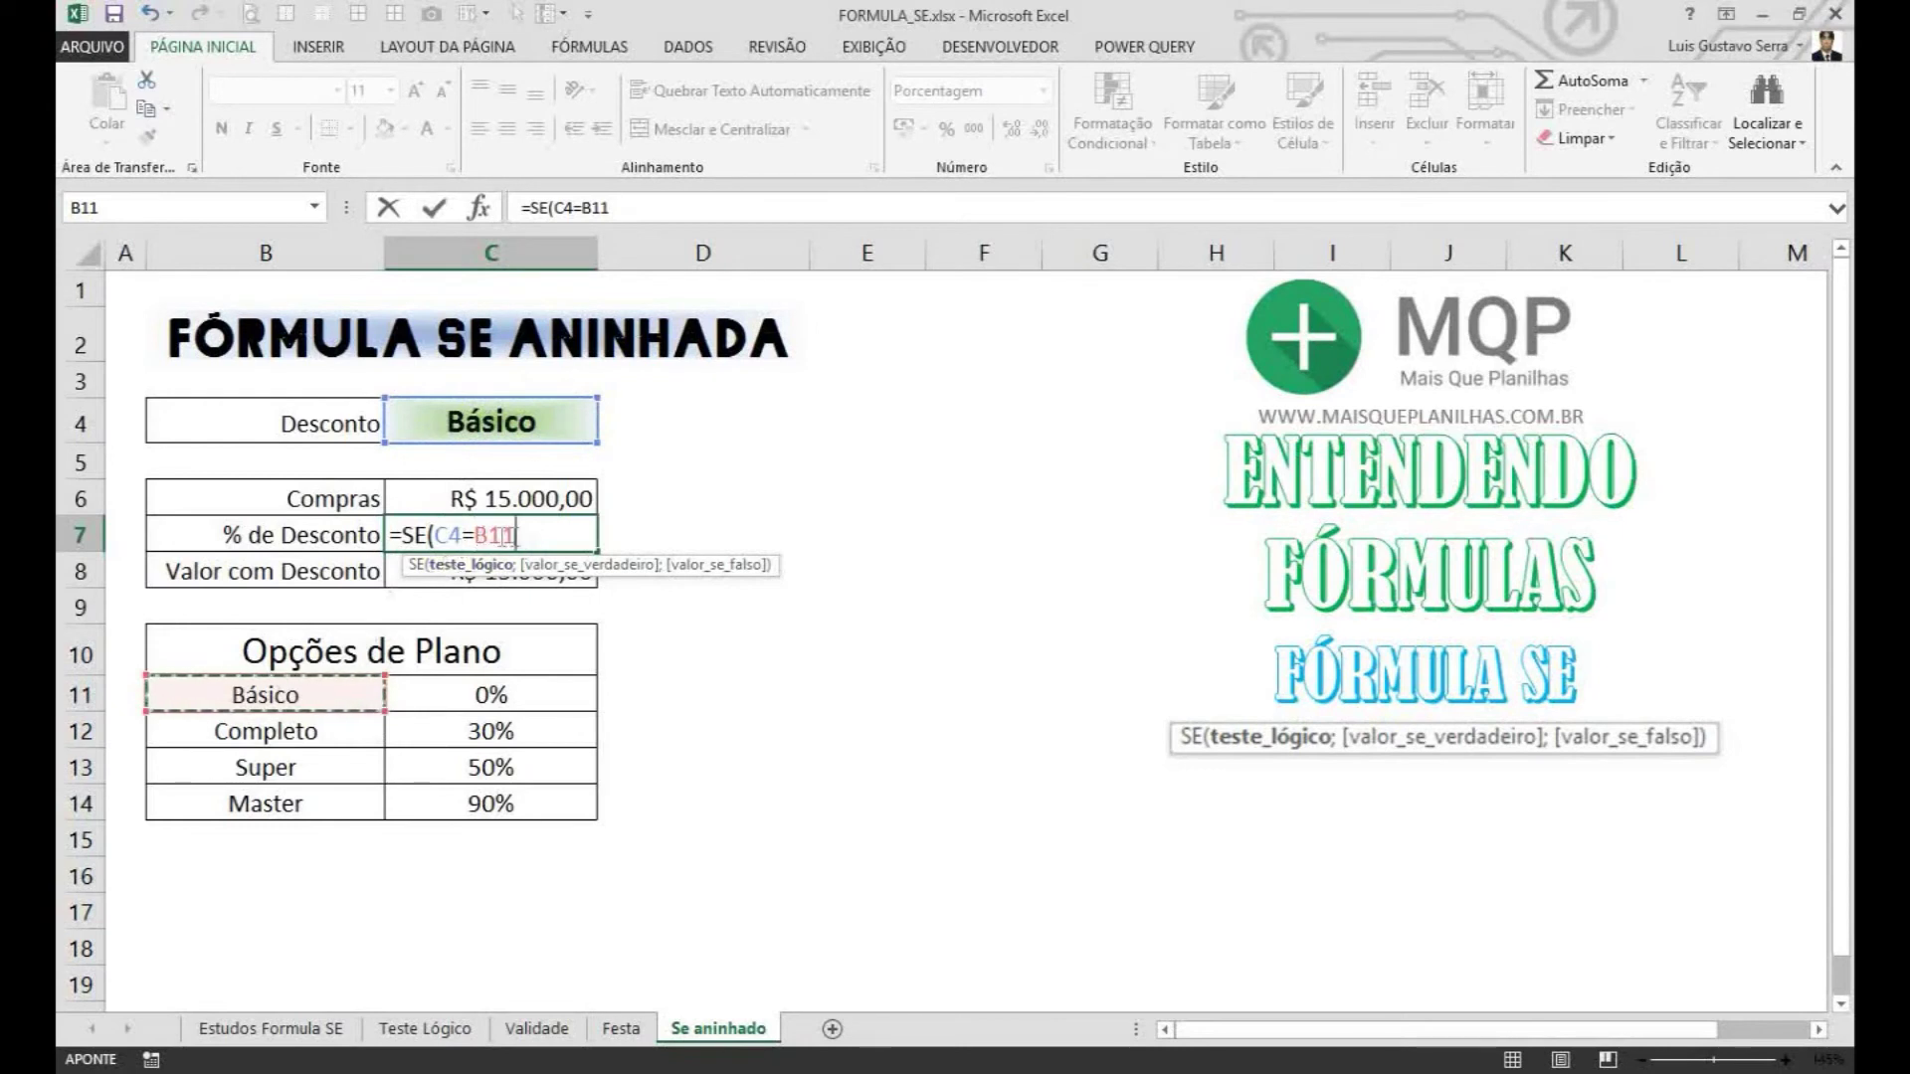
pyautogui.write(';')
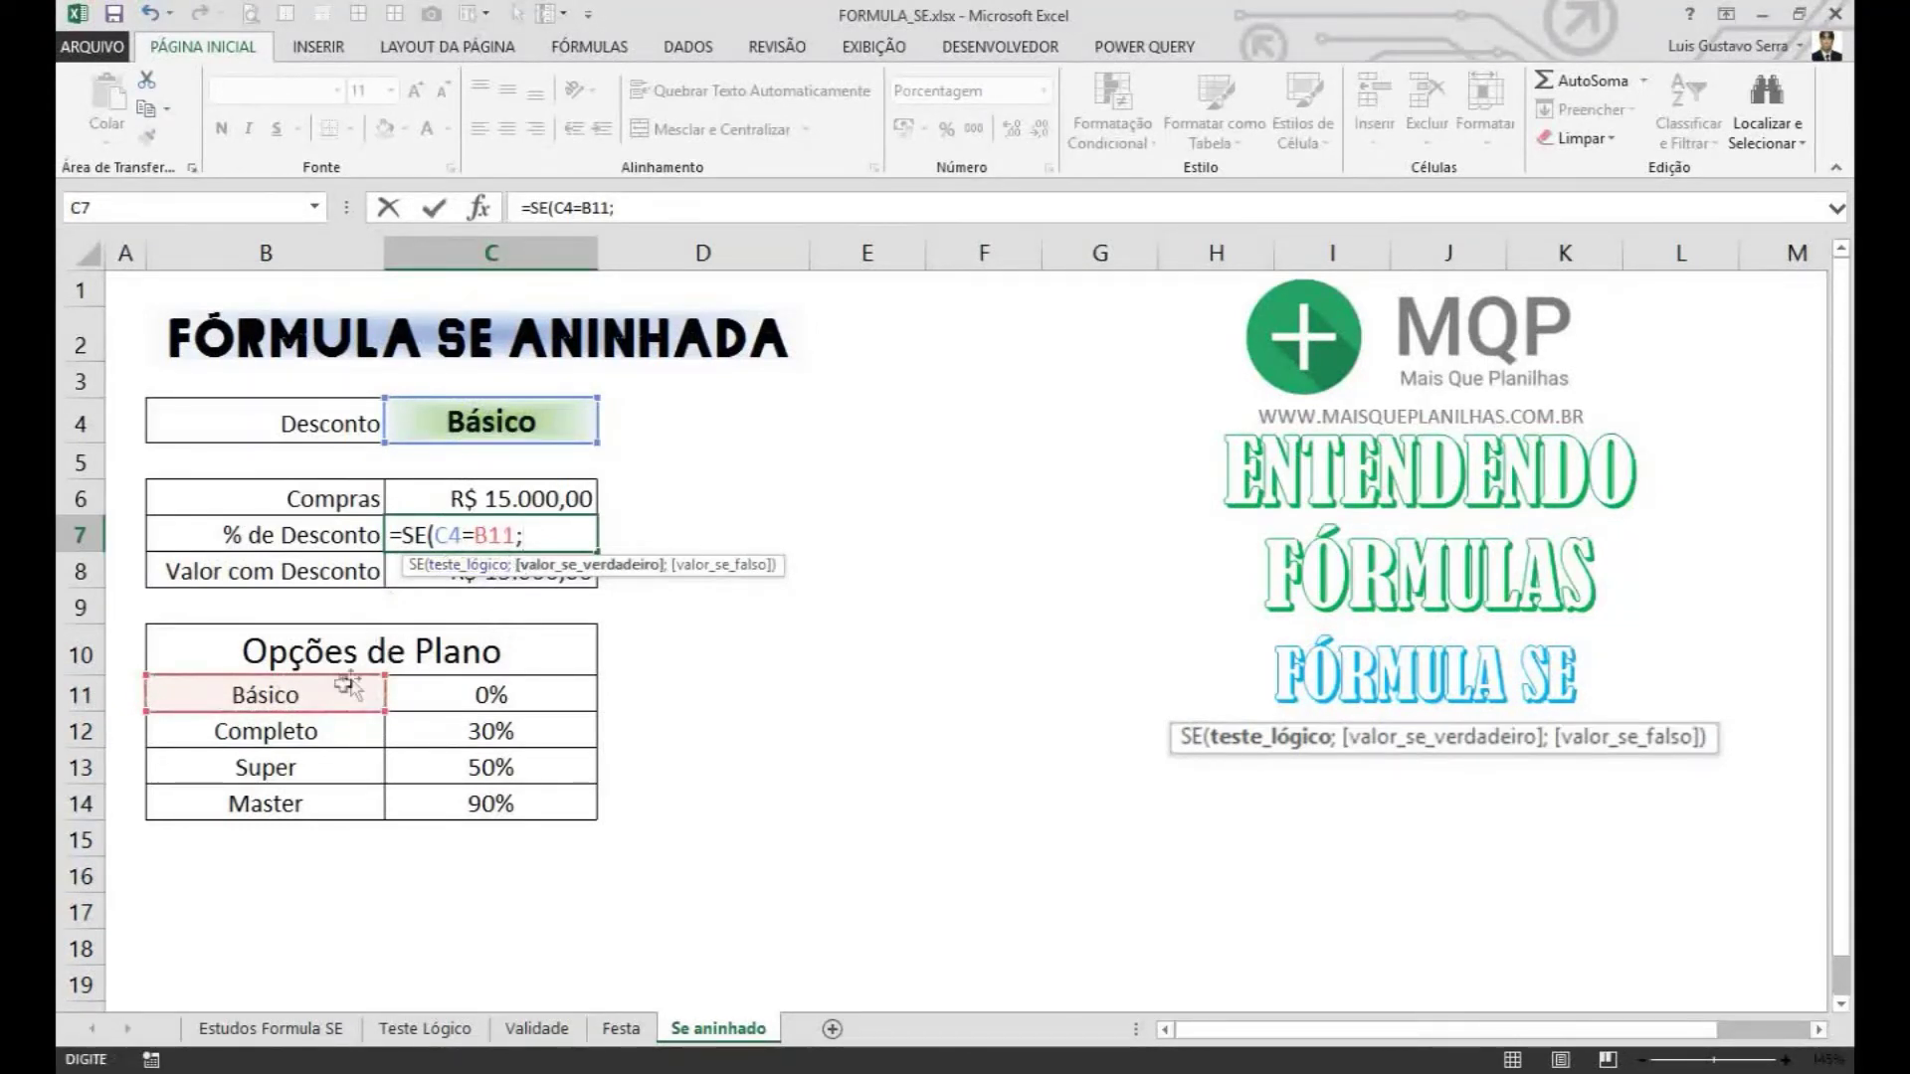
pyautogui.click(478, 694)
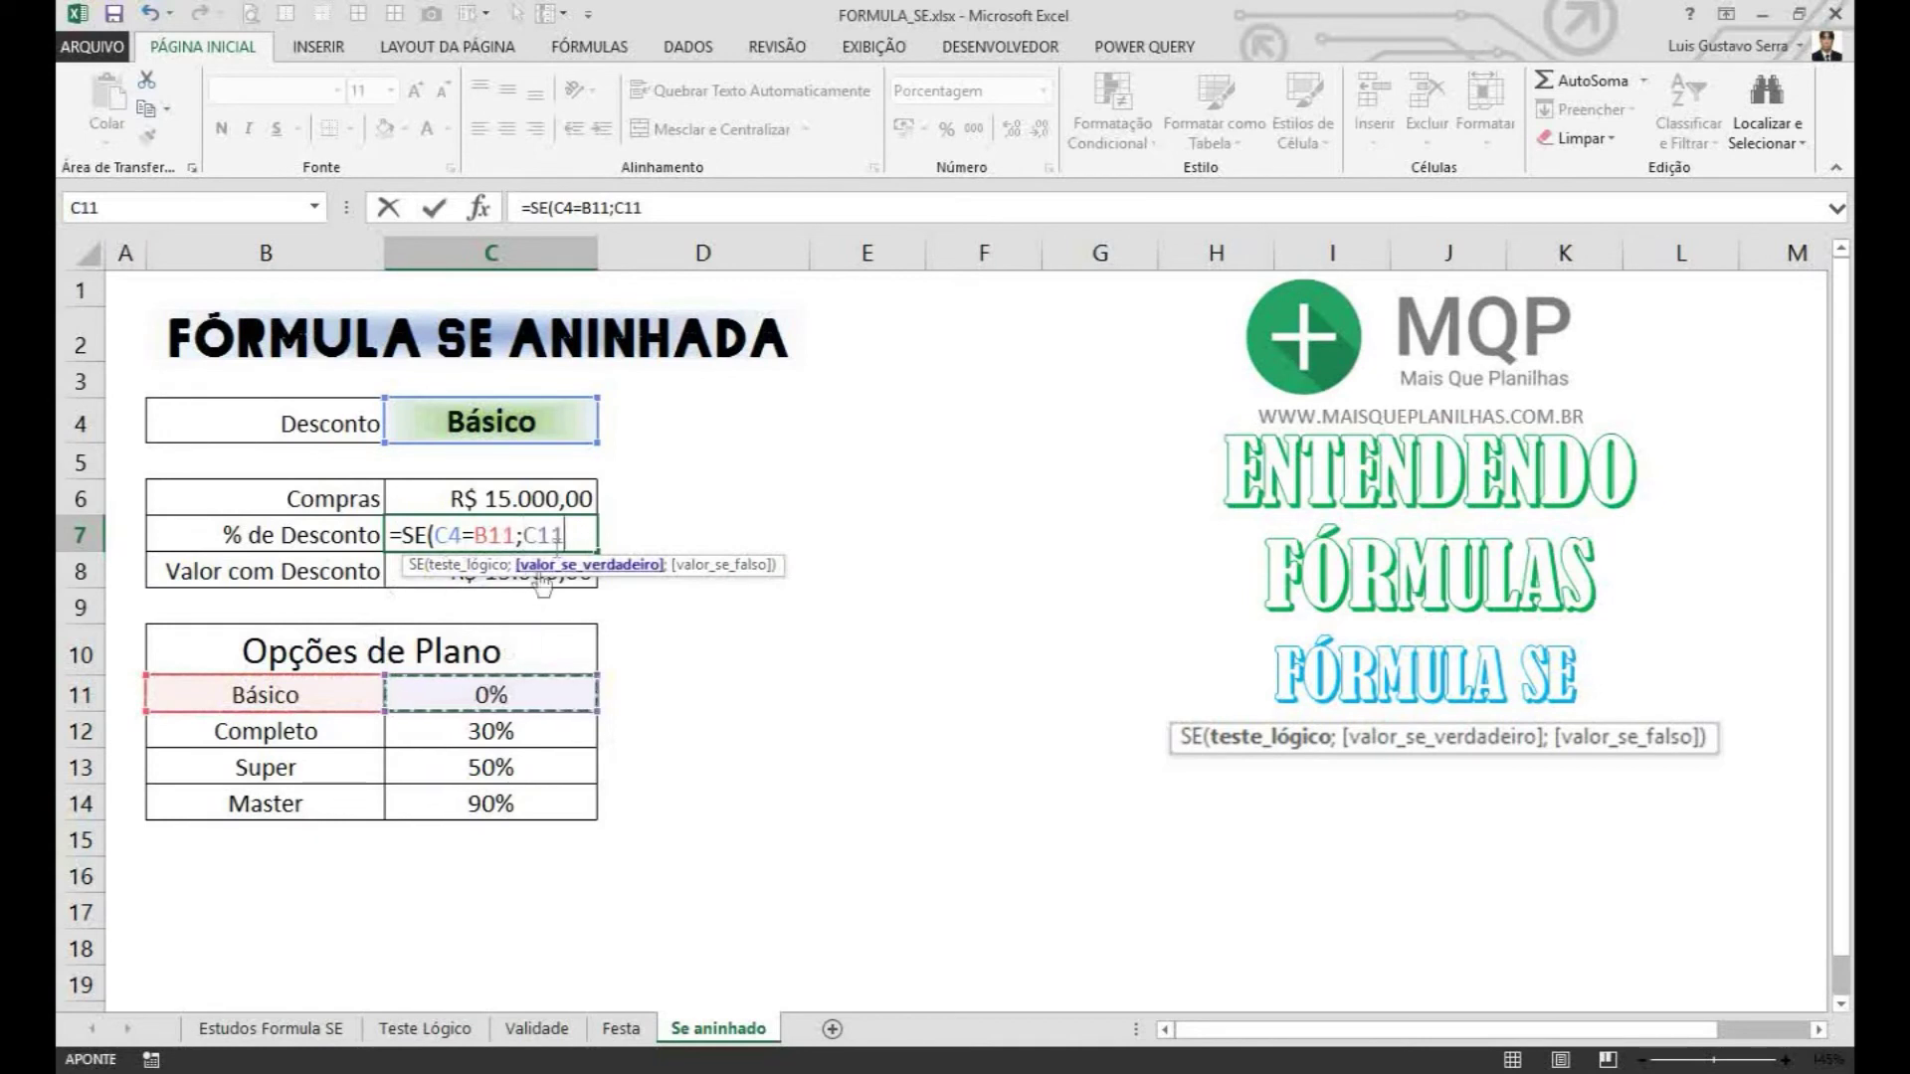
pyautogui.write(';')
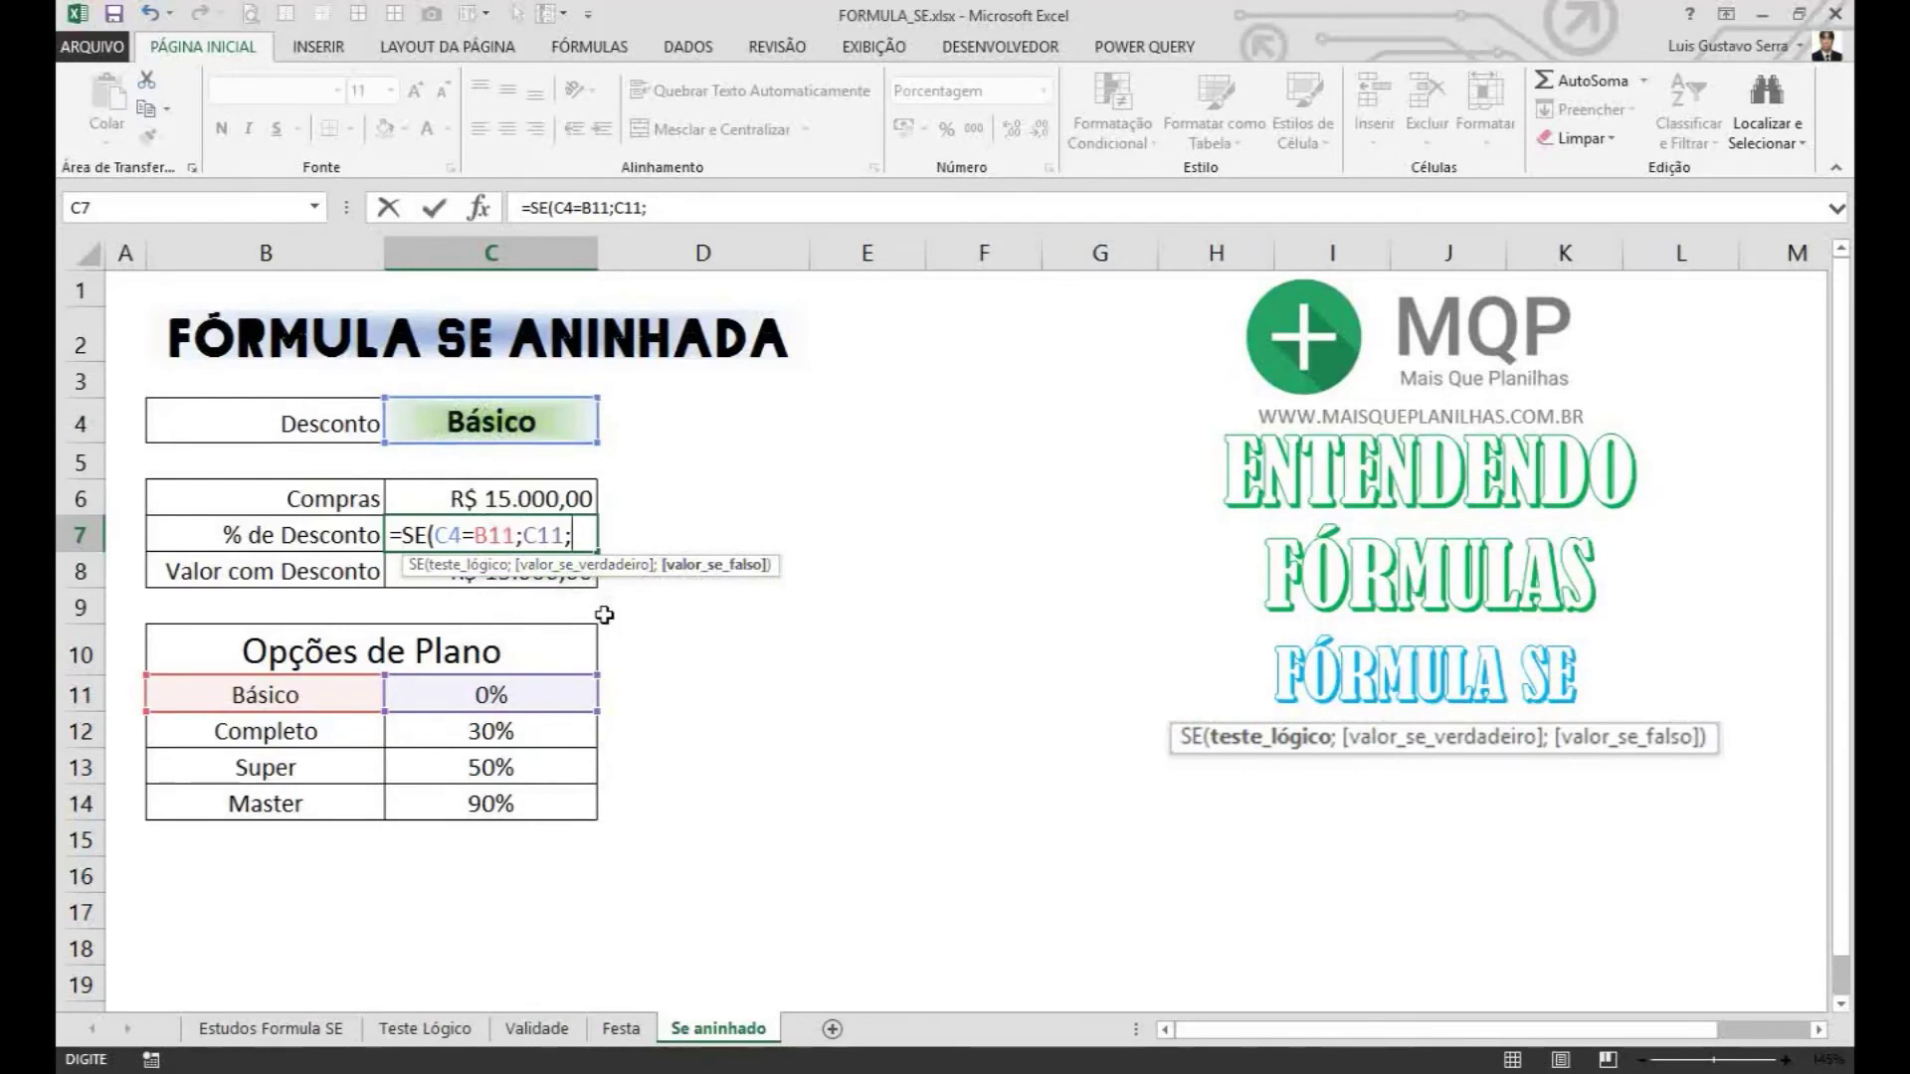
# Step: Nest a second SE as C7's value if false, testing C4=B12 and returning C12 if true
pyautogui.write('se')
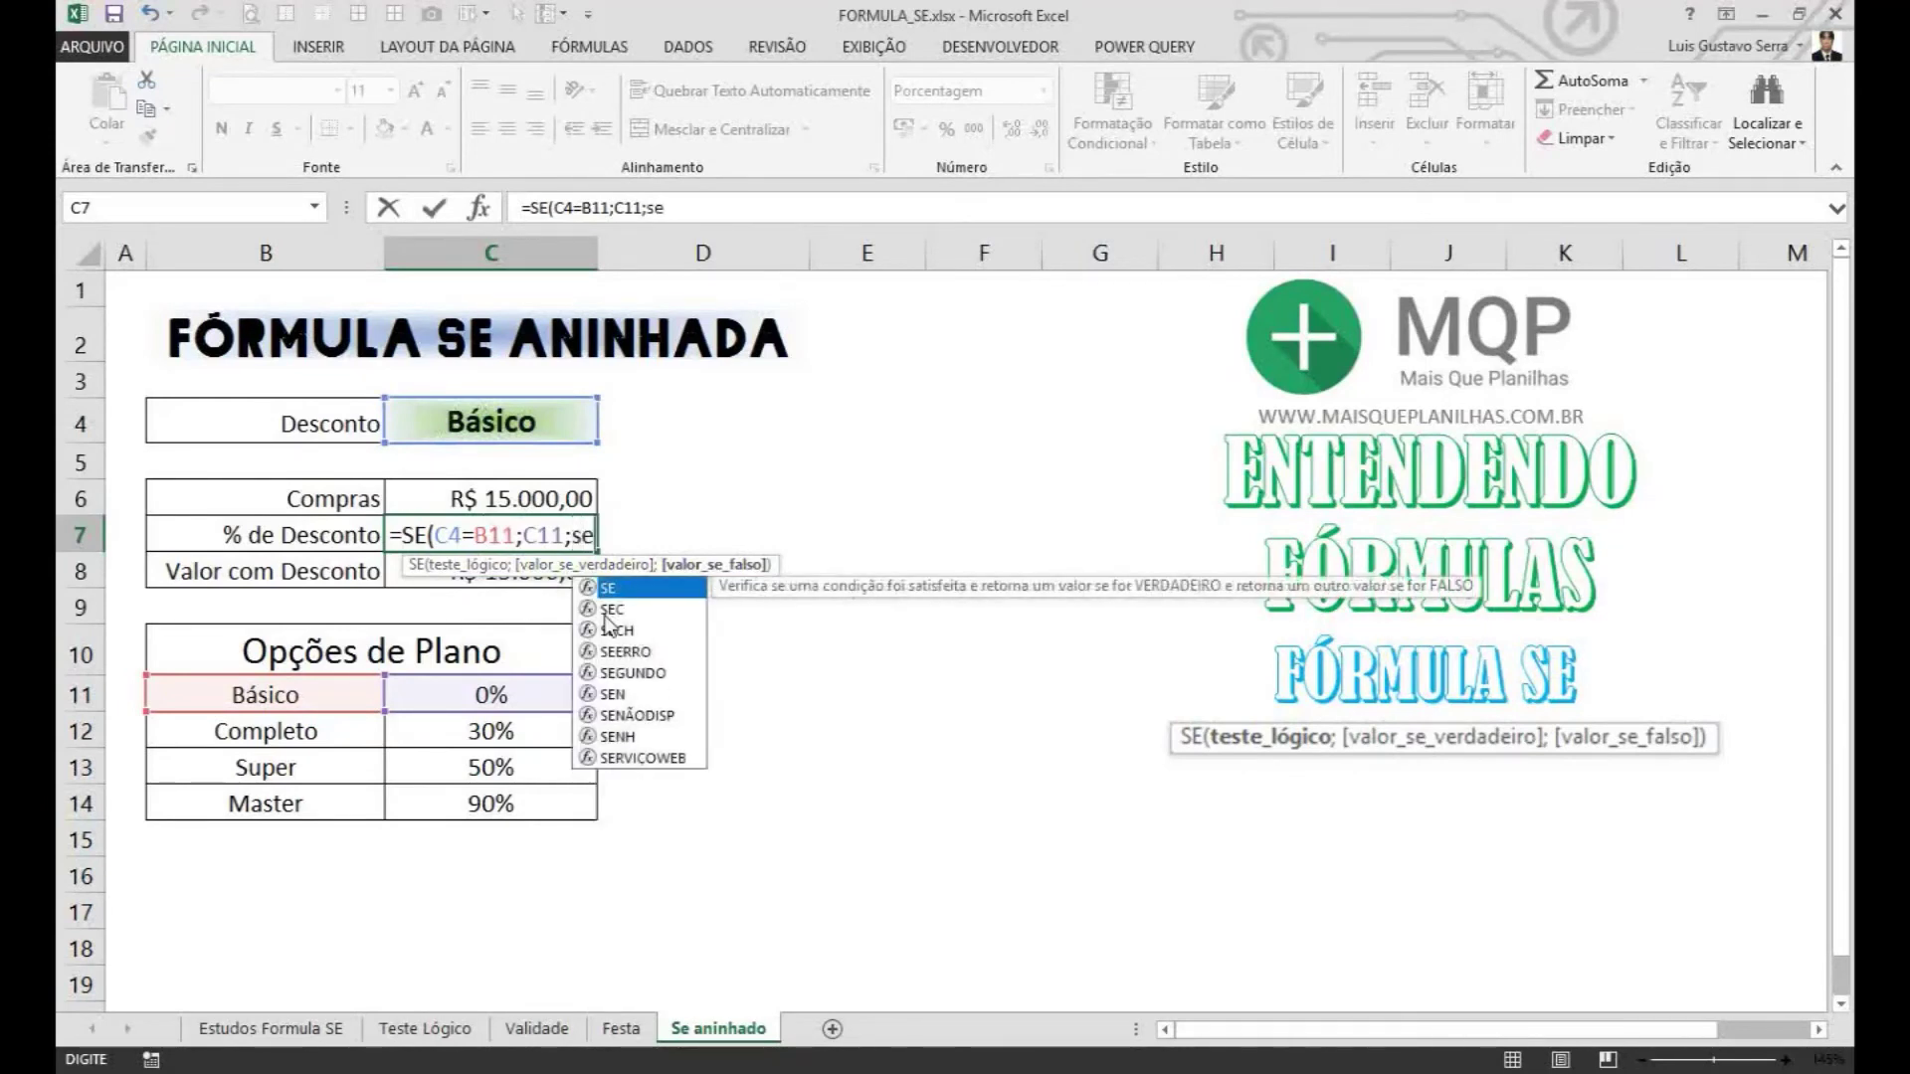
pyautogui.doubleClick(605, 611)
pyautogui.click(554, 424)
pyautogui.write('=')
pyautogui.click(311, 732)
pyautogui.write(';')
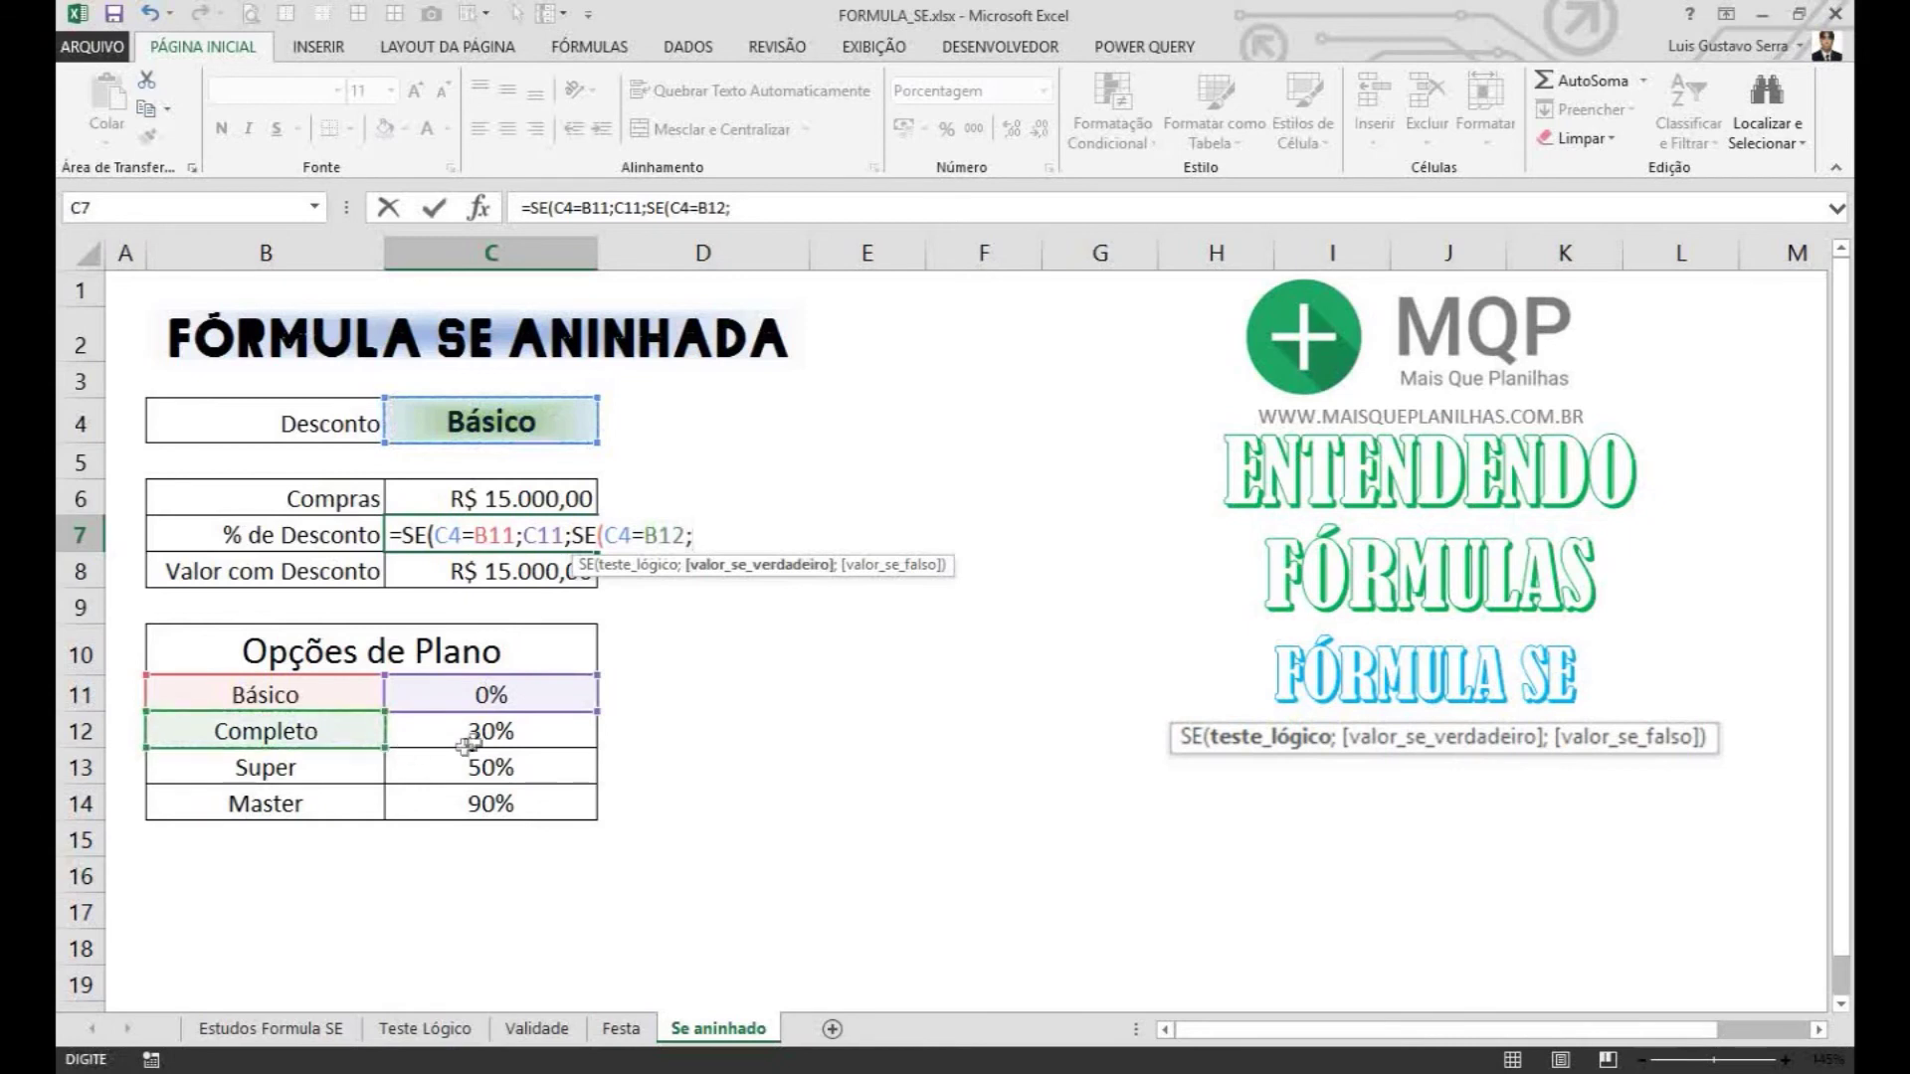
pyautogui.click(550, 741)
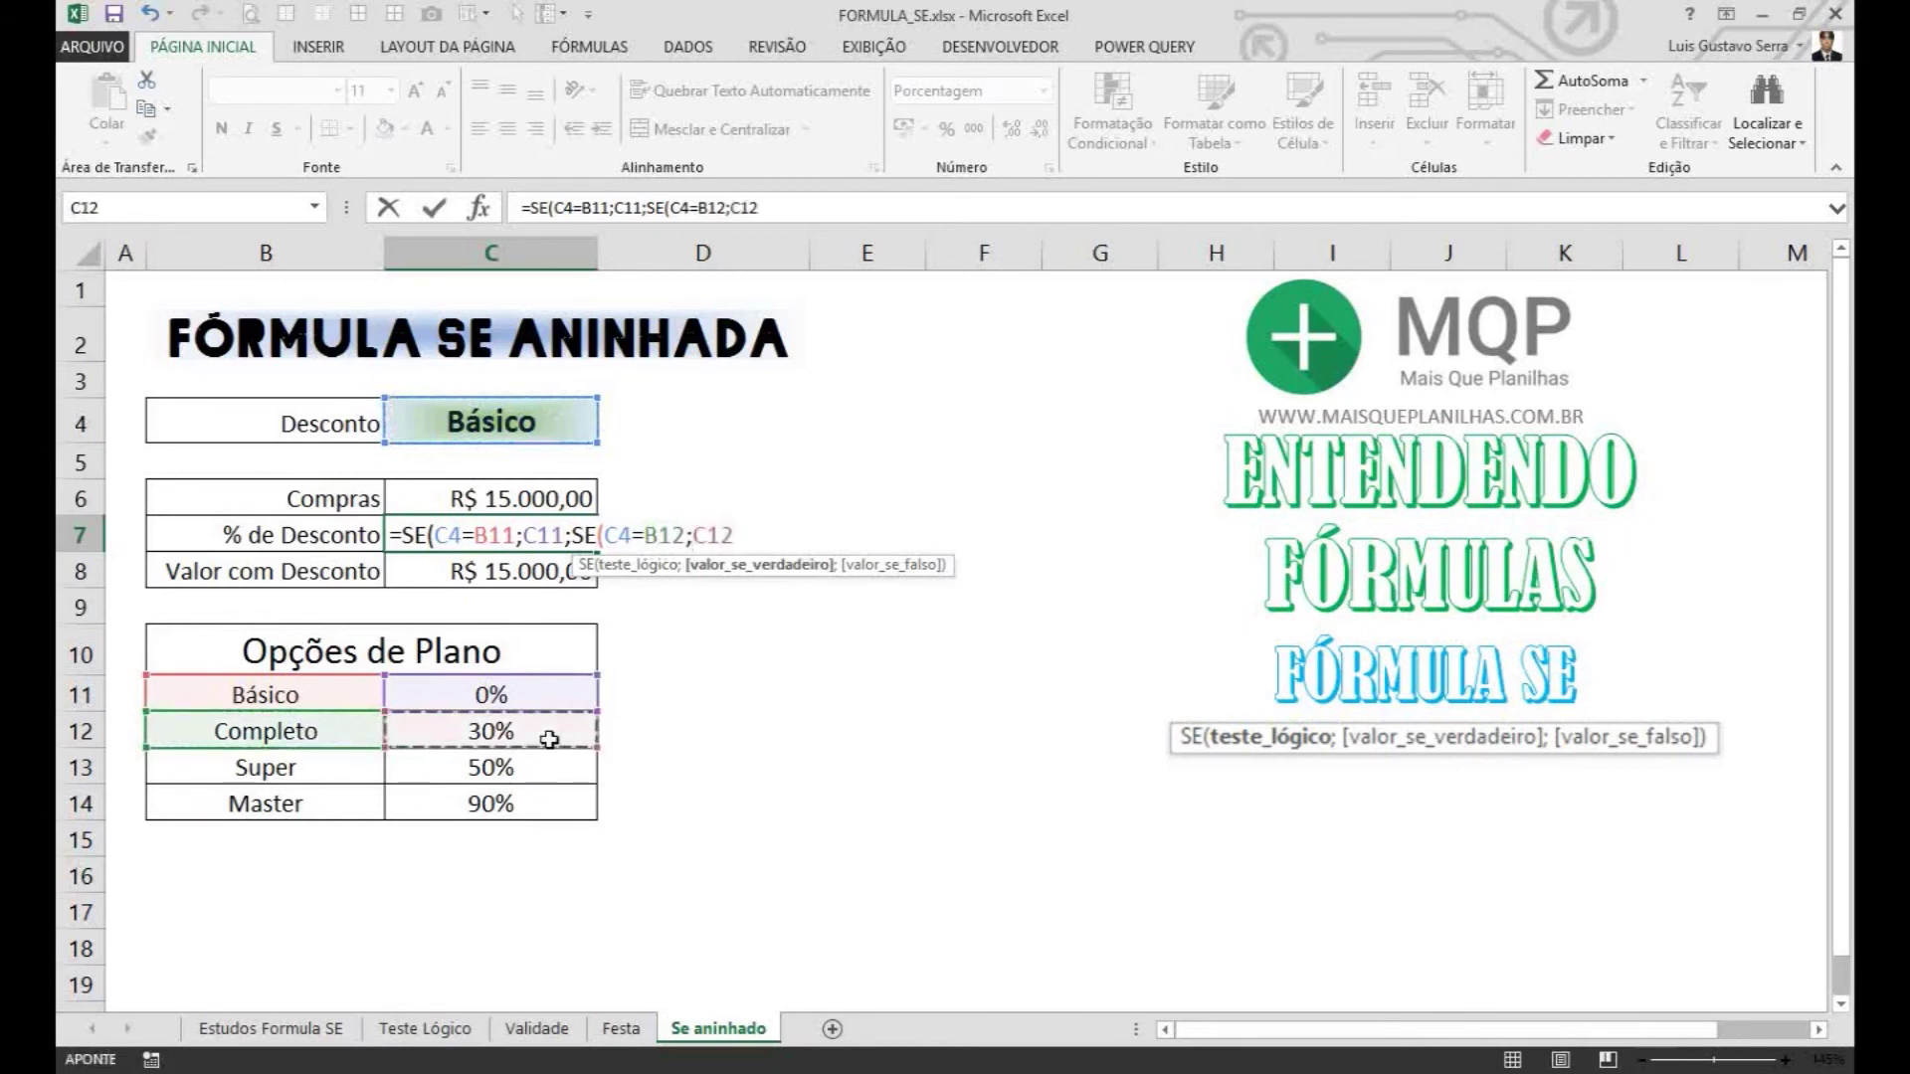
pyautogui.write(';')
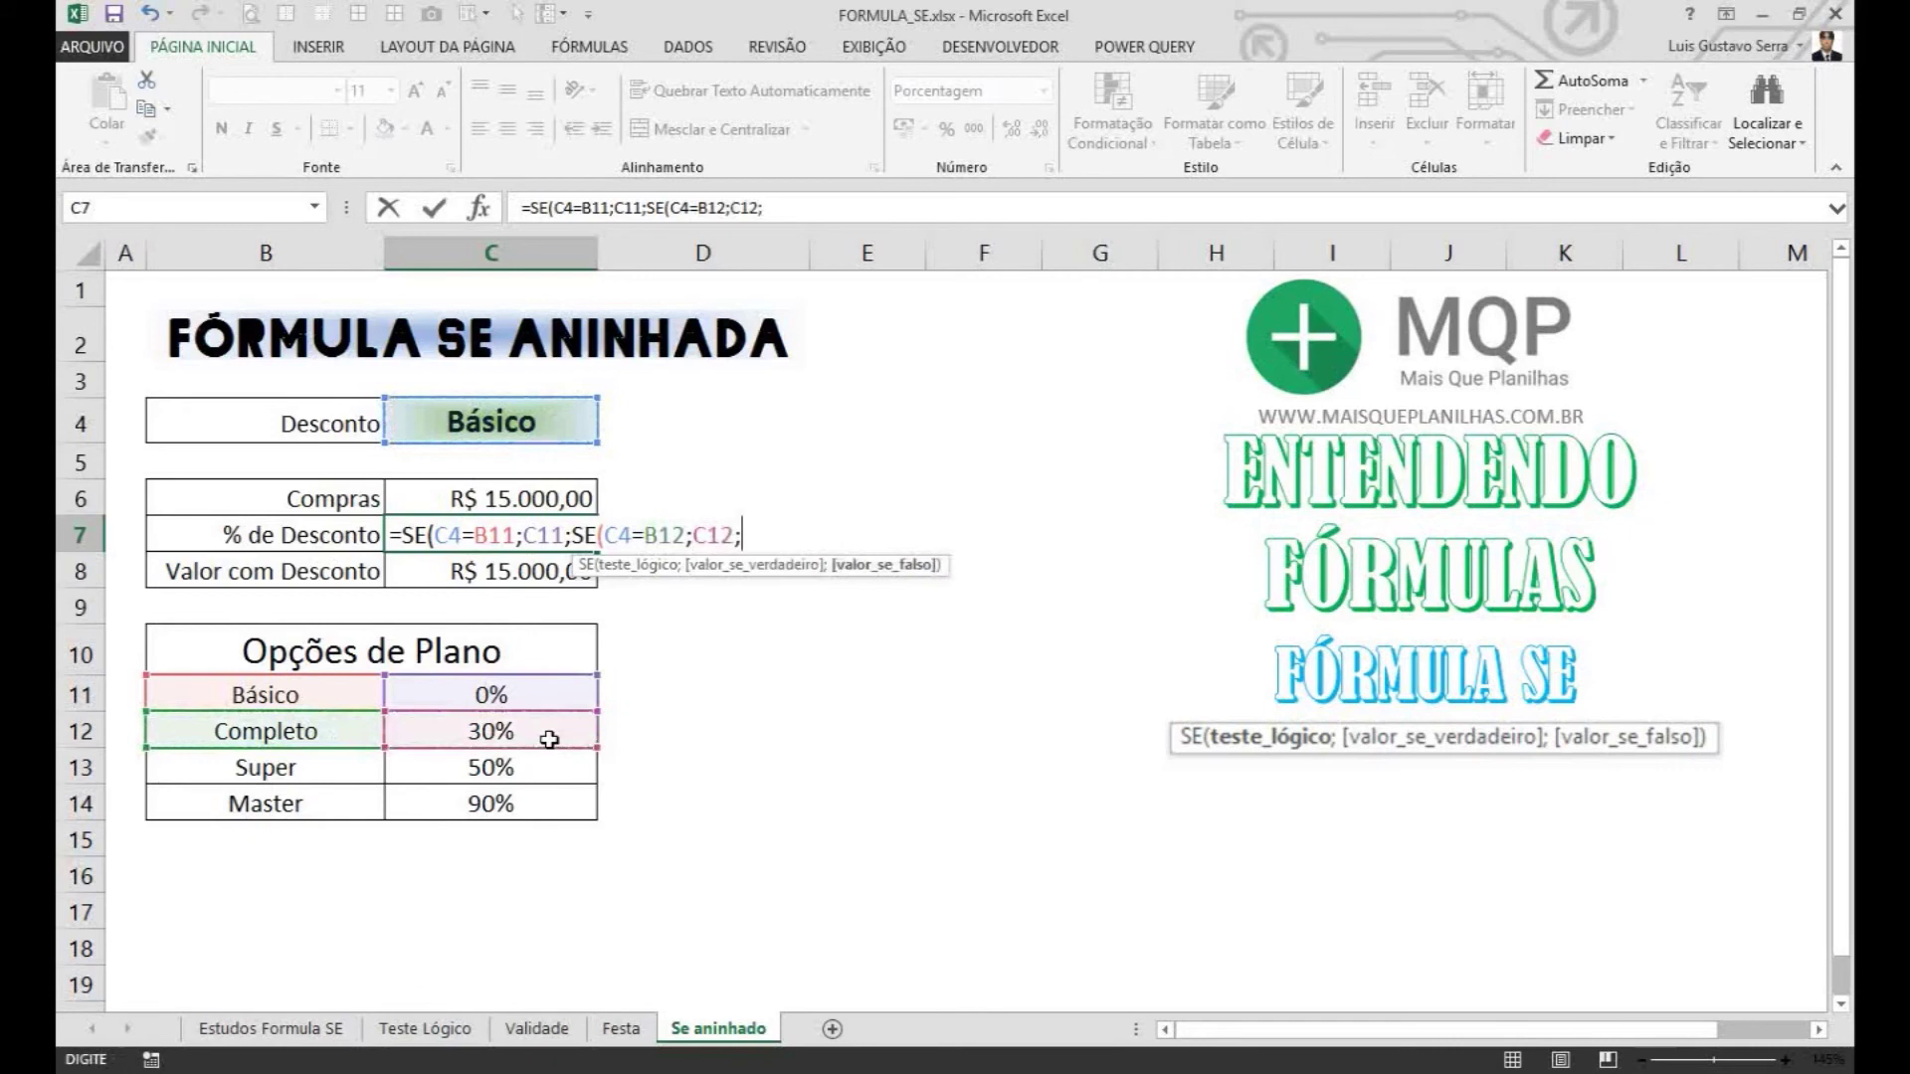
# Step: Review the first SE's arguments in C7, and nest a third SE testing C4=B13 and returning C13 if true
pyautogui.click(448, 535)
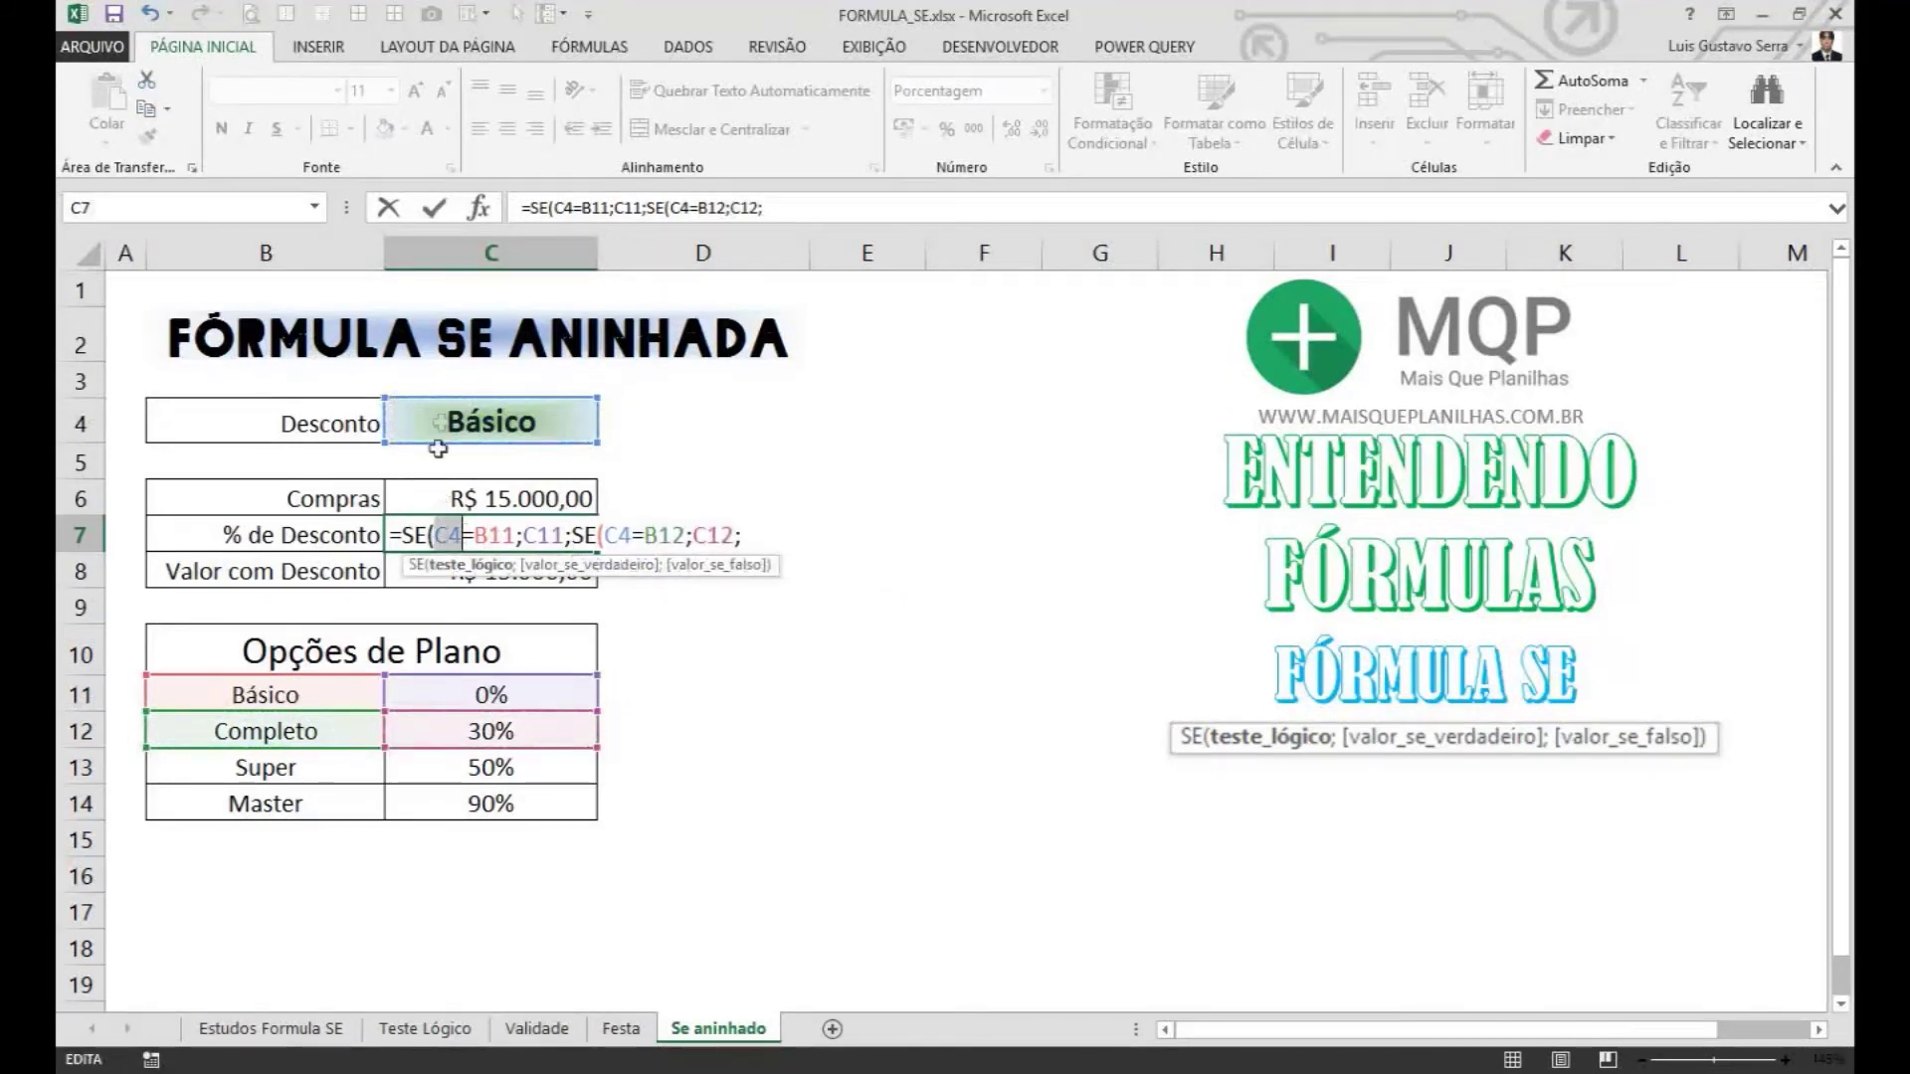
pyautogui.moveTo(475, 534); pyautogui.dragTo(564, 536)
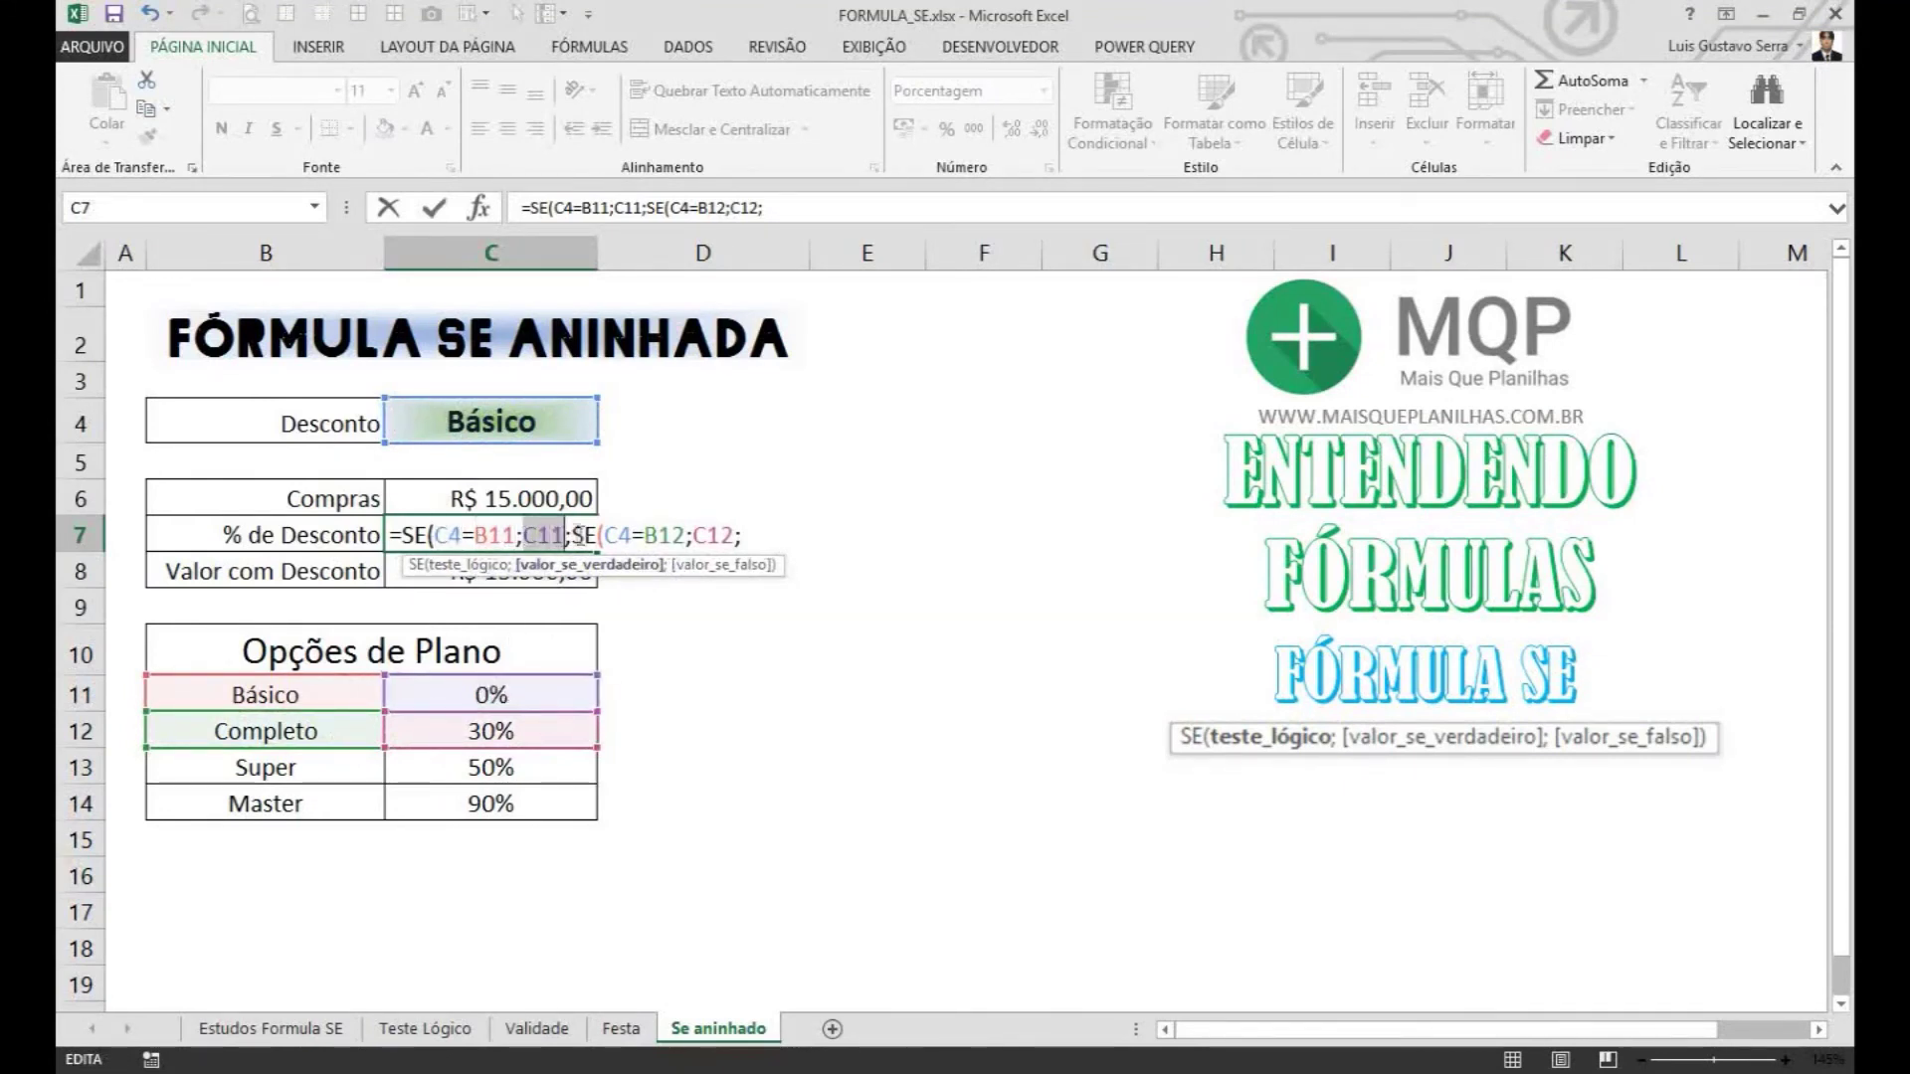
pyautogui.click(573, 534)
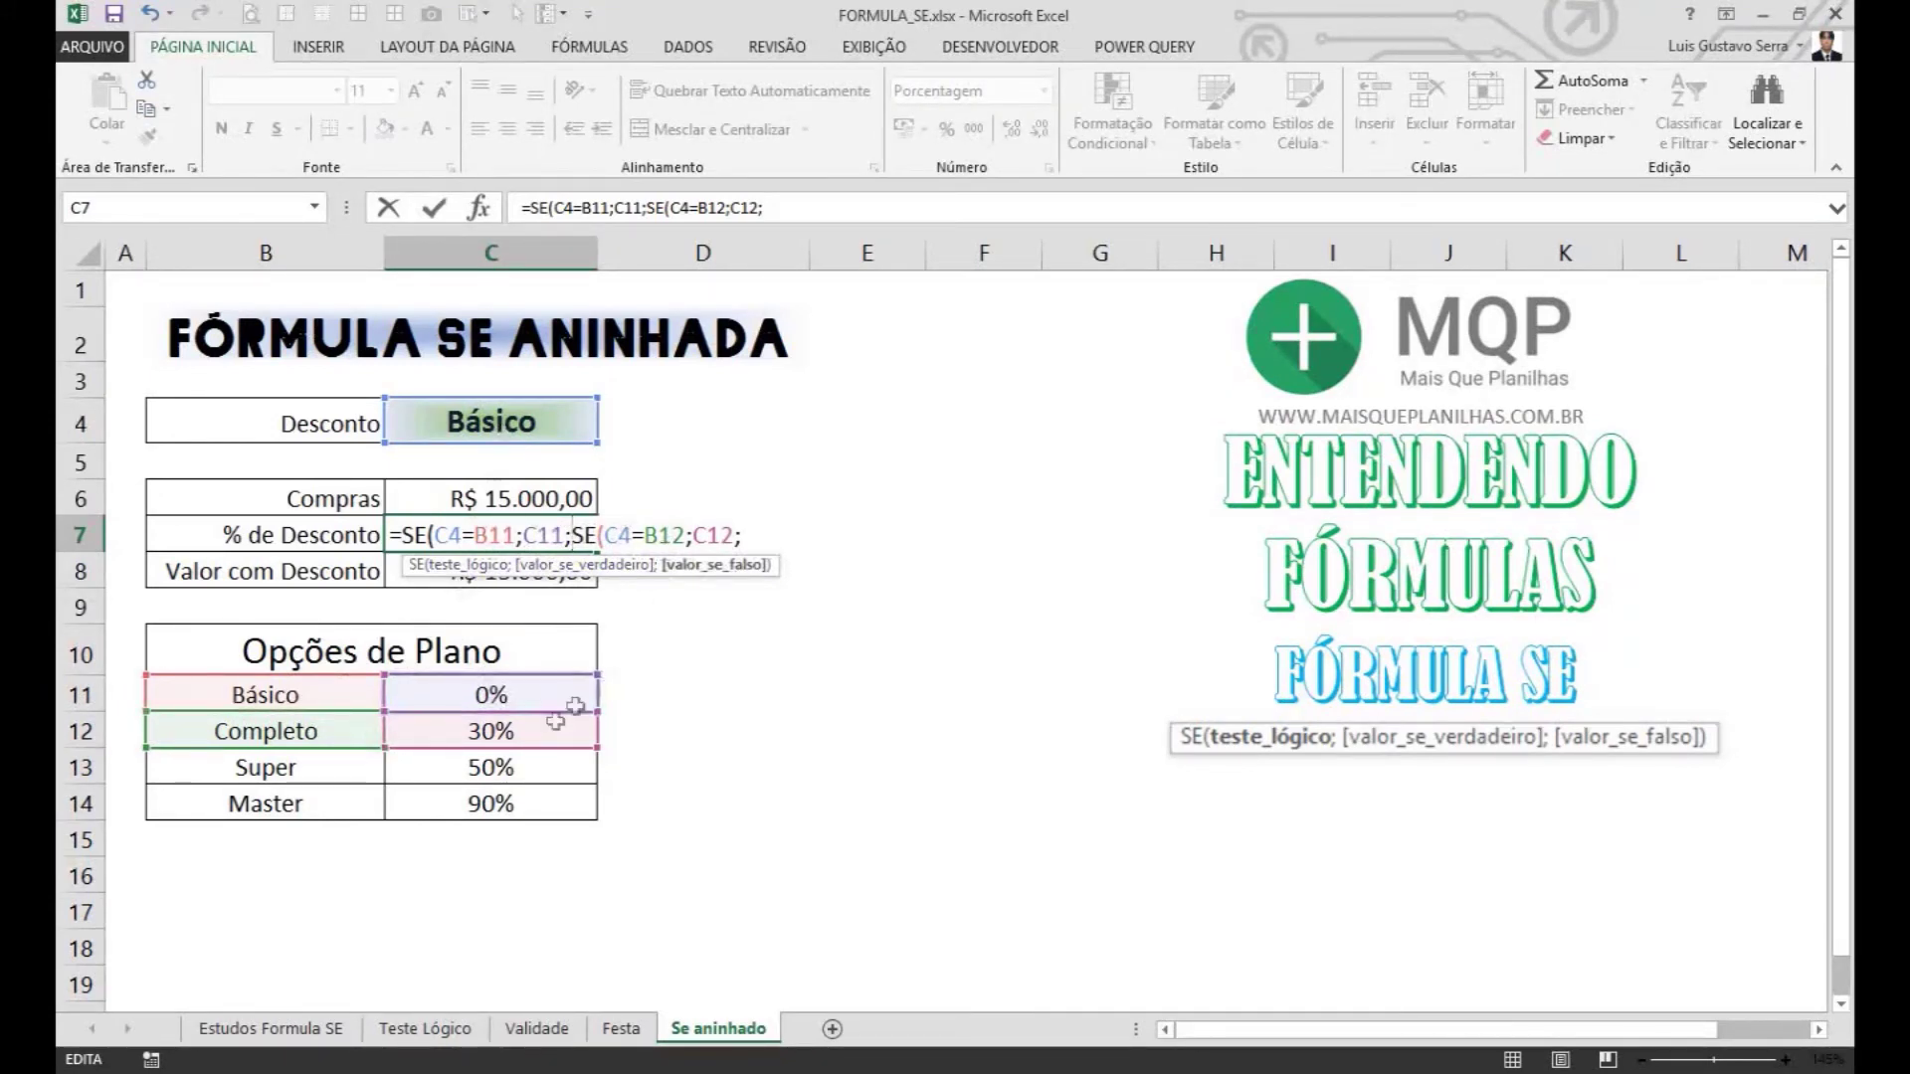
pyautogui.click(751, 535)
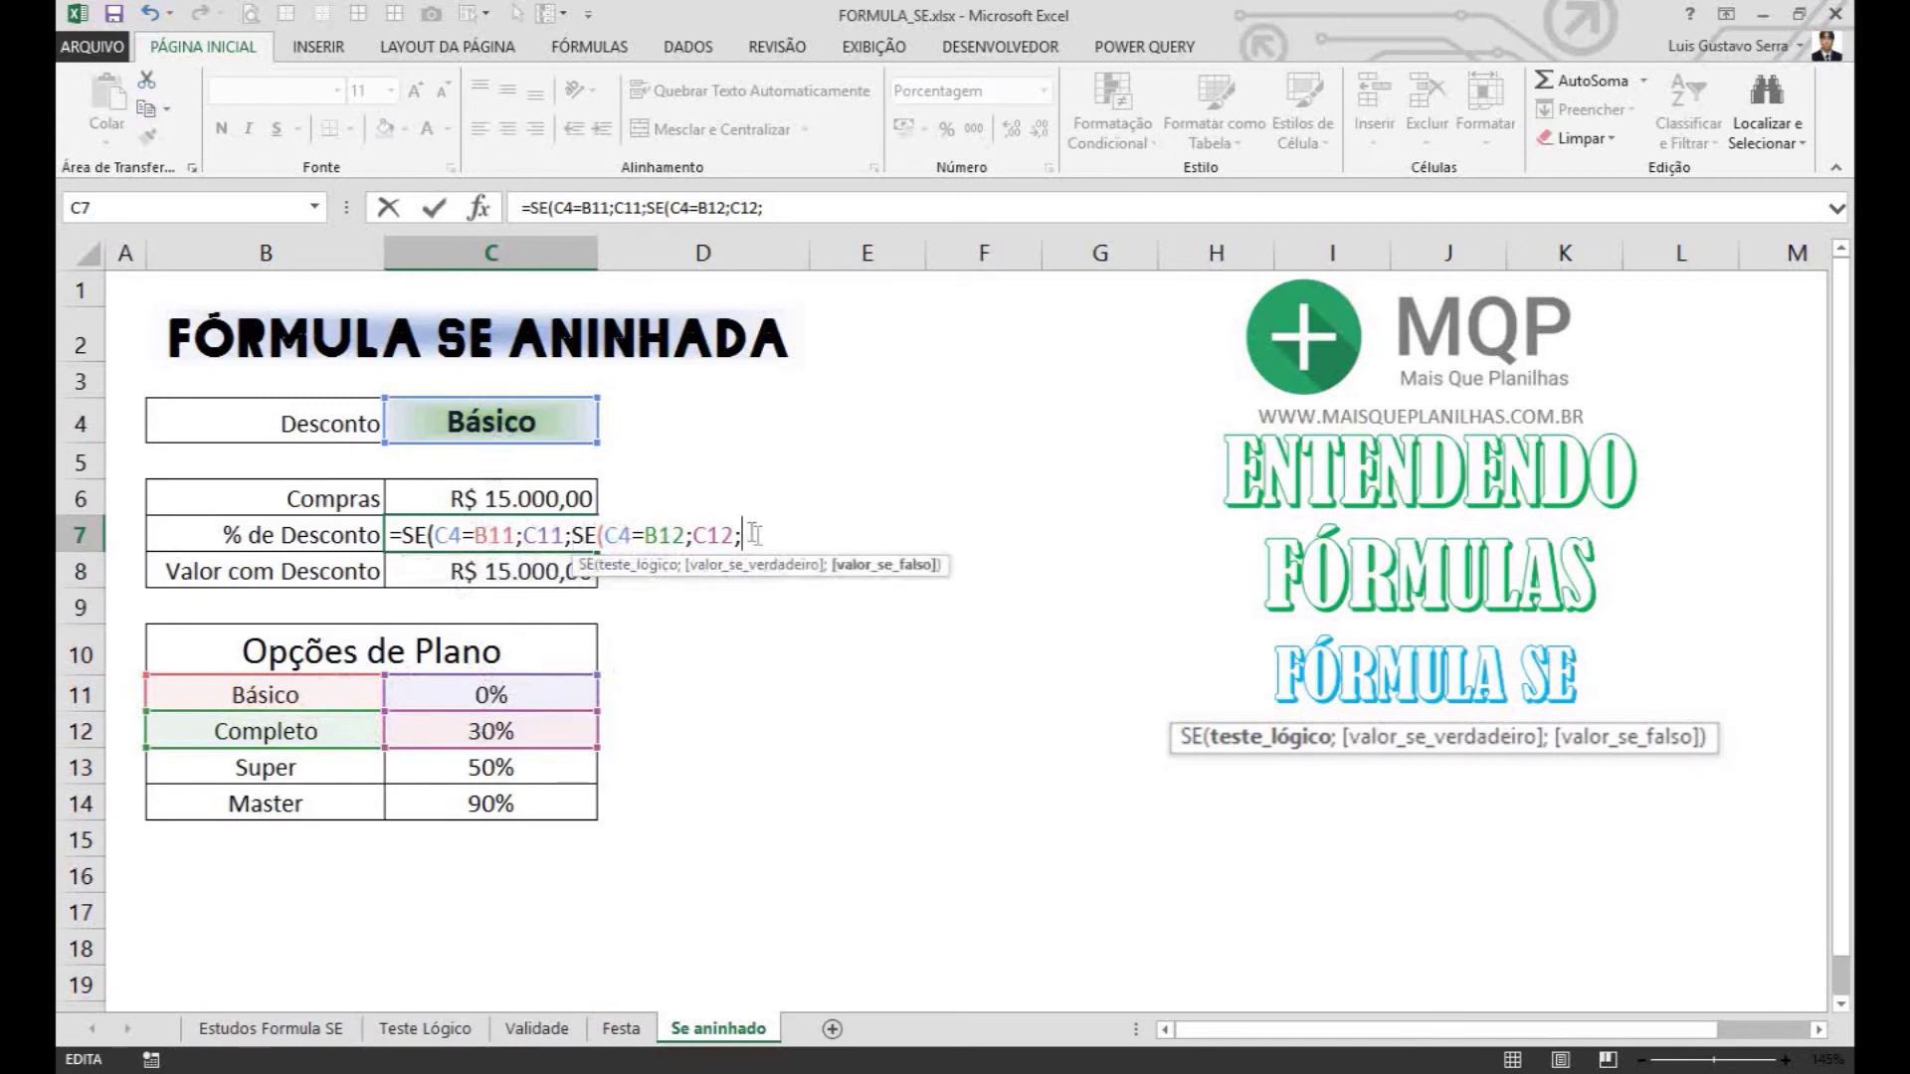
pyautogui.write('SE(')
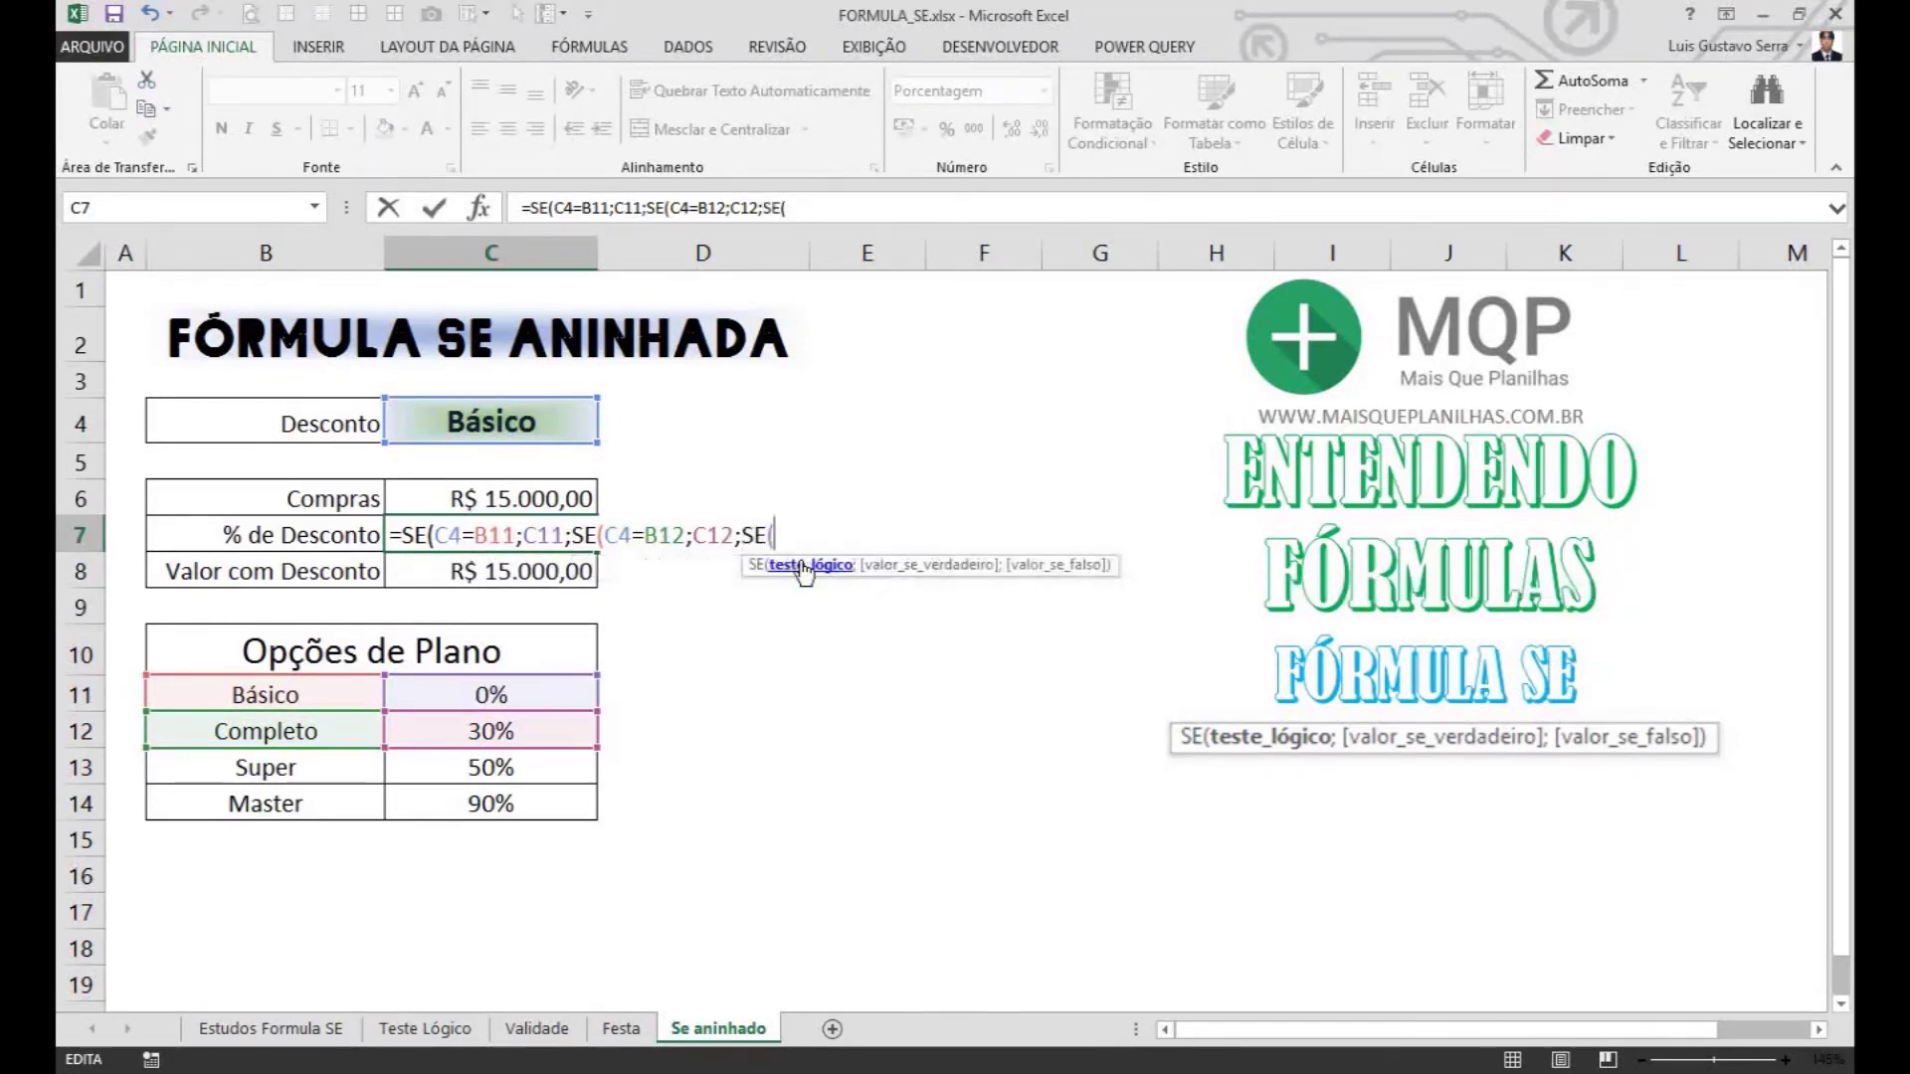
pyautogui.click(554, 427)
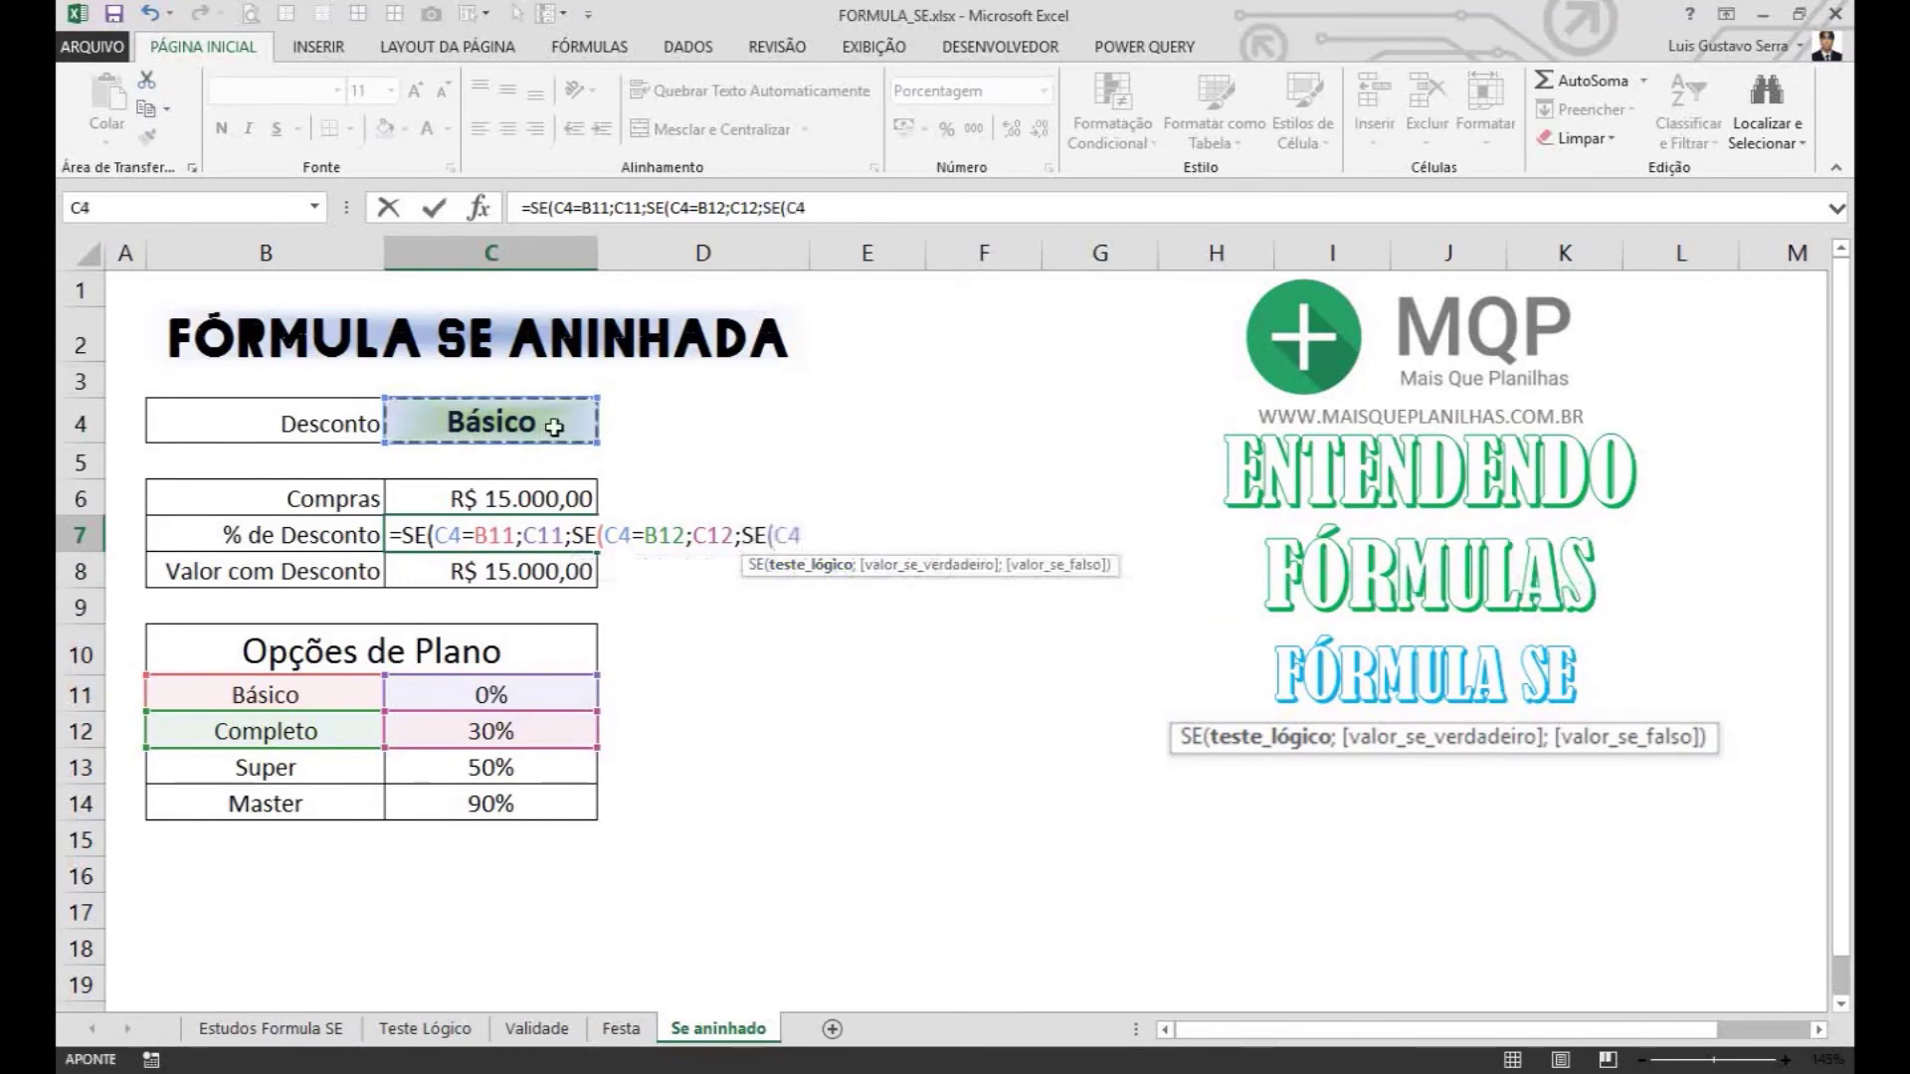
pyautogui.write(';')
pyautogui.press('BackSpace')
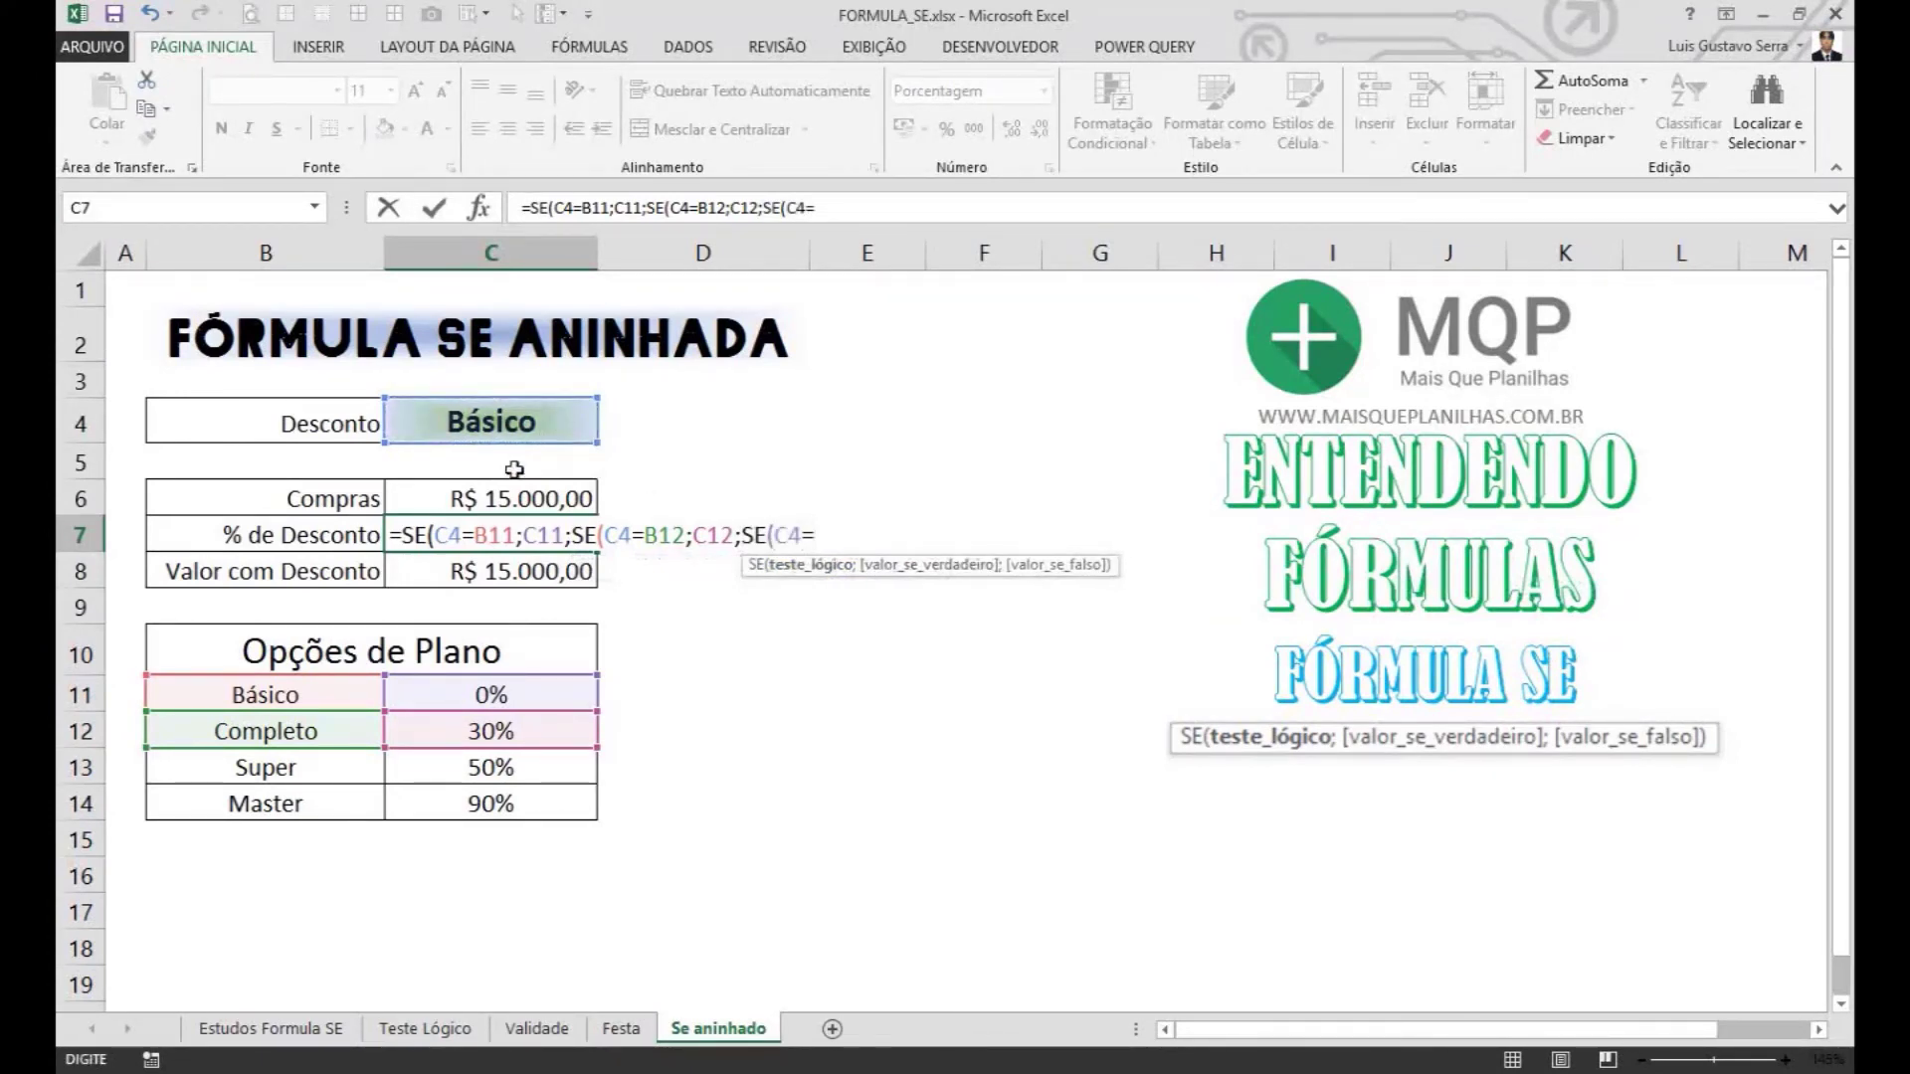
pyautogui.click(347, 767)
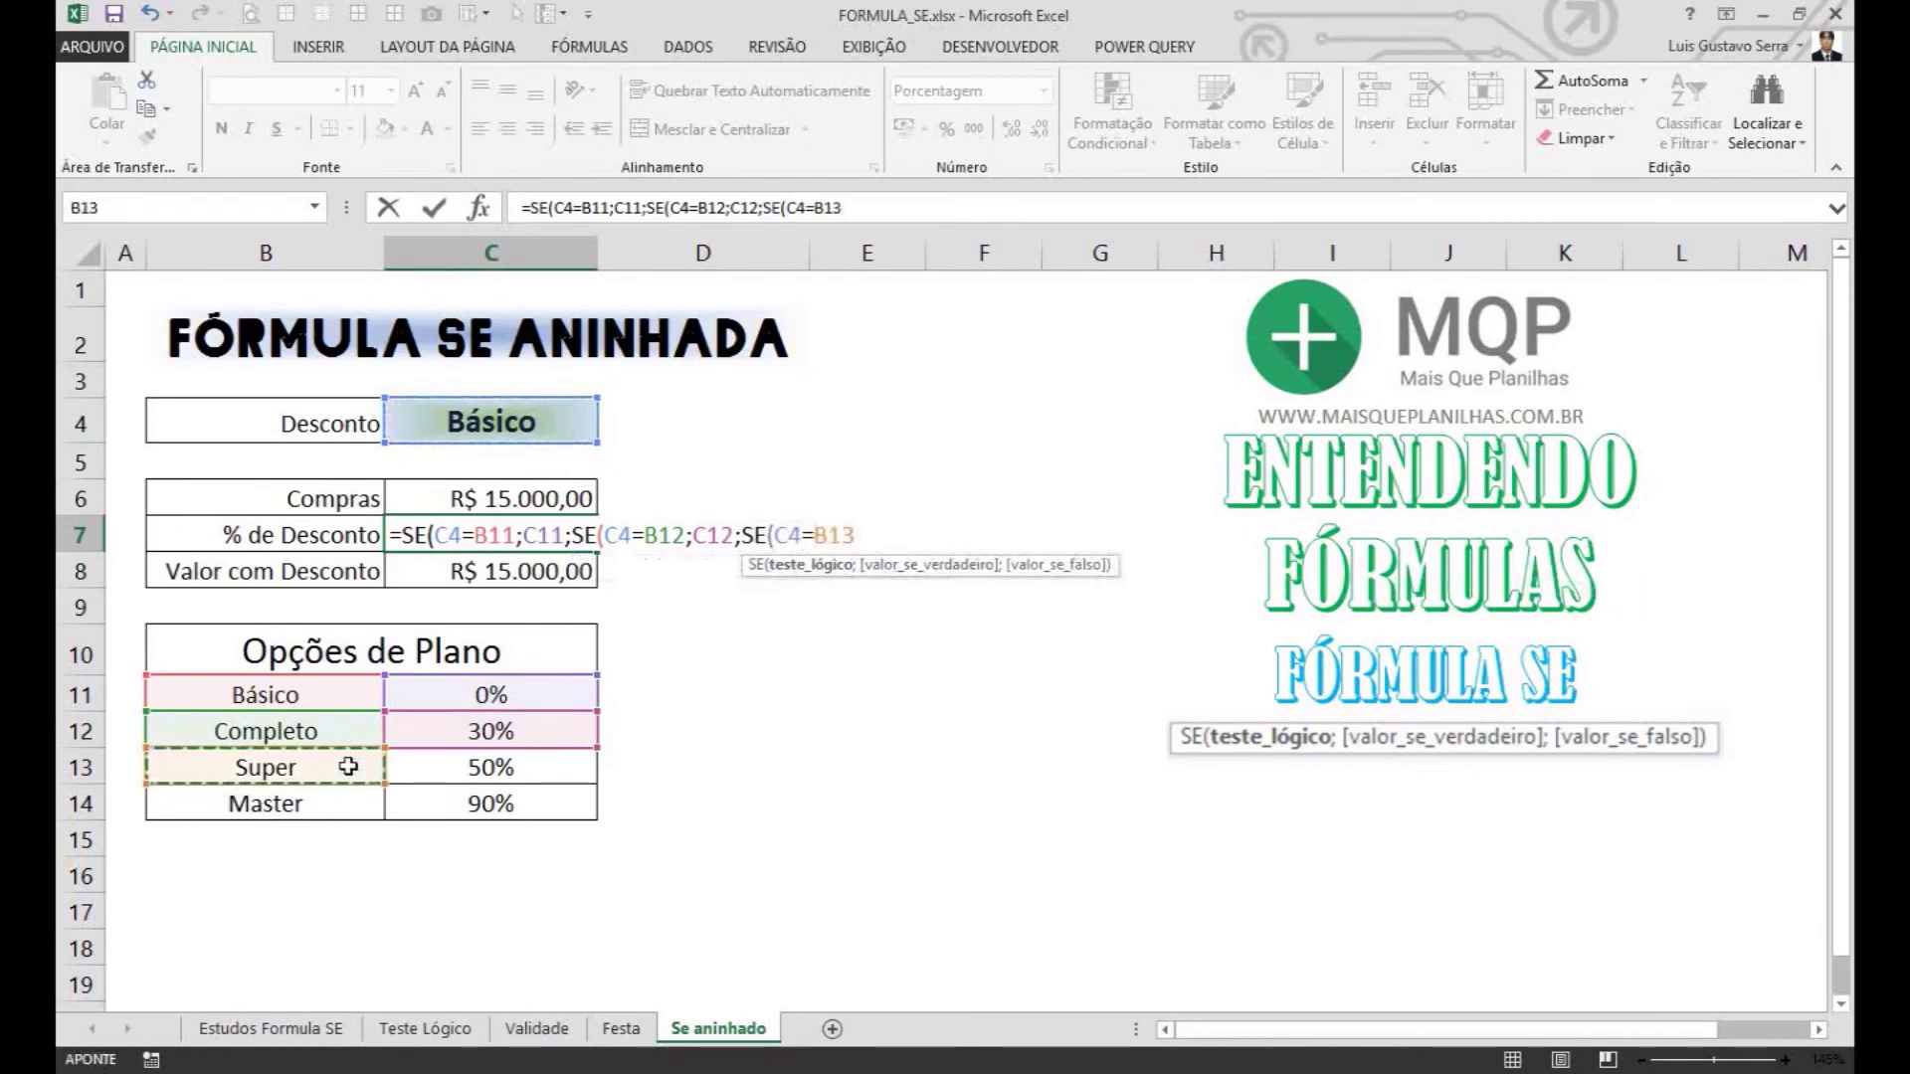
pyautogui.write(';')
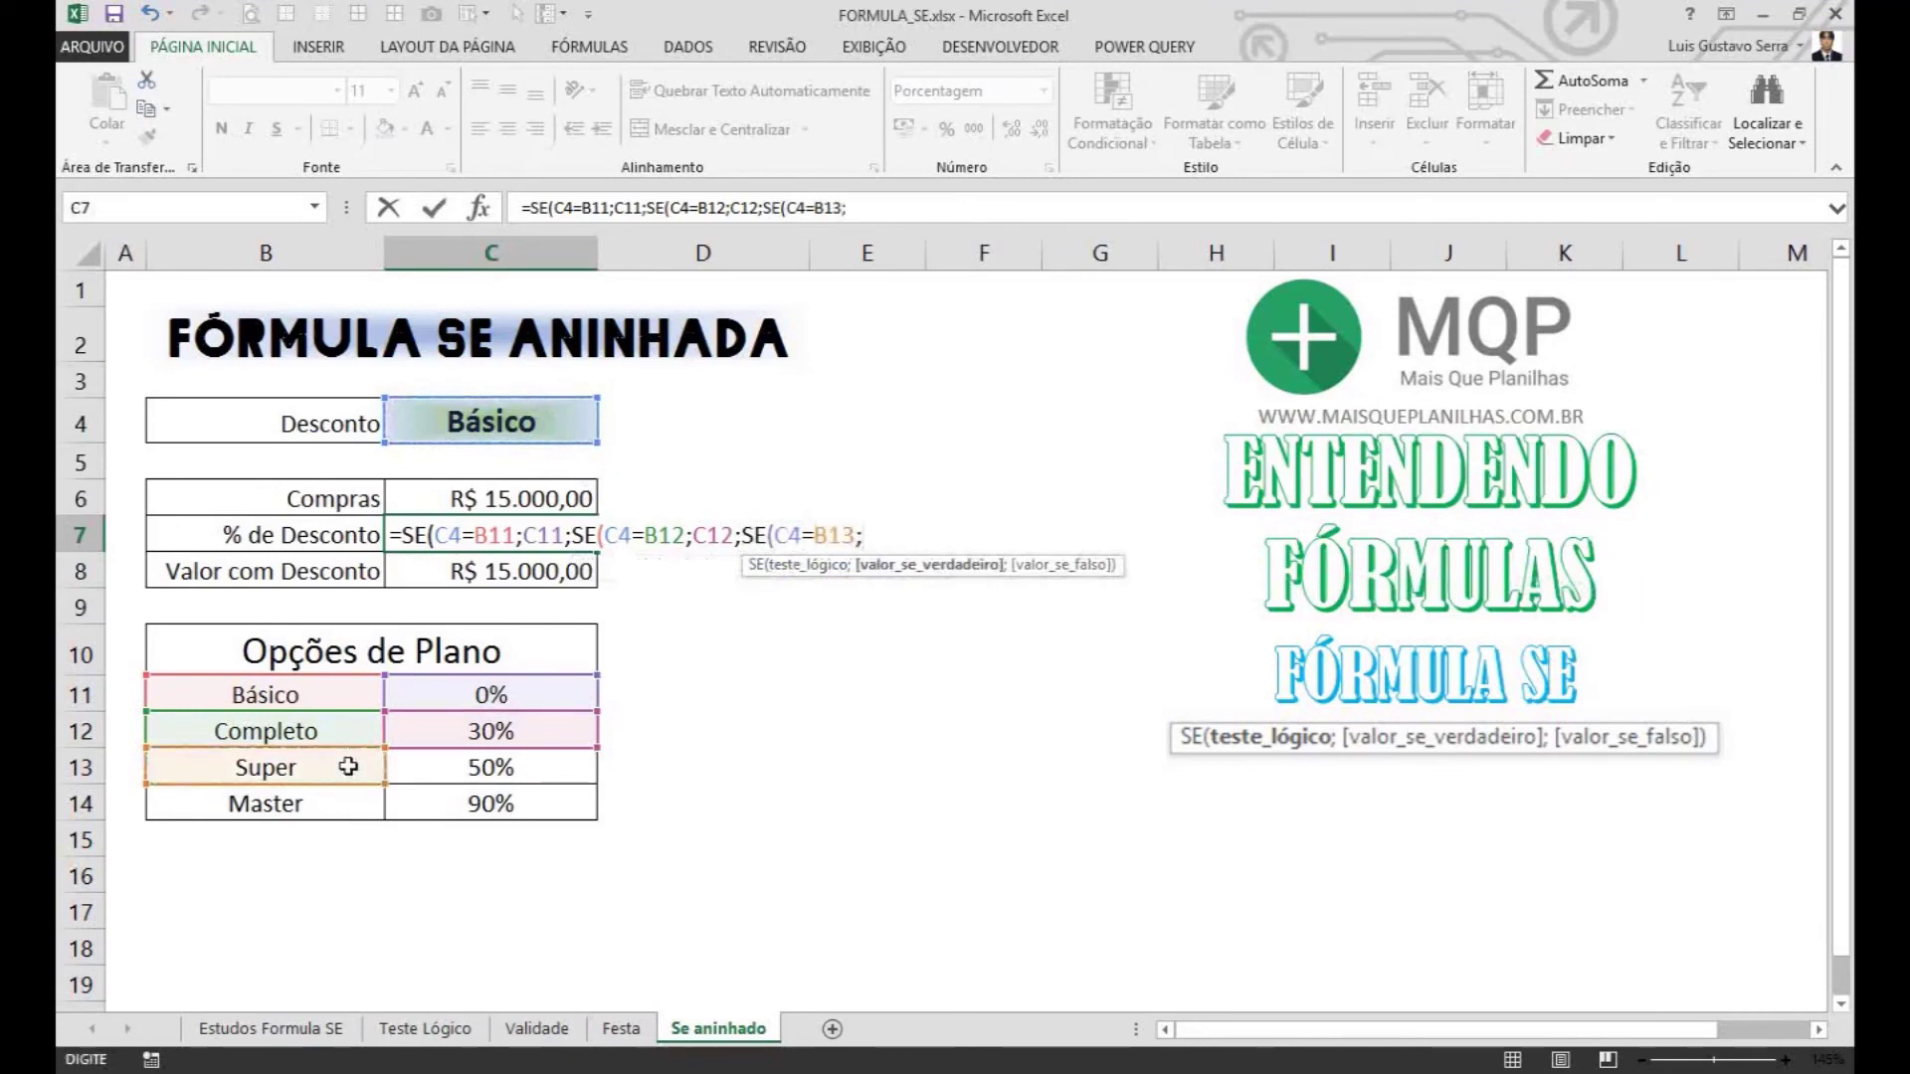
pyautogui.click(435, 768)
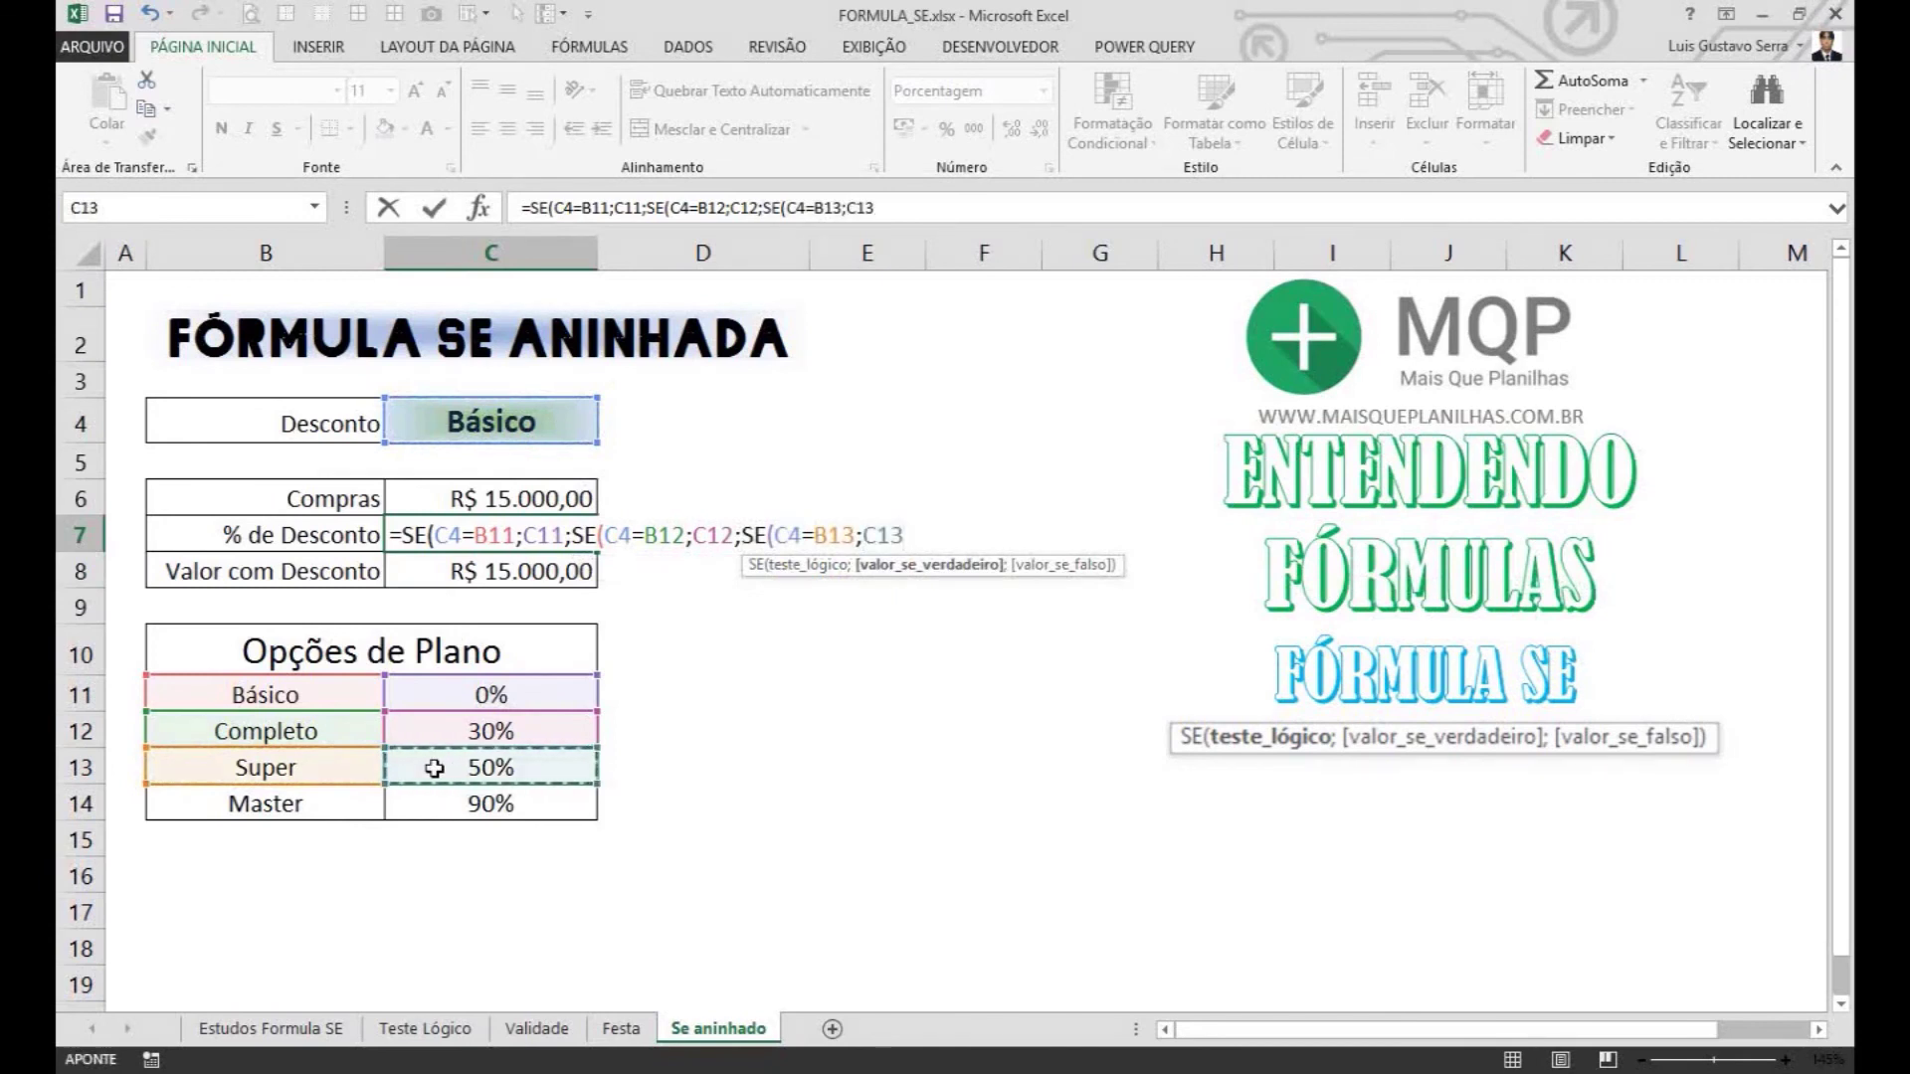
pyautogui.write(';')
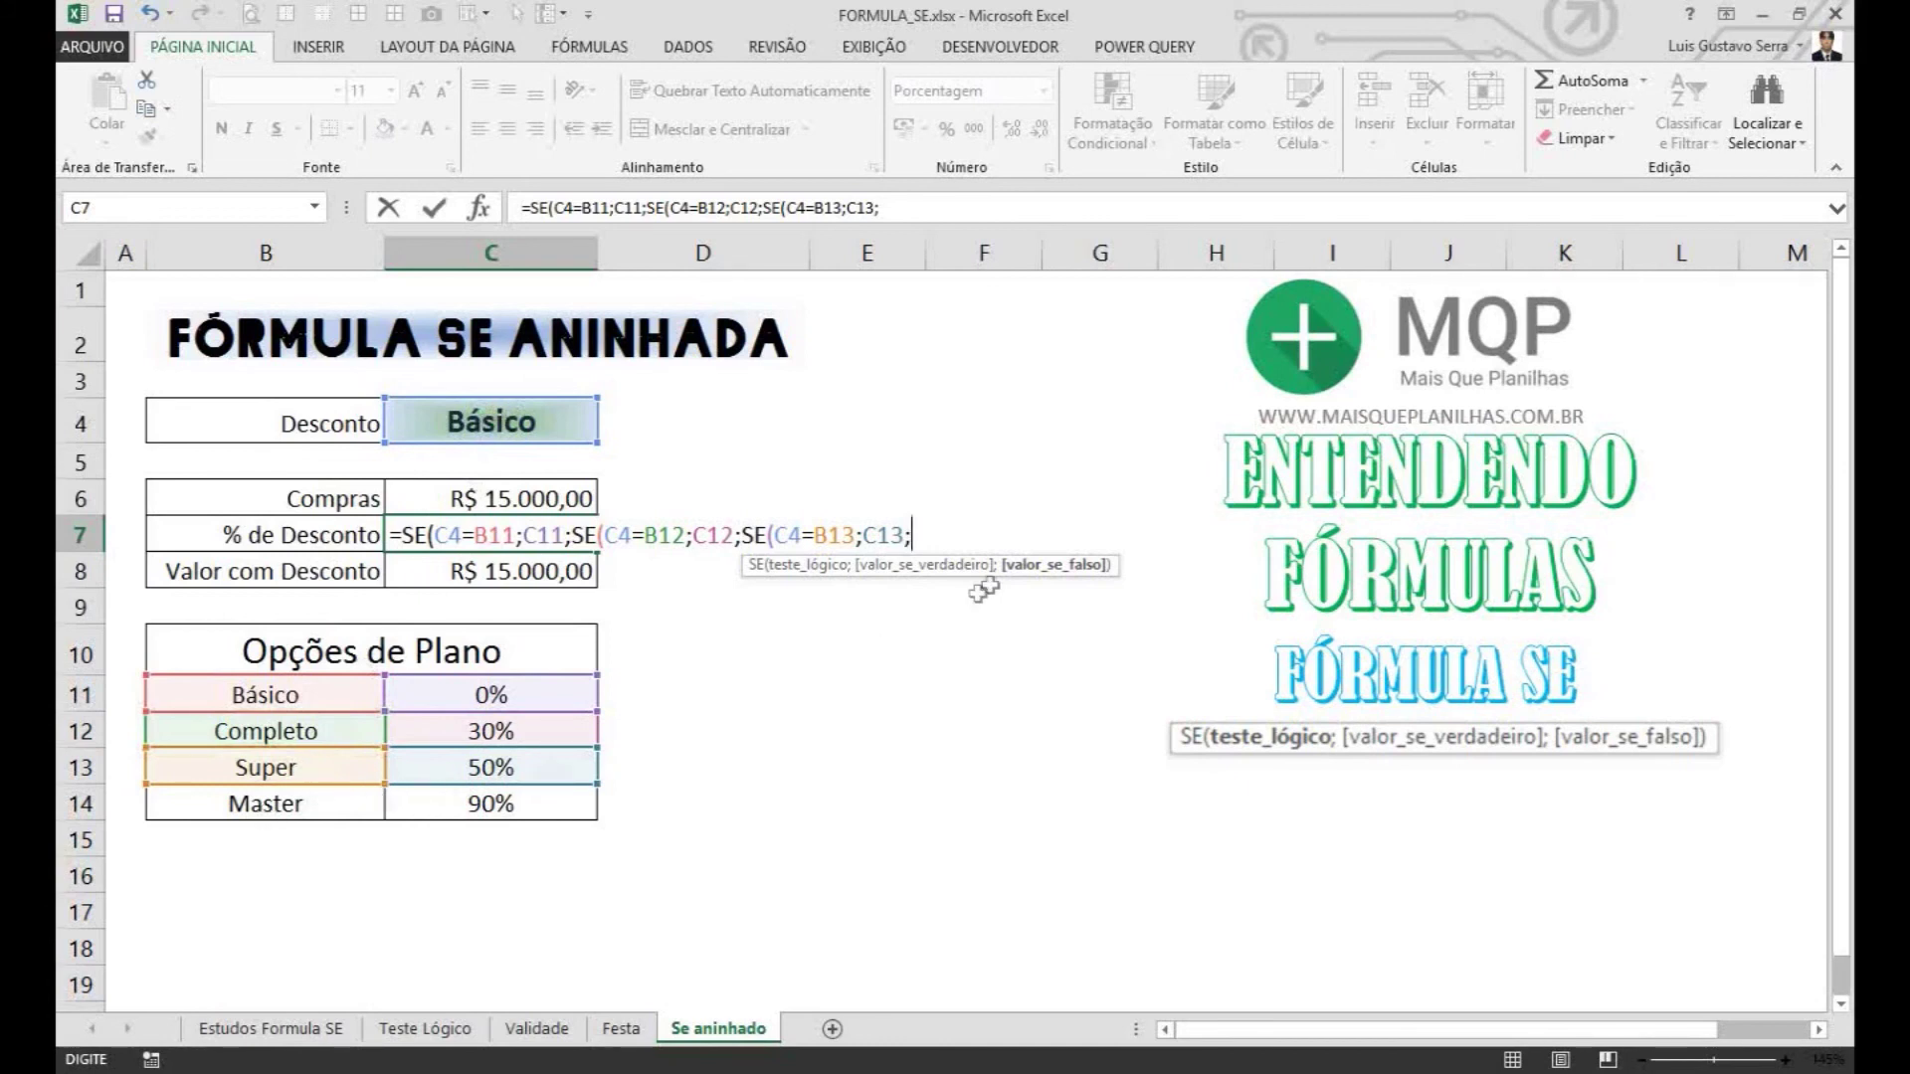
# Step: Complete C7's nested formula with C14 as the last value if false, closing all three SE functions
pyautogui.click(527, 801)
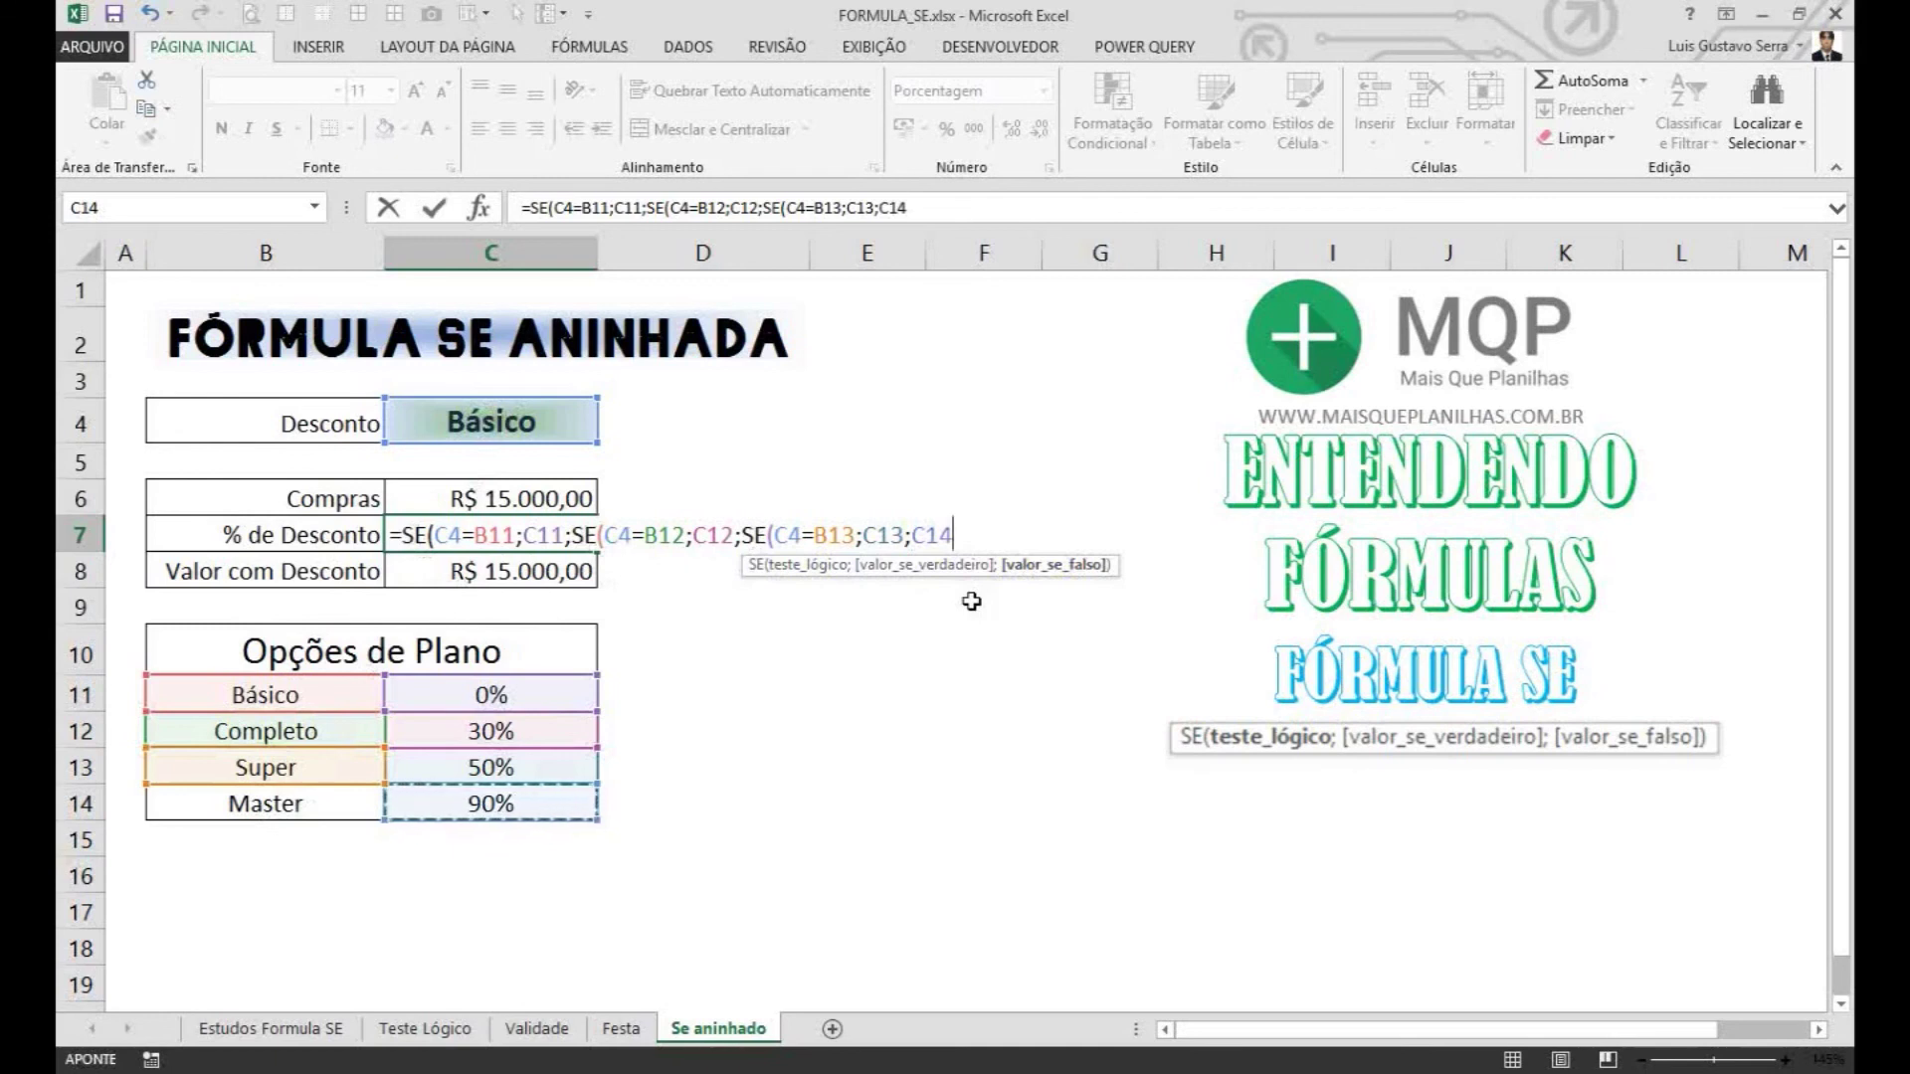
pyautogui.write('))')
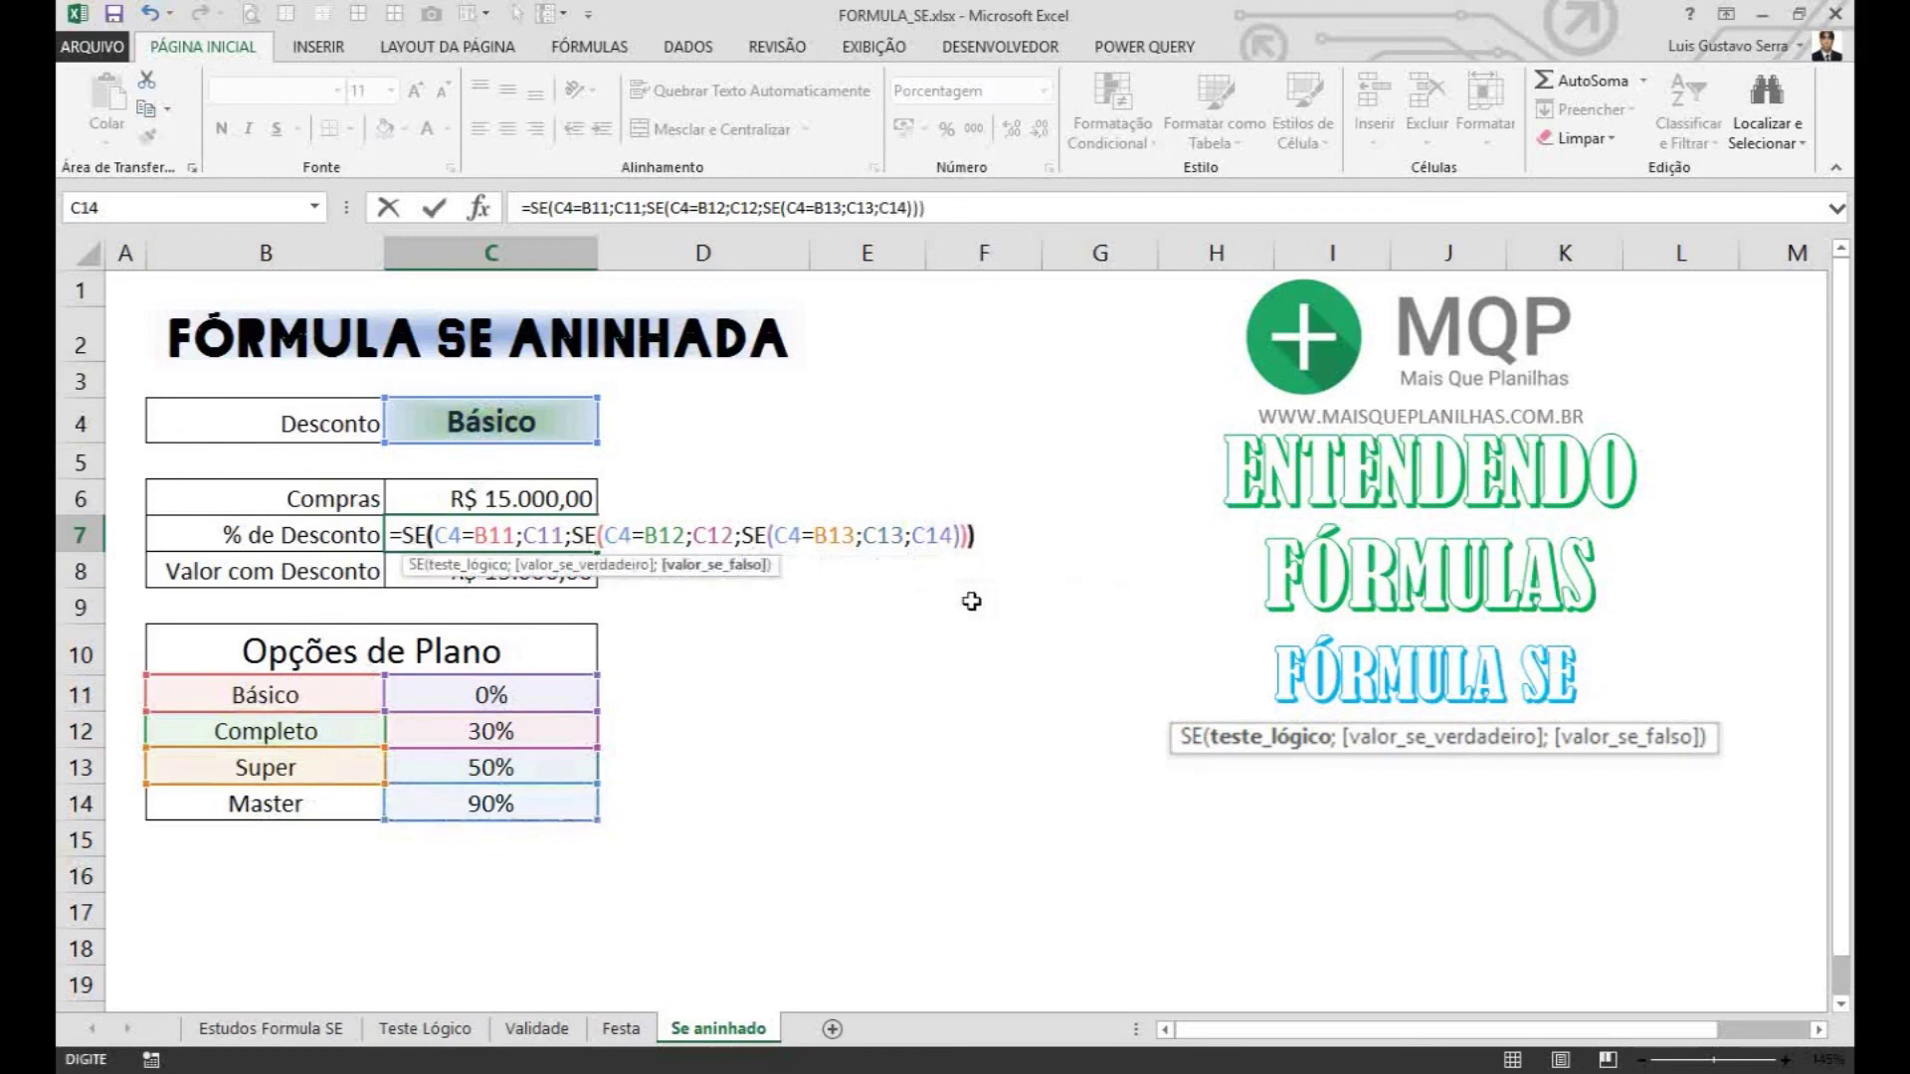
pyautogui.click(967, 538)
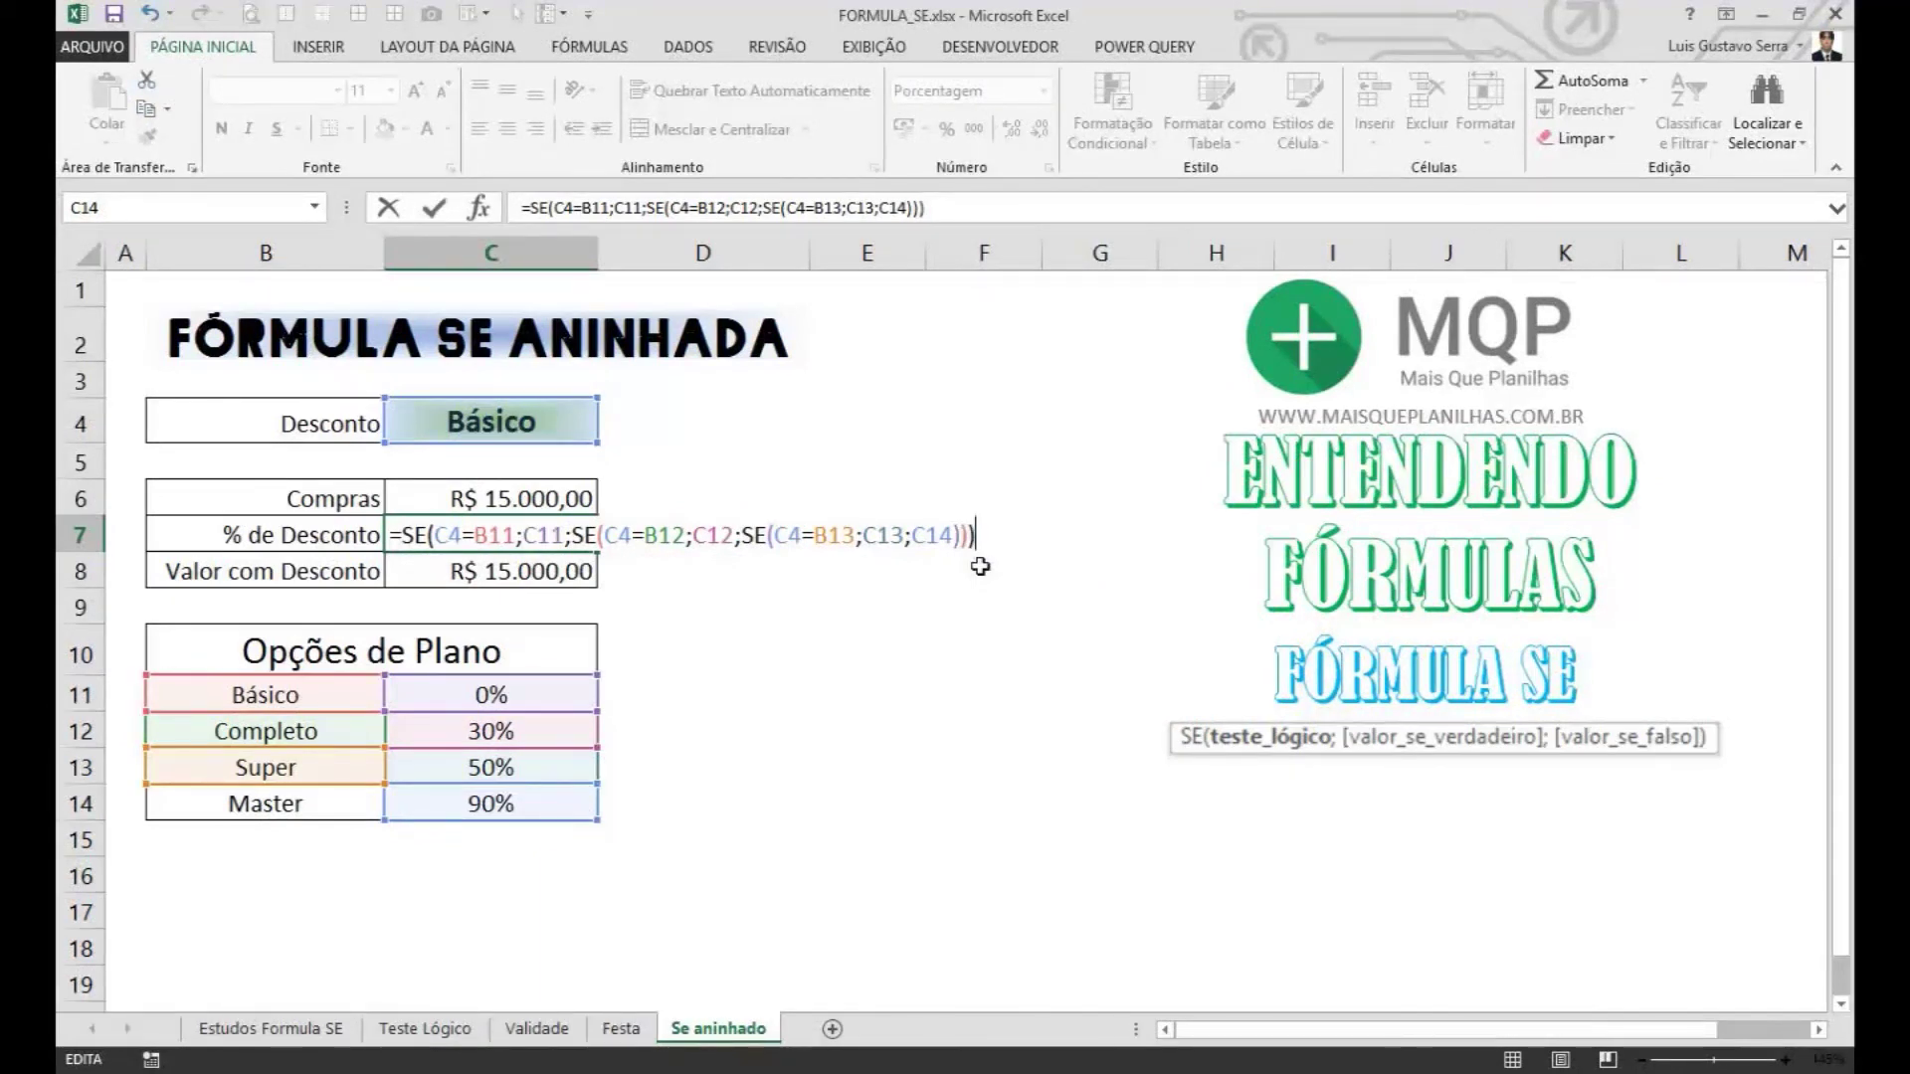
pyautogui.press('Return')
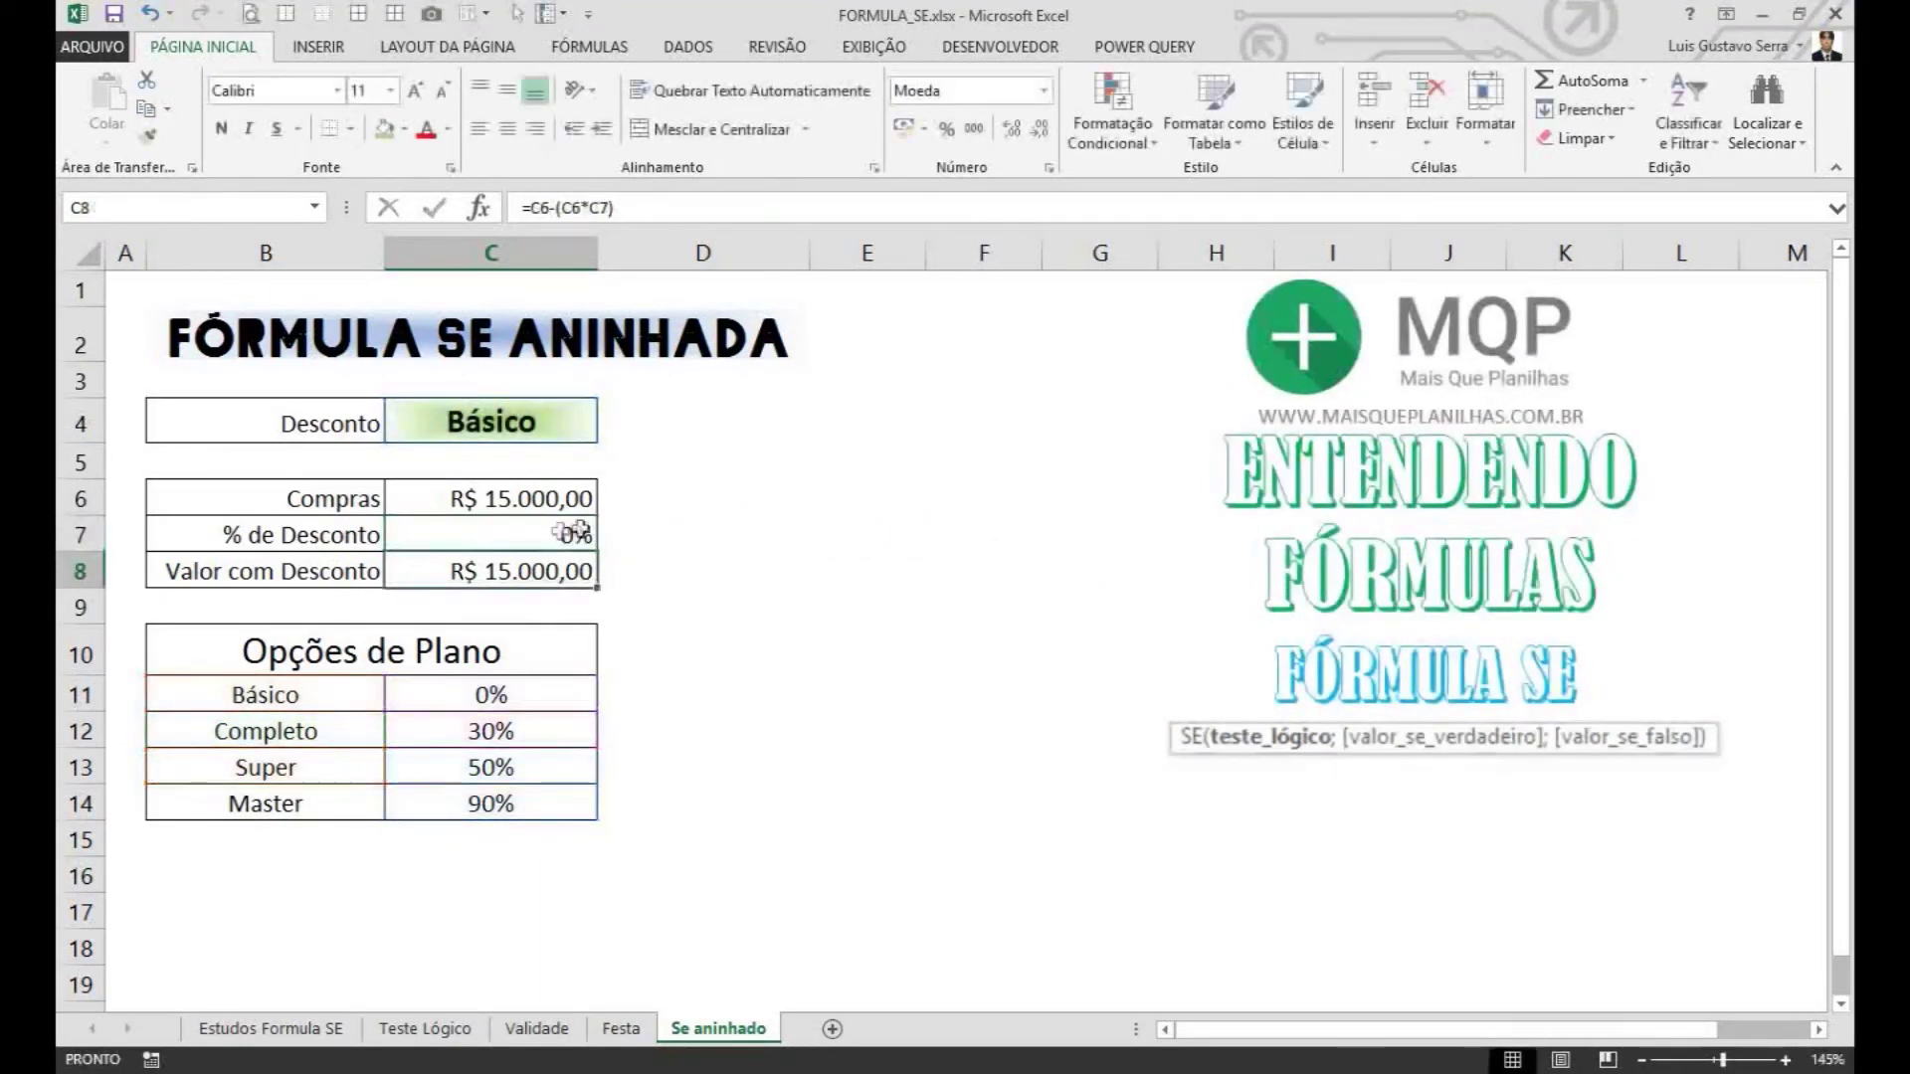
# Step: Center the % de Desconto result in C7 horizontally and enlarge its font to size 14
pyautogui.click(573, 538)
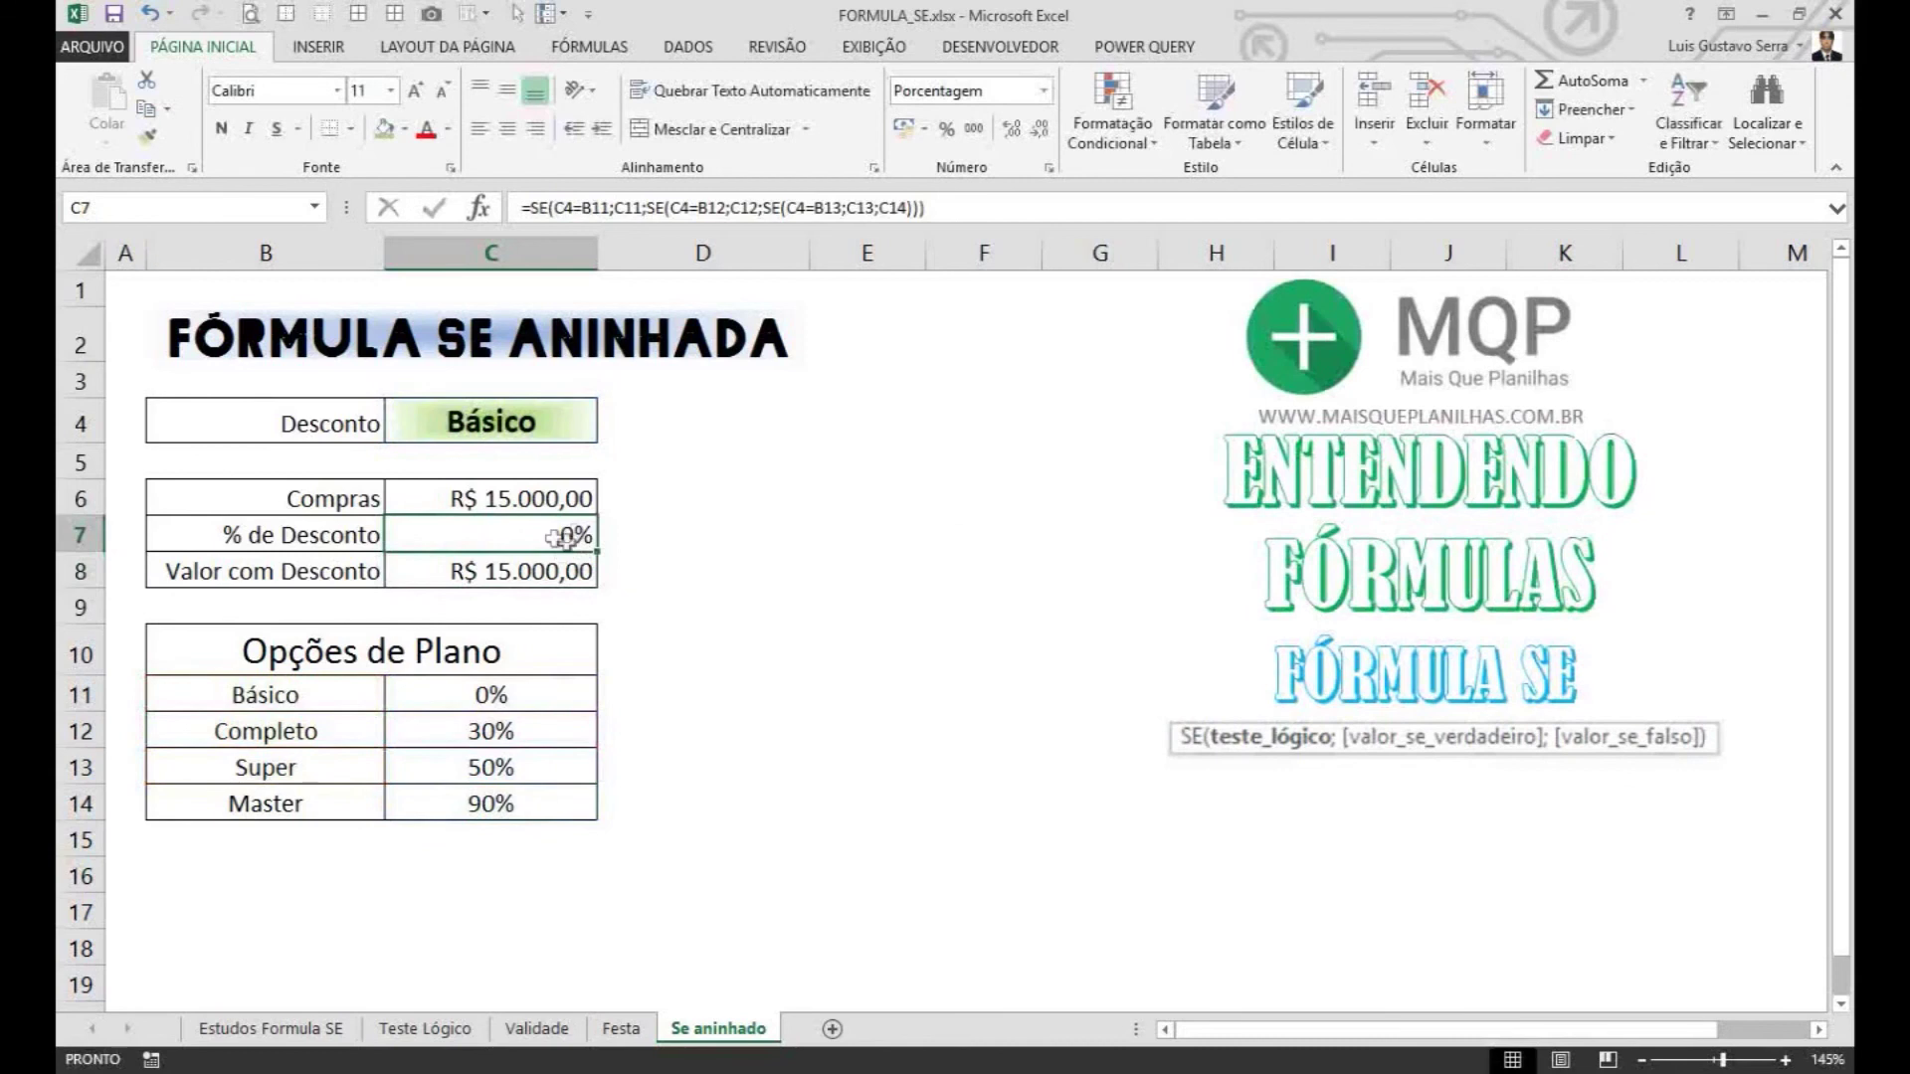
pyautogui.click(504, 130)
pyautogui.click(416, 91)
pyautogui.click(416, 91)
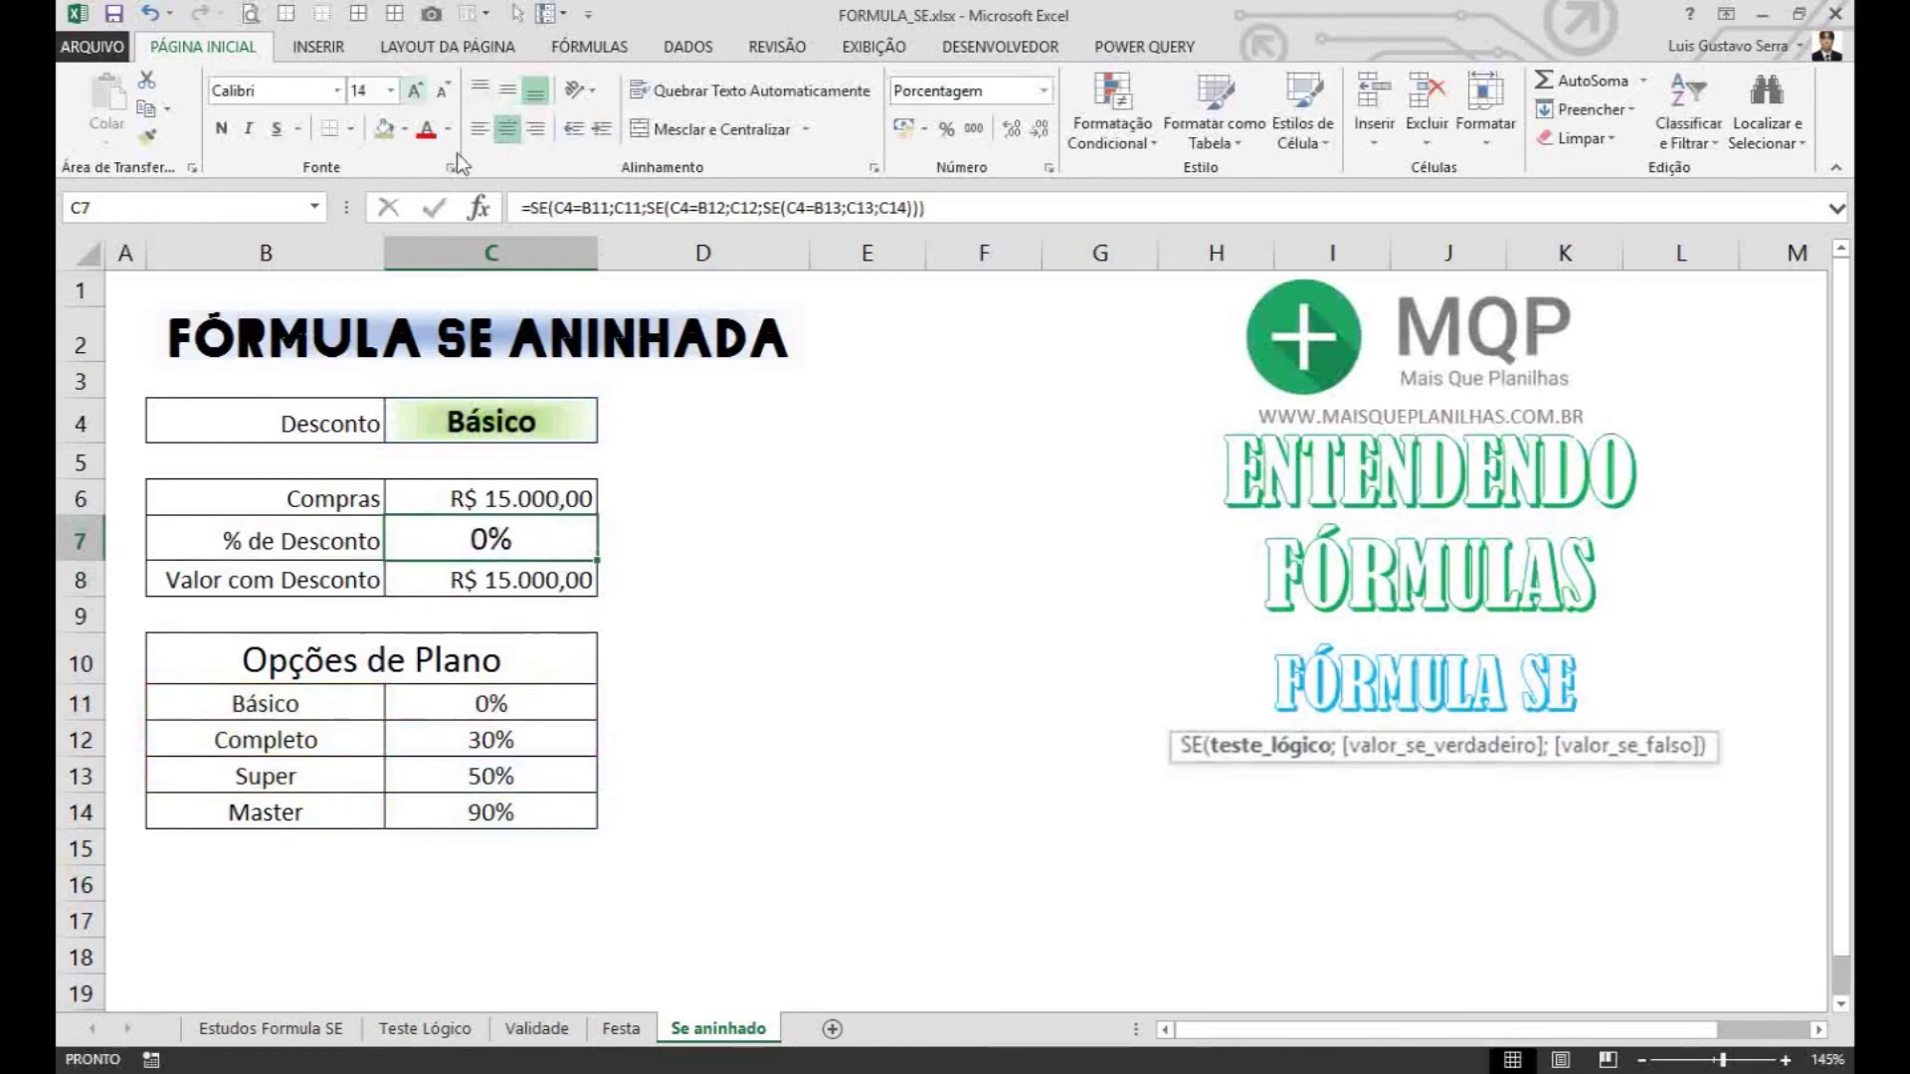
# Step: Test the nested SE formula by switching the Desconto plan in C4 to Completo, Super and finally Master
pyautogui.click(587, 426)
pyautogui.click(608, 435)
pyautogui.click(593, 480)
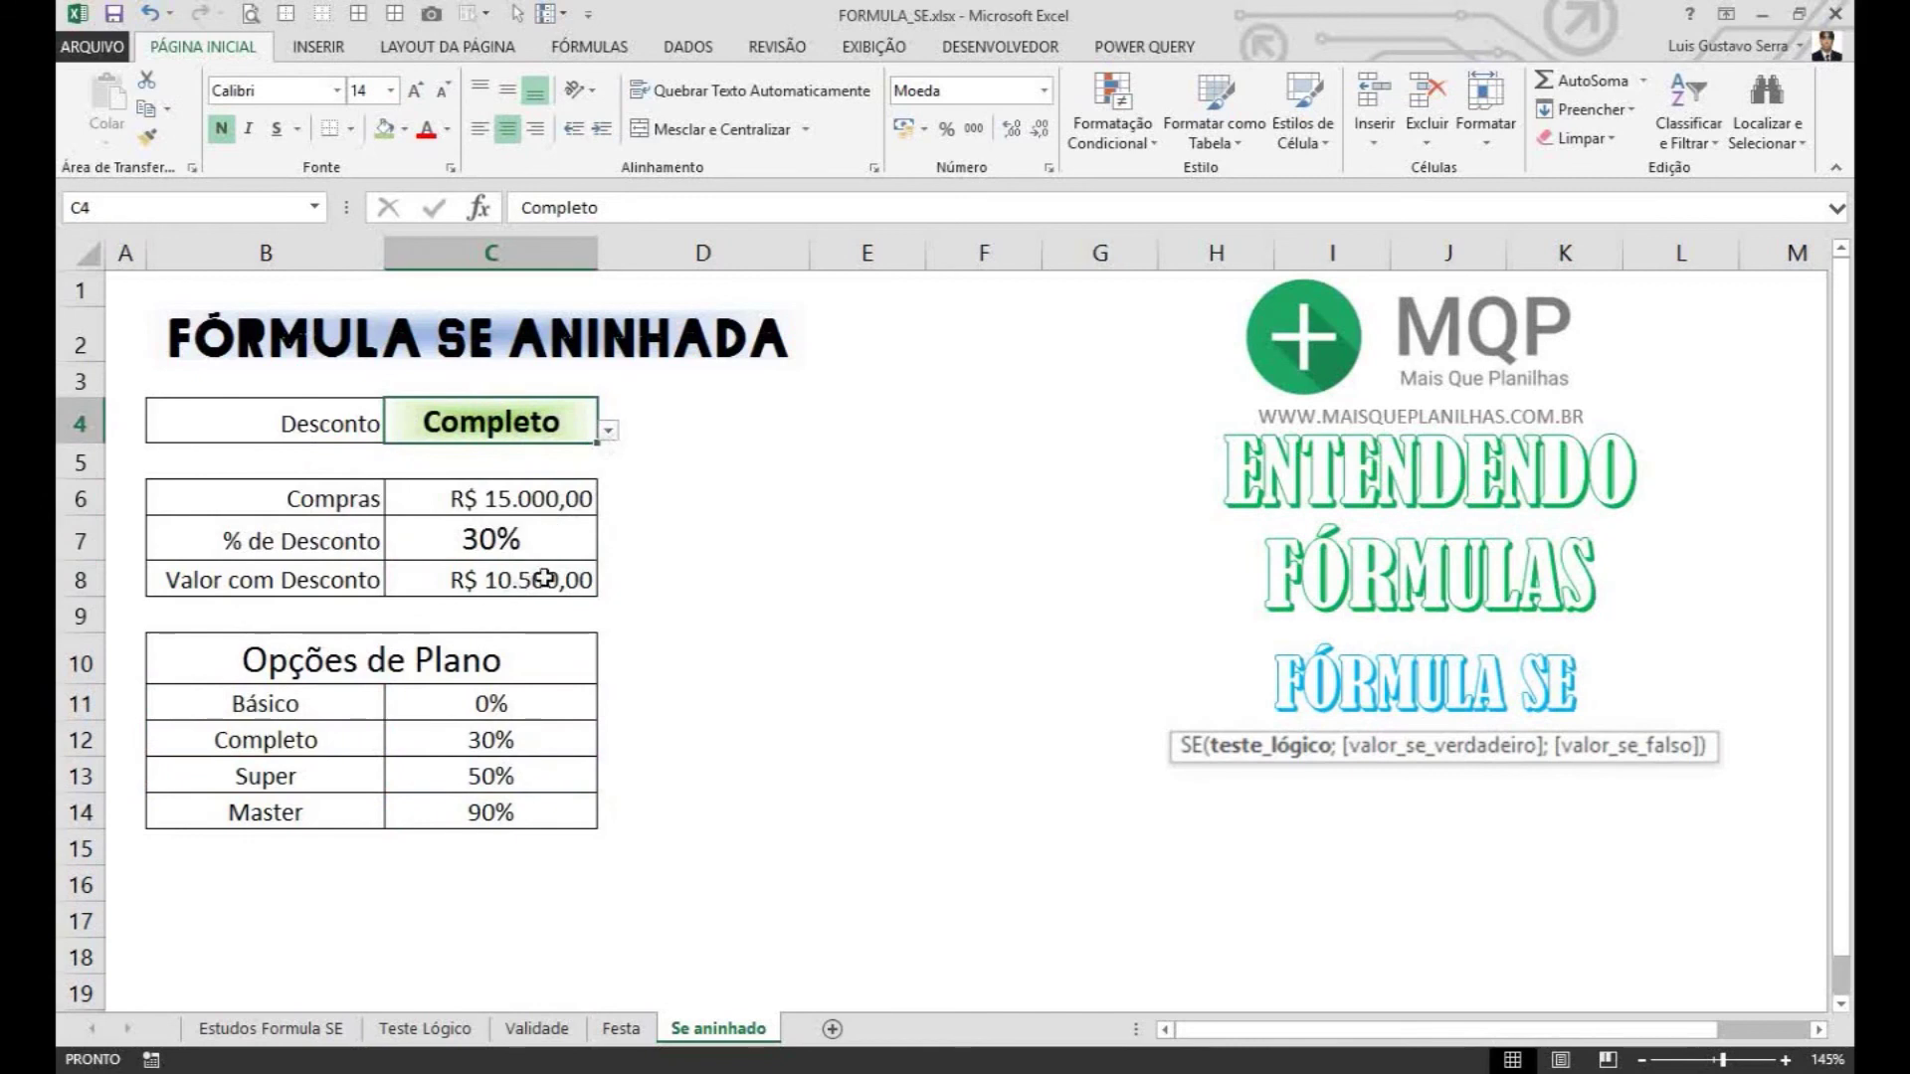
pyautogui.click(608, 430)
pyautogui.press('Escape')
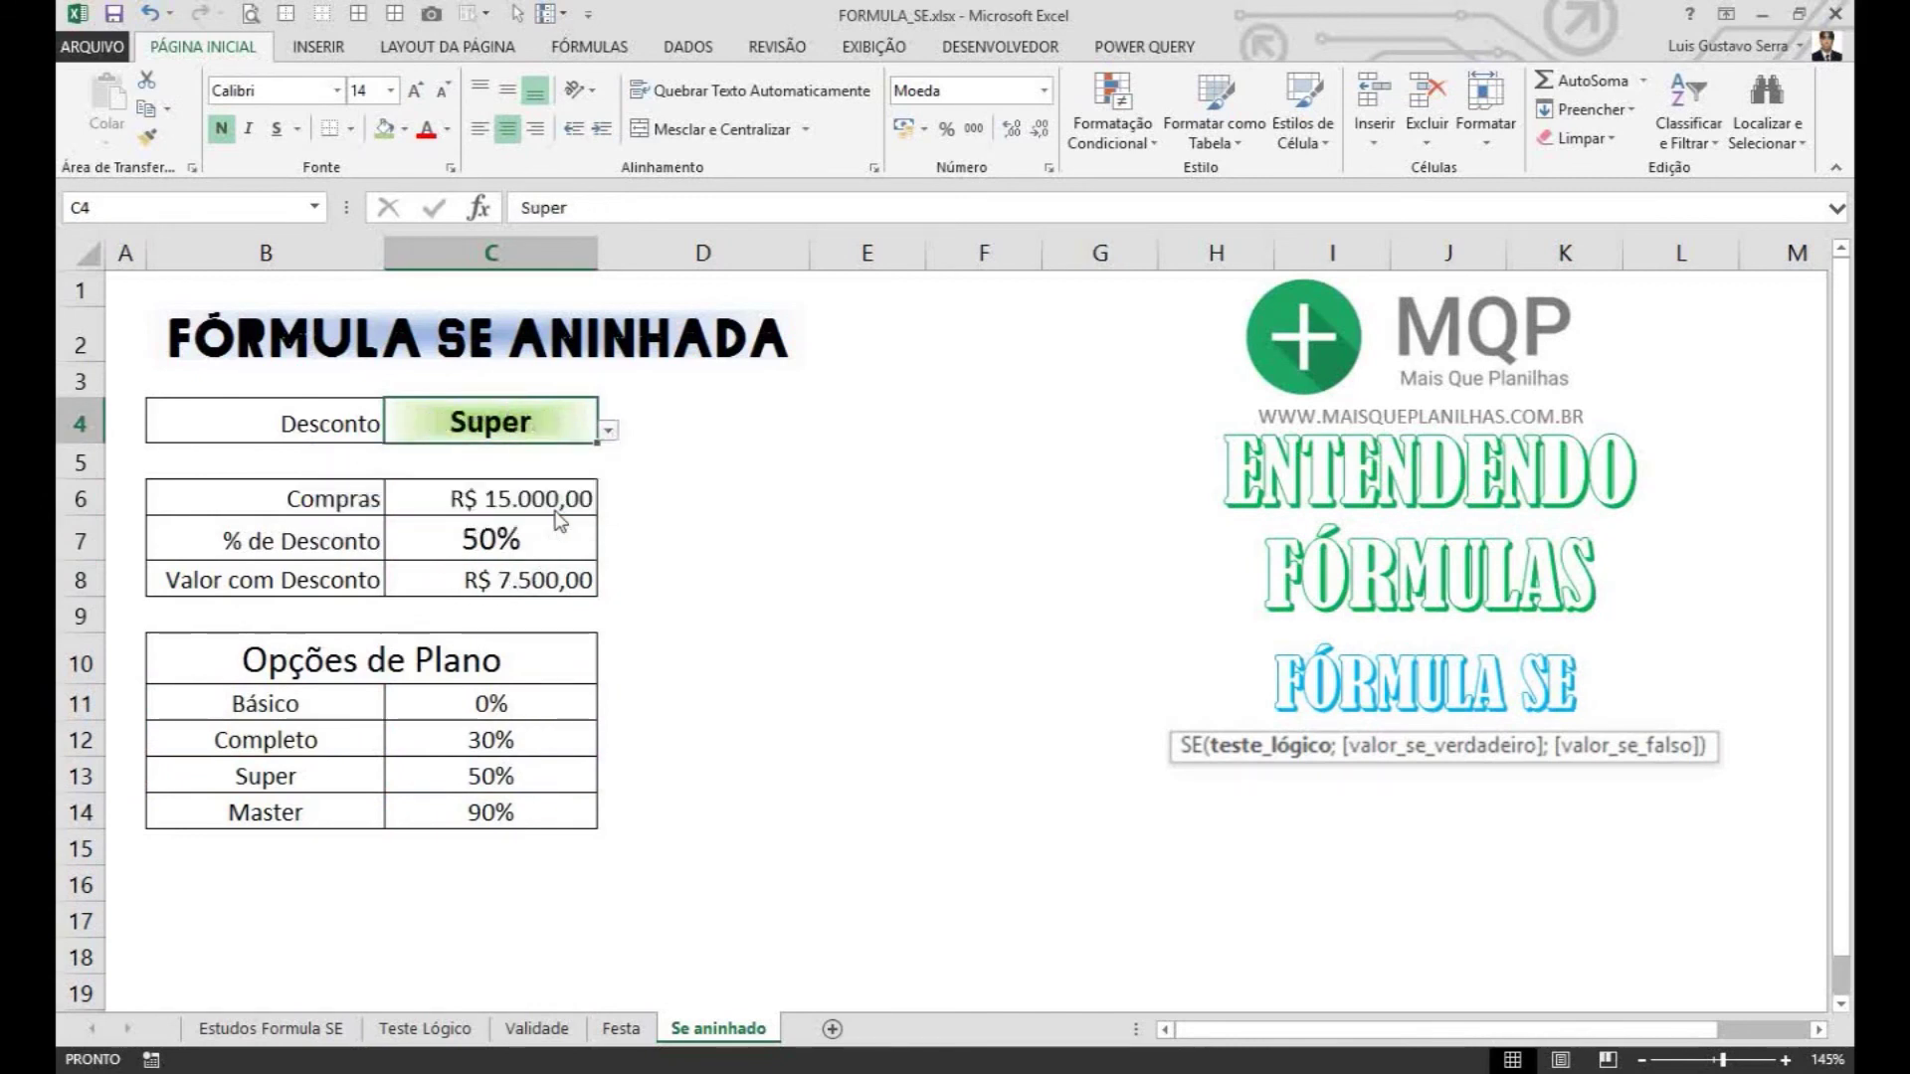
pyautogui.click(608, 431)
pyautogui.click(468, 527)
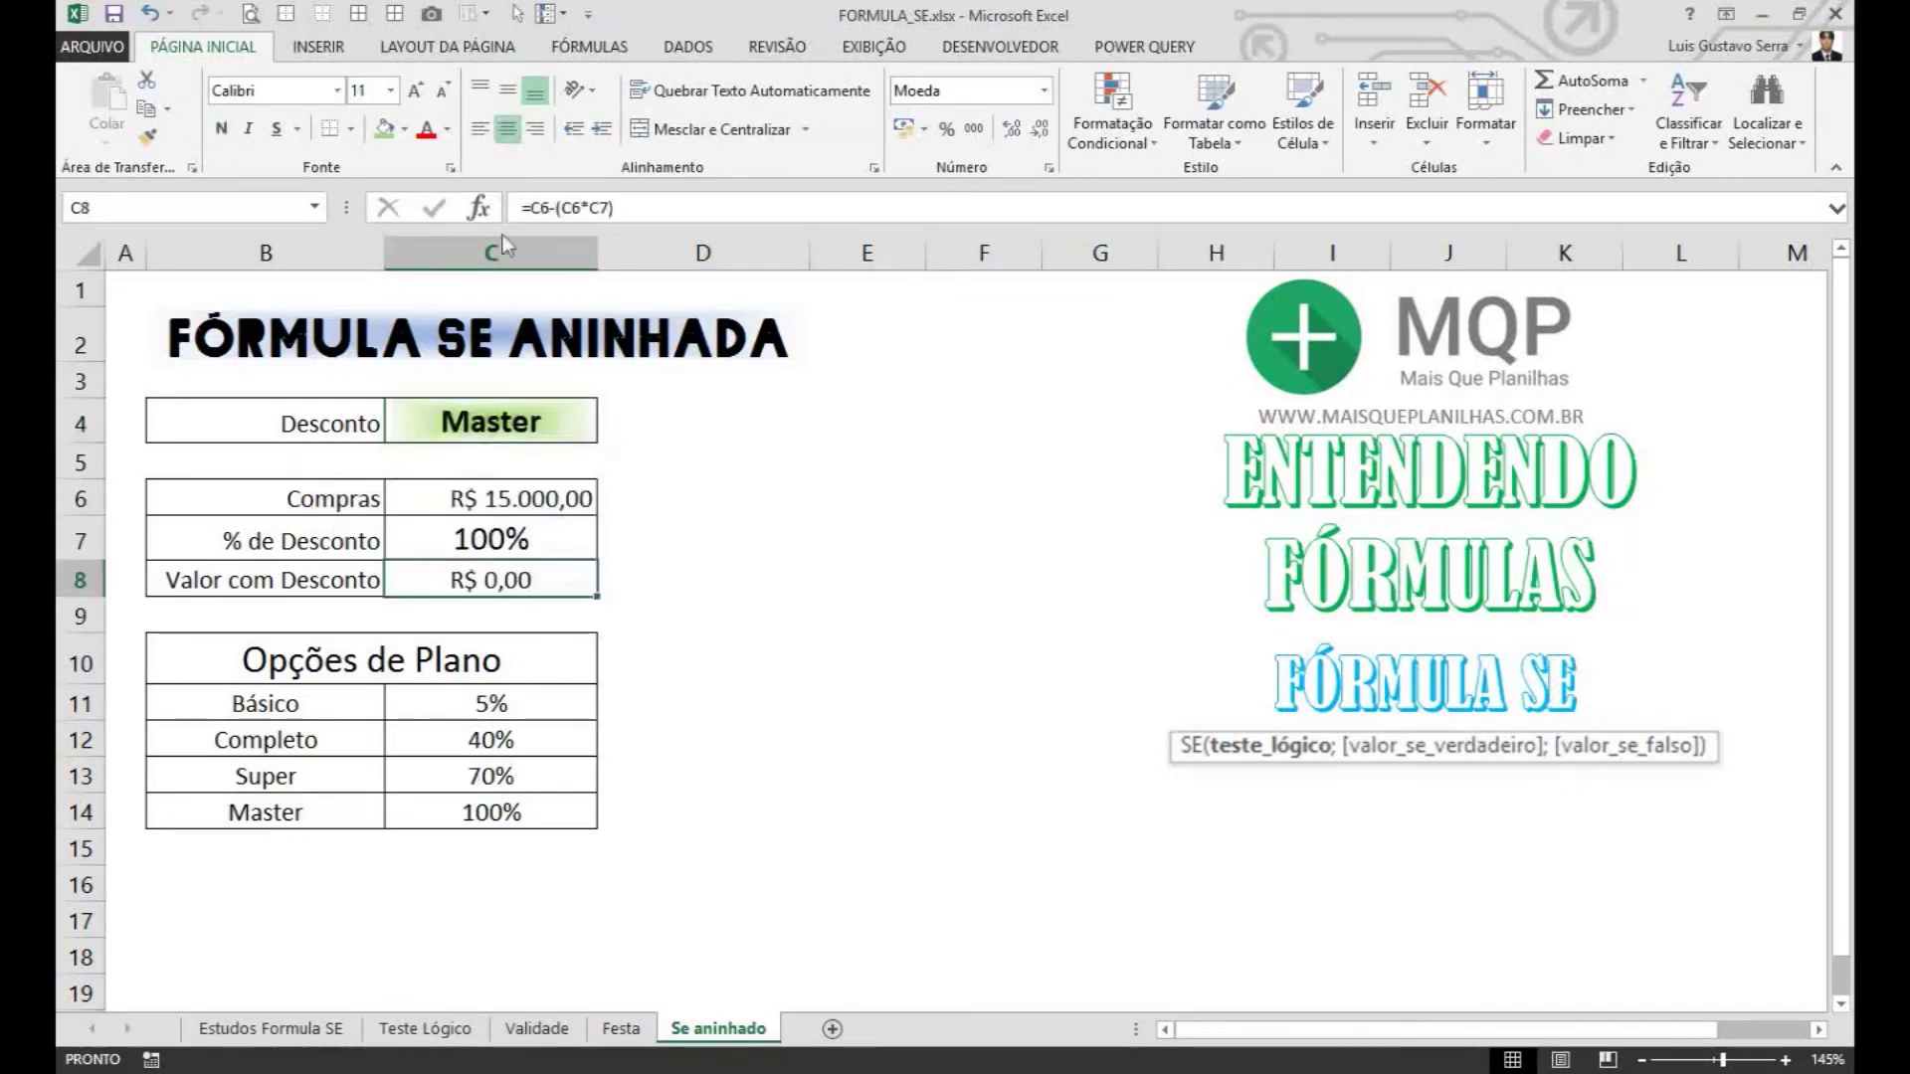
# Step: Center the Compras value in C6 horizontally, and check the Básico percentage in C11 and the nested formula in C7
pyautogui.click(532, 497)
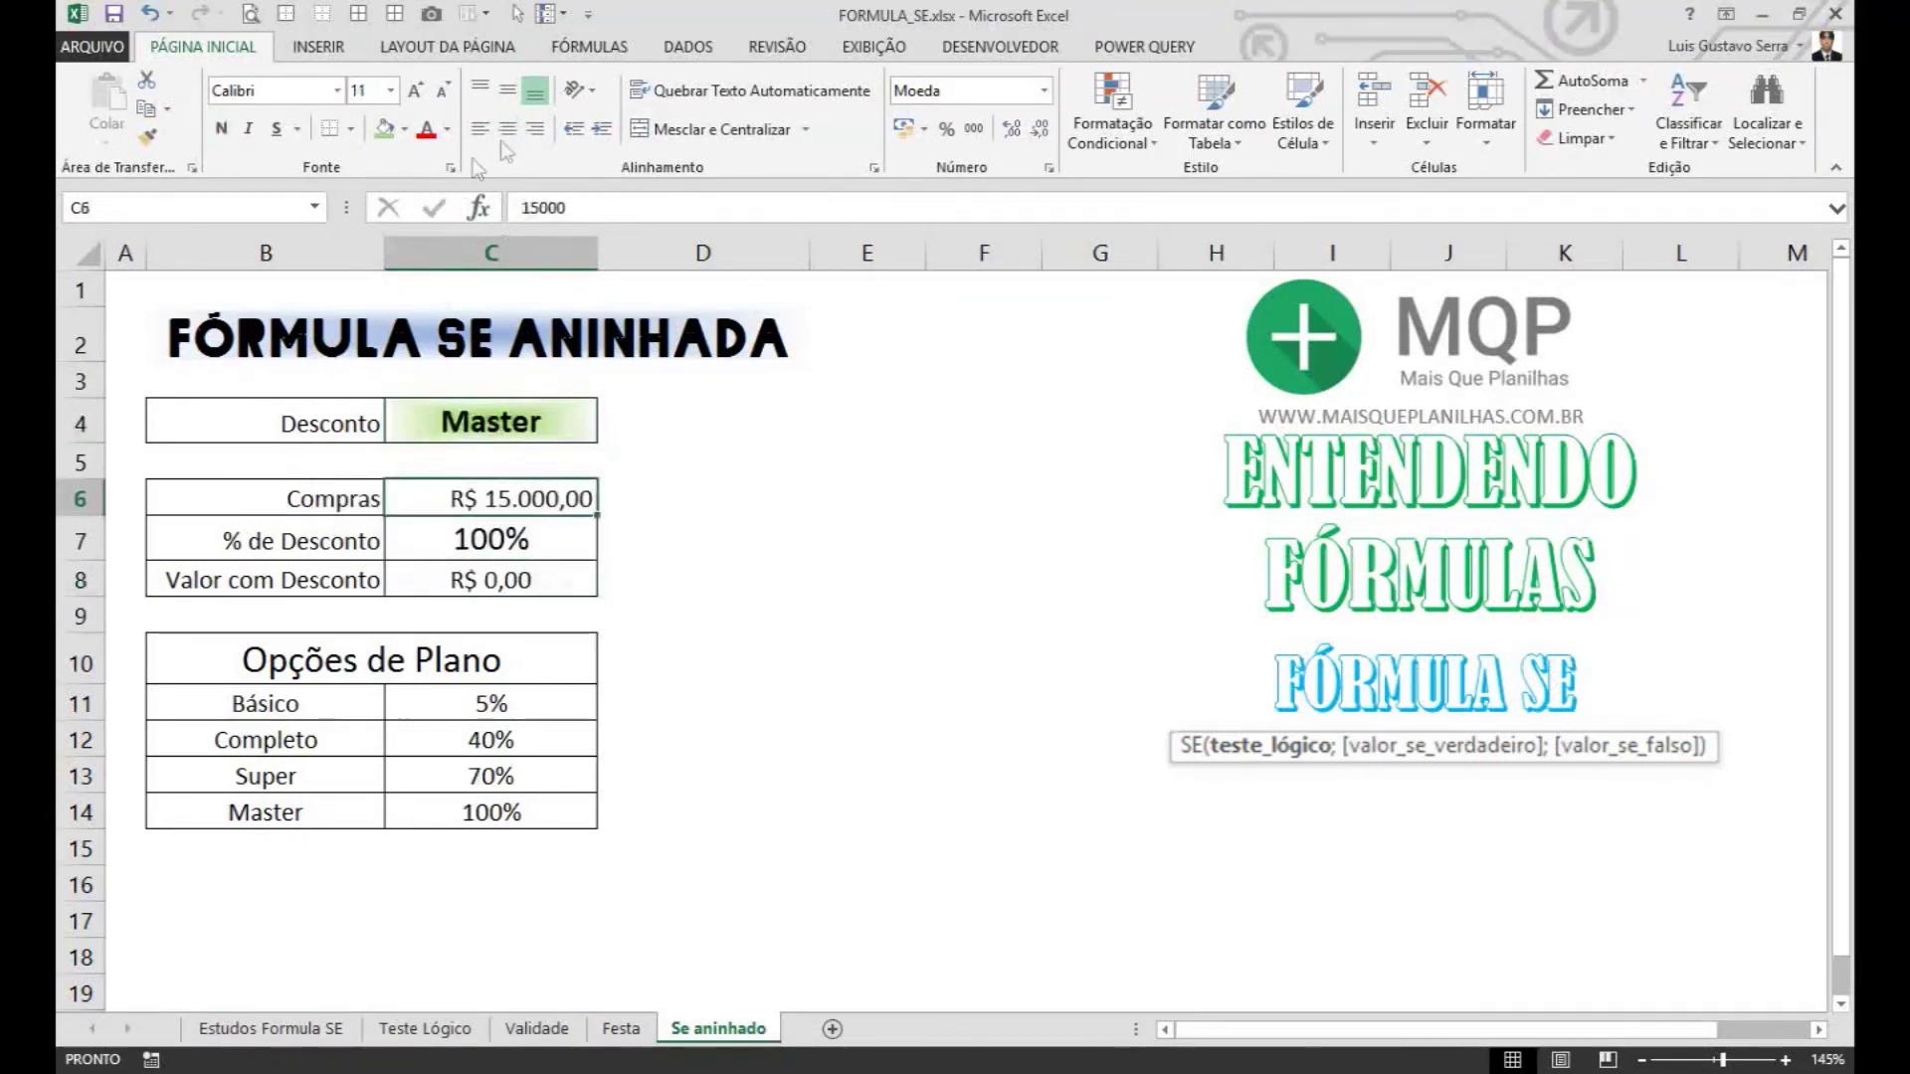
pyautogui.click(546, 705)
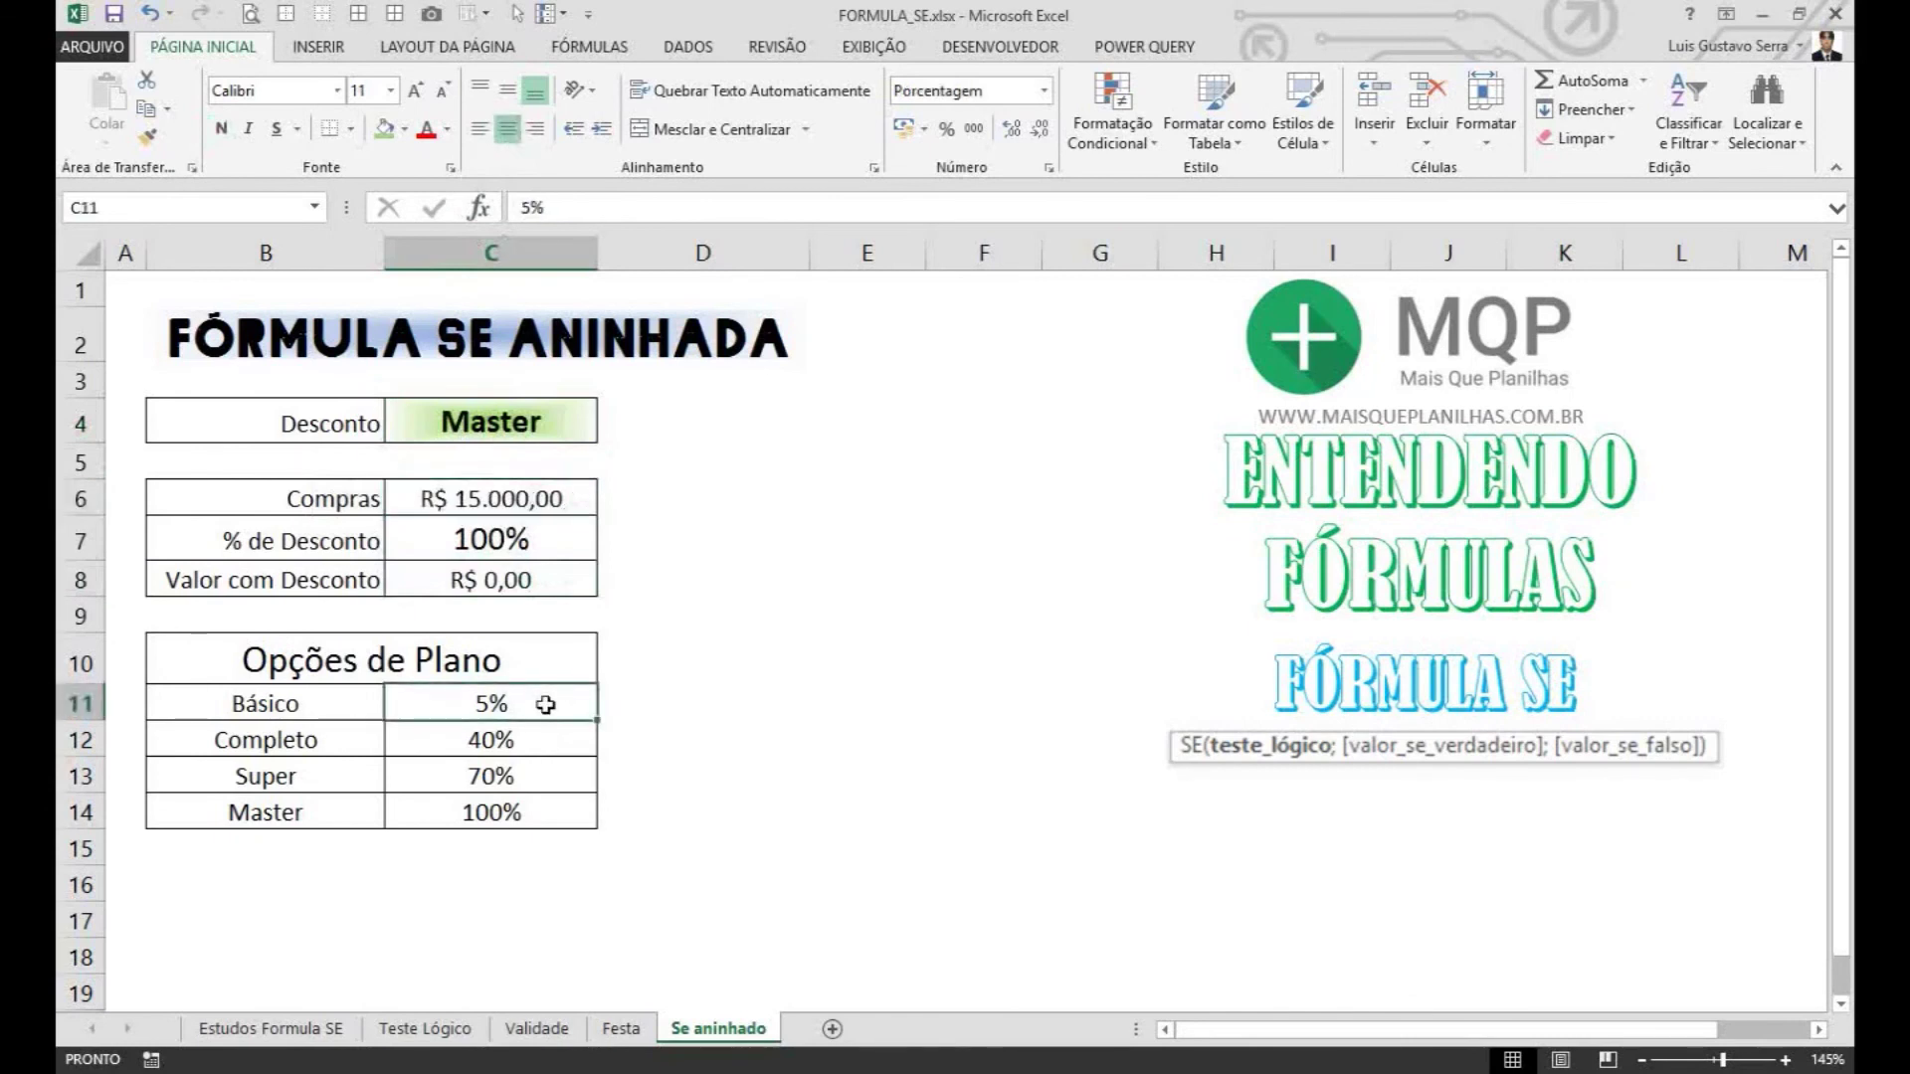
pyautogui.click(537, 540)
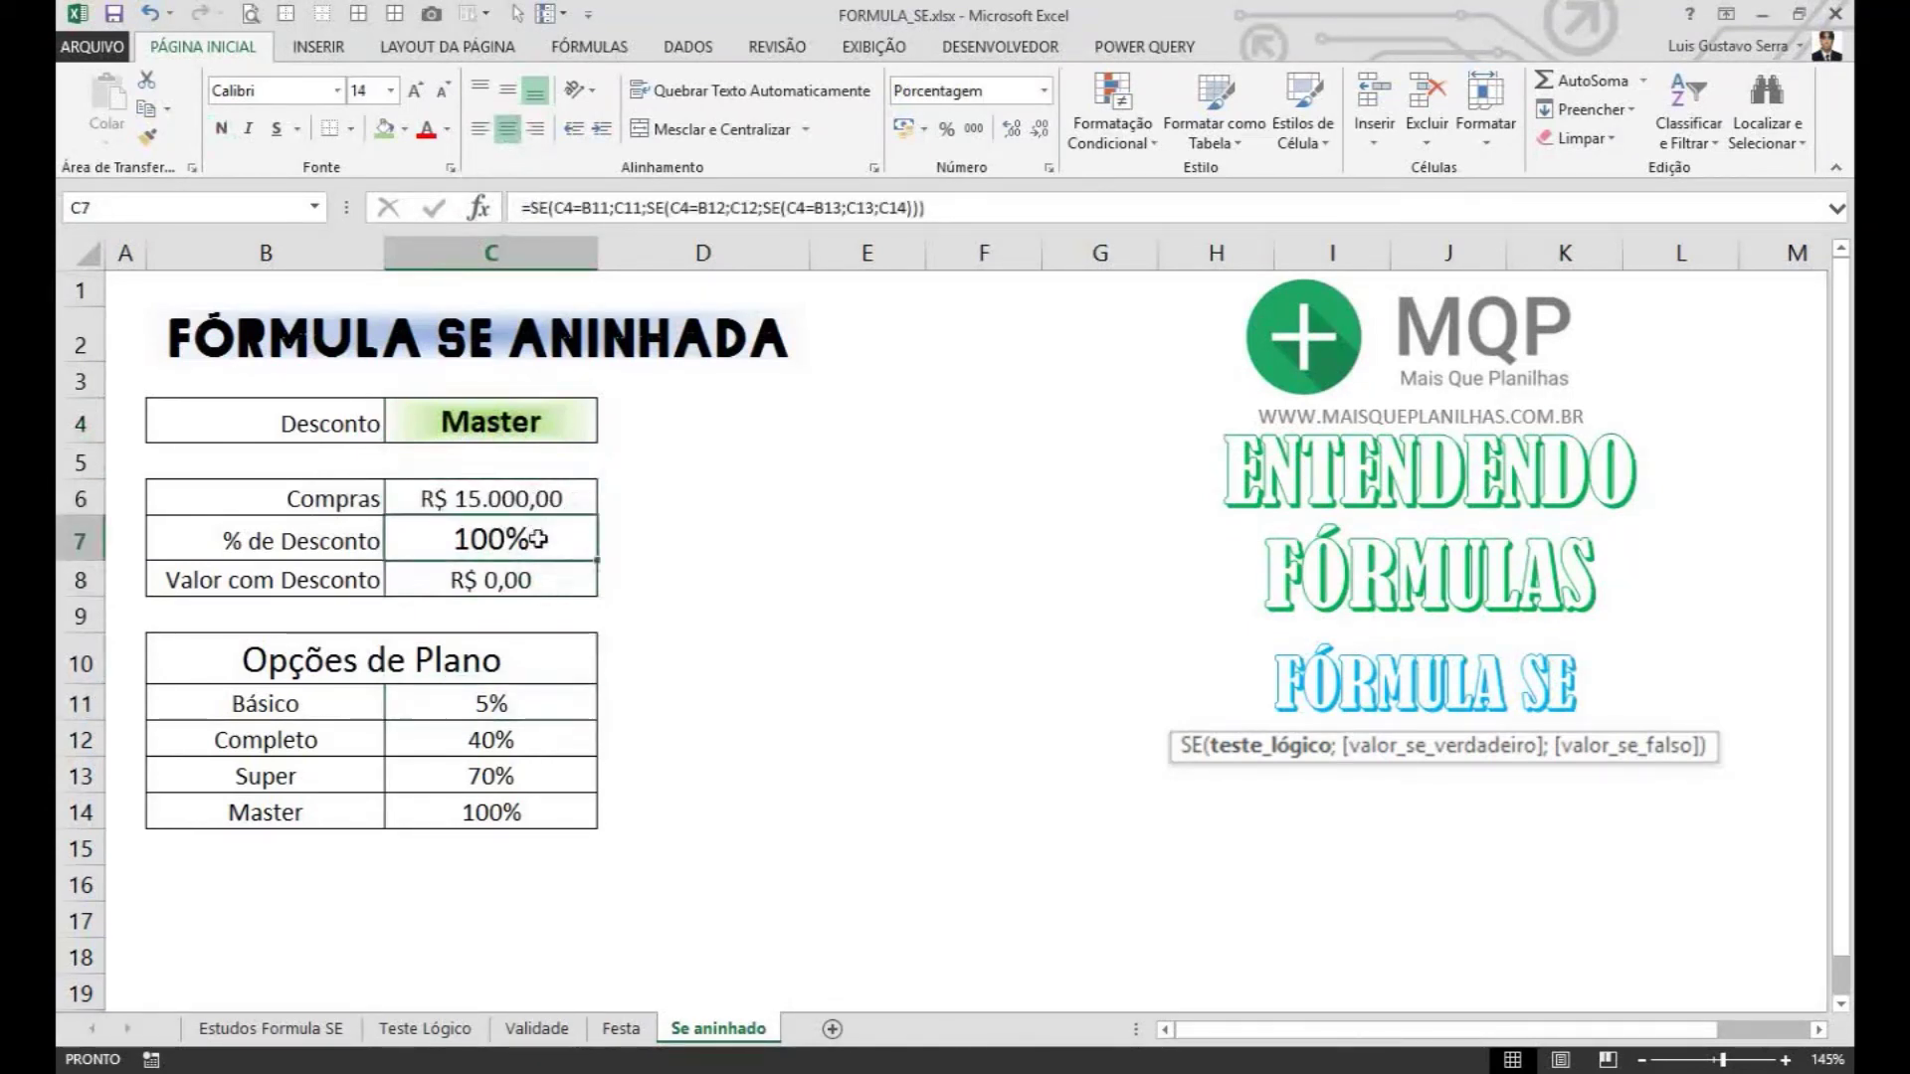